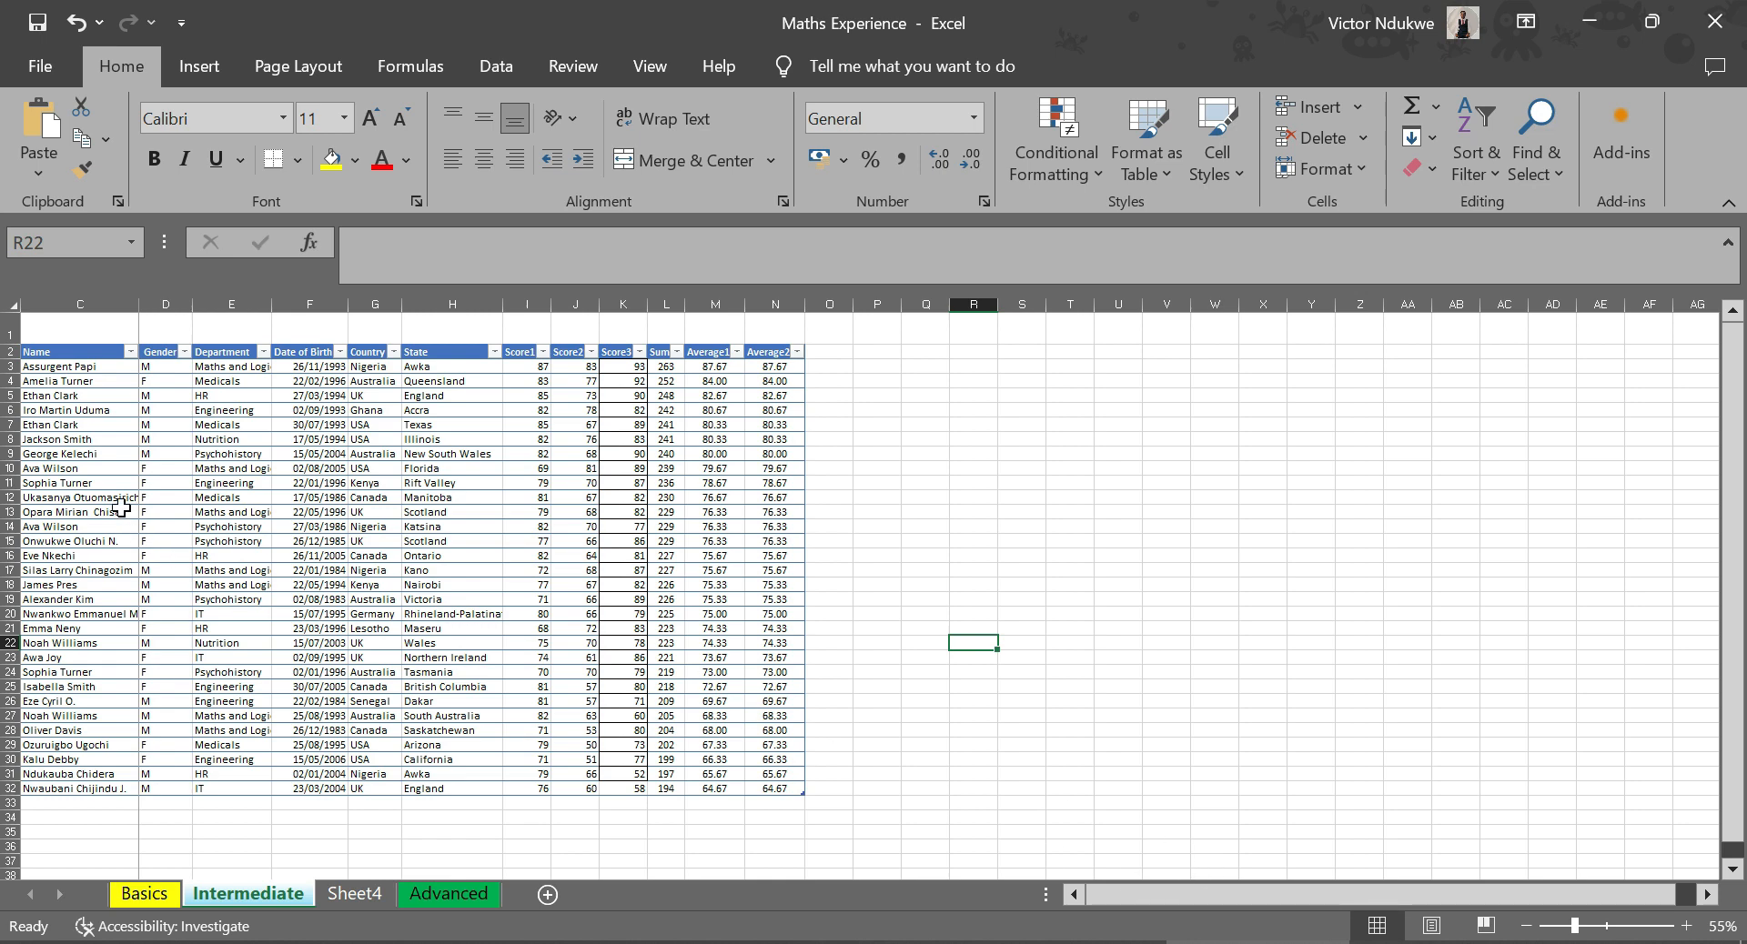
- Examine the names, scores and averages in the table on the Intermediate sheet
scroll(123, 505, "up", 2)
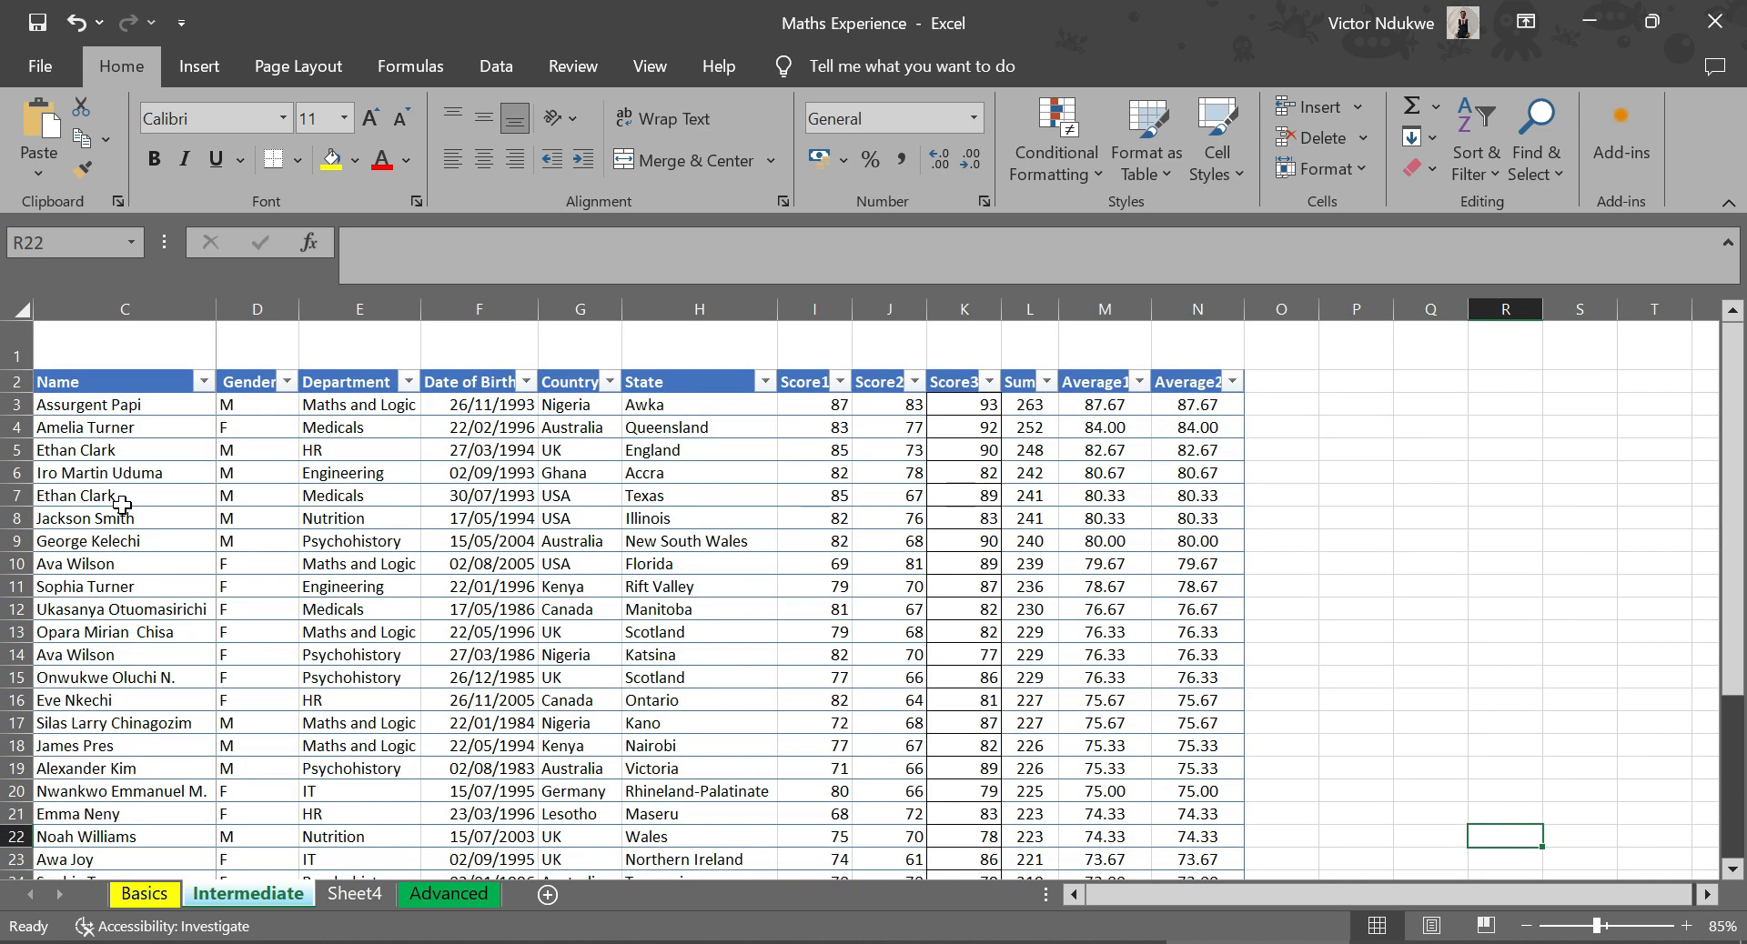
scroll(122, 504, "up", 1)
scroll(179, 526, "up", 1)
scroll(179, 526, "down", 1)
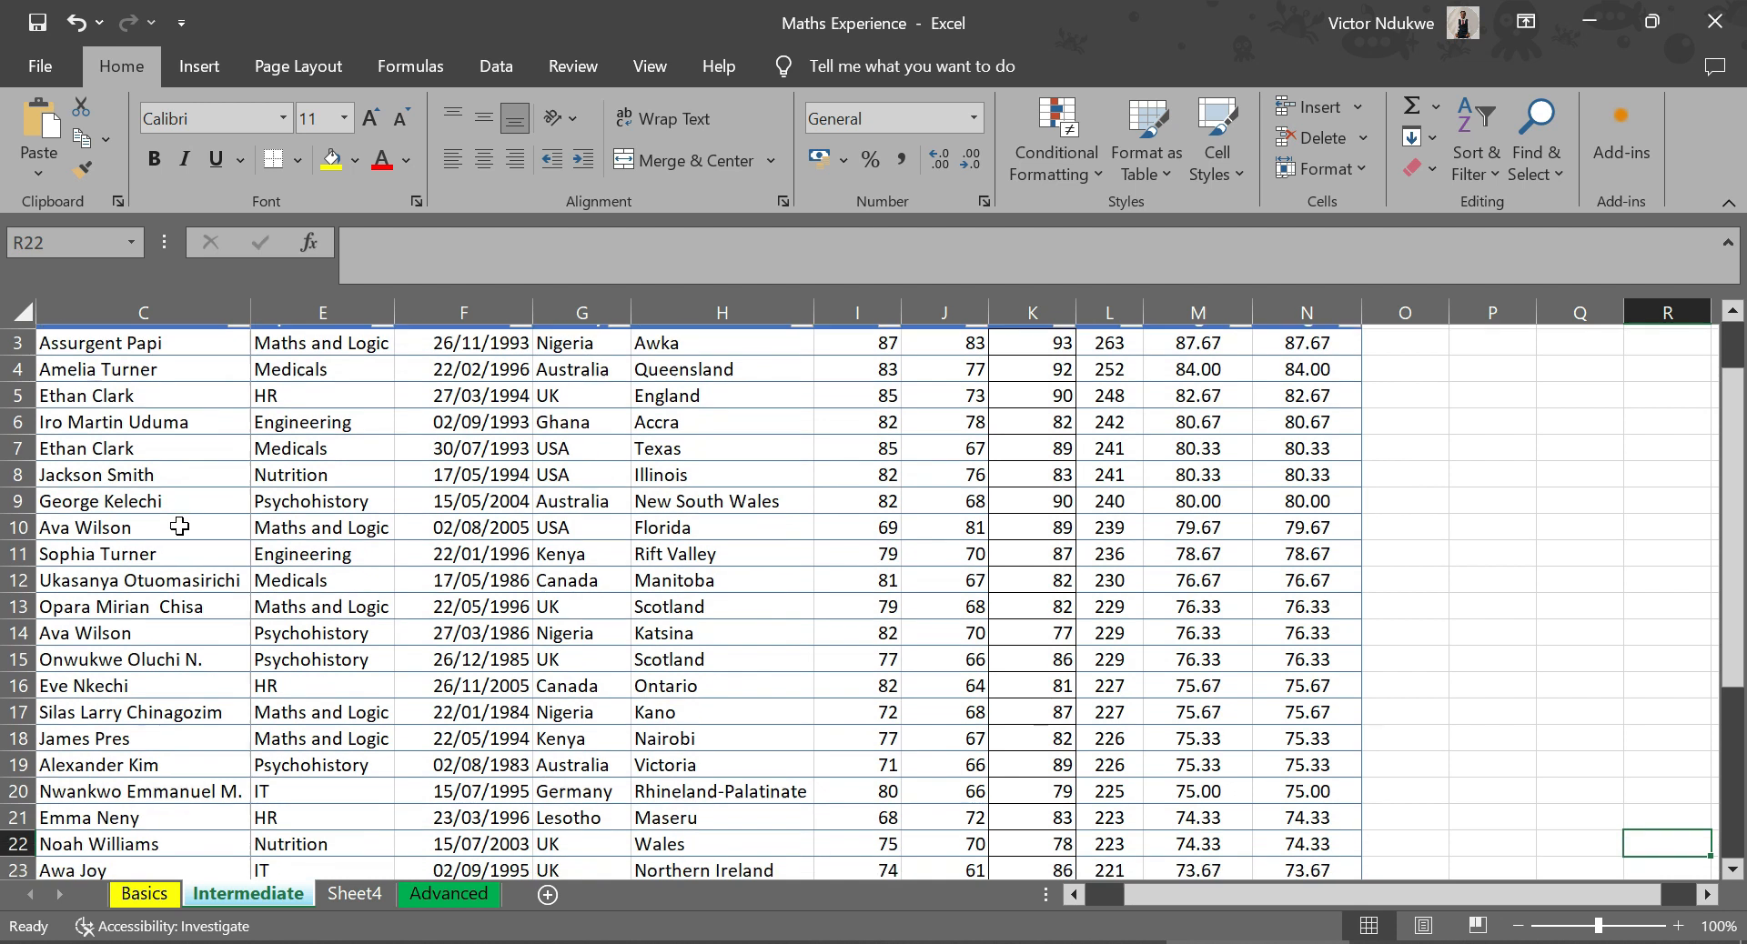
scroll(180, 525, "down", 1)
scroll(175, 533, "down", 1)
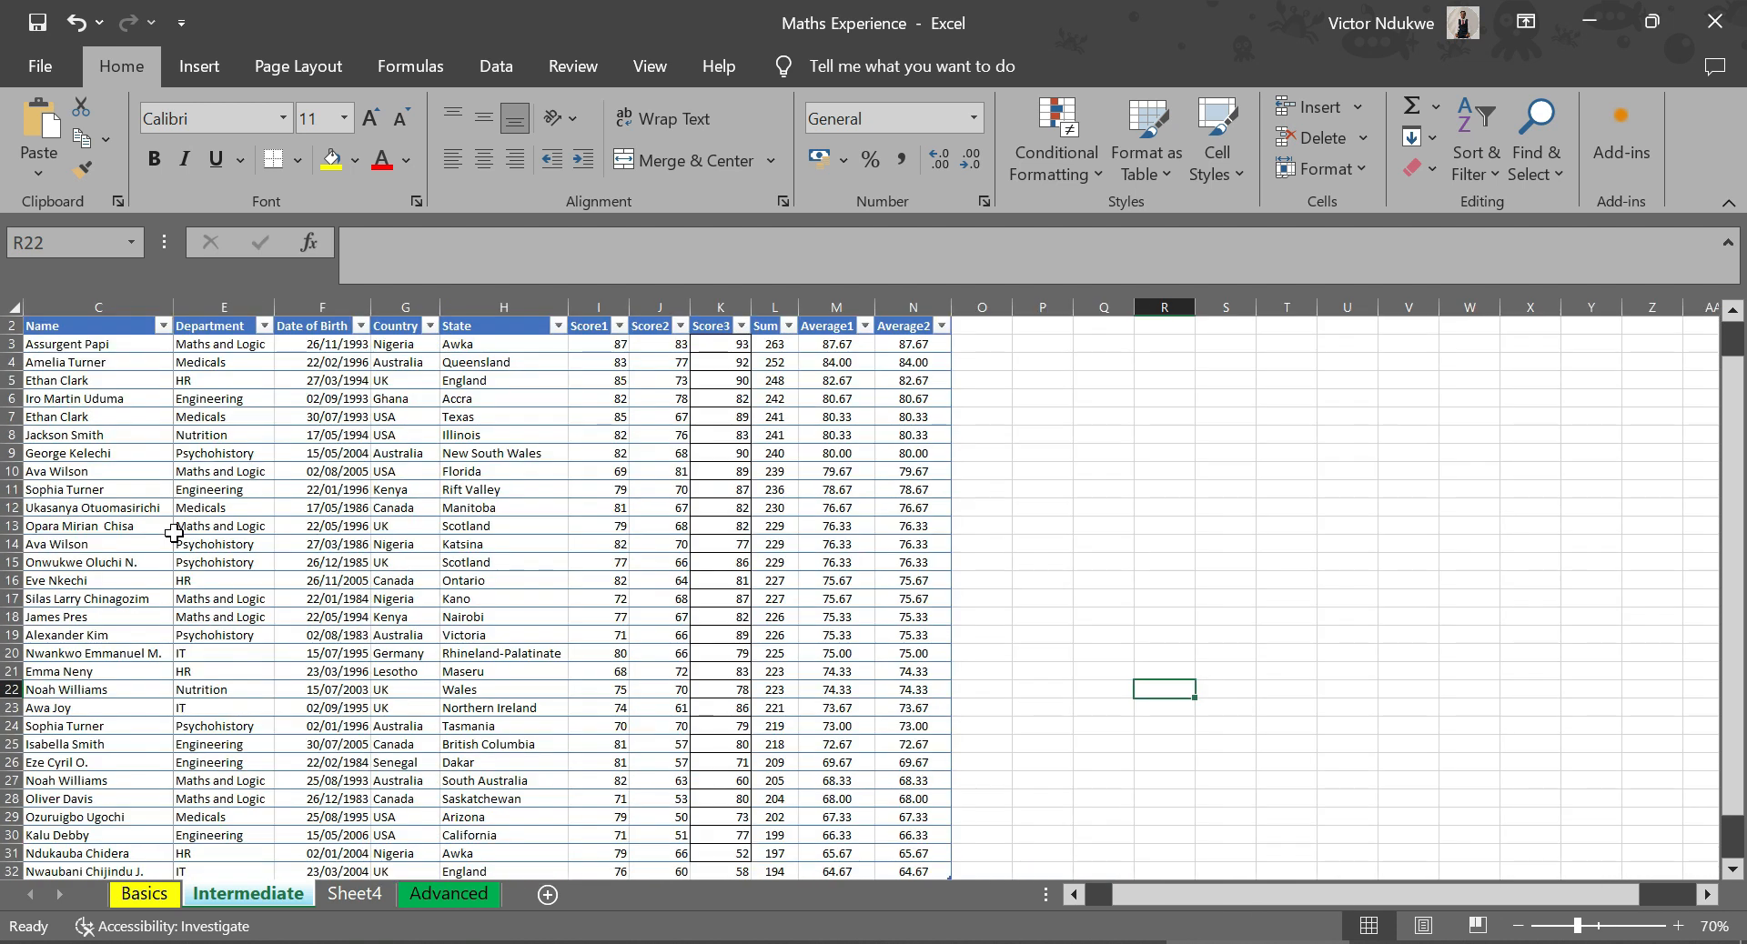
scroll(171, 527, "up", 1)
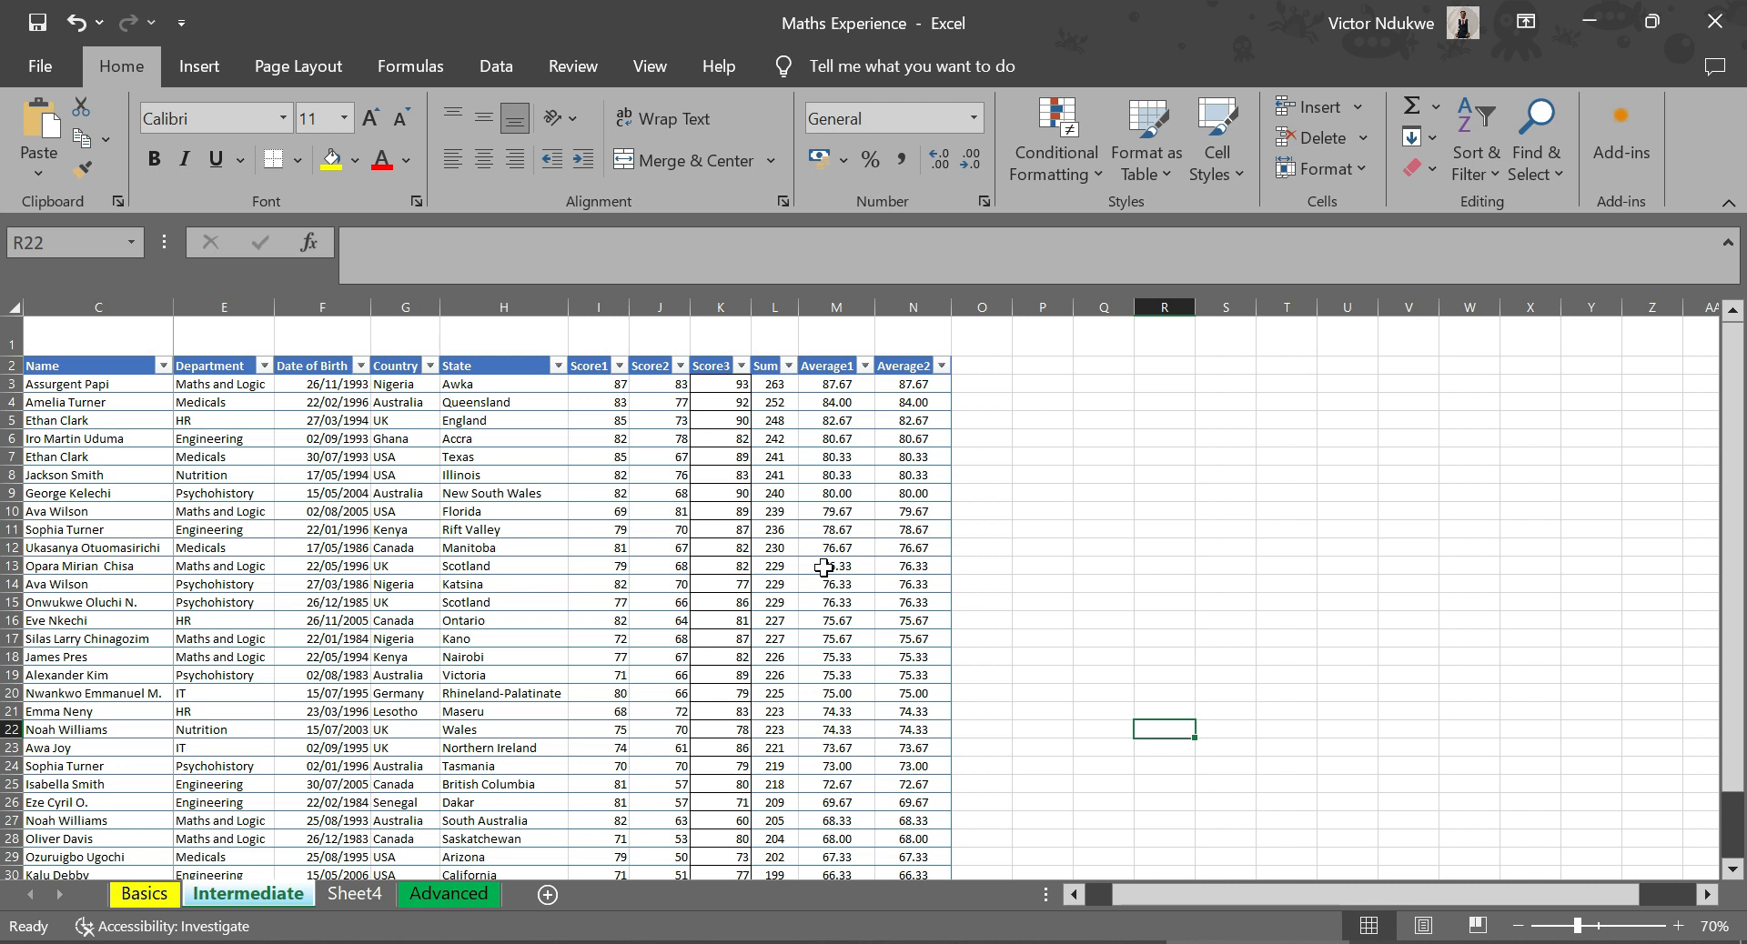
- Extend the table with a column beside Average2 by entering PASS in O3 and O4, and clear those trial entries
left_click(983, 387)
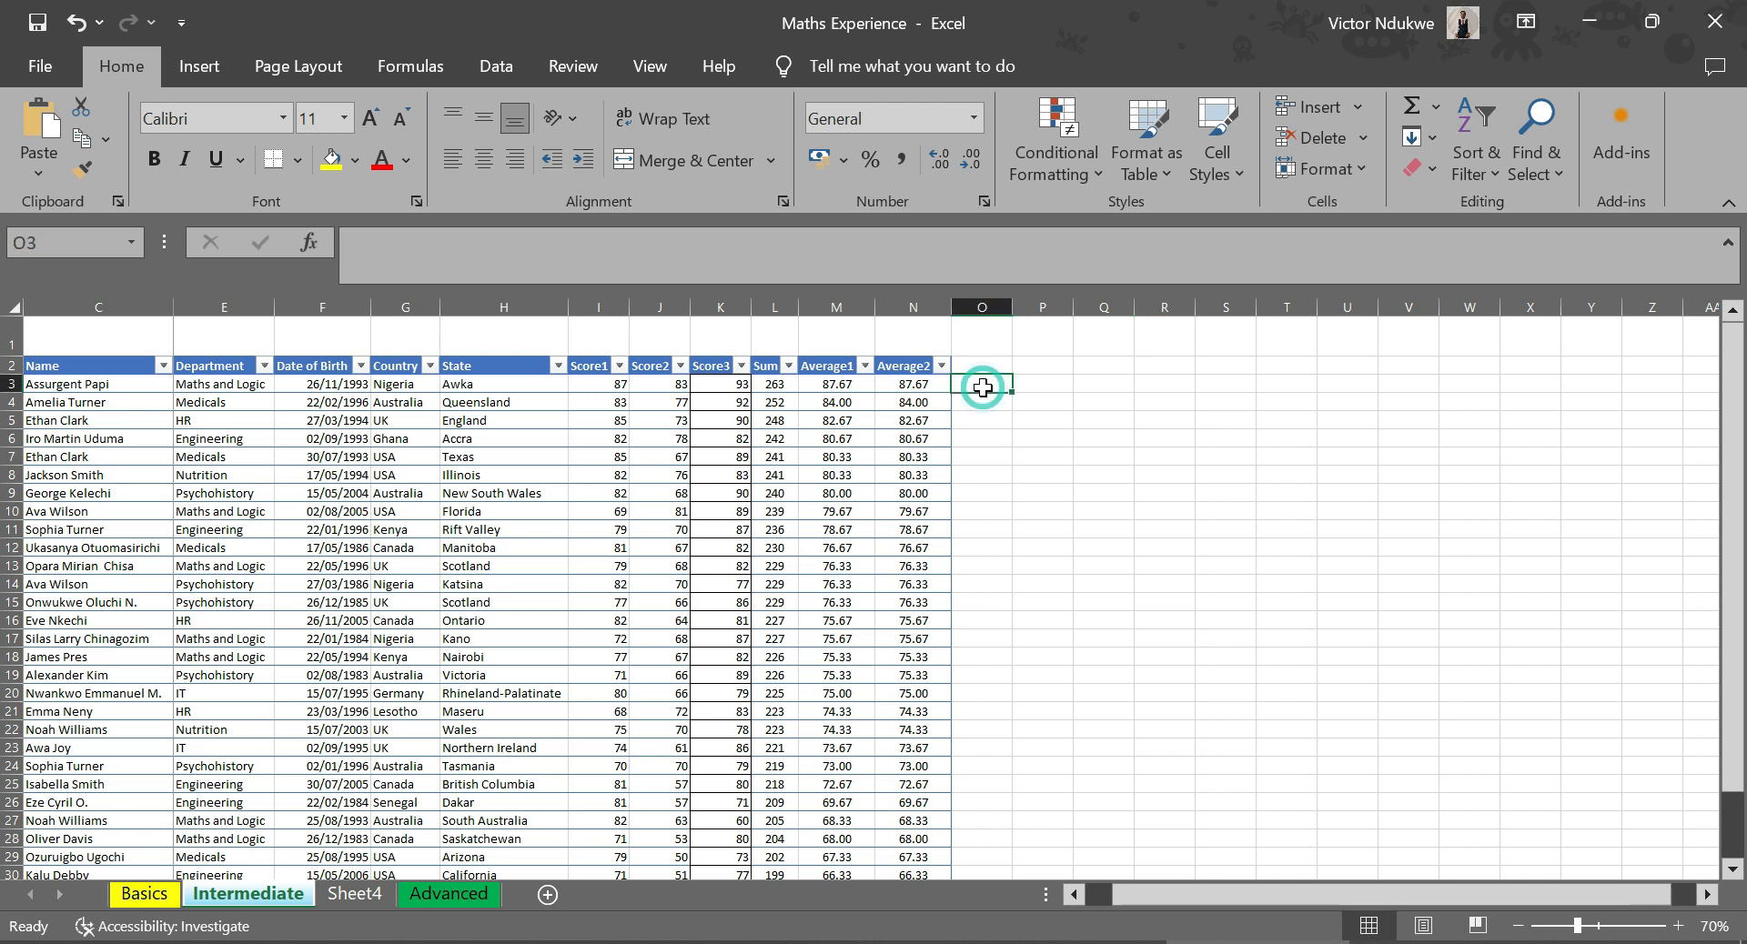
type("PASS")
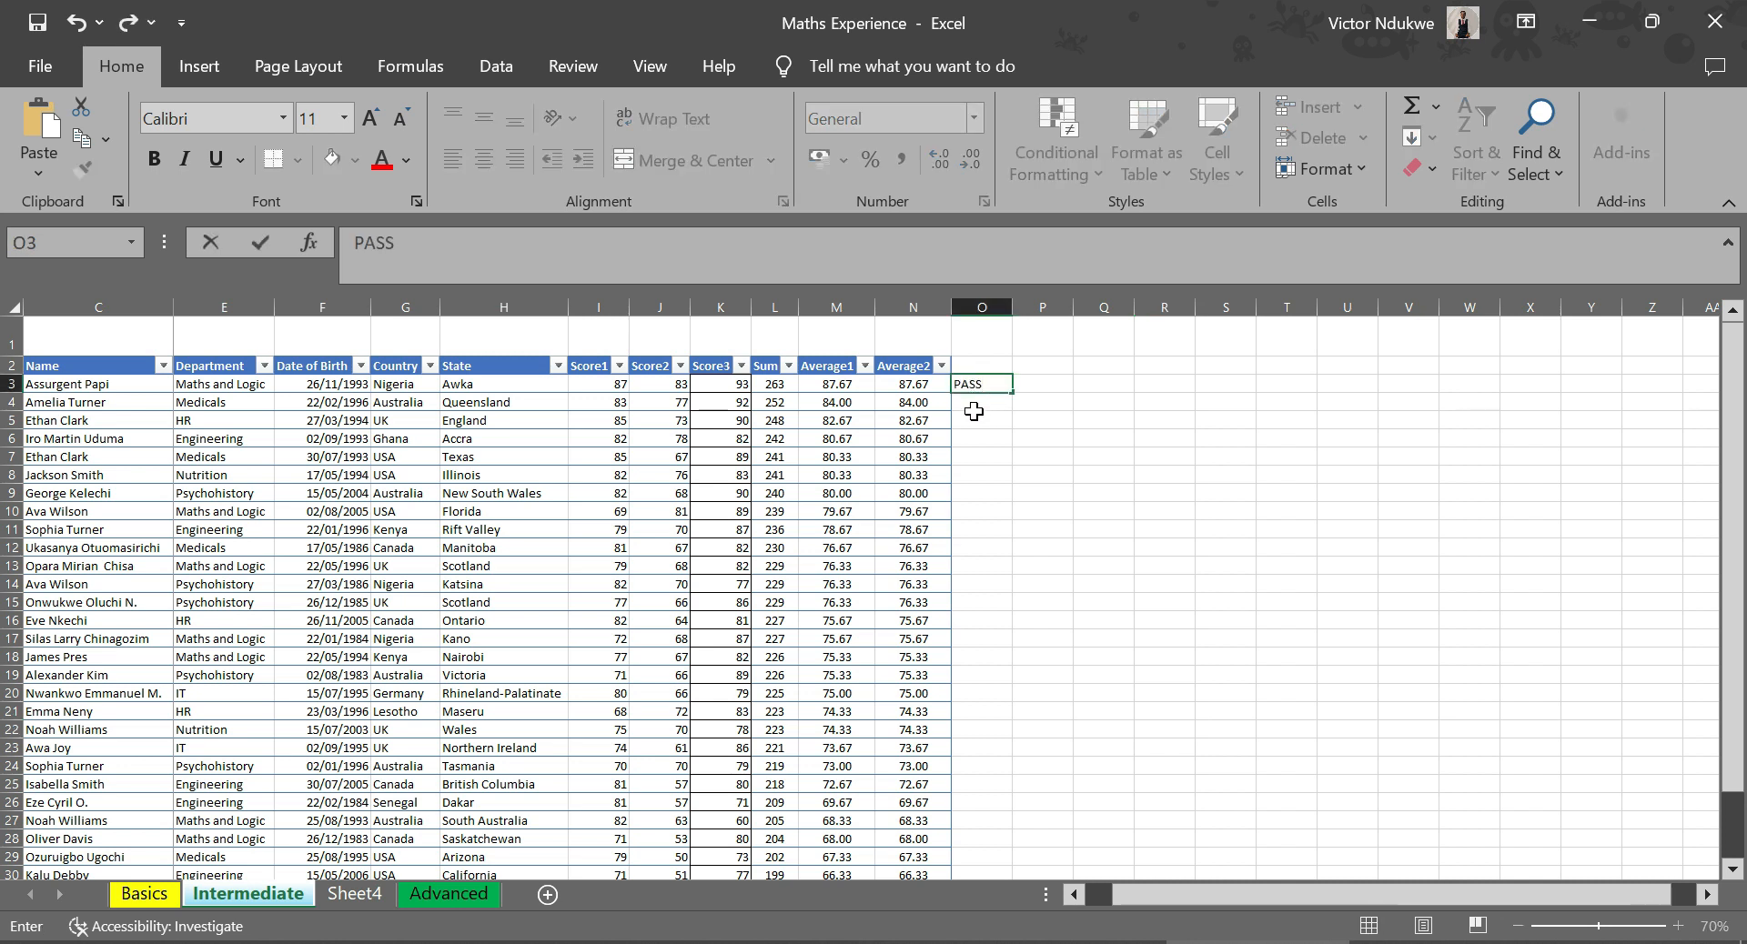
left_click(979, 405)
type("PASS")
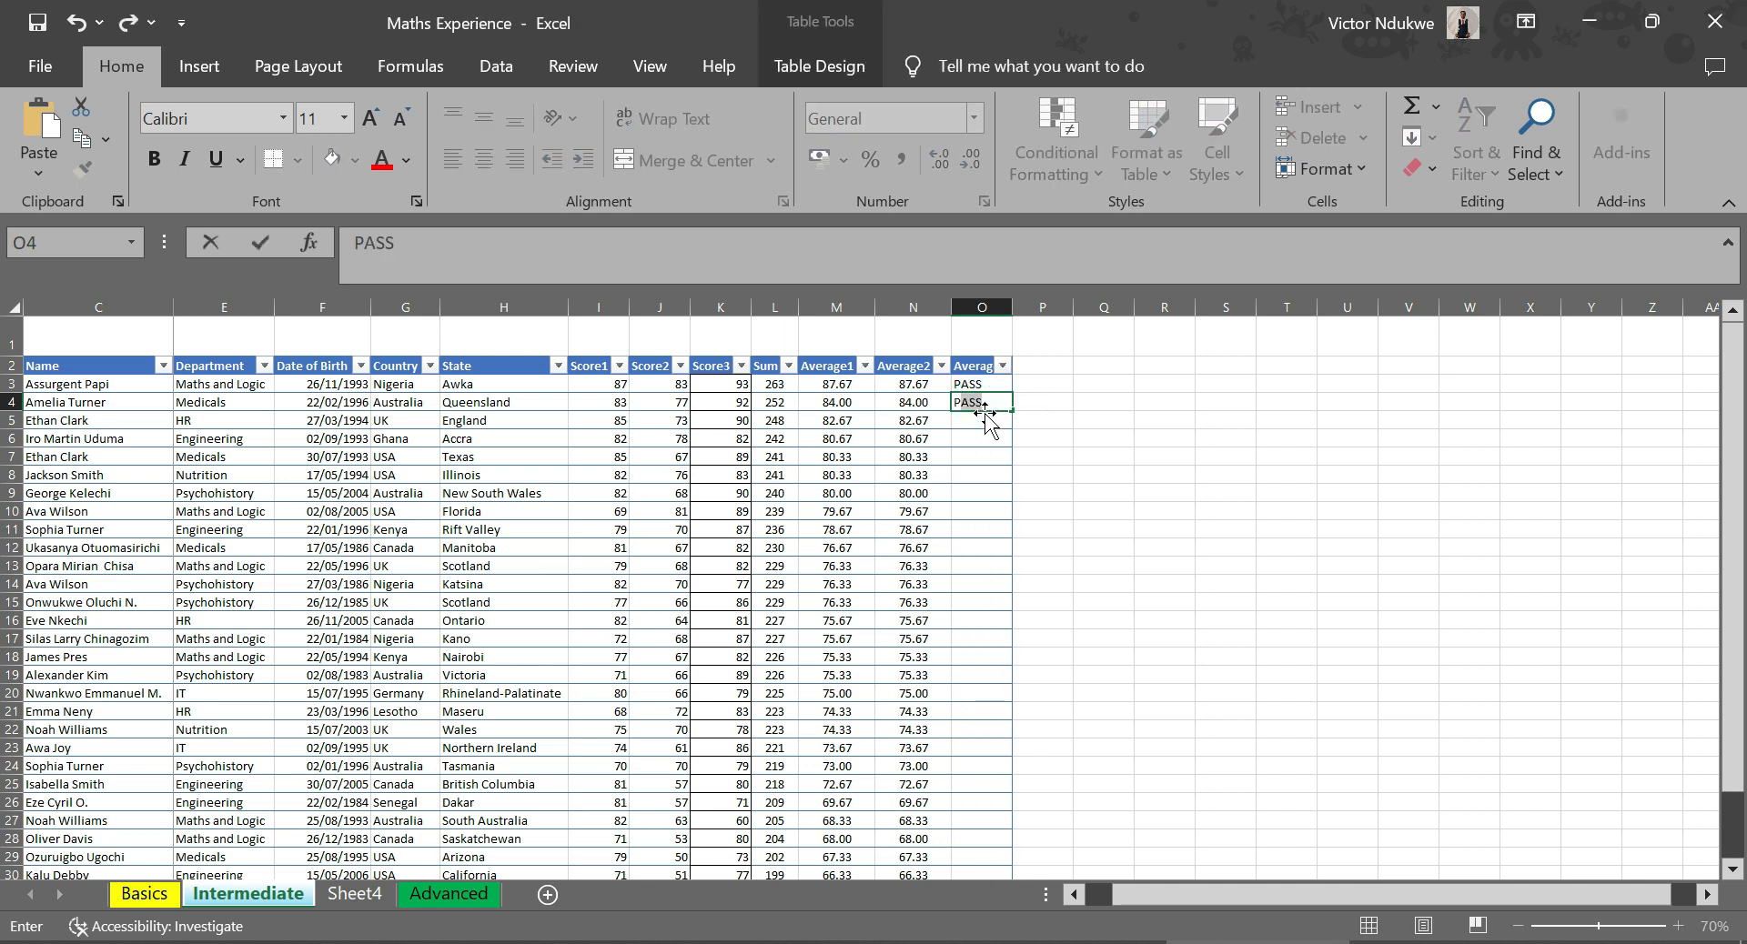
left_click(996, 423)
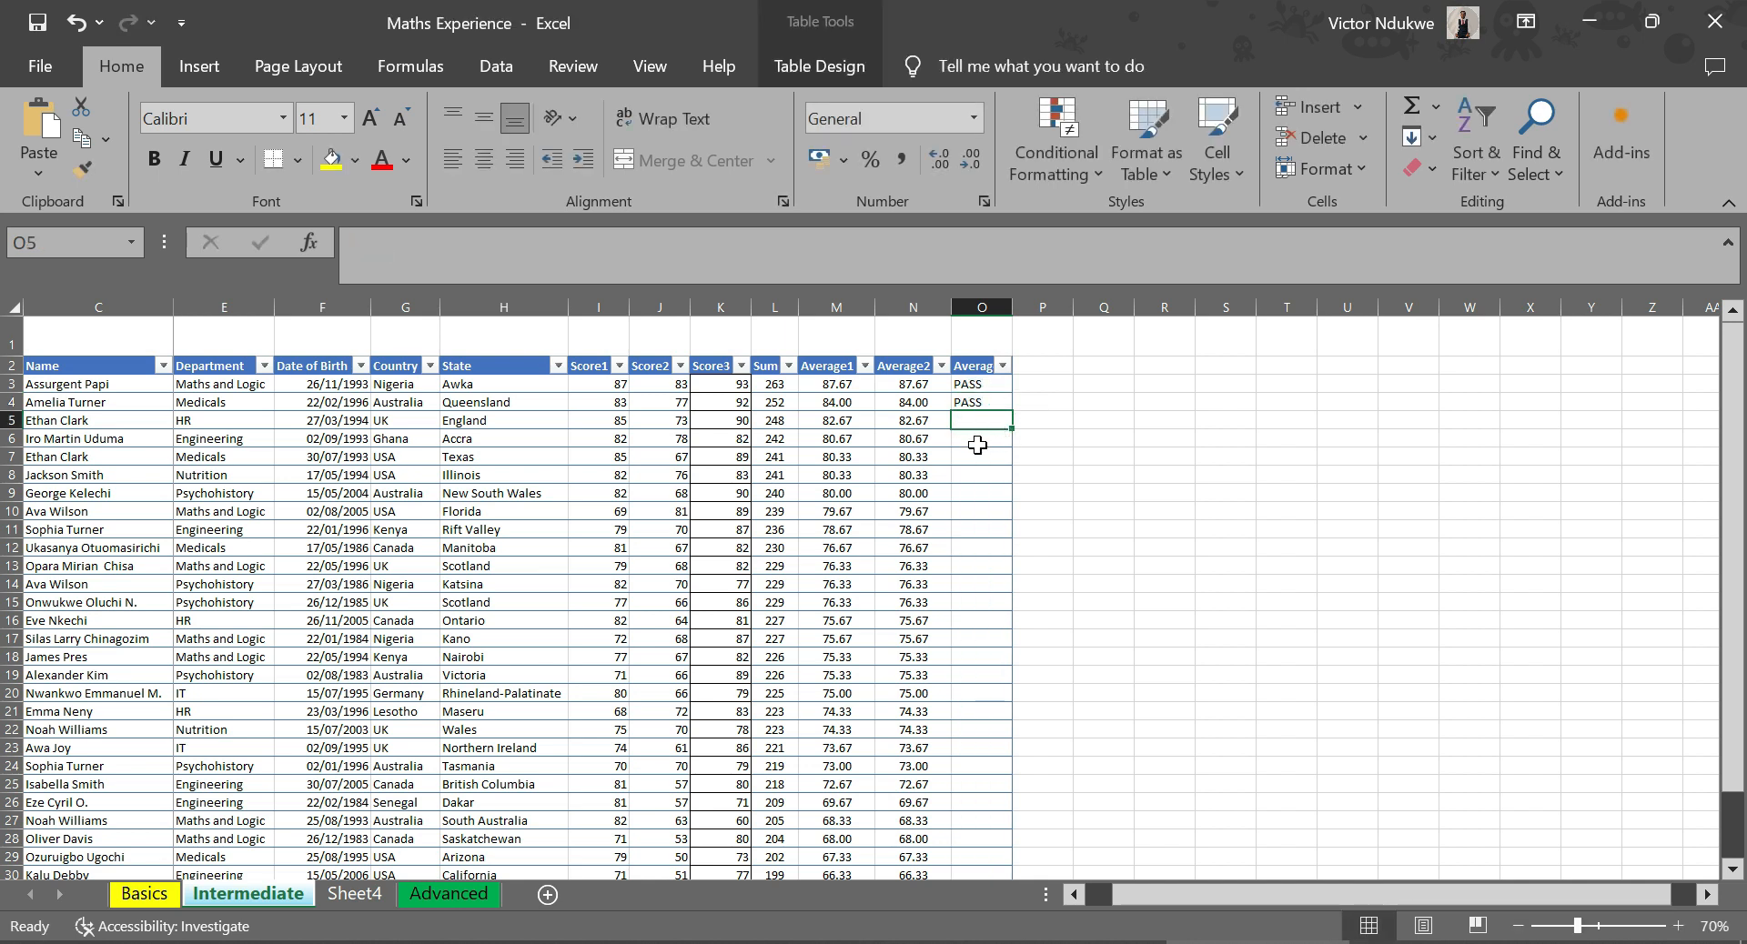
left_click_drag(967, 384, 981, 425)
key("Delete")
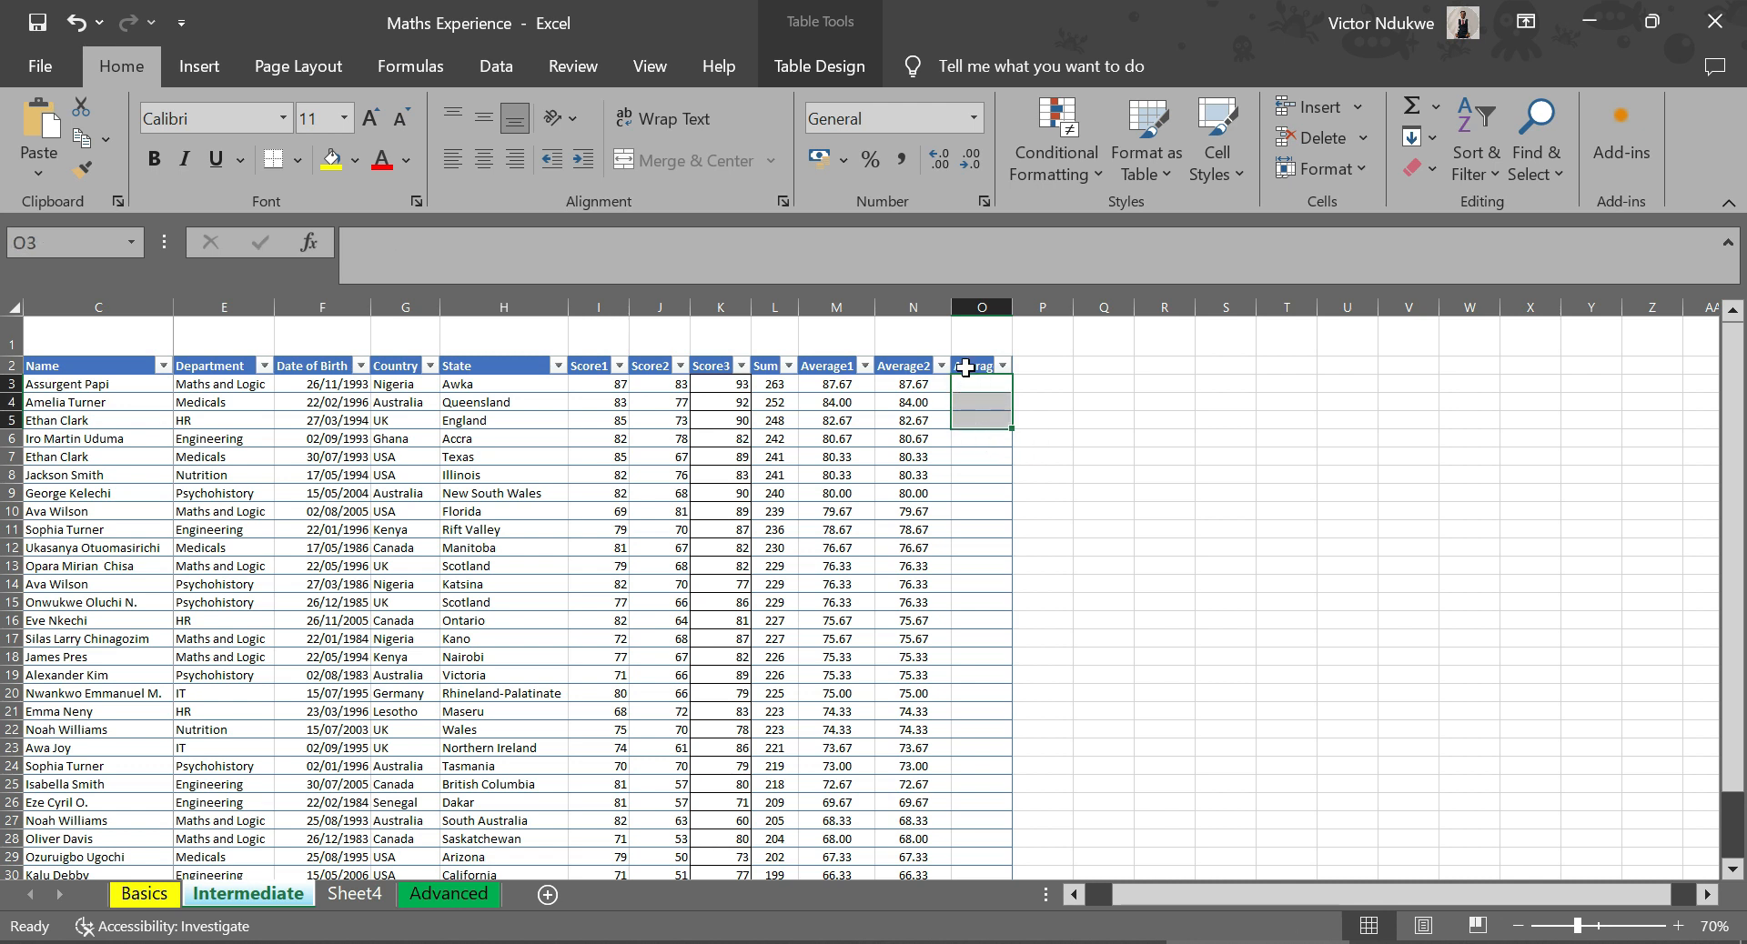
- Rename the new column's header in O2 to REMARKS and fit the column width to it
key("Up")
double_click(466, 243)
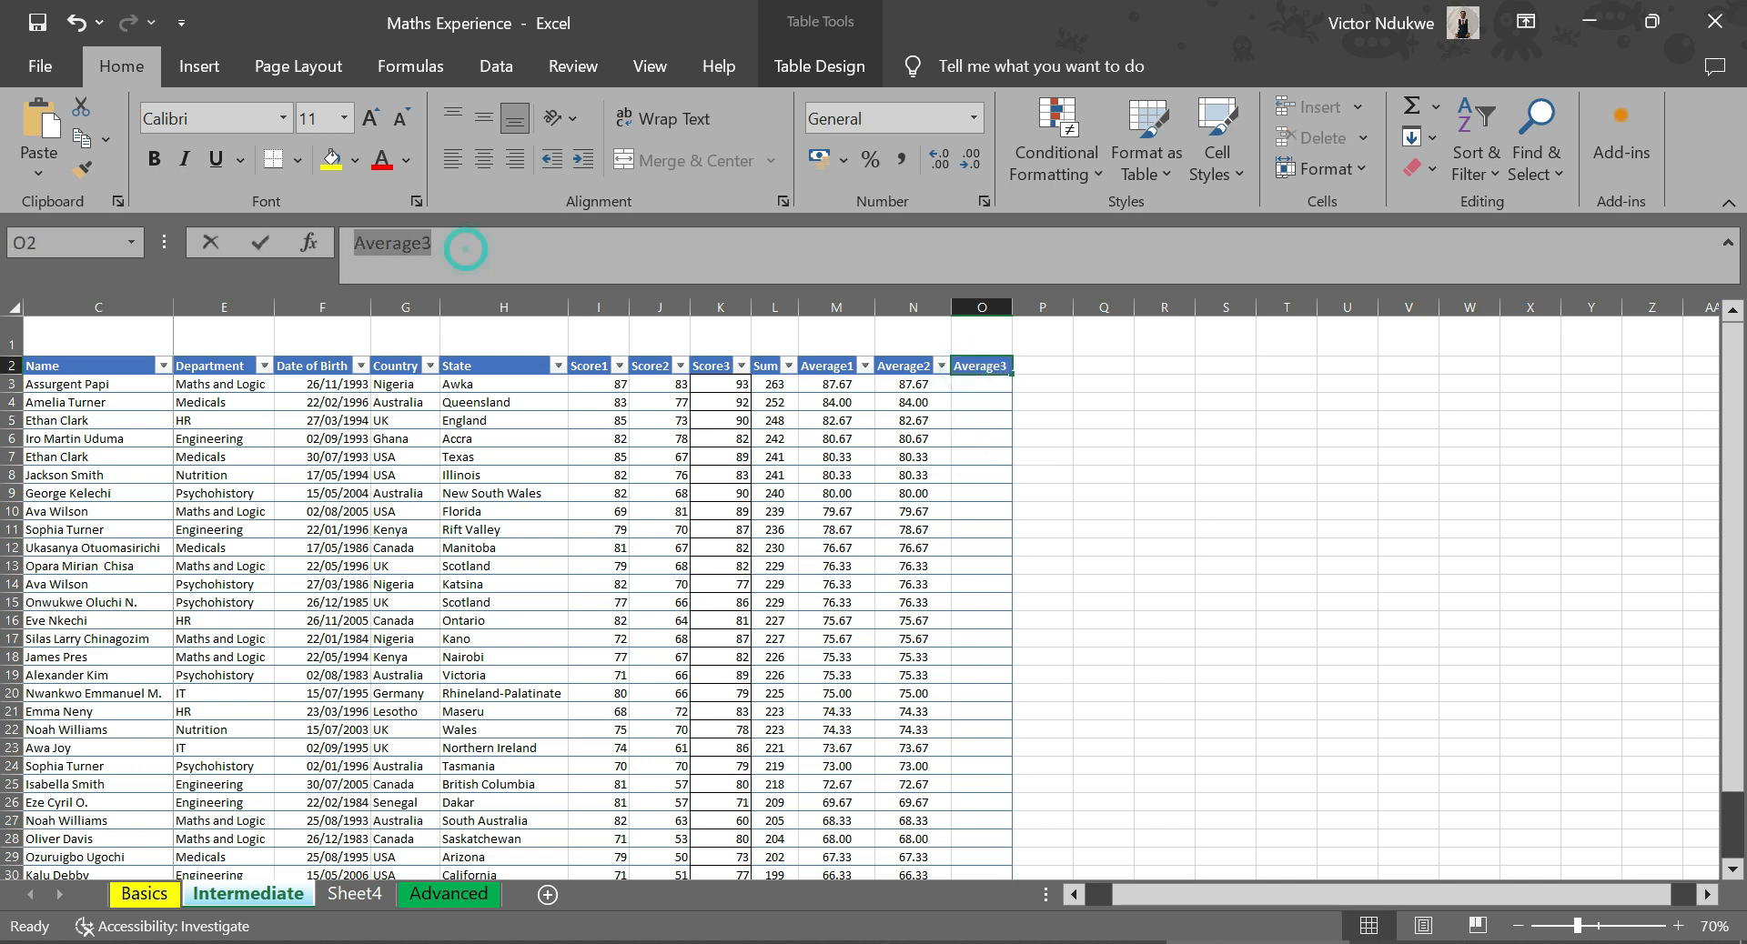
type("REMARKS")
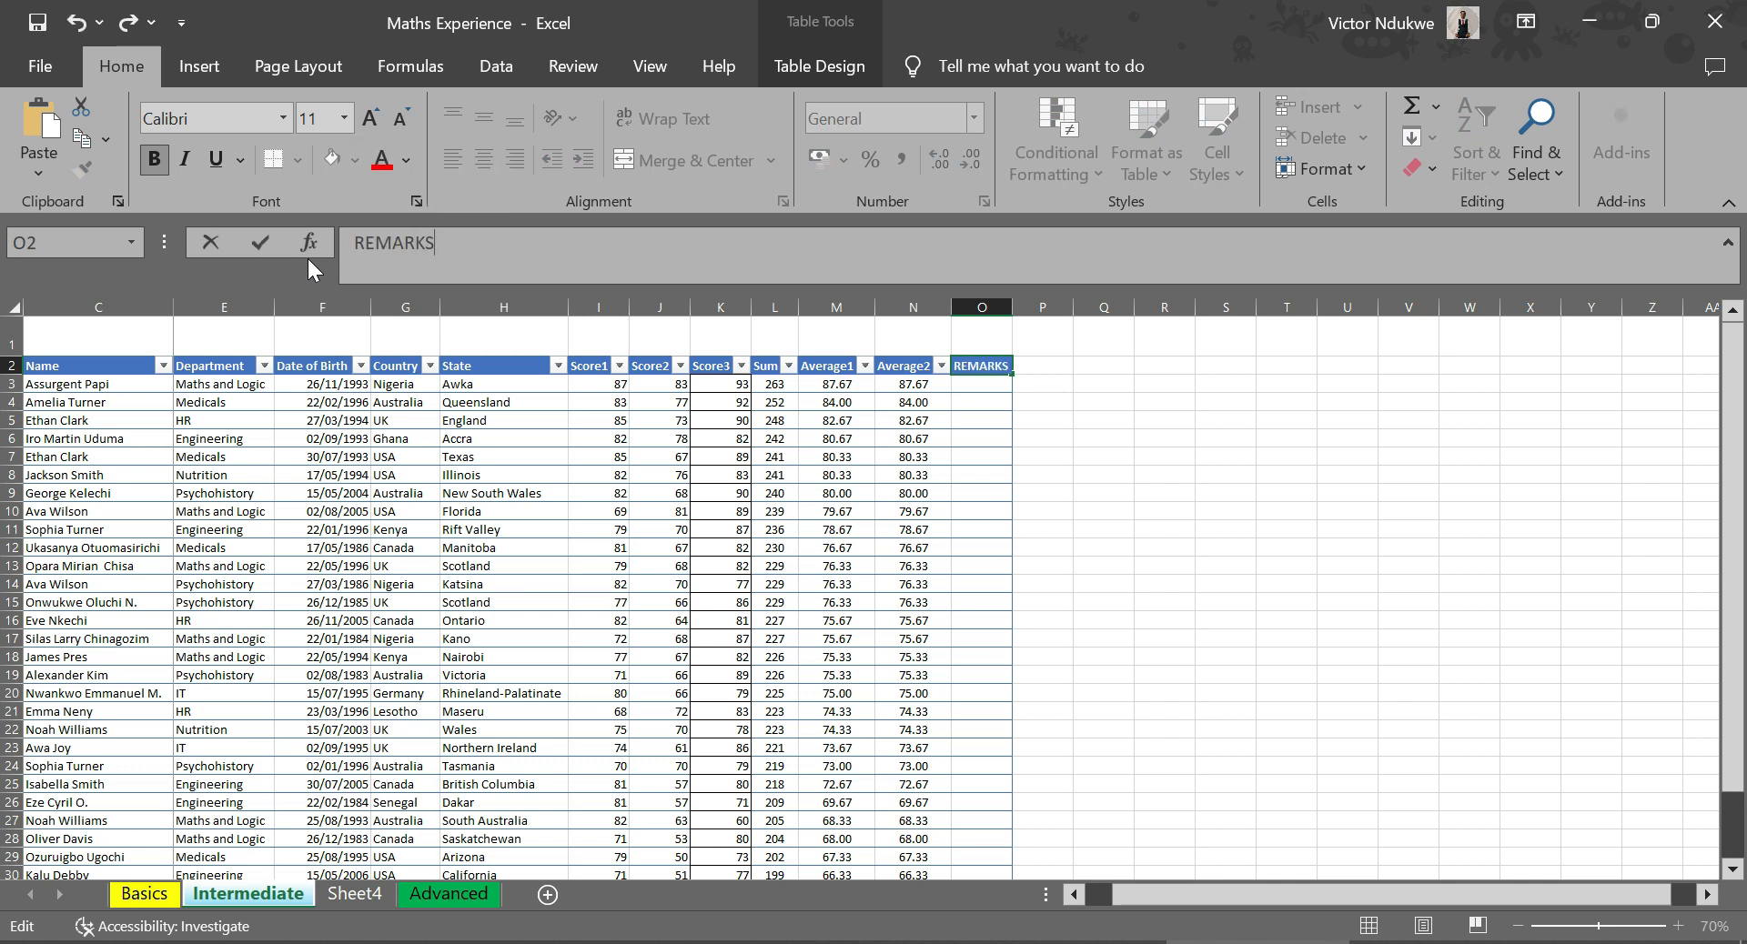
key("Return")
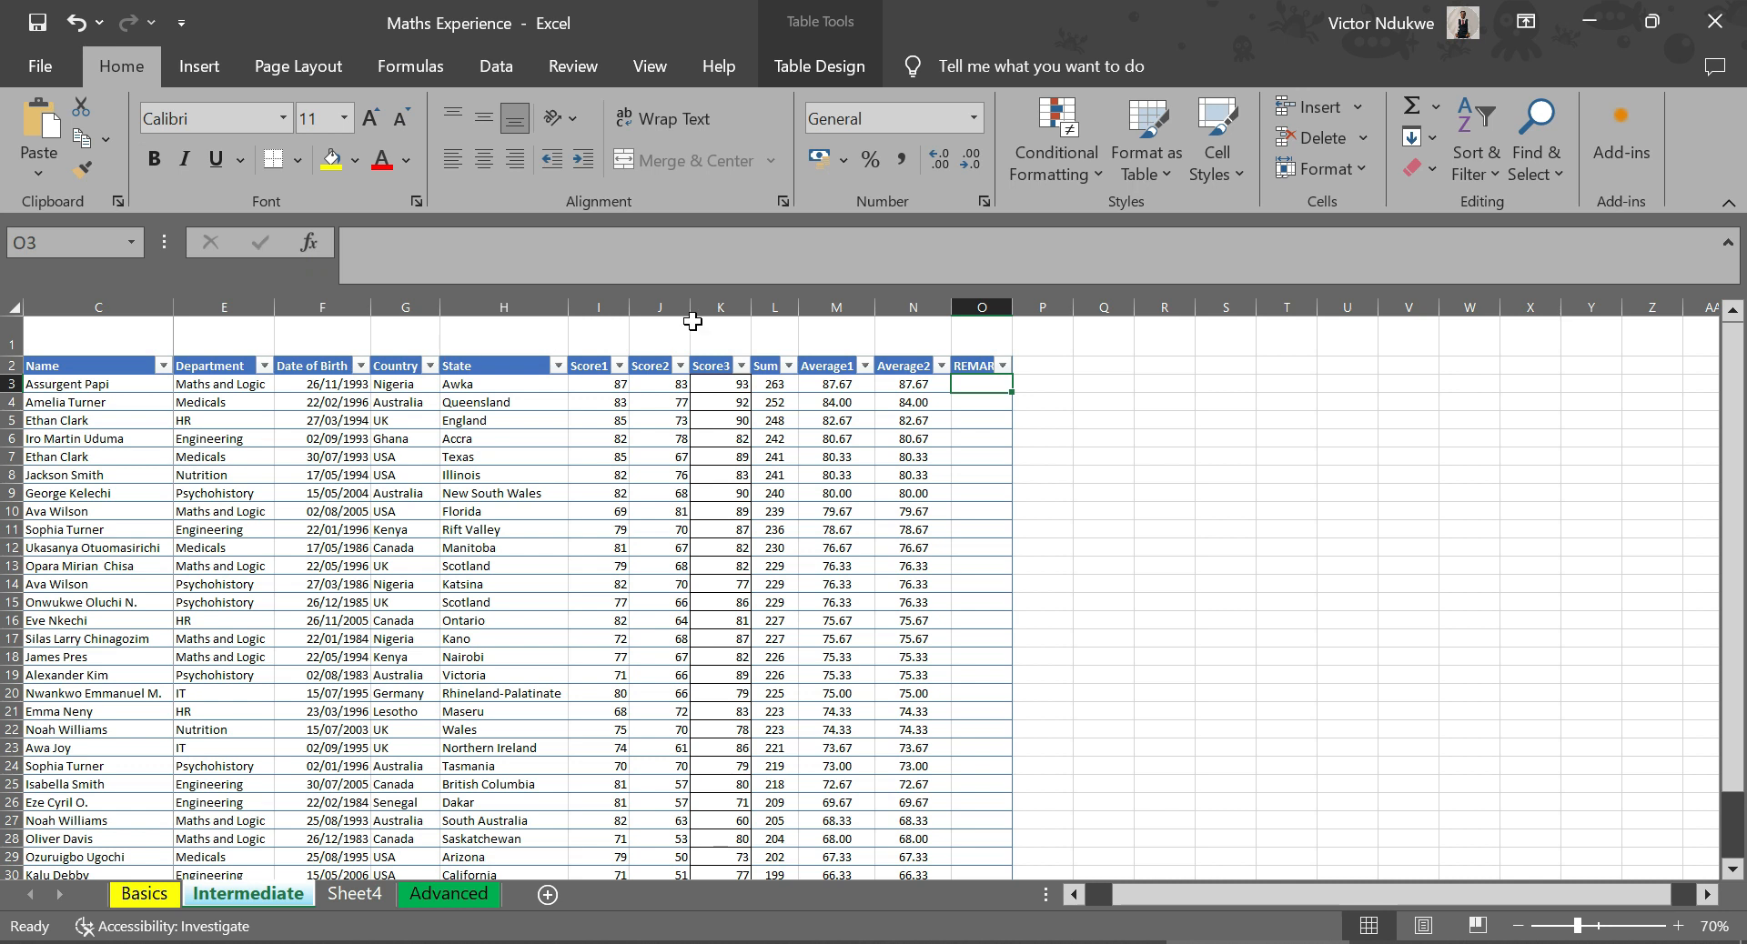
double_click(1011, 307)
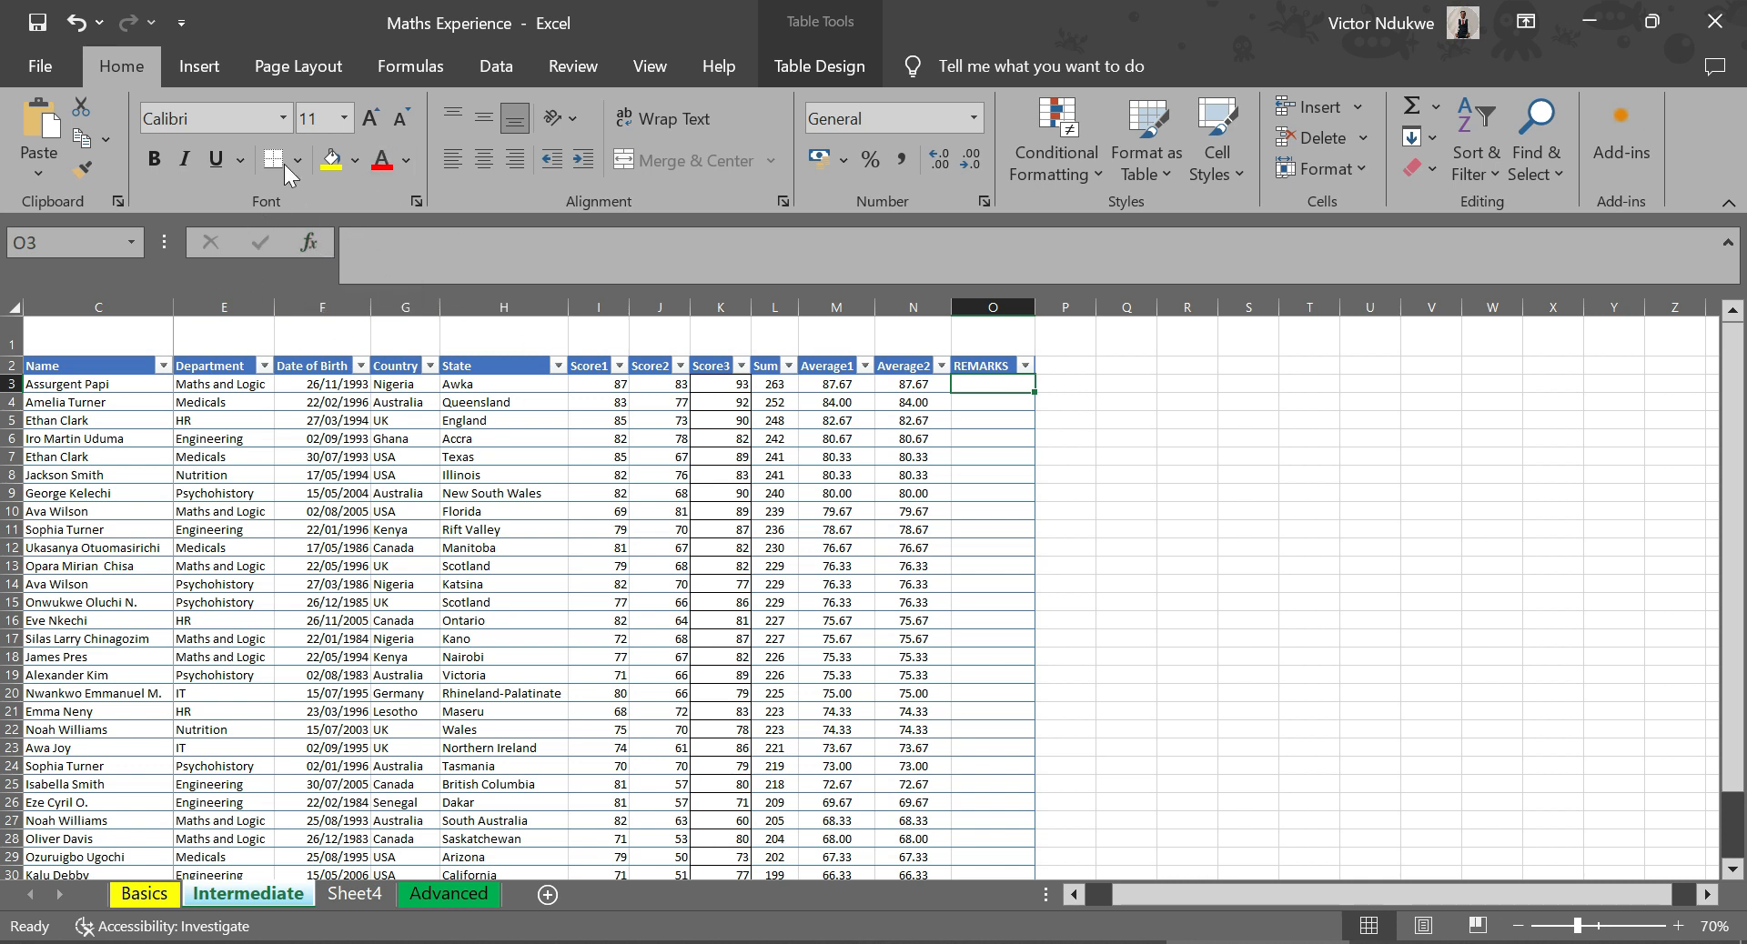
- Search for the IF function and insert it into cell O3 of the REMARKS column
left_click(309, 241)
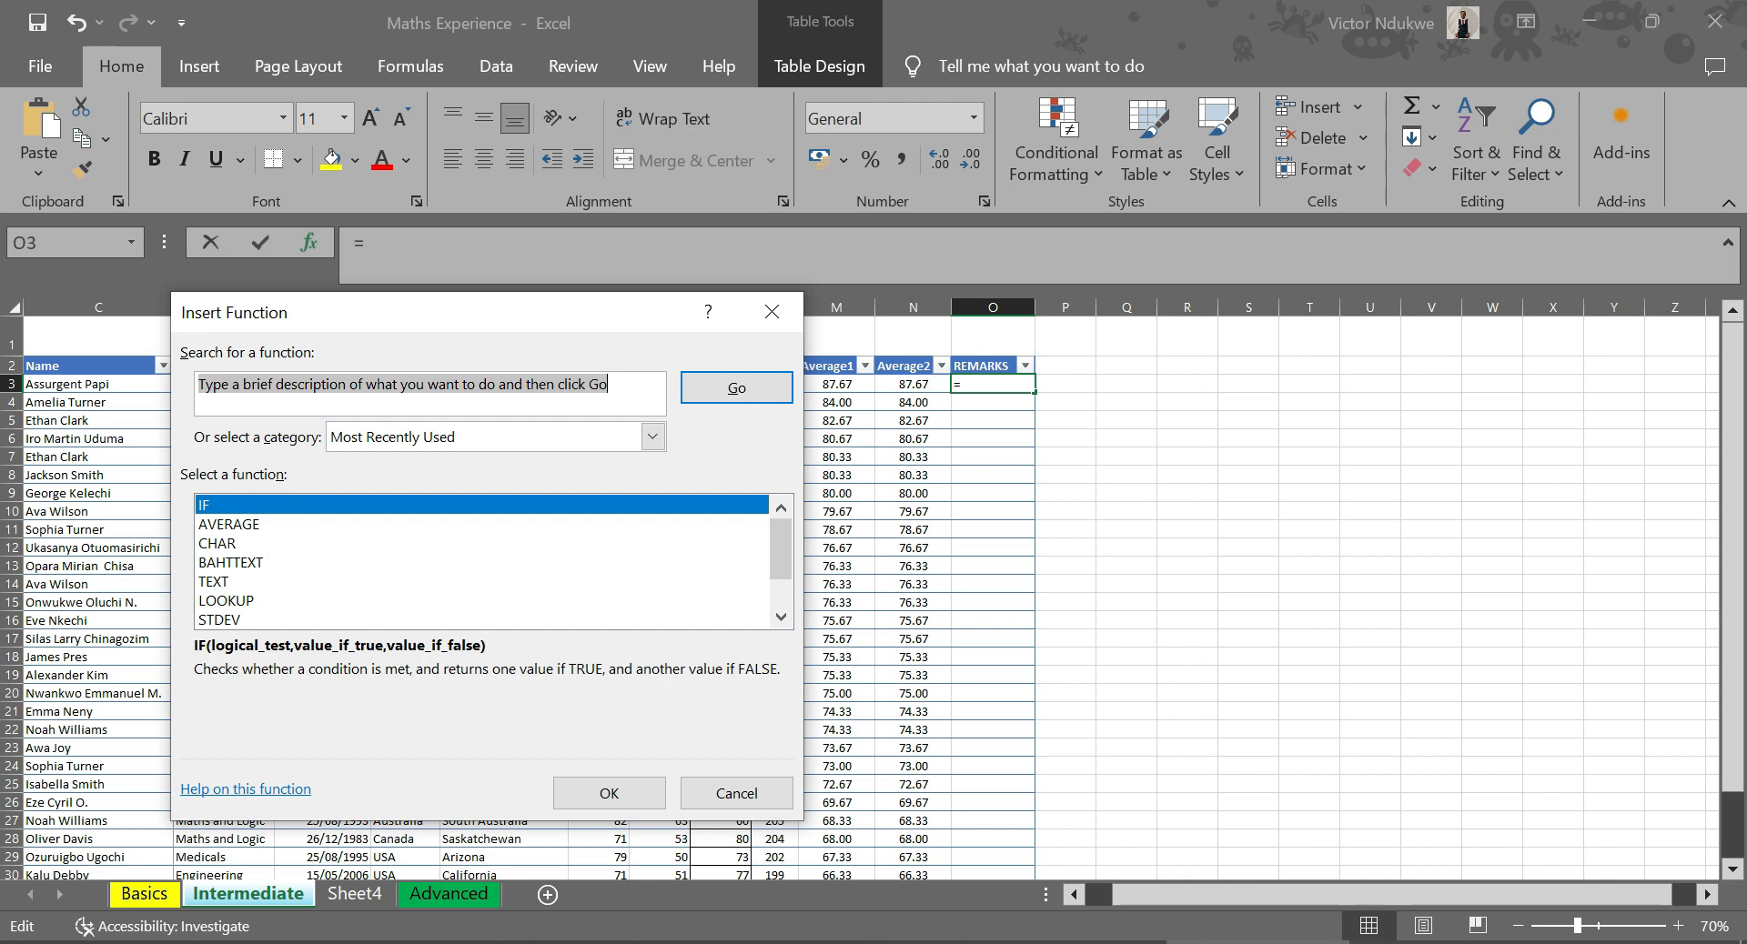
left_click_drag(622, 391, 193, 382)
type("IF")
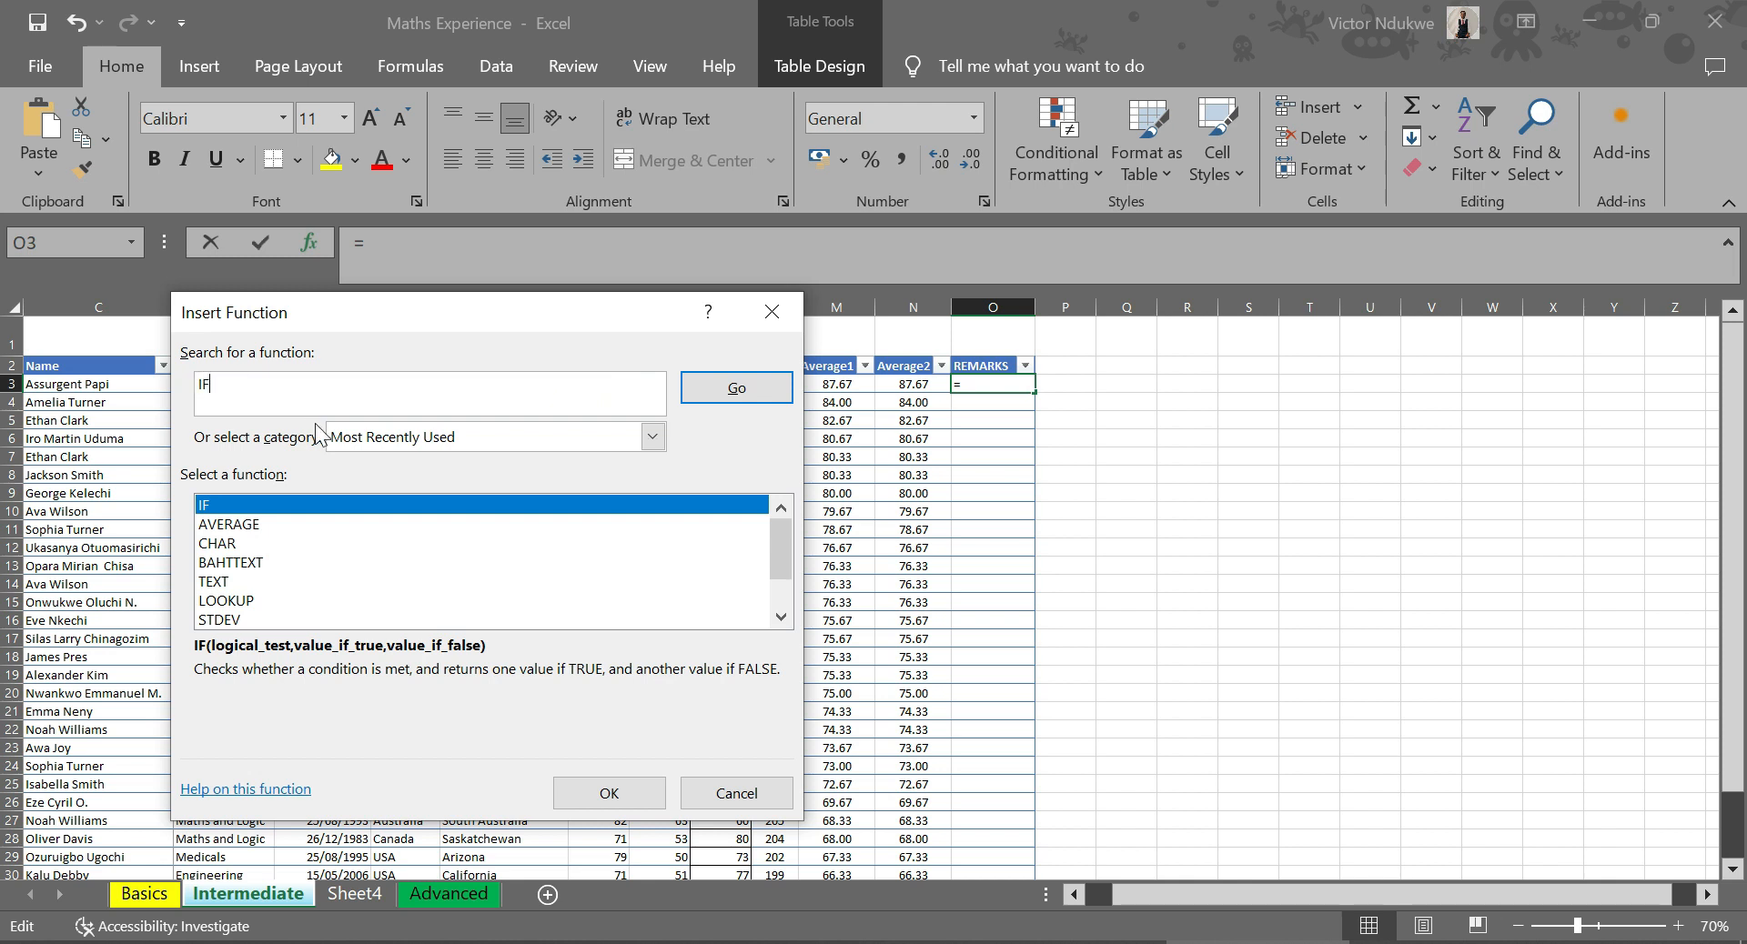
left_click(754, 382)
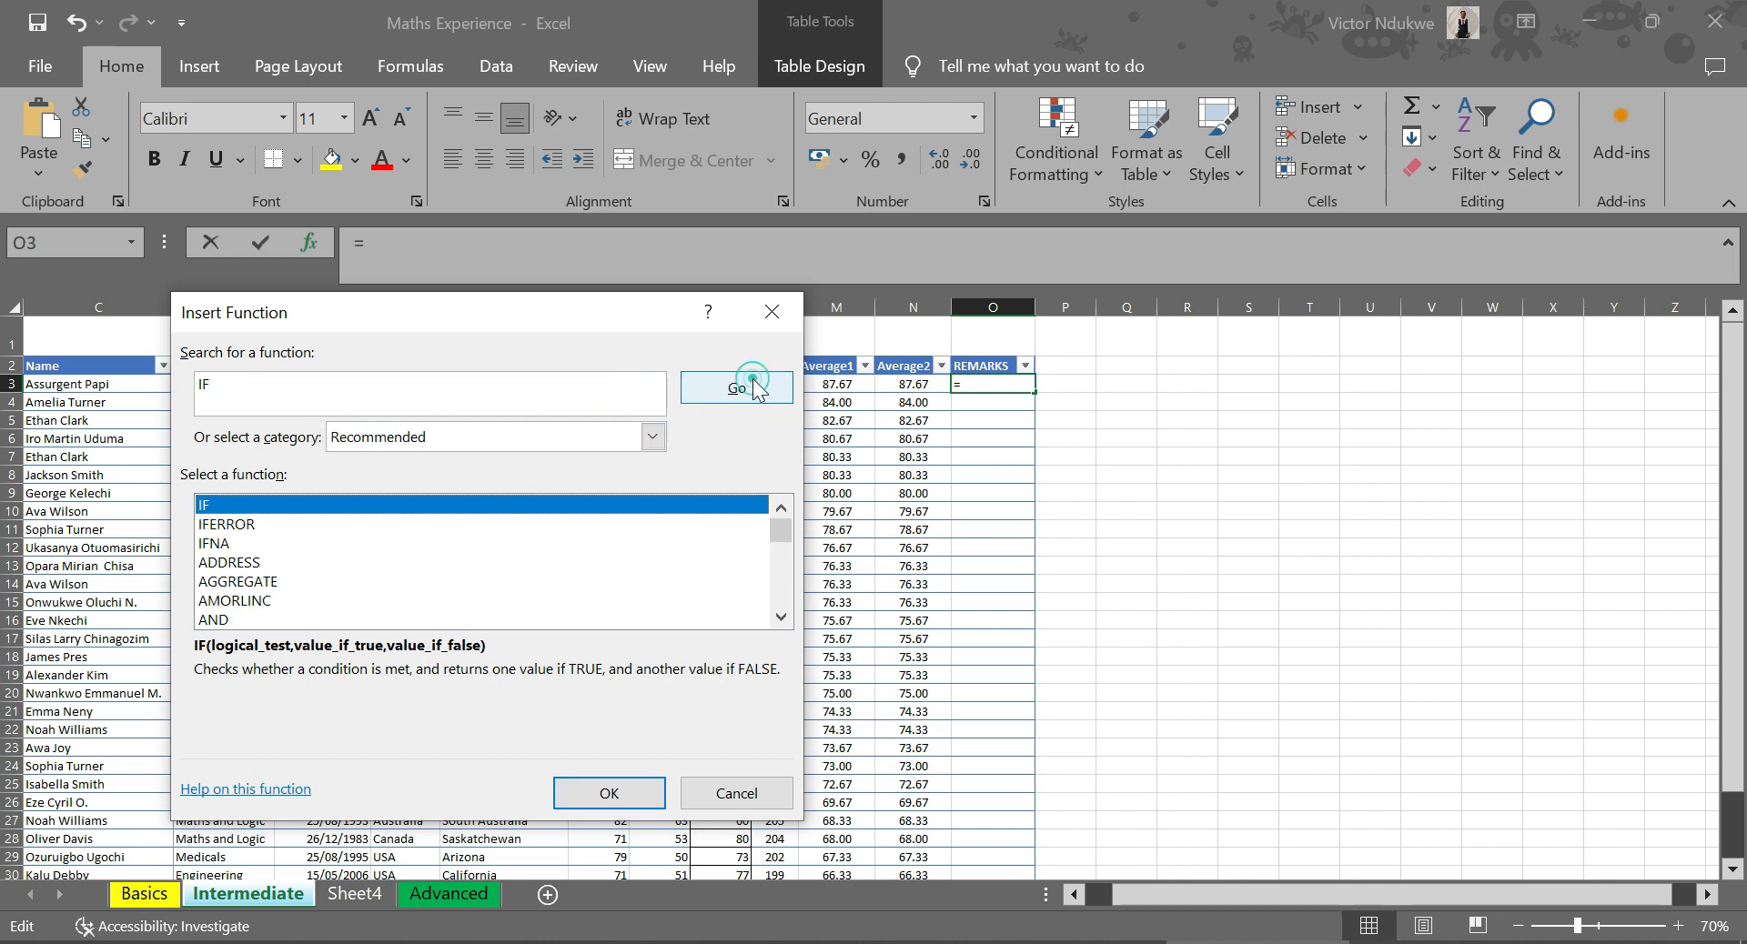
left_click(246, 543)
left_click(243, 526)
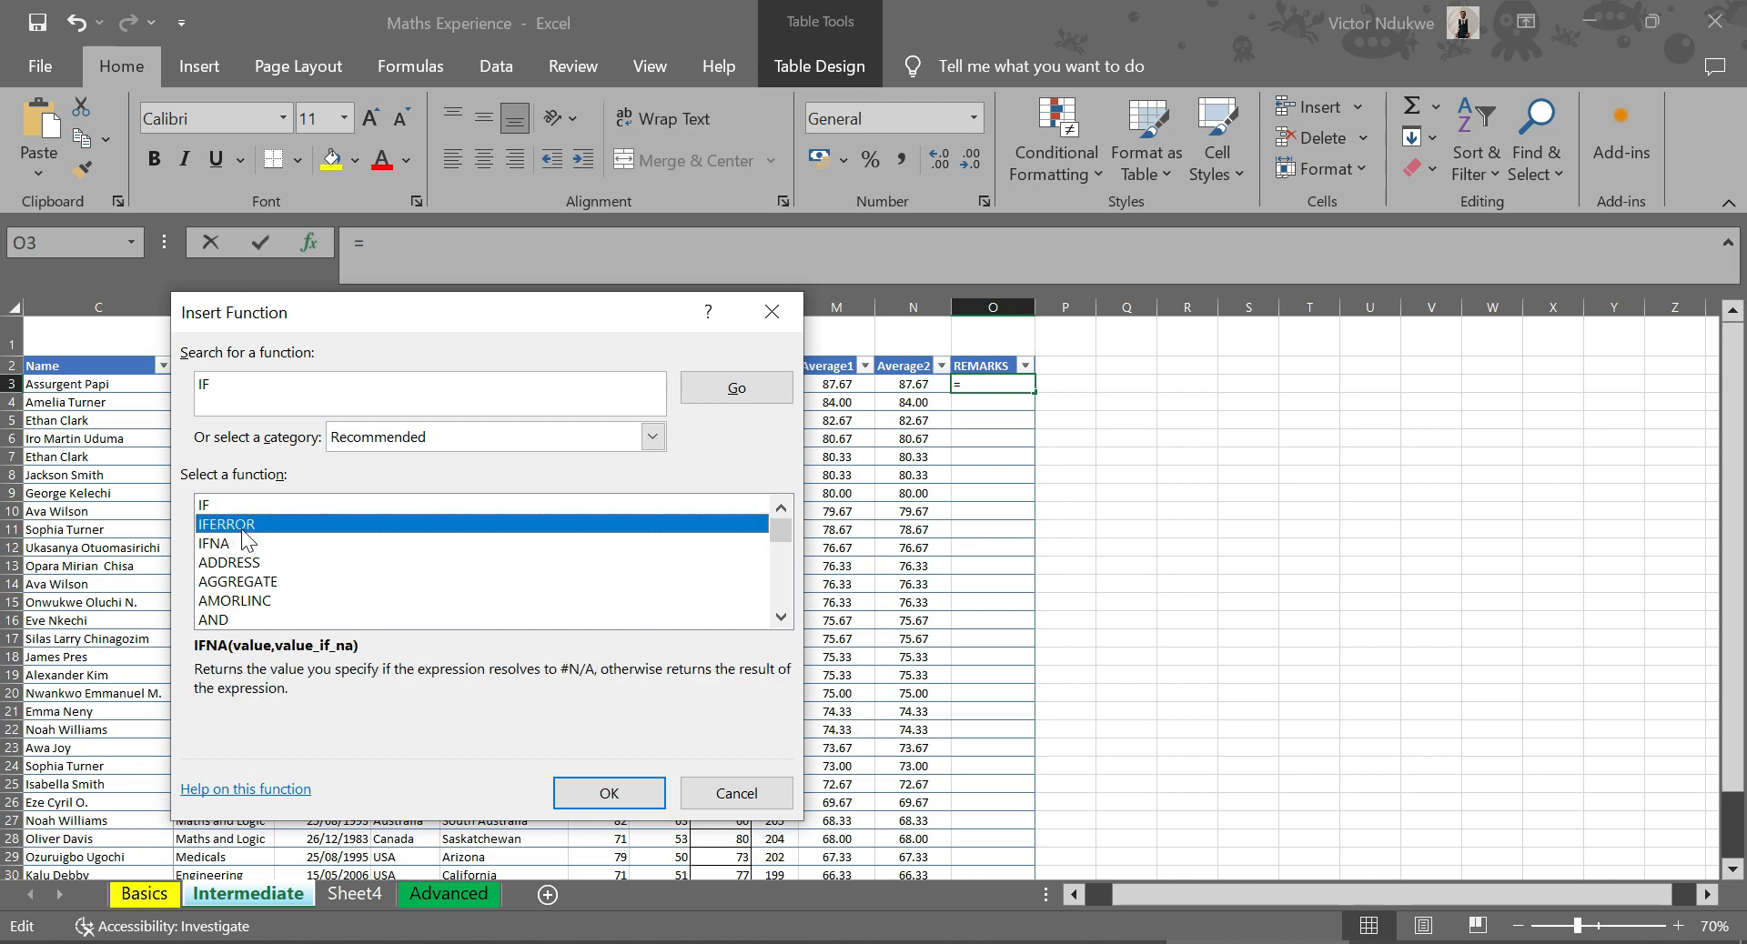
left_click(240, 505)
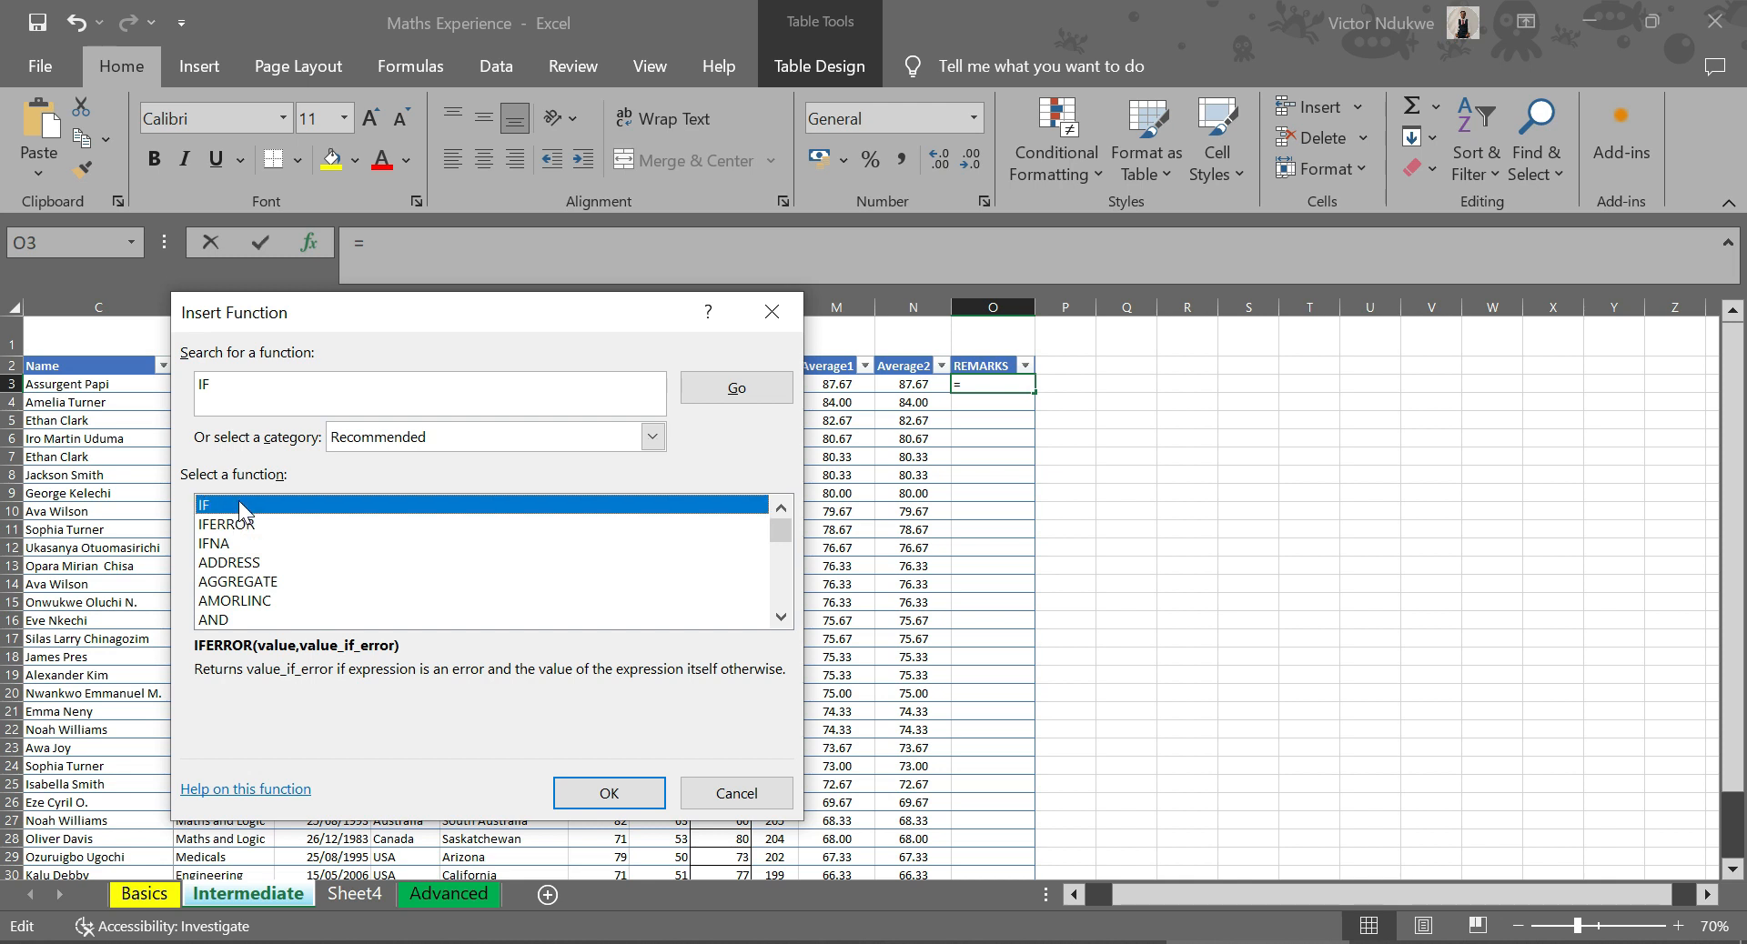
left_click(604, 781)
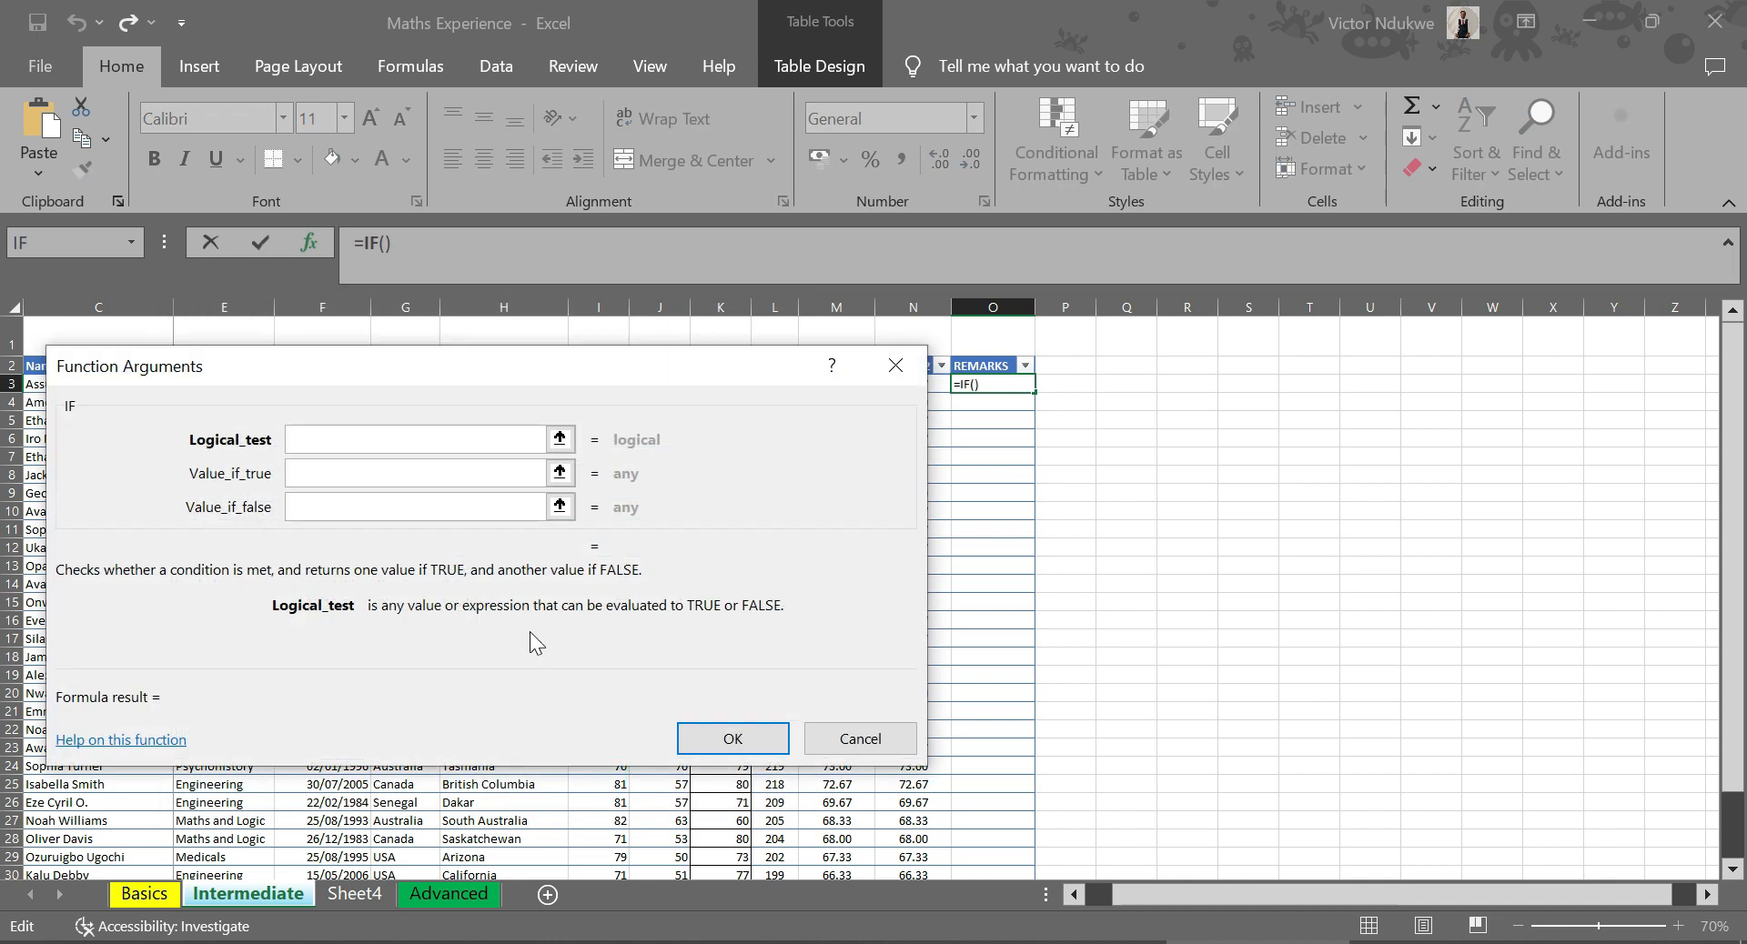
left_click_drag(291, 356, 640, 480)
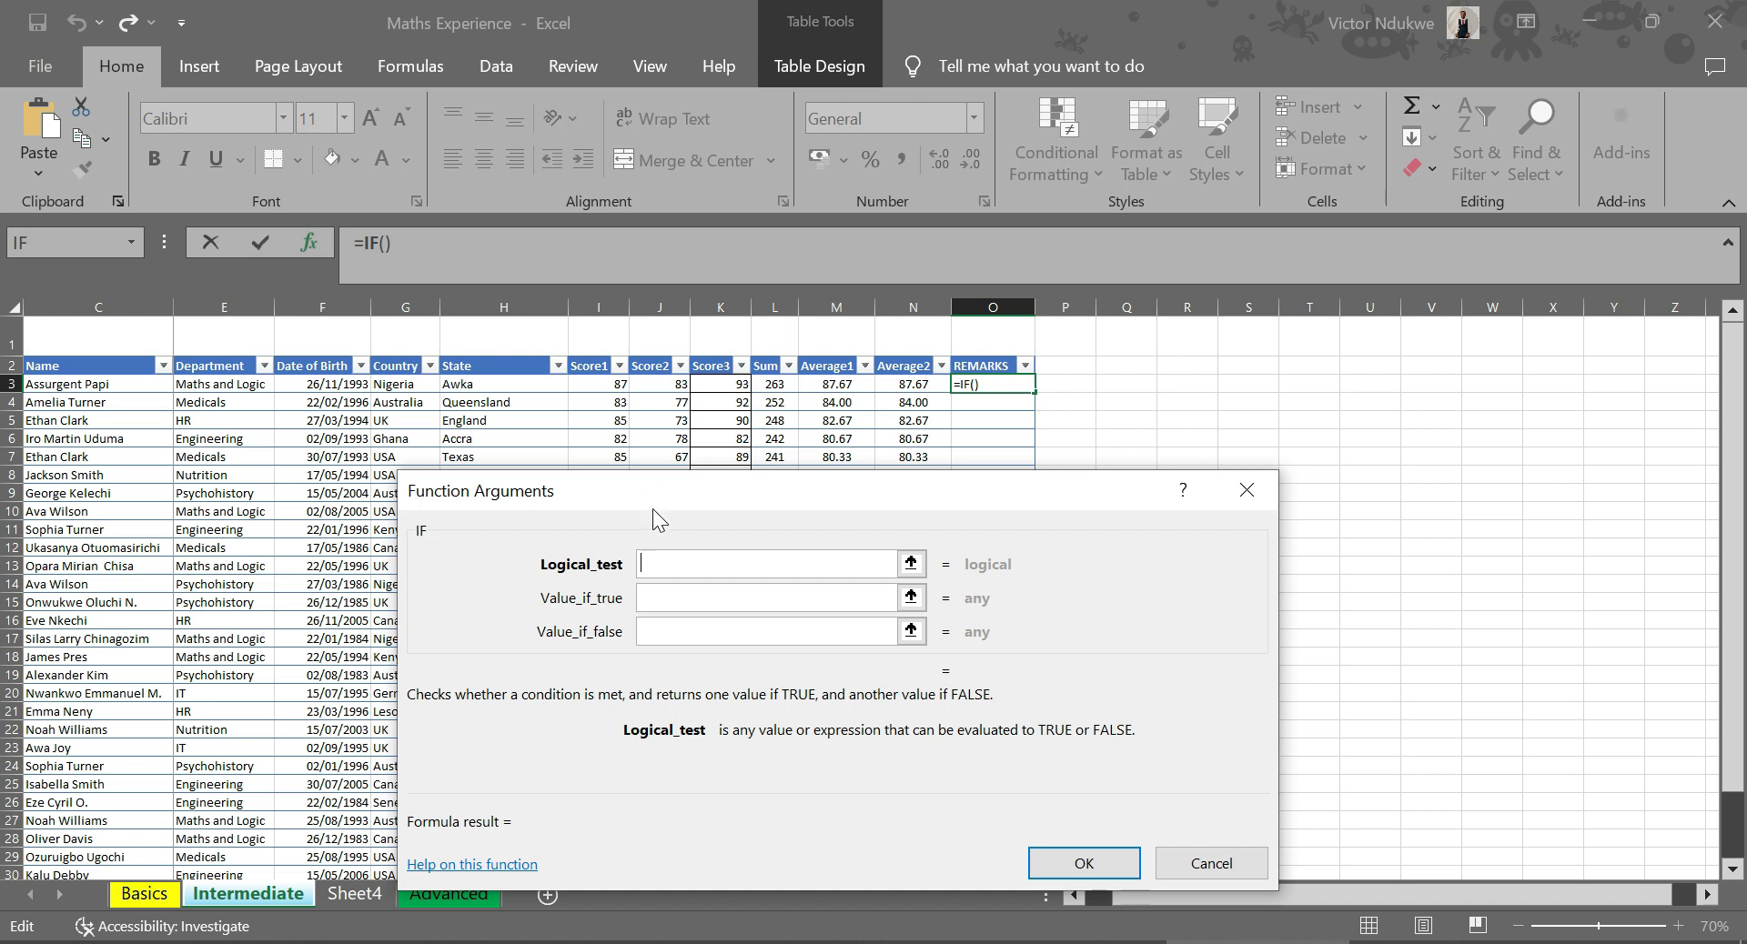
left_click(917, 386)
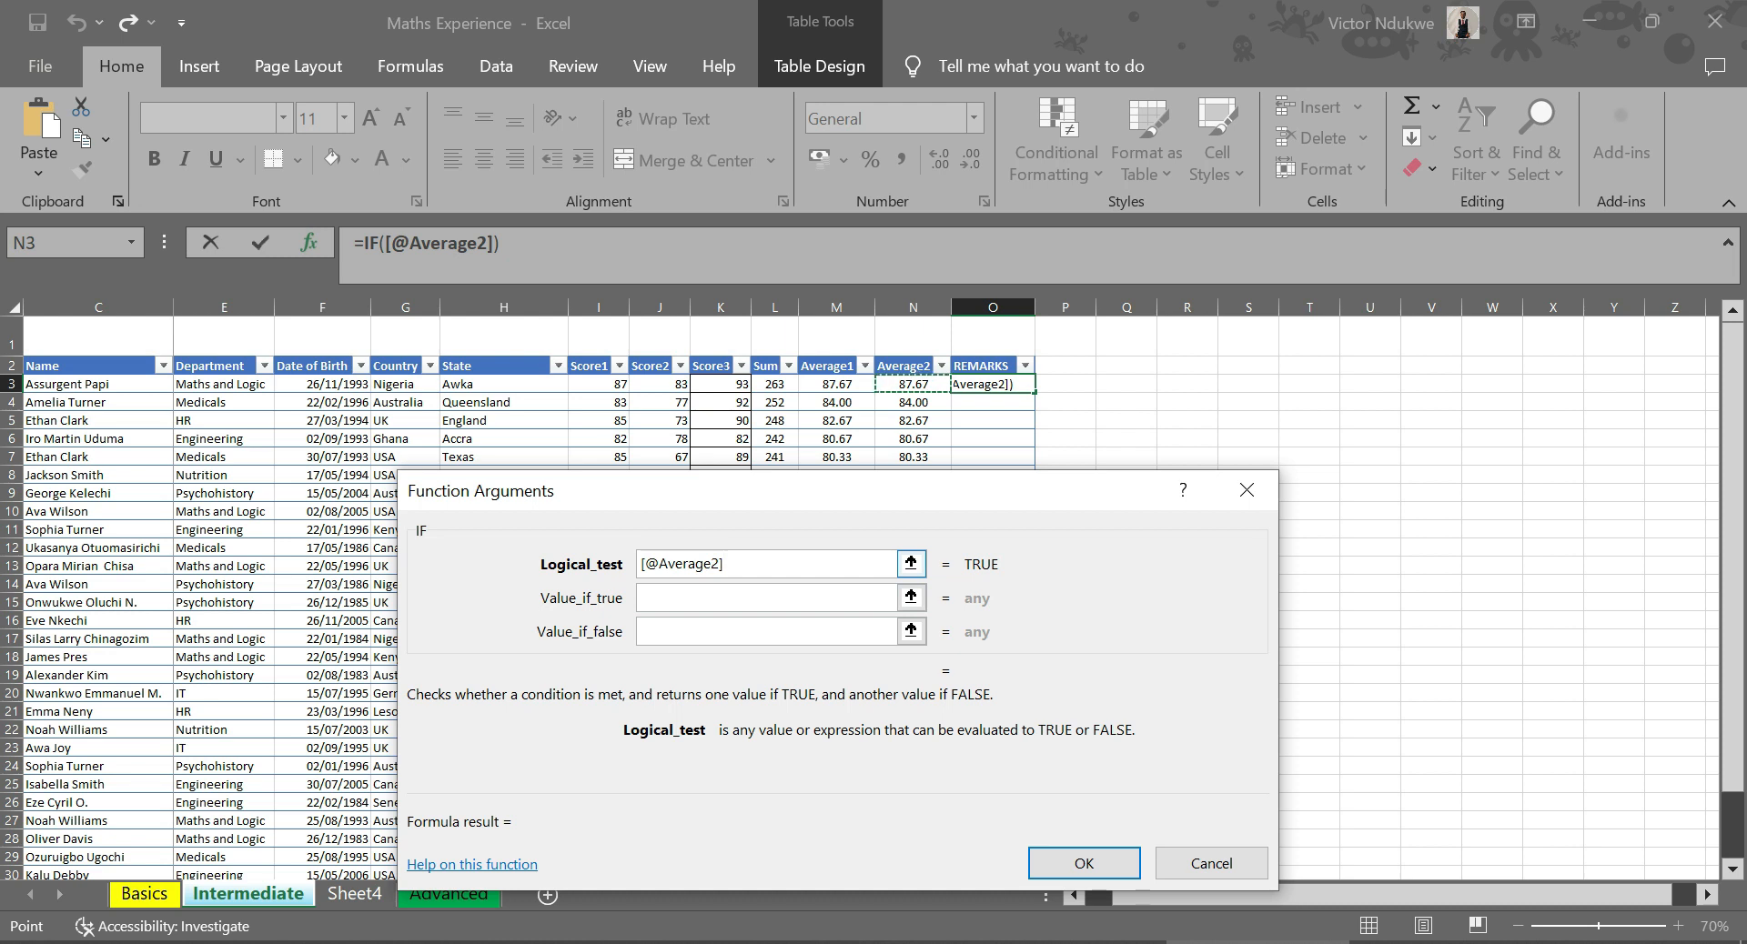
type(">=")
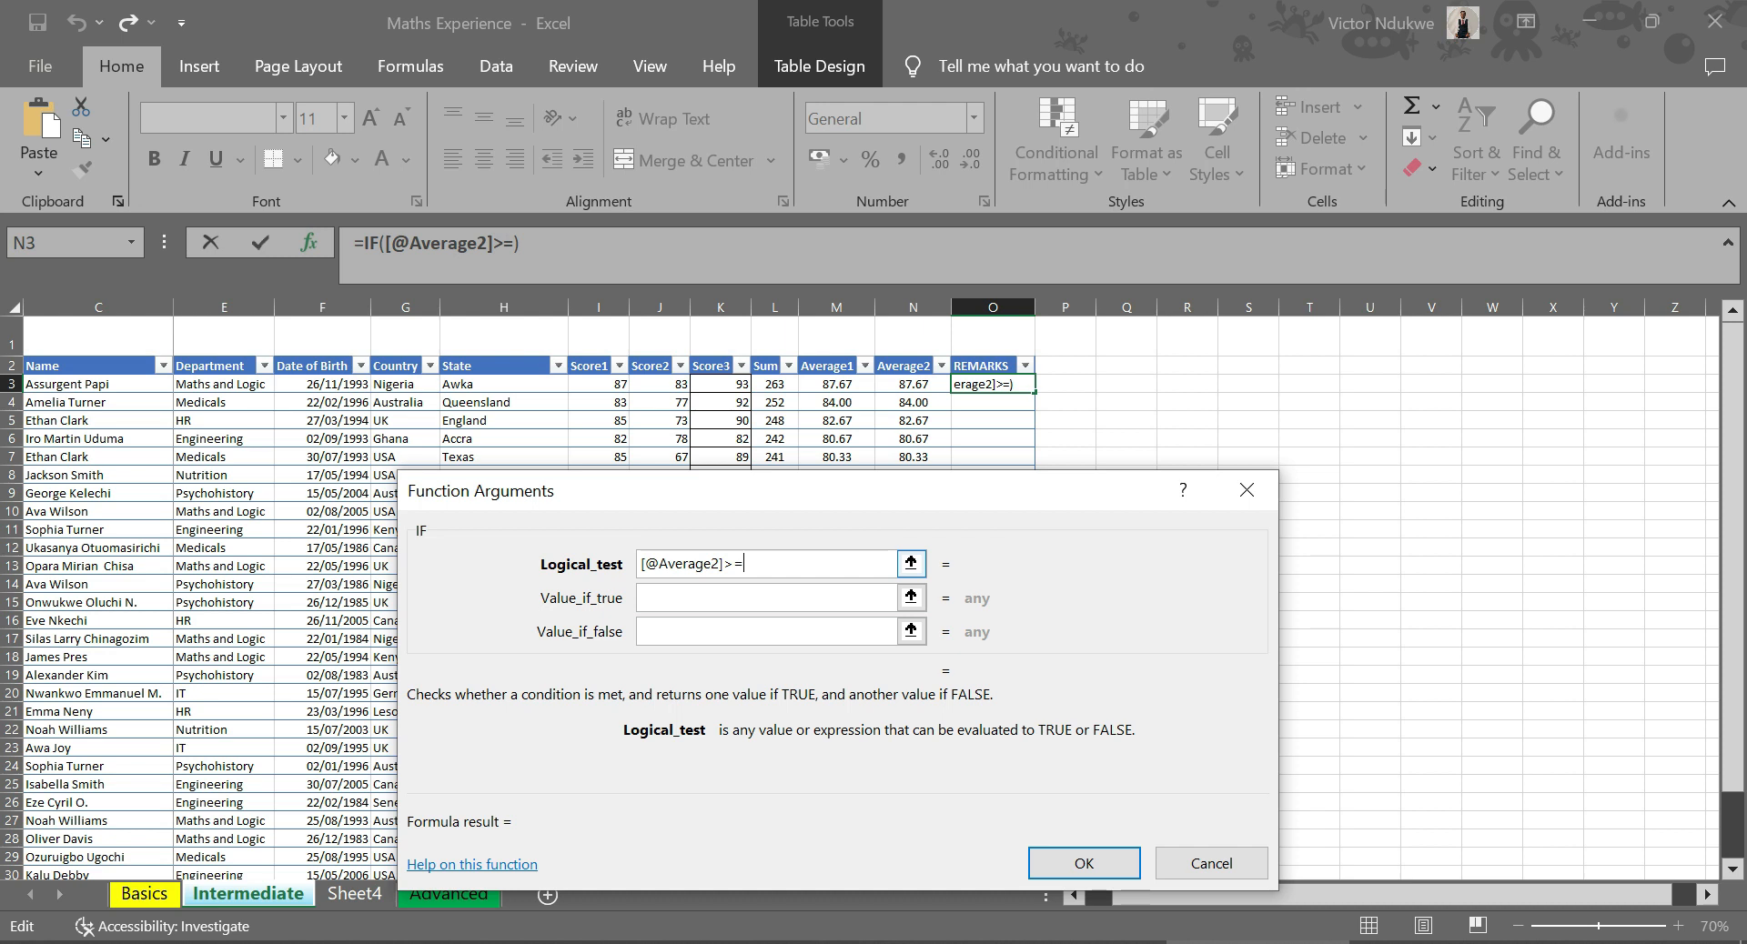
type("70")
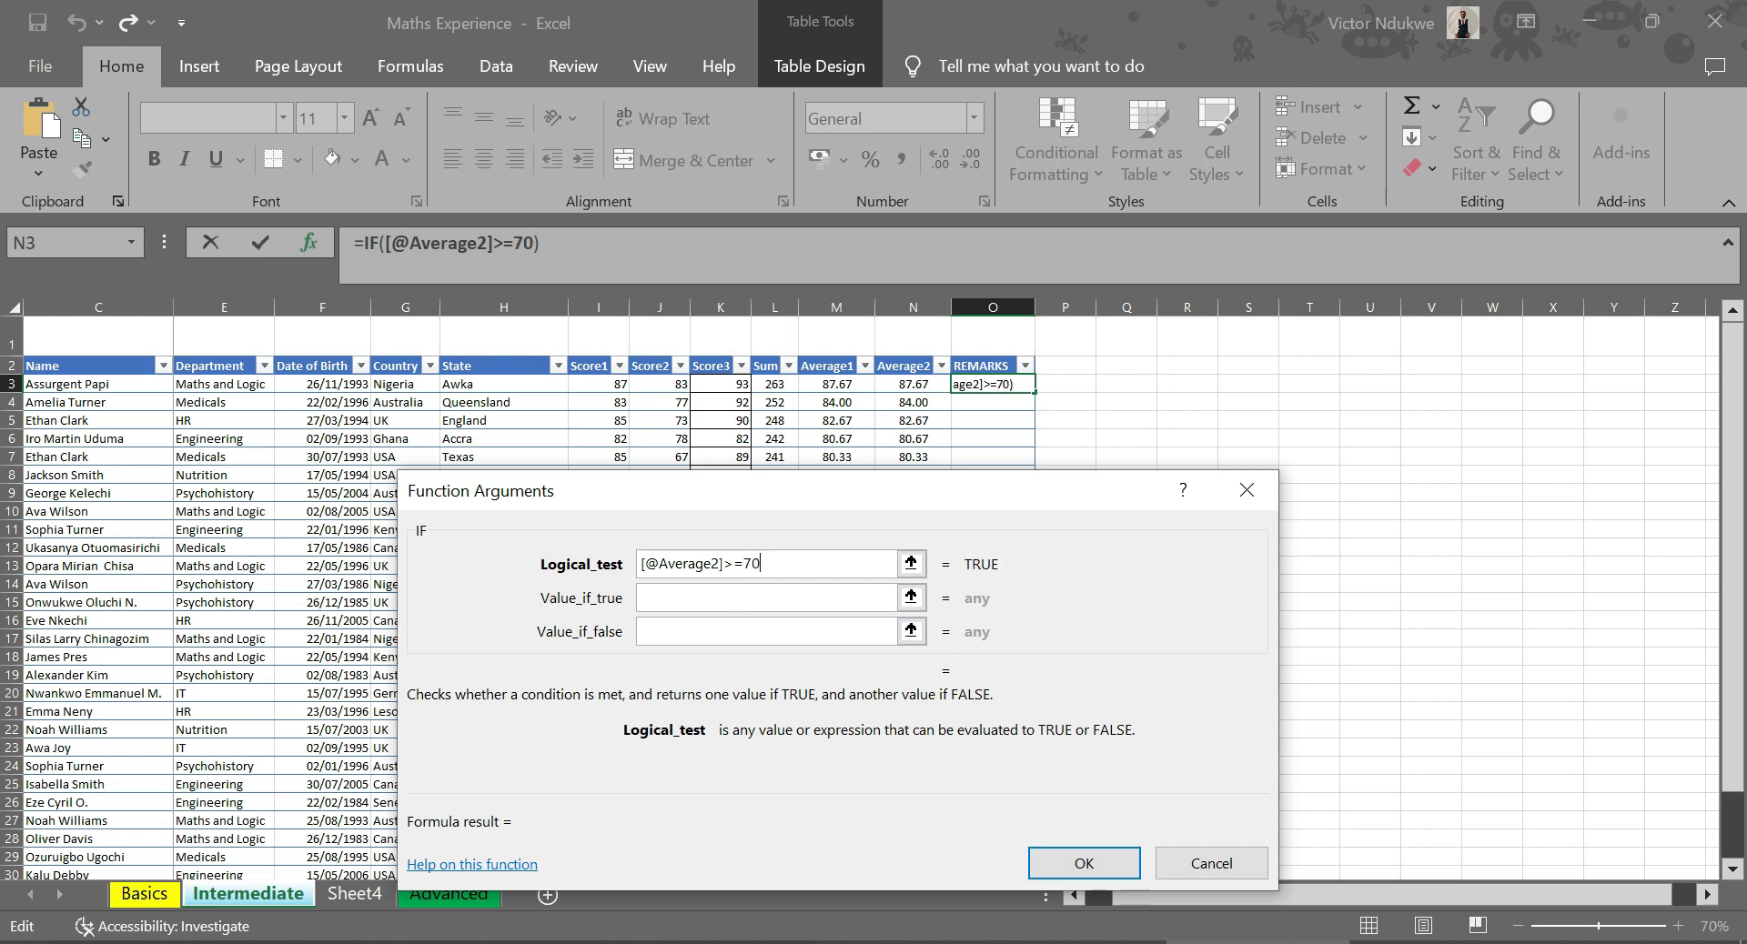
- Set the IF function to return PASS when true and FAIL when false, and complete the formula
left_click(728, 600)
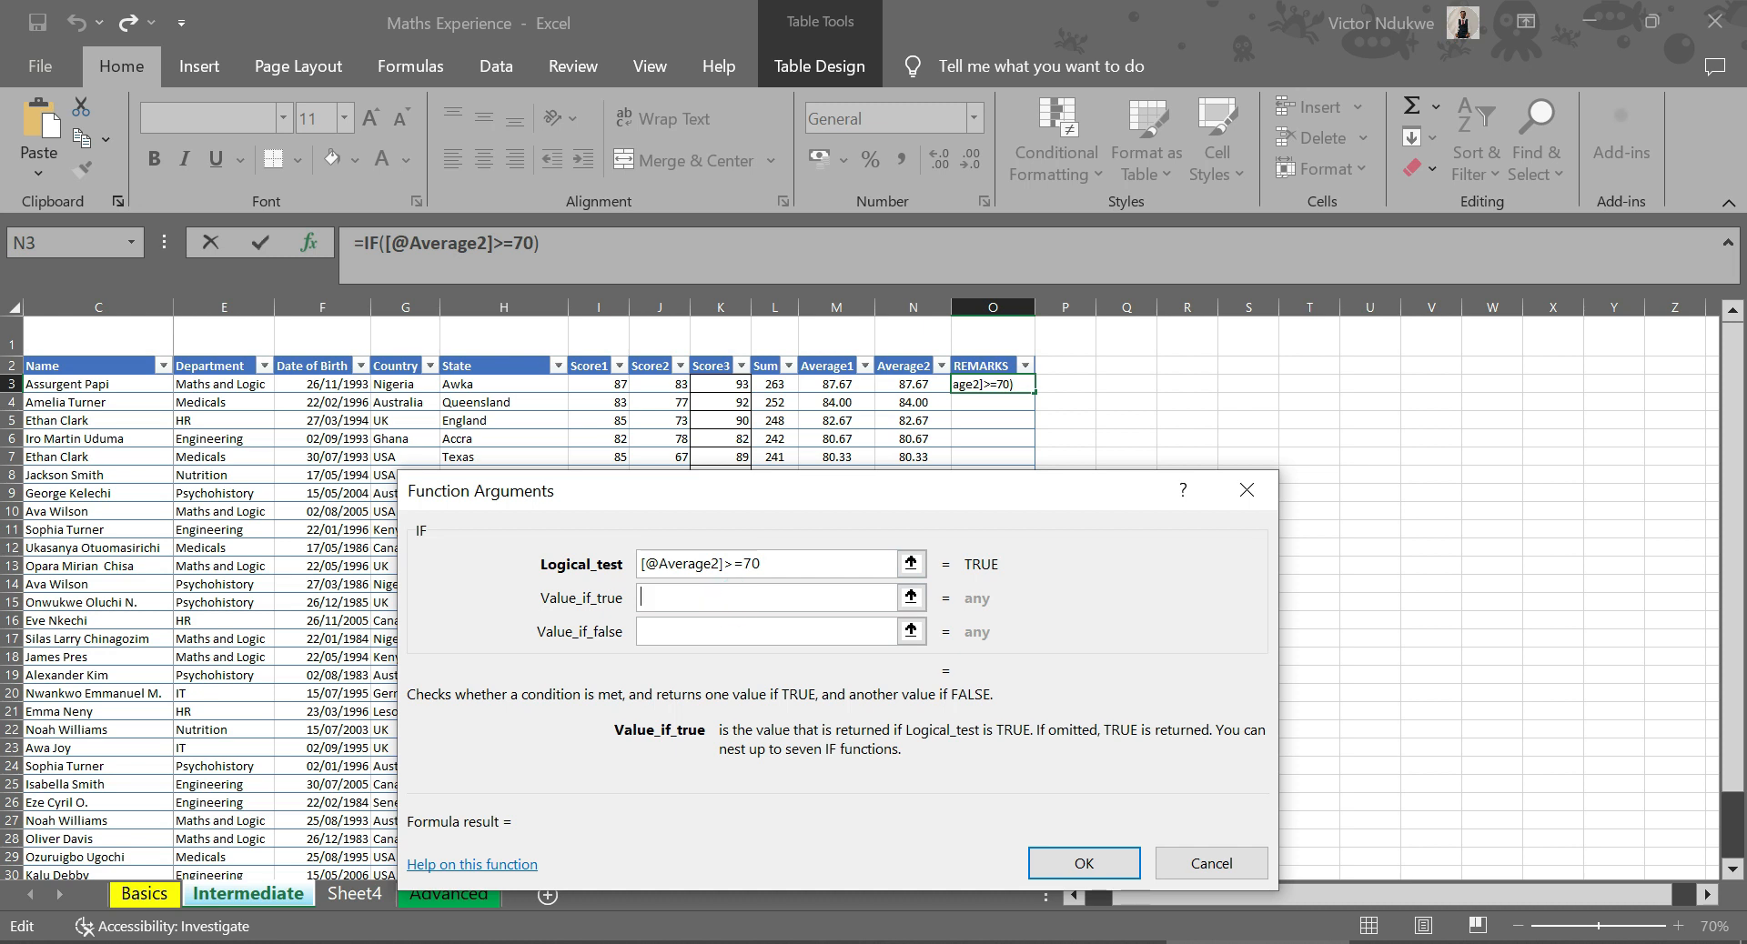
type("PASS")
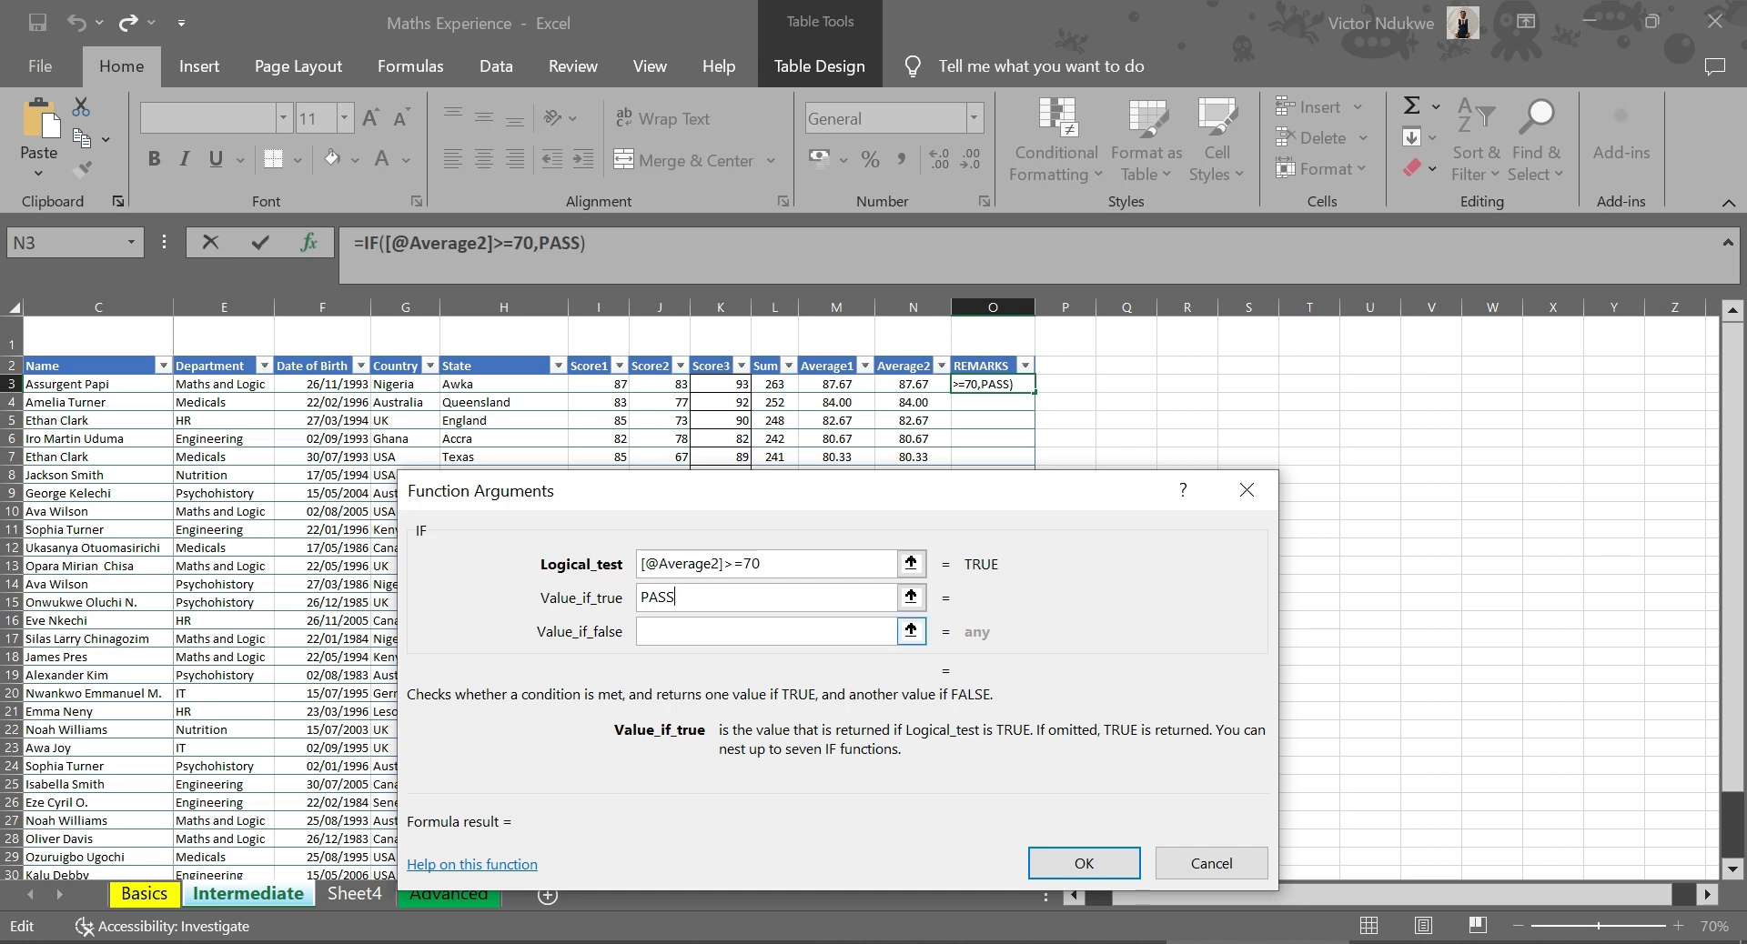
left_click(662, 641)
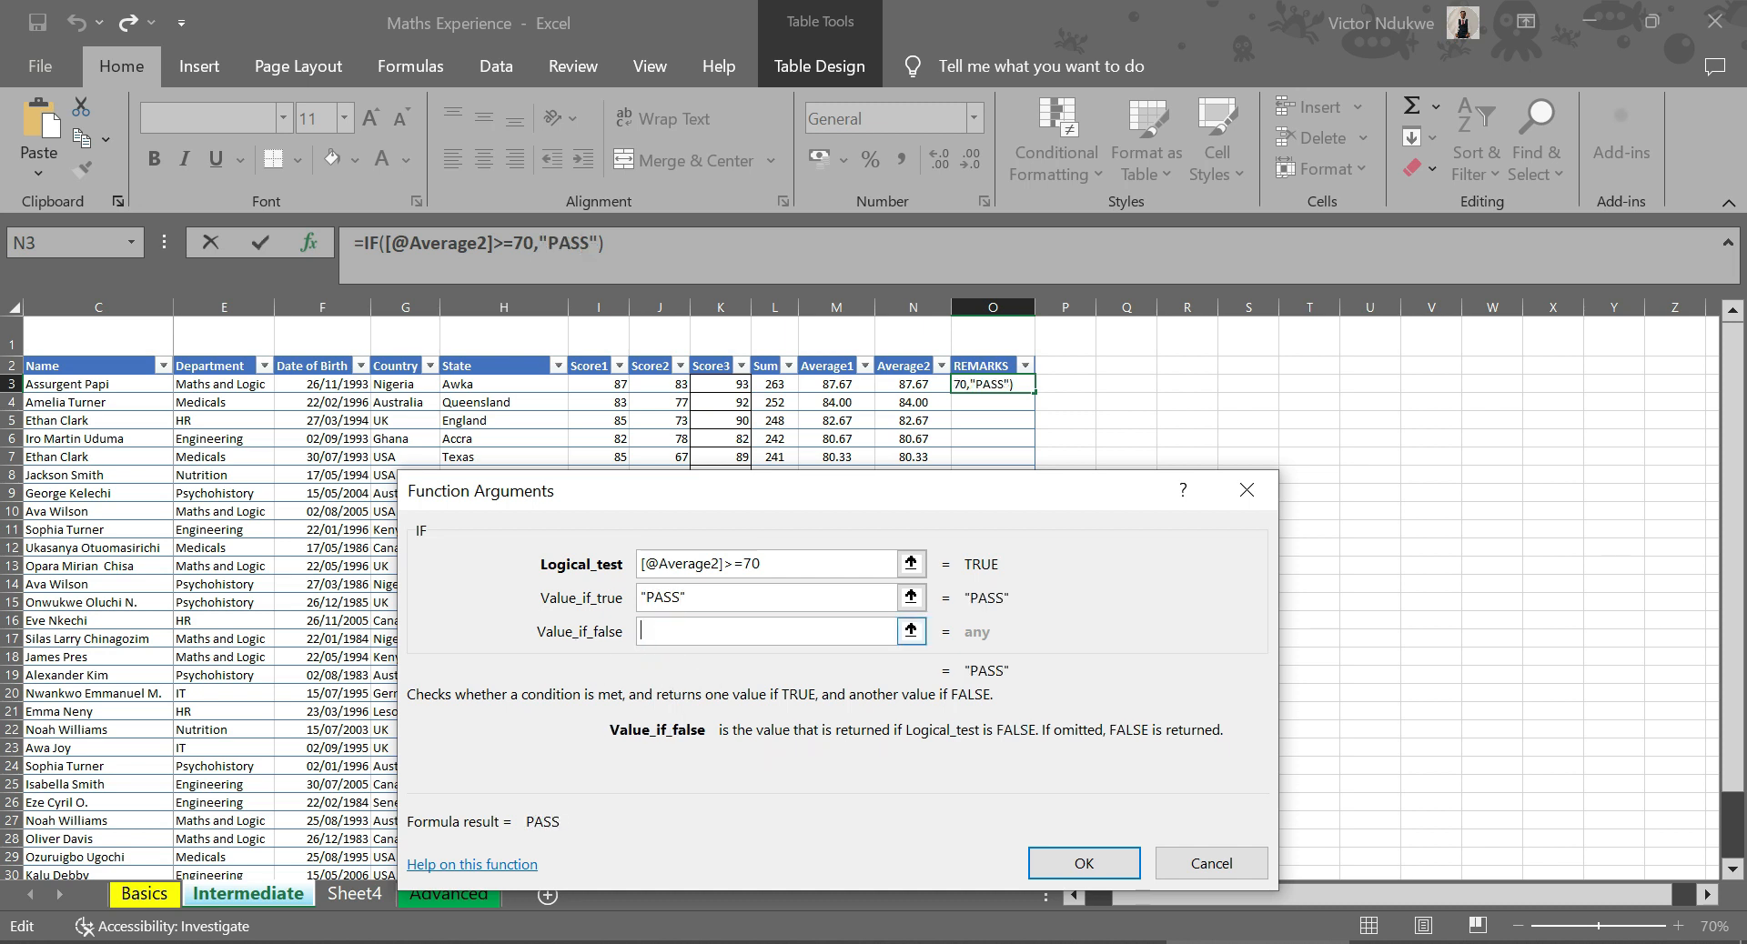
type("FAIL")
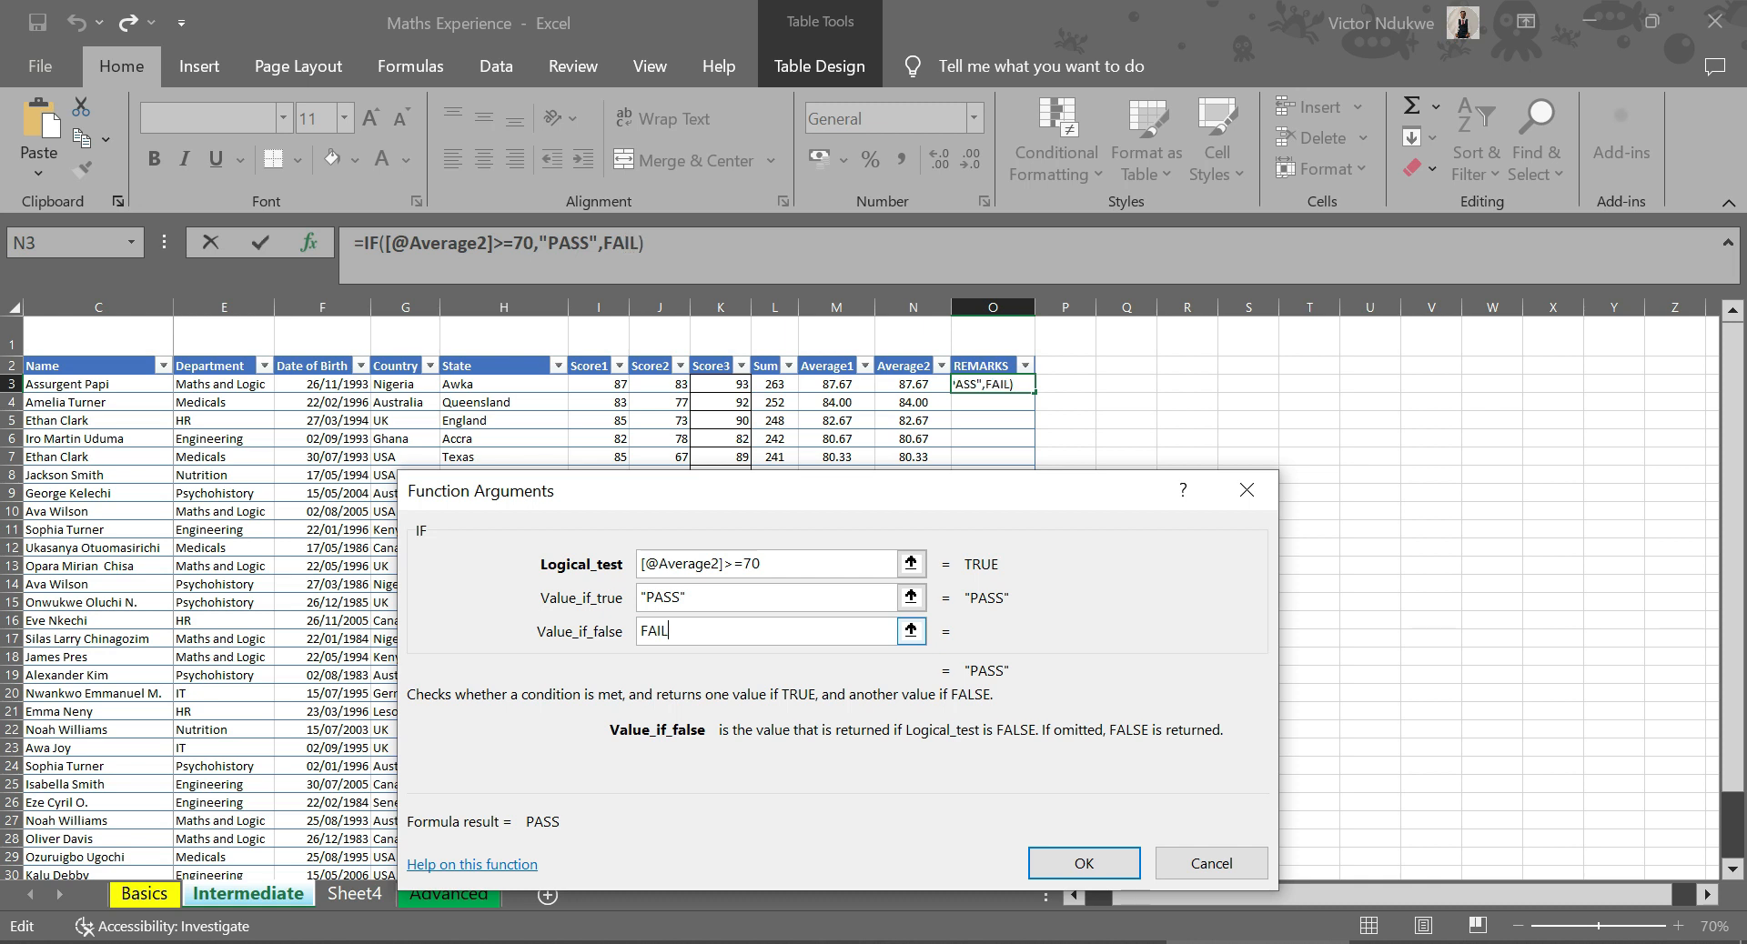
type("ED")
key("BackSpace")
key("BackSpace")
left_click(1103, 855)
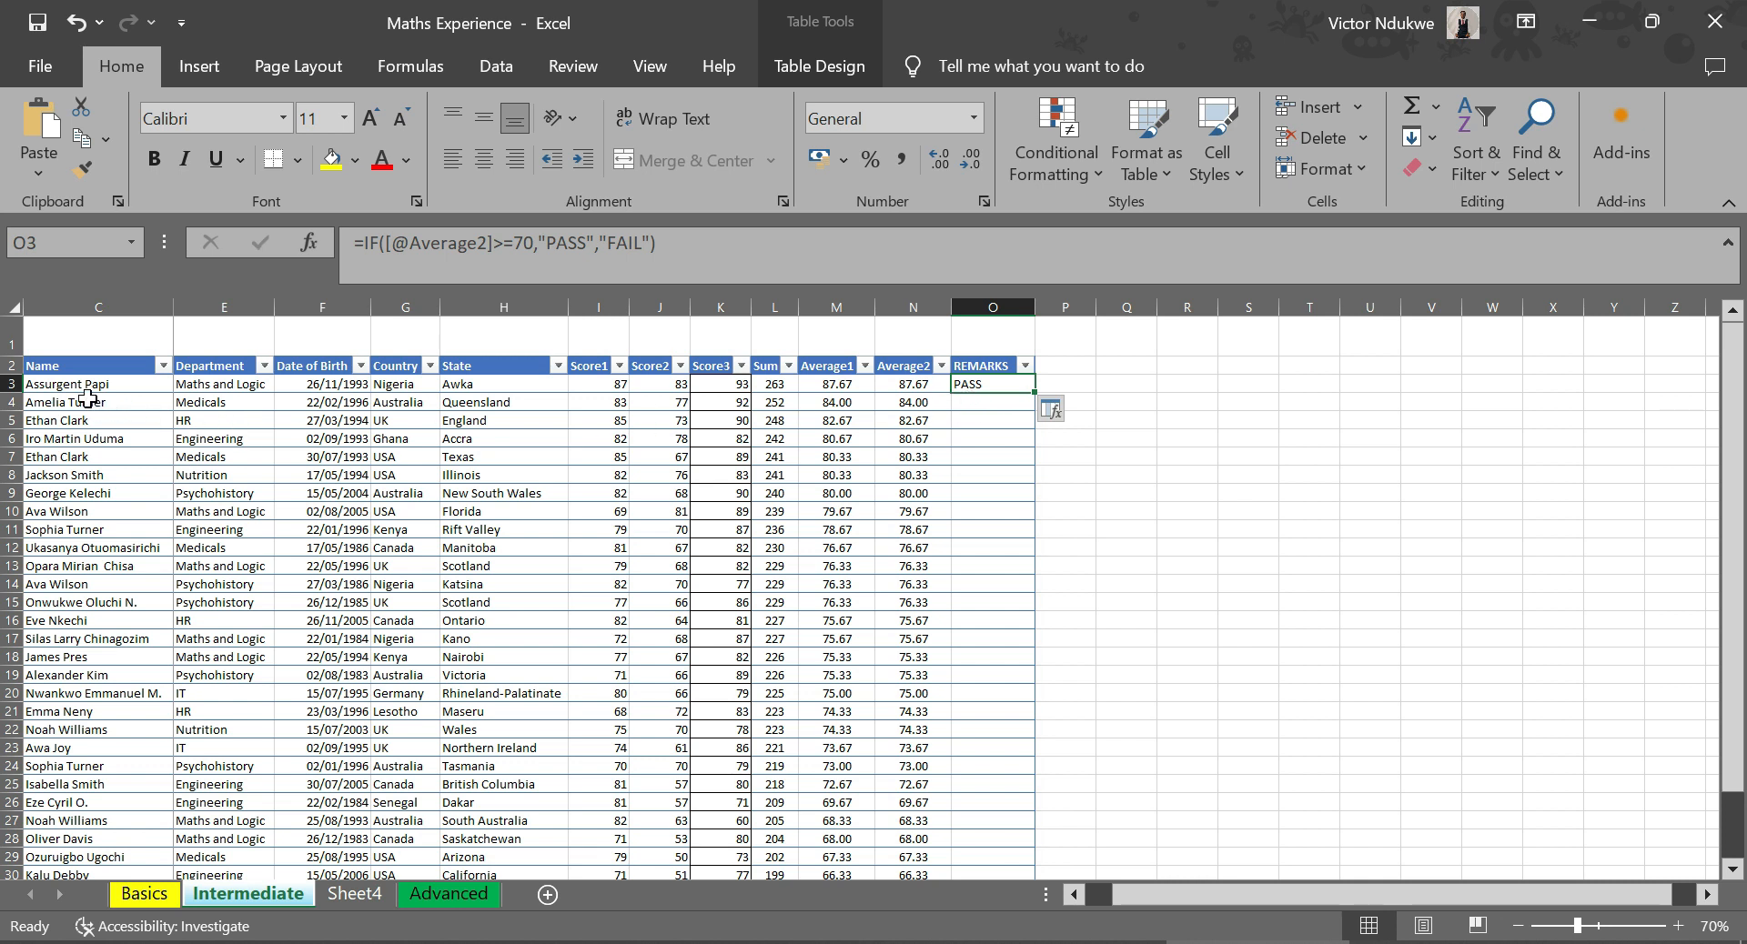
- Fill the IF formula from O3 down to O32 and check the remarks against the averages
scroll(127, 402, "up", 3)
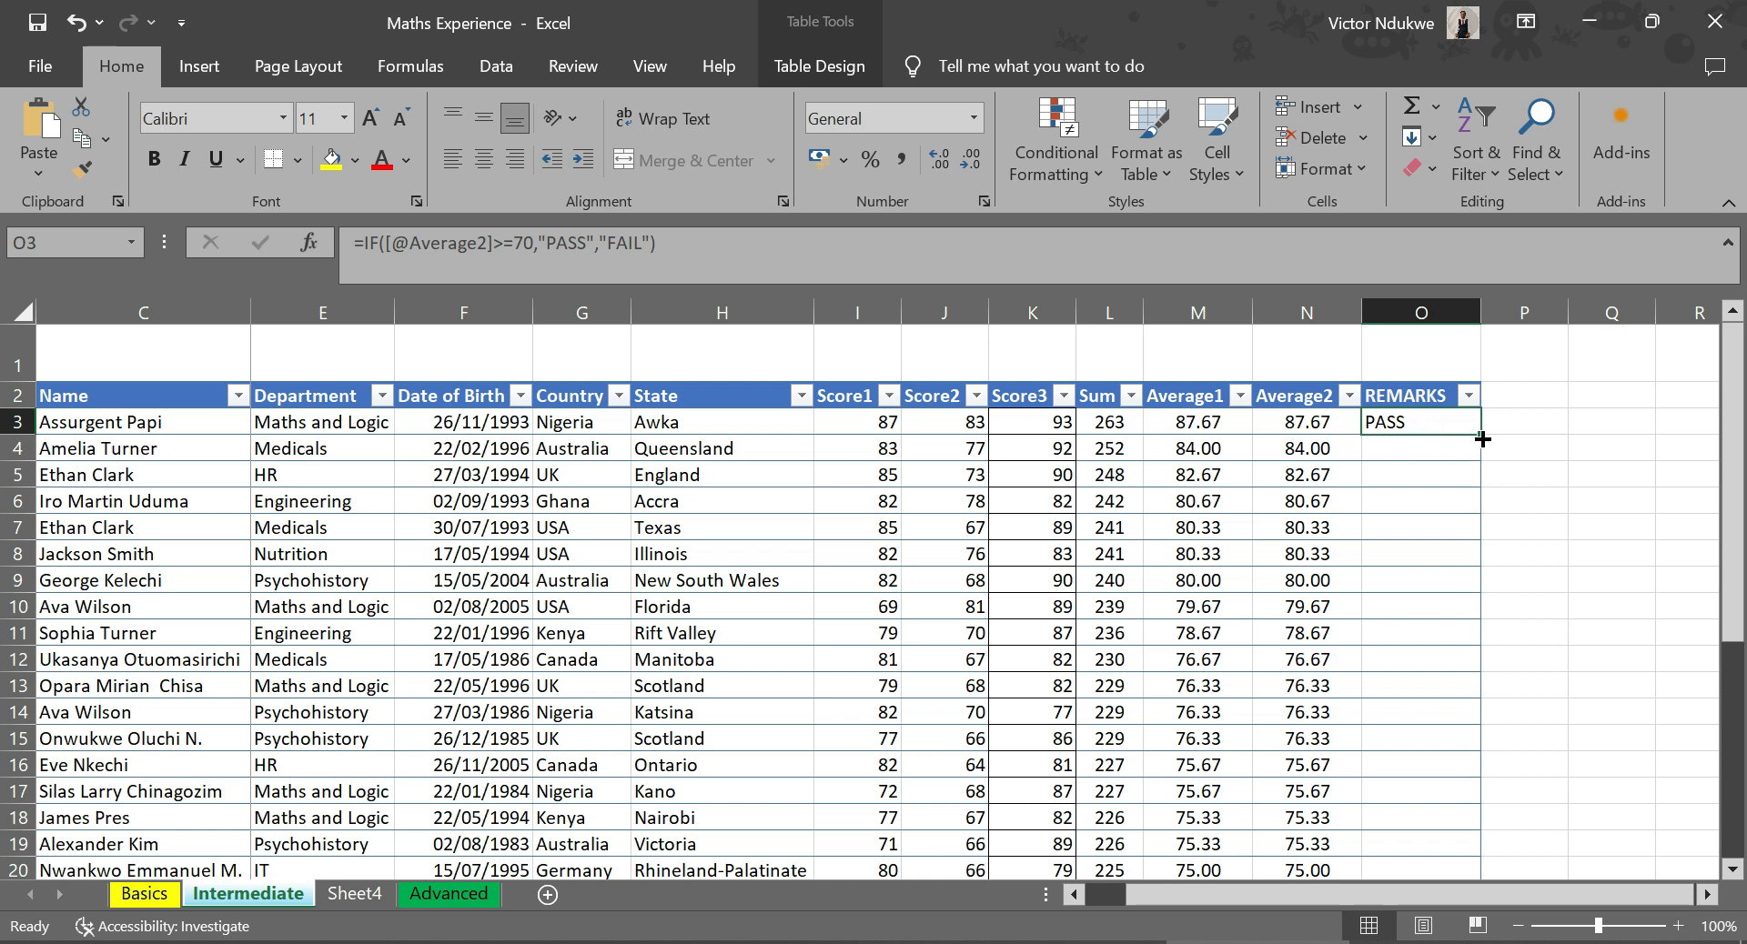
left_click_drag(1481, 438, 1476, 848)
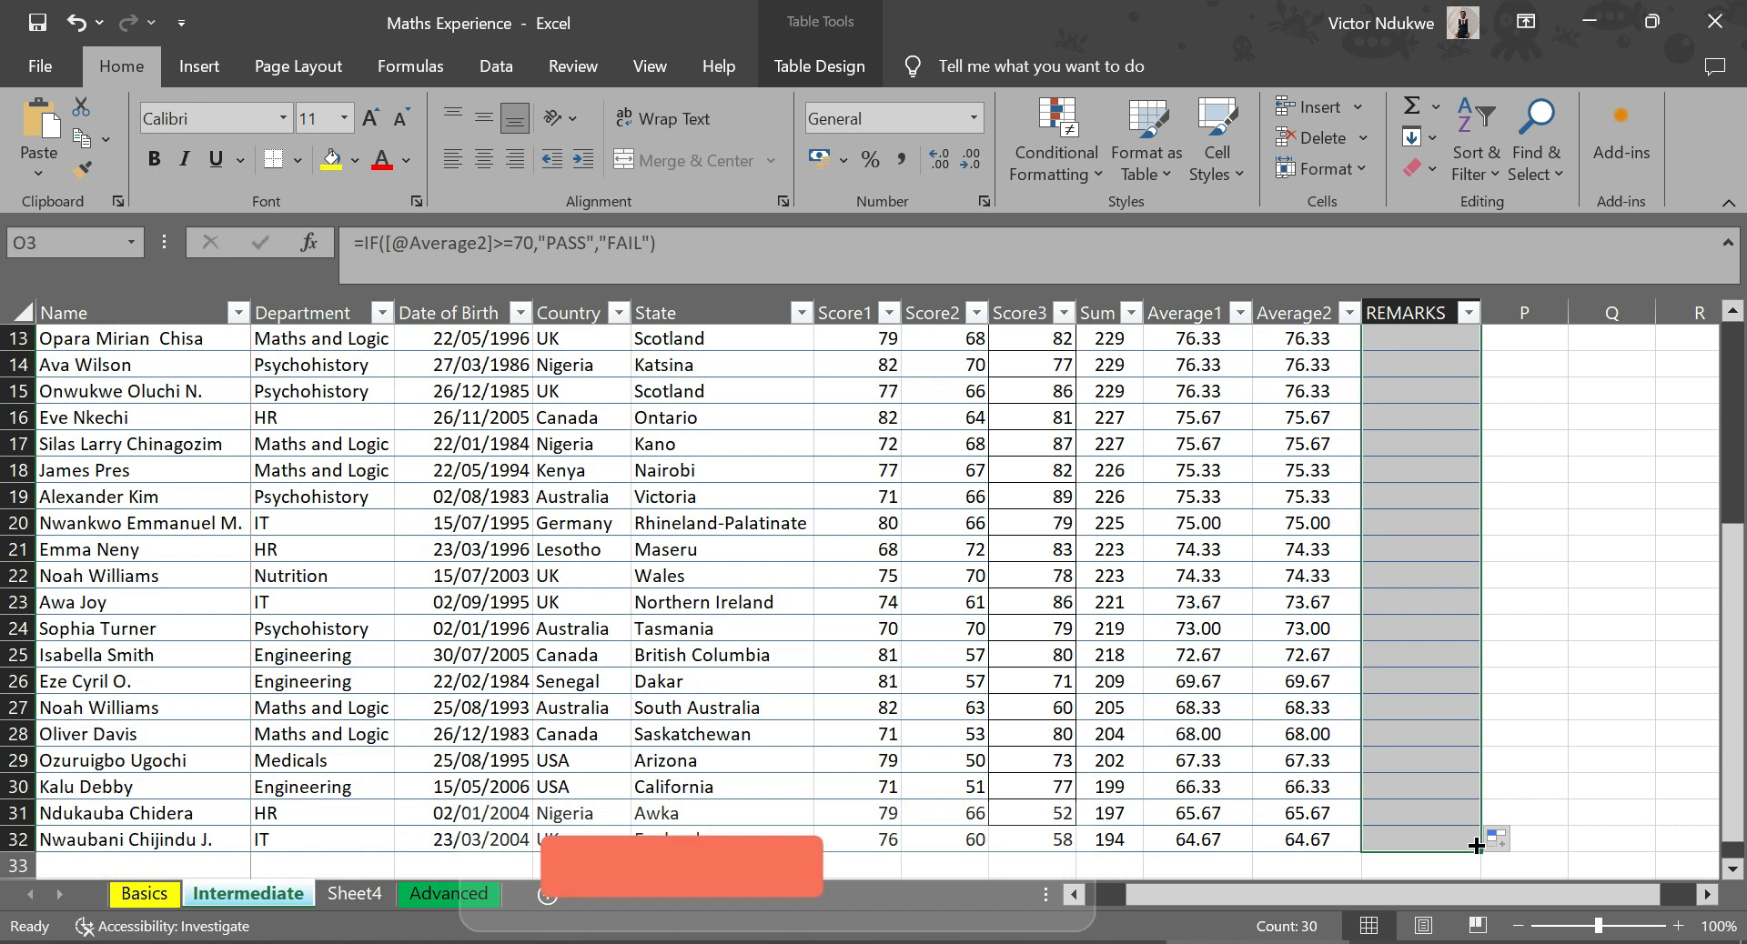
scroll(1441, 672, "up", 4)
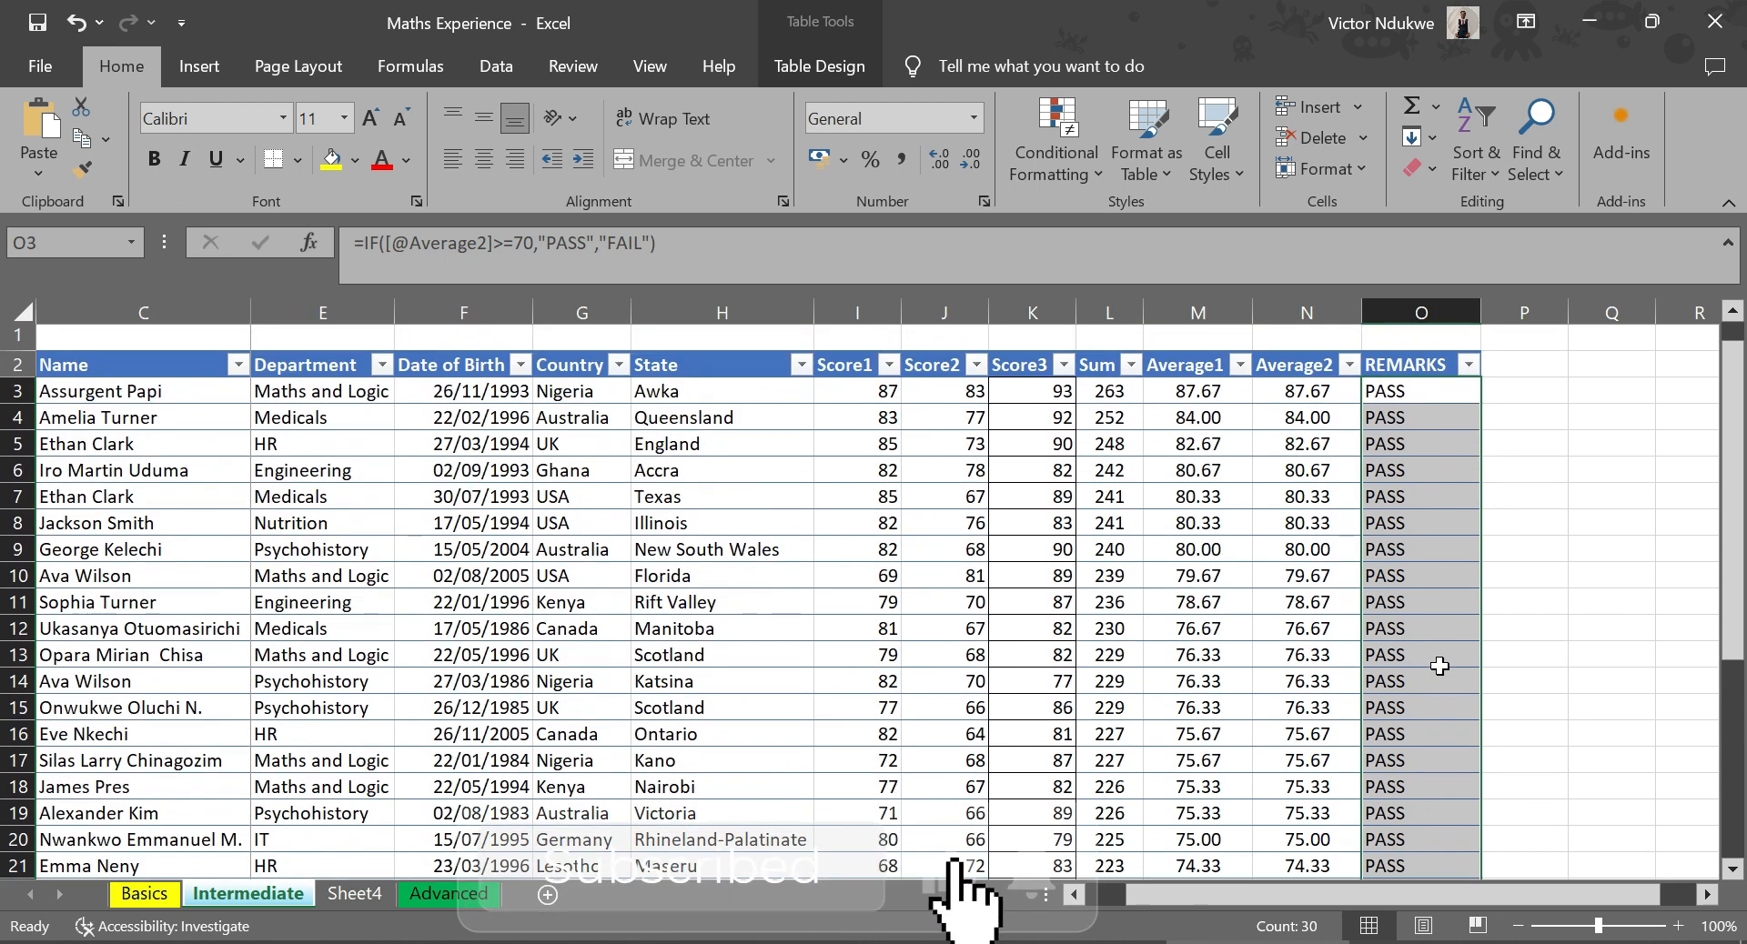
scroll(1346, 444, "down", 1)
scroll(1387, 428, "up", 1)
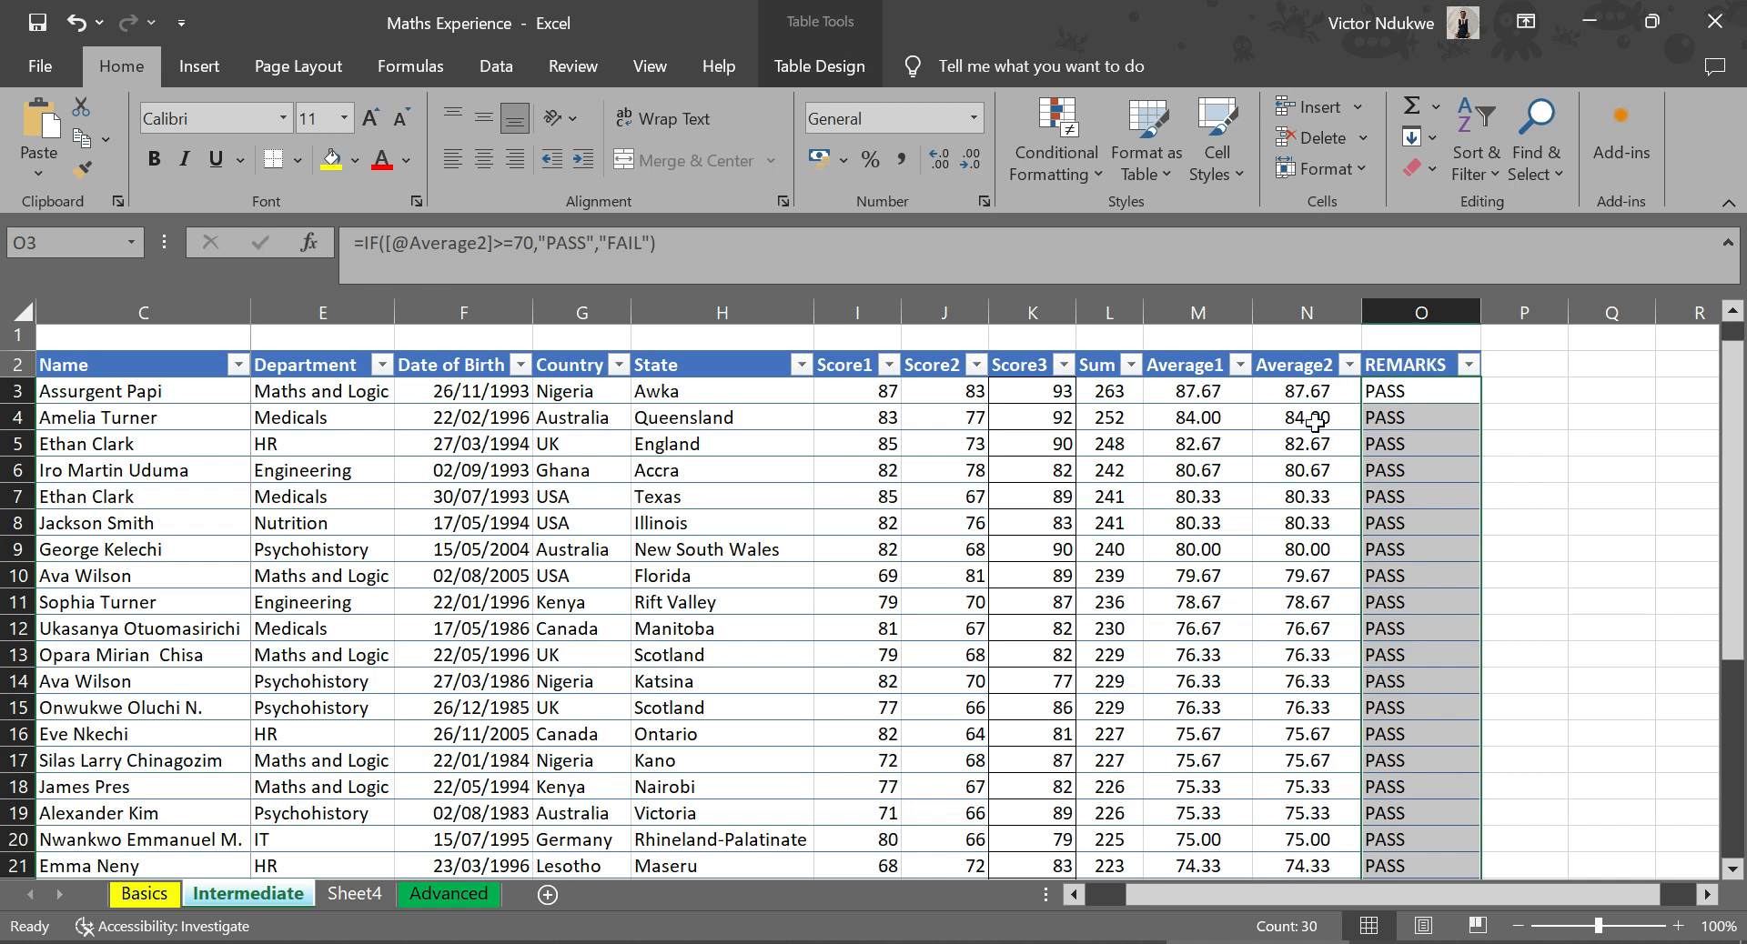
scroll(1365, 437, "down", 1)
scroll(1387, 707, "down", 2)
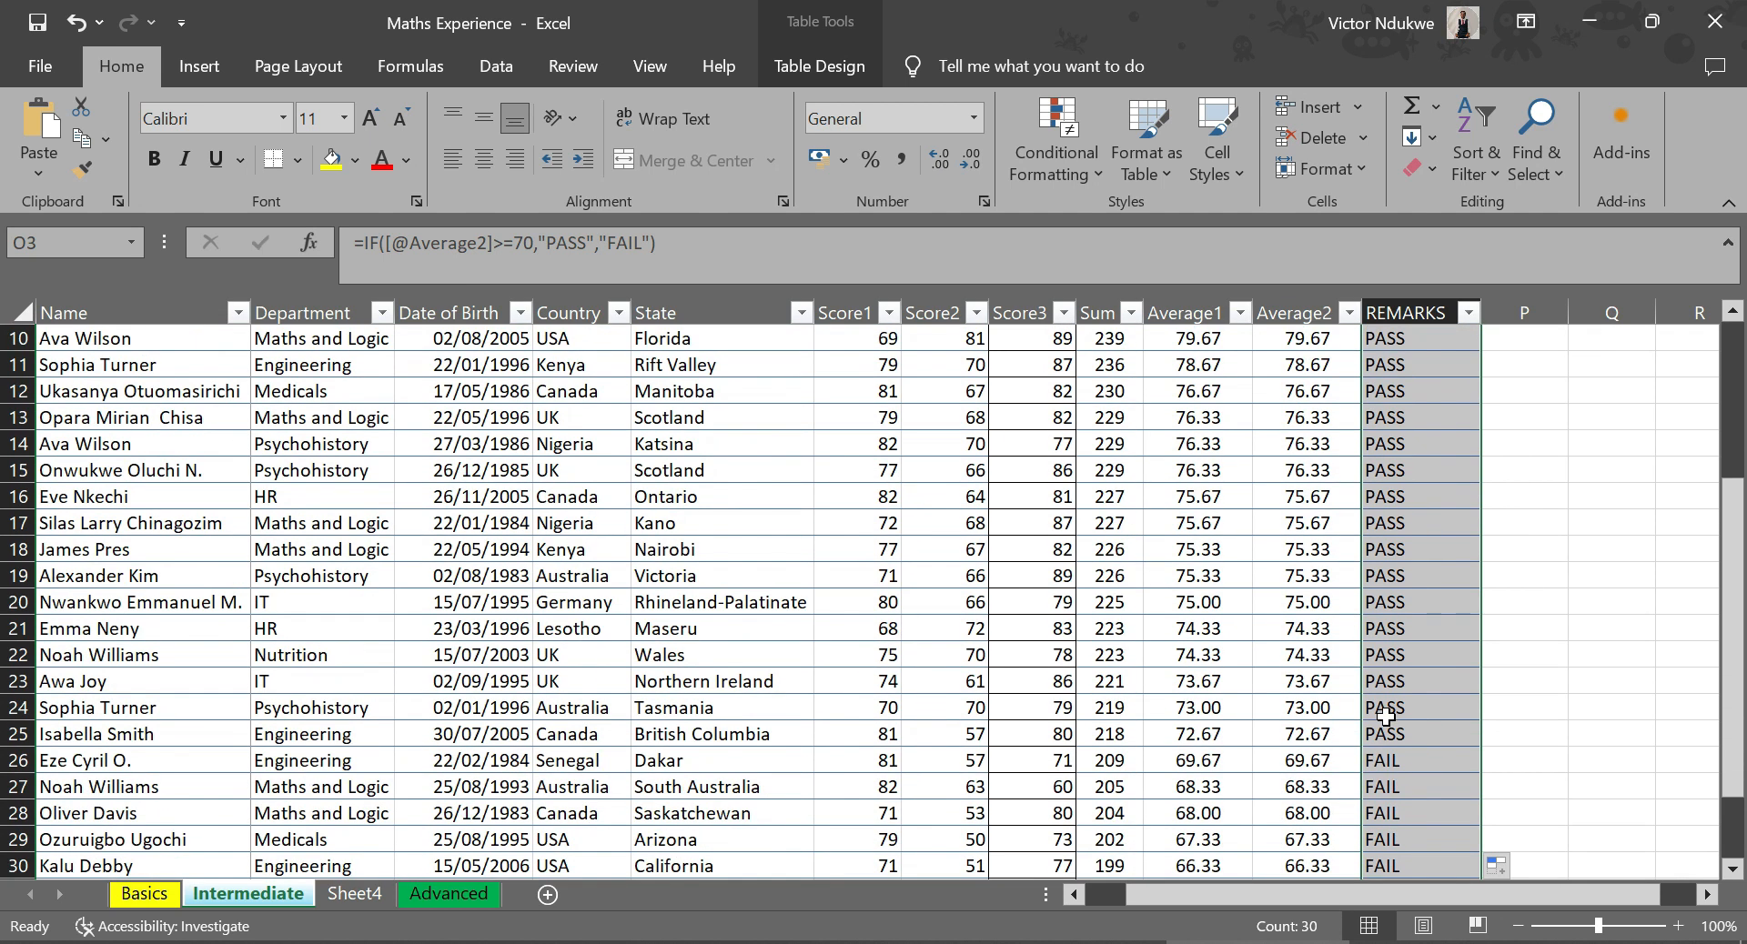
scroll(1388, 707, "down", 1)
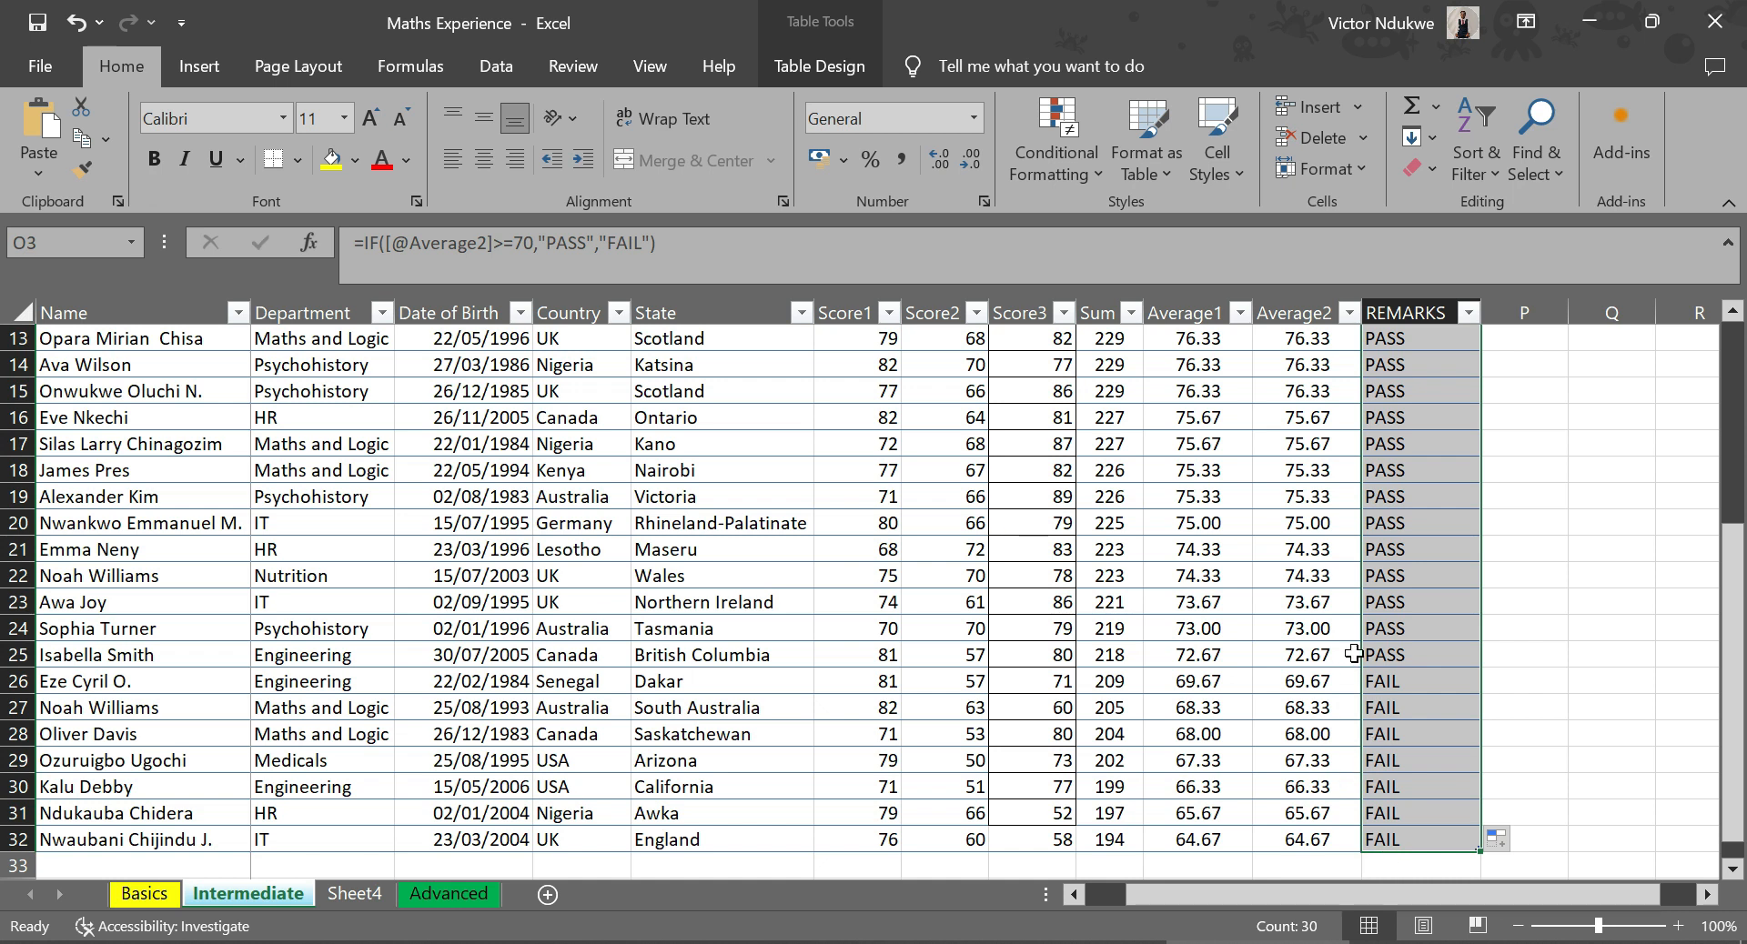
scroll(1347, 653, "up", 4)
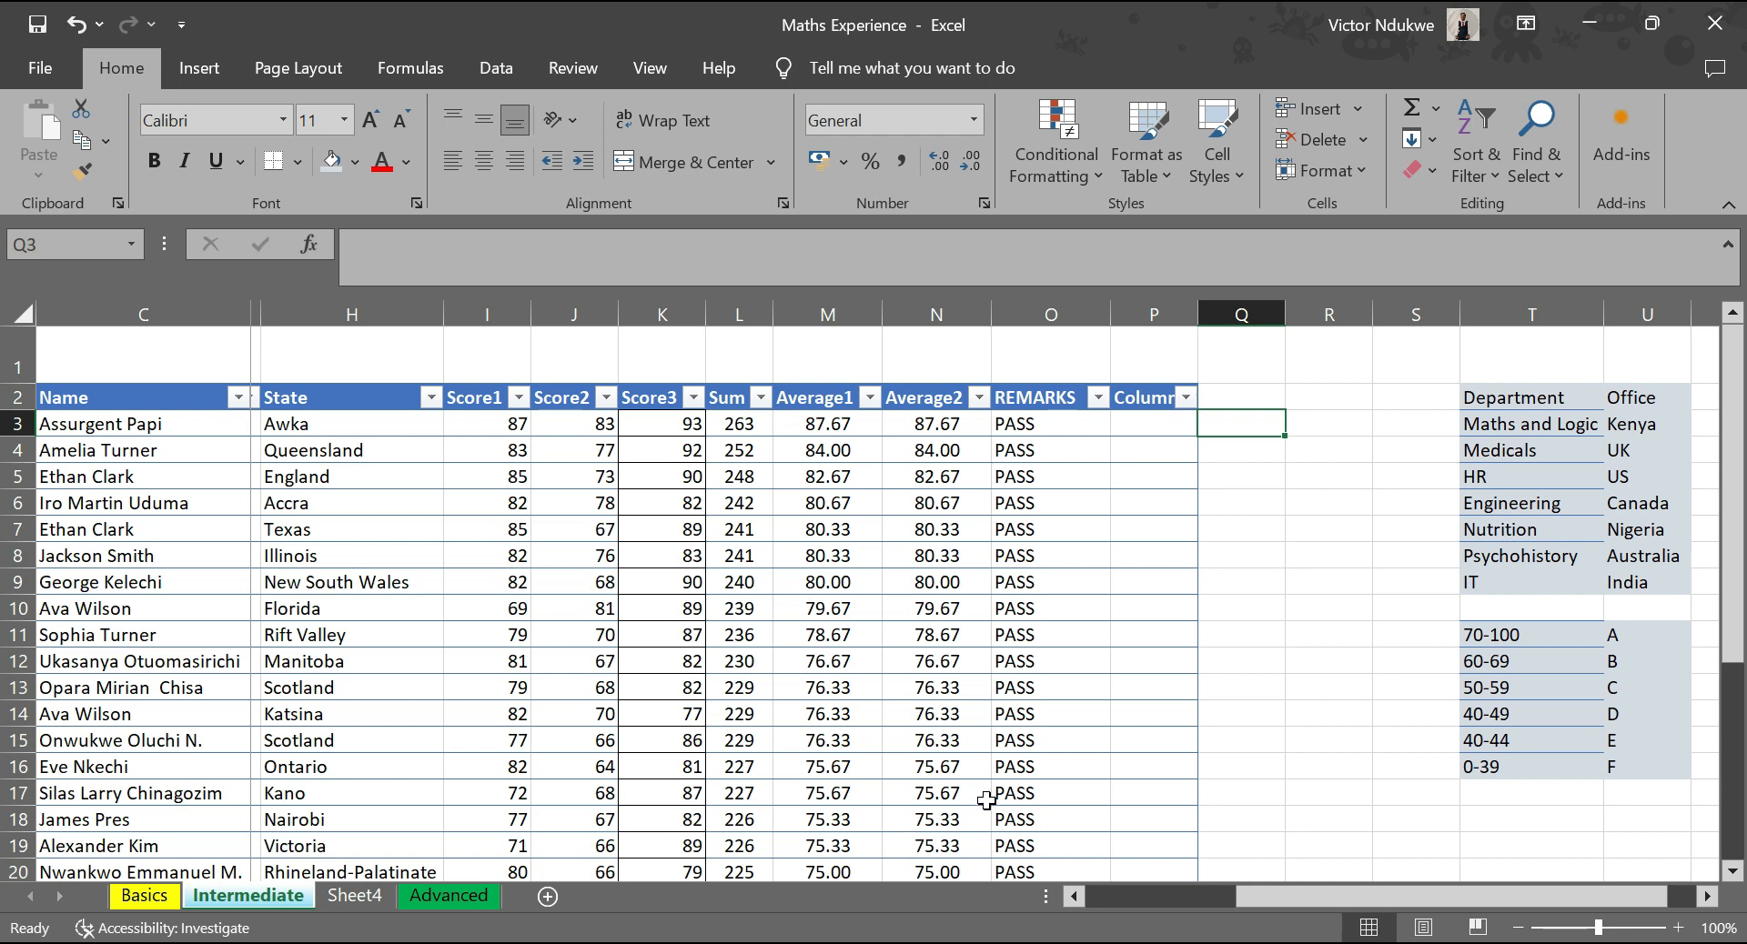
- Check the REMARKS column's IF formula and its PASS or FAIL results, from cell O3 down to cell O27
left_click(1061, 422)
scroll(1007, 637, "down", 4)
left_click(1037, 735)
scroll(1037, 735, "up", 4)
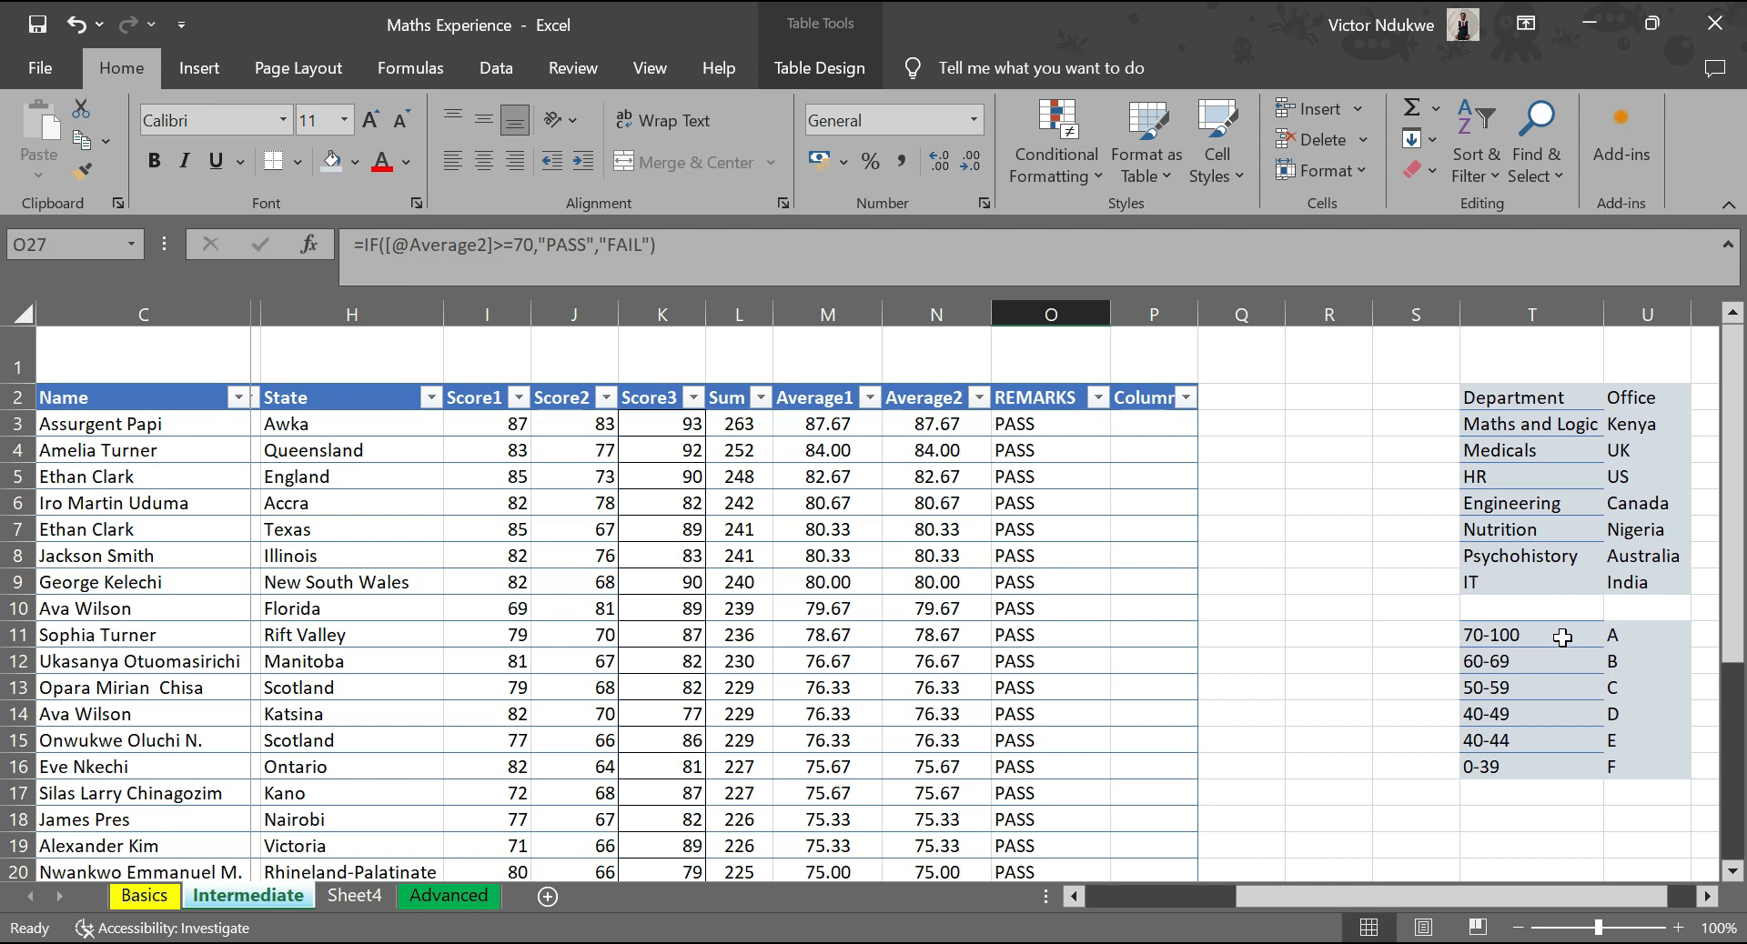
- Start an IF formula in cell P3, in the empty table column beside REMARKS
left_click(1133, 435)
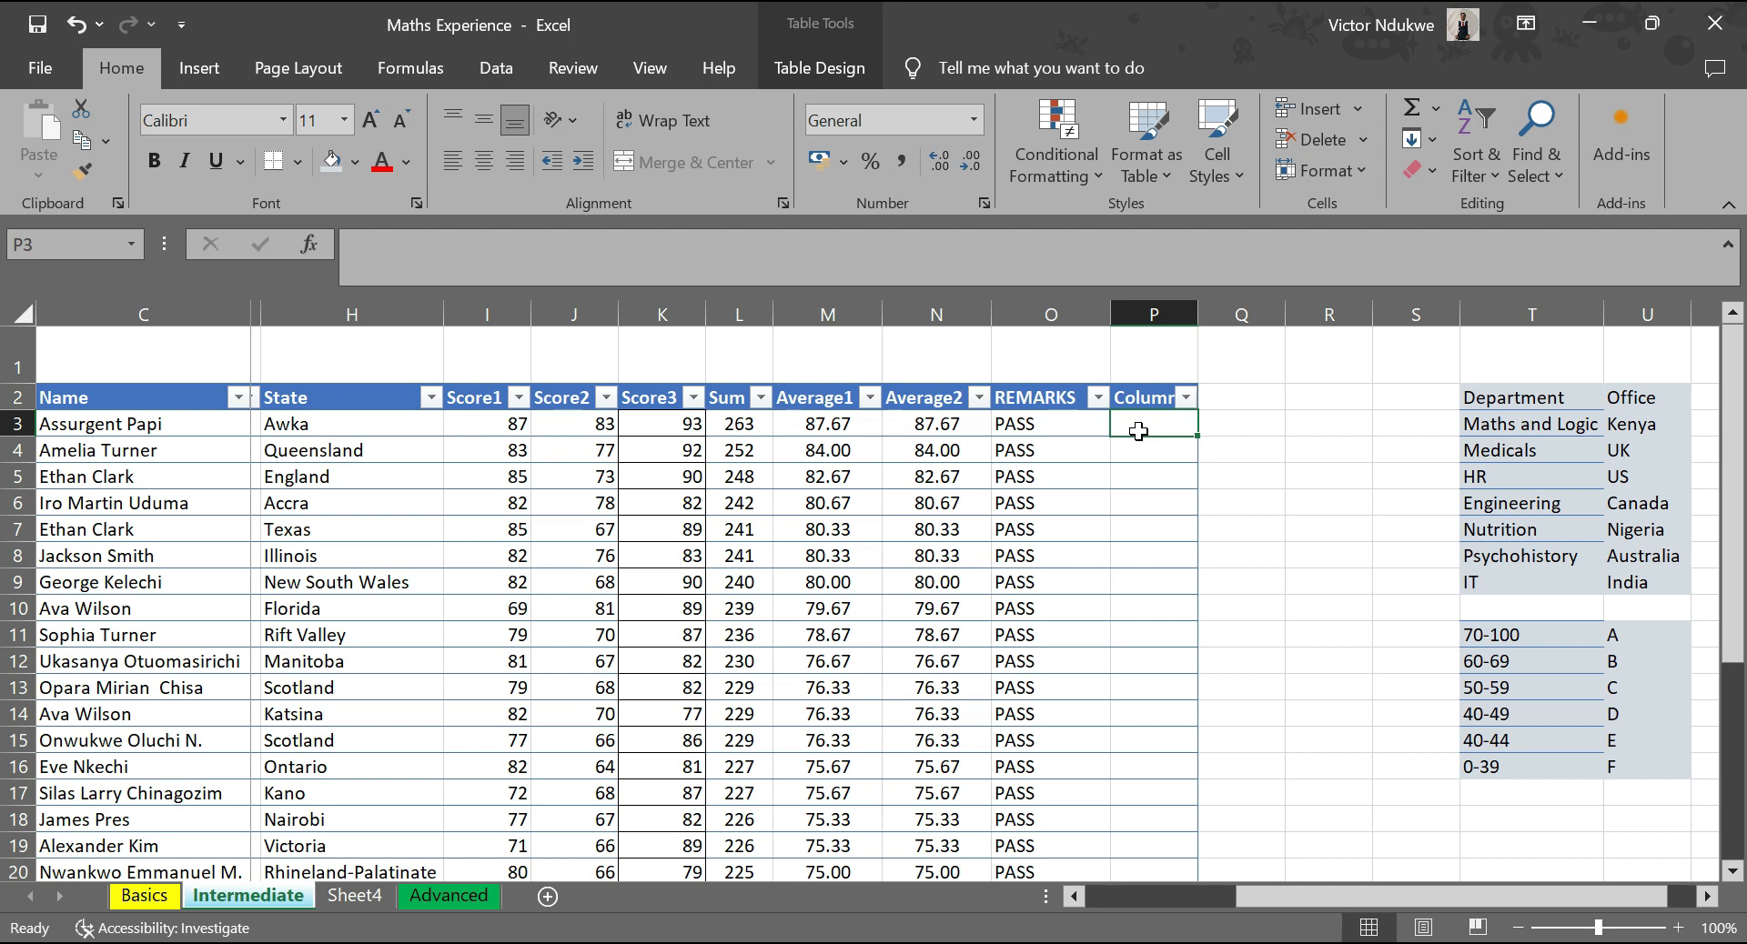
type("=if")
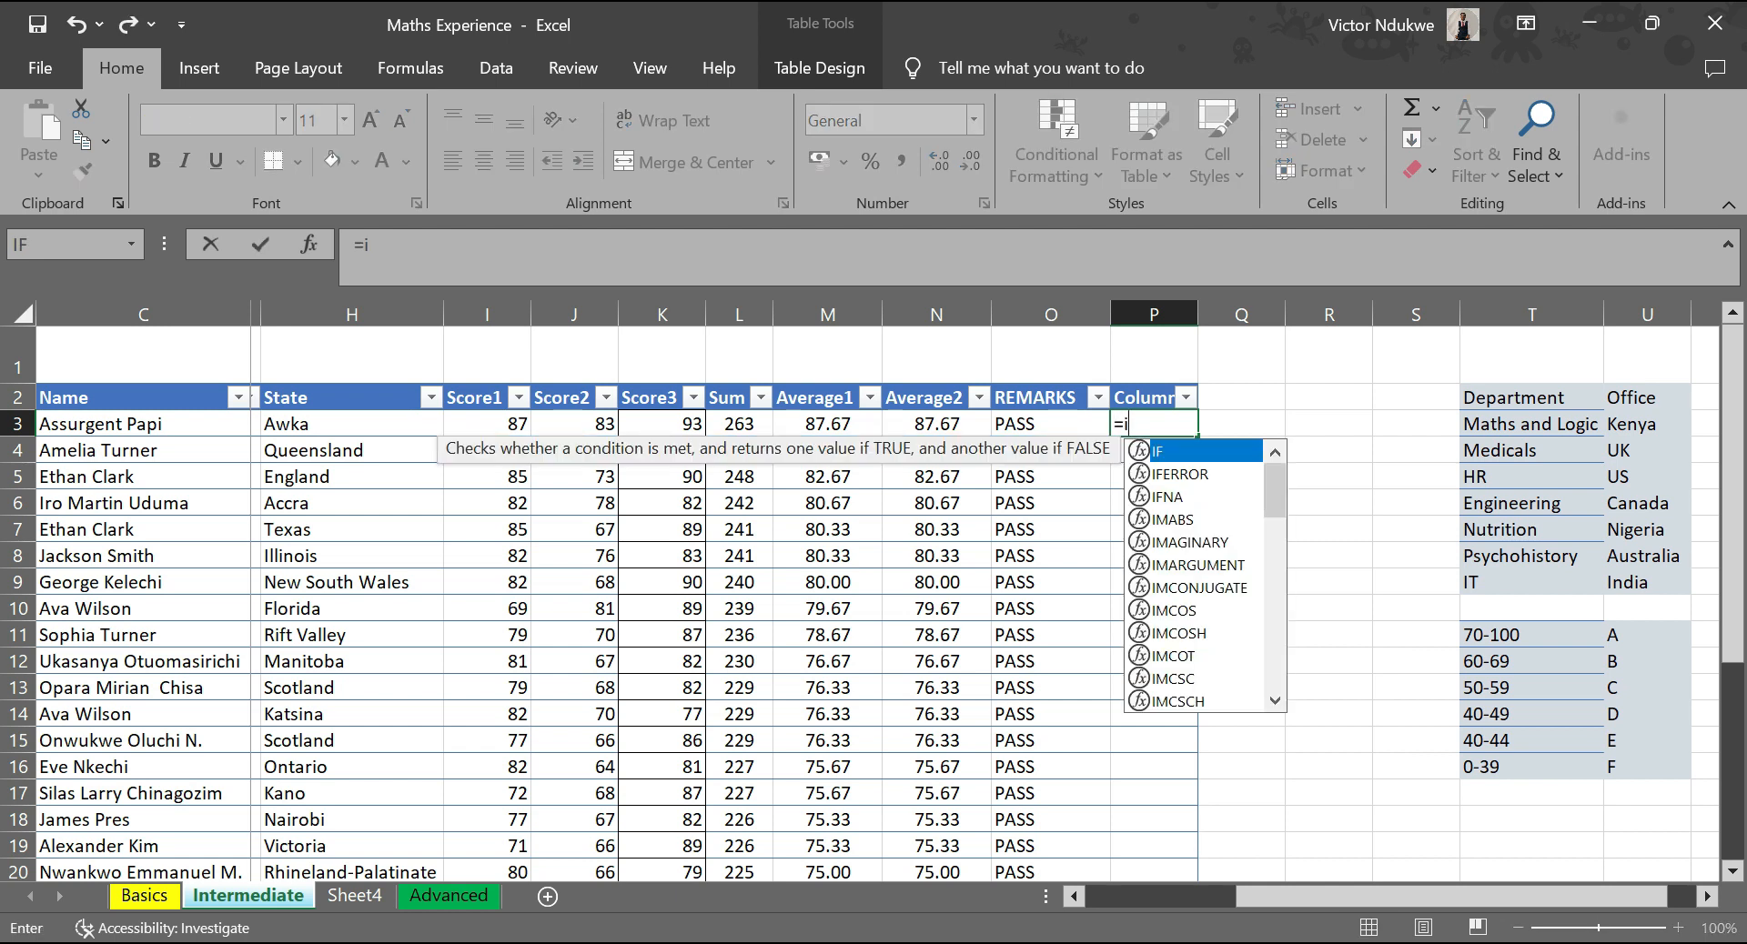
key("BackSpace")
key("BackSpace")
type("IF")
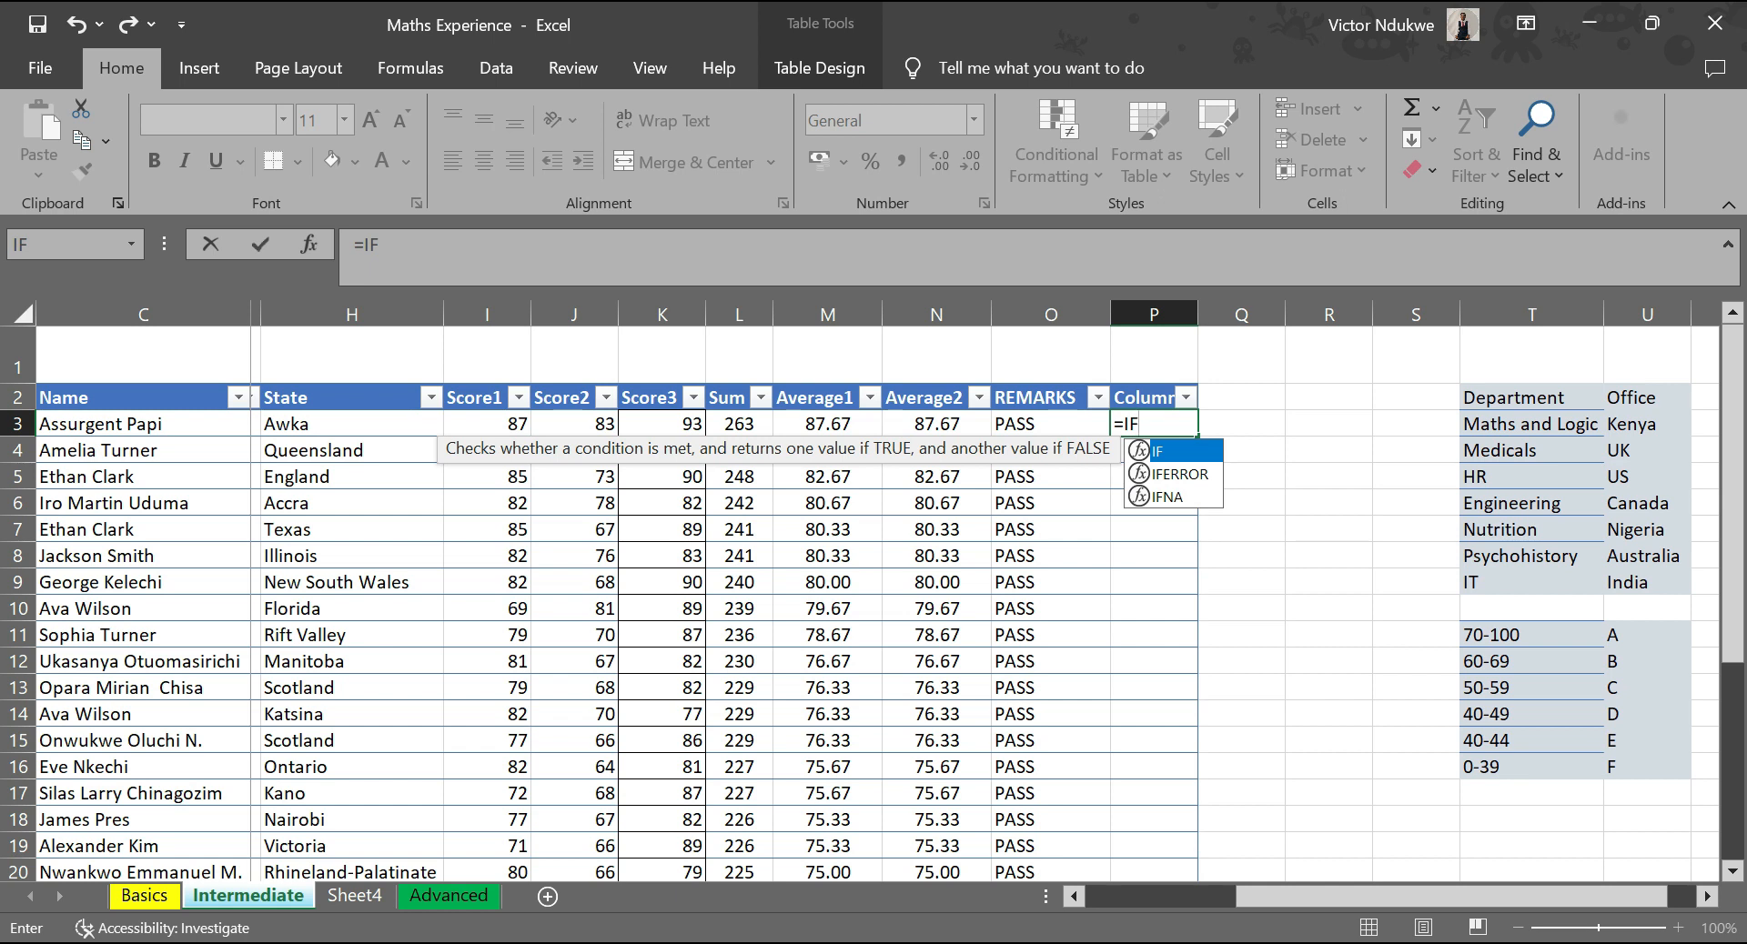
type("(")
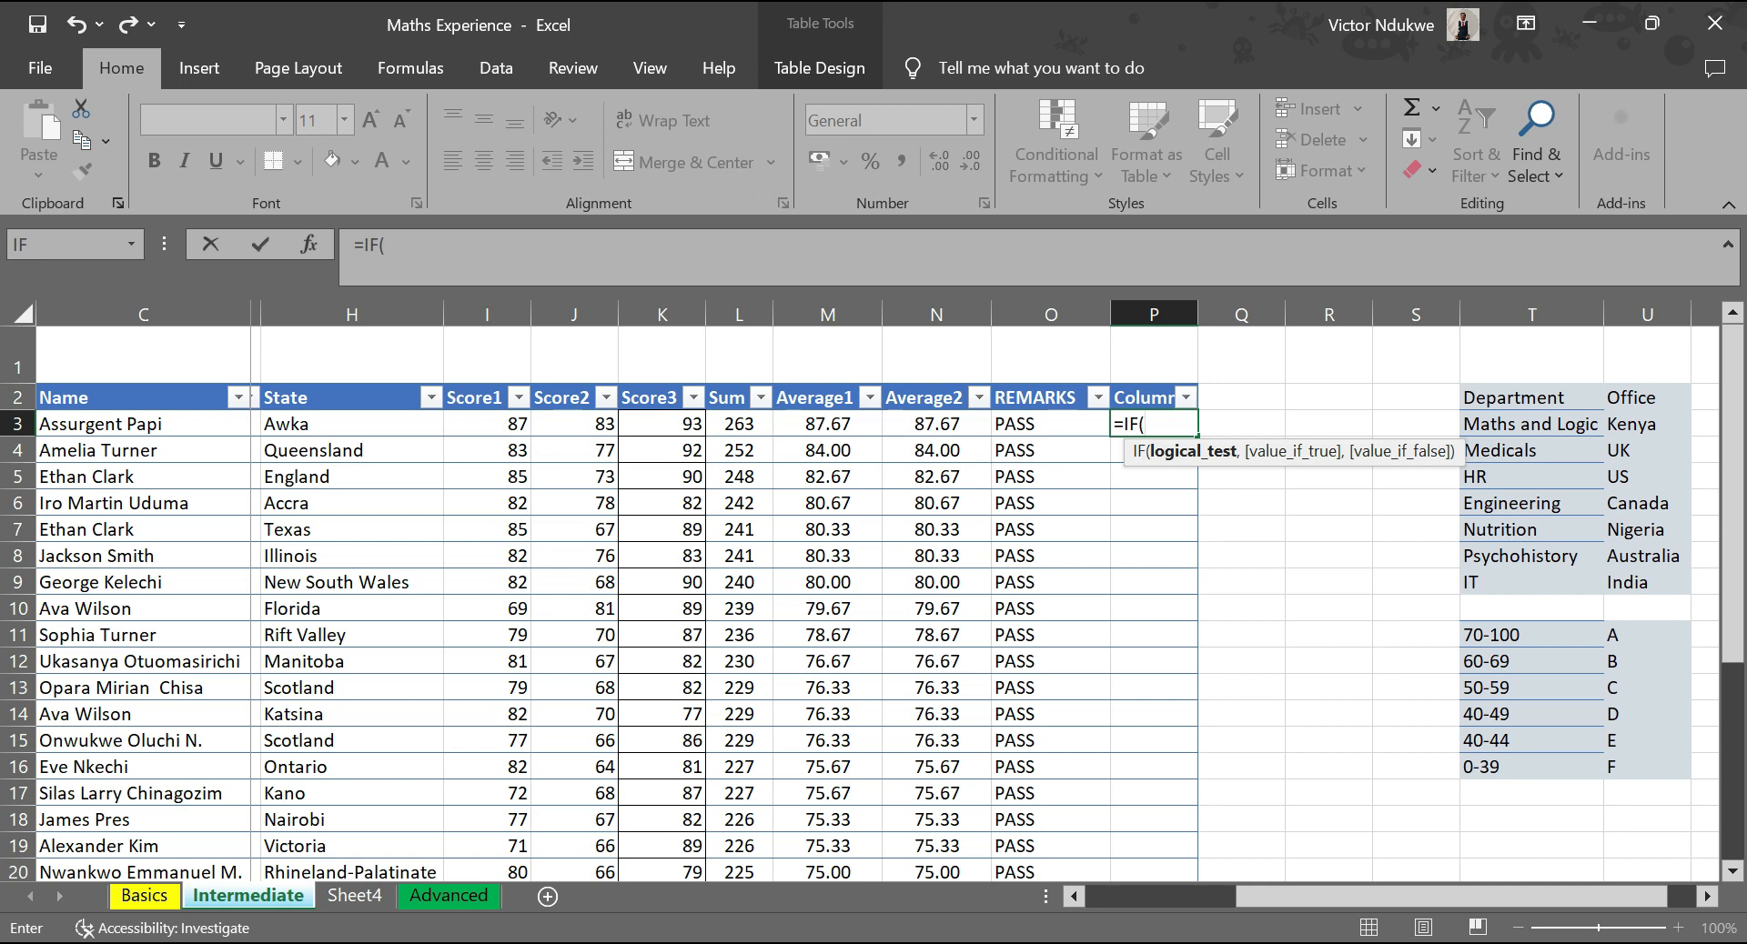
left_click(951, 428)
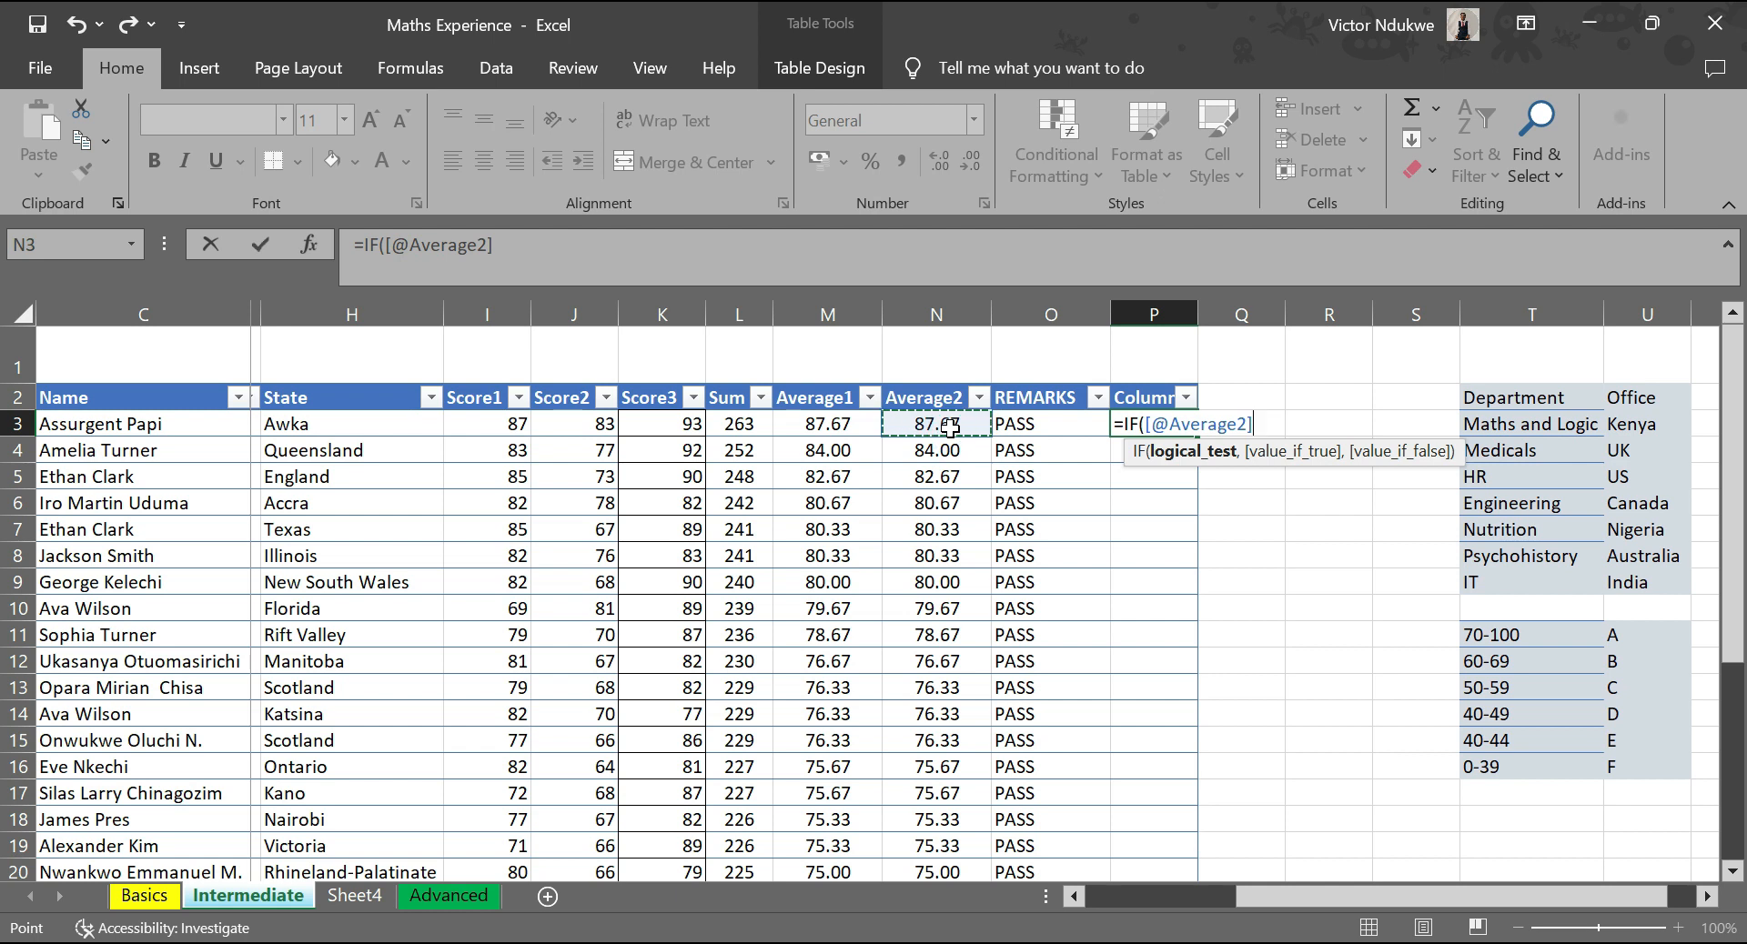
type(".")
key("BackSpace")
type(">=")
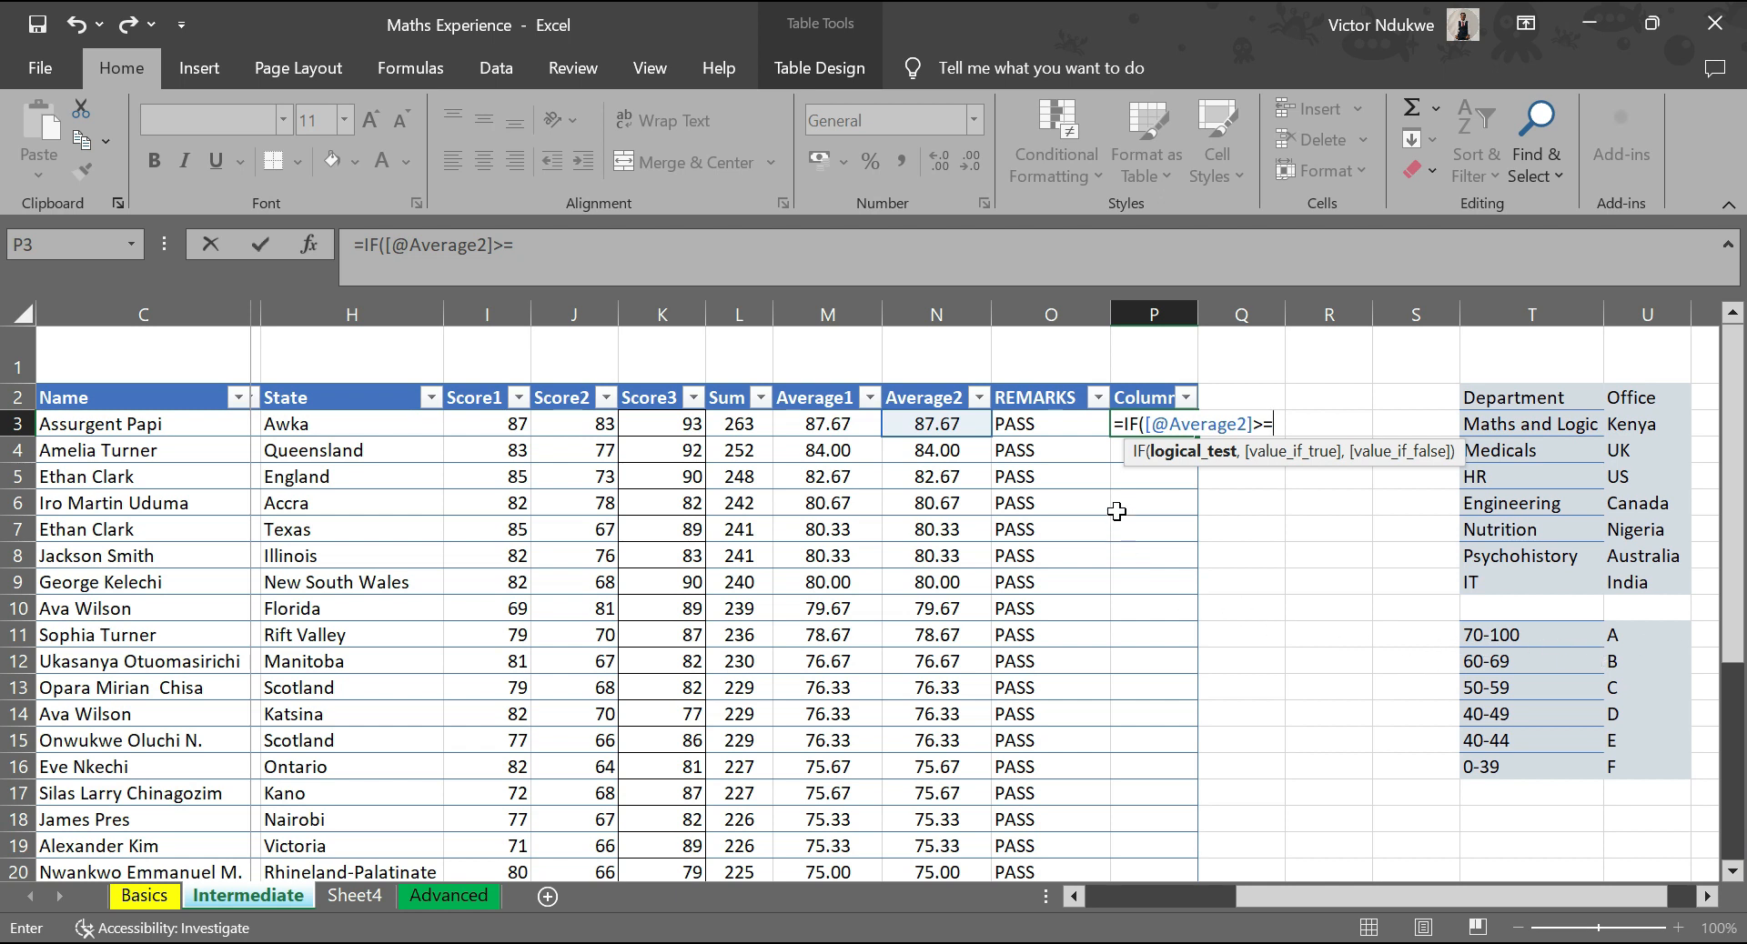
type("70")
type(",")
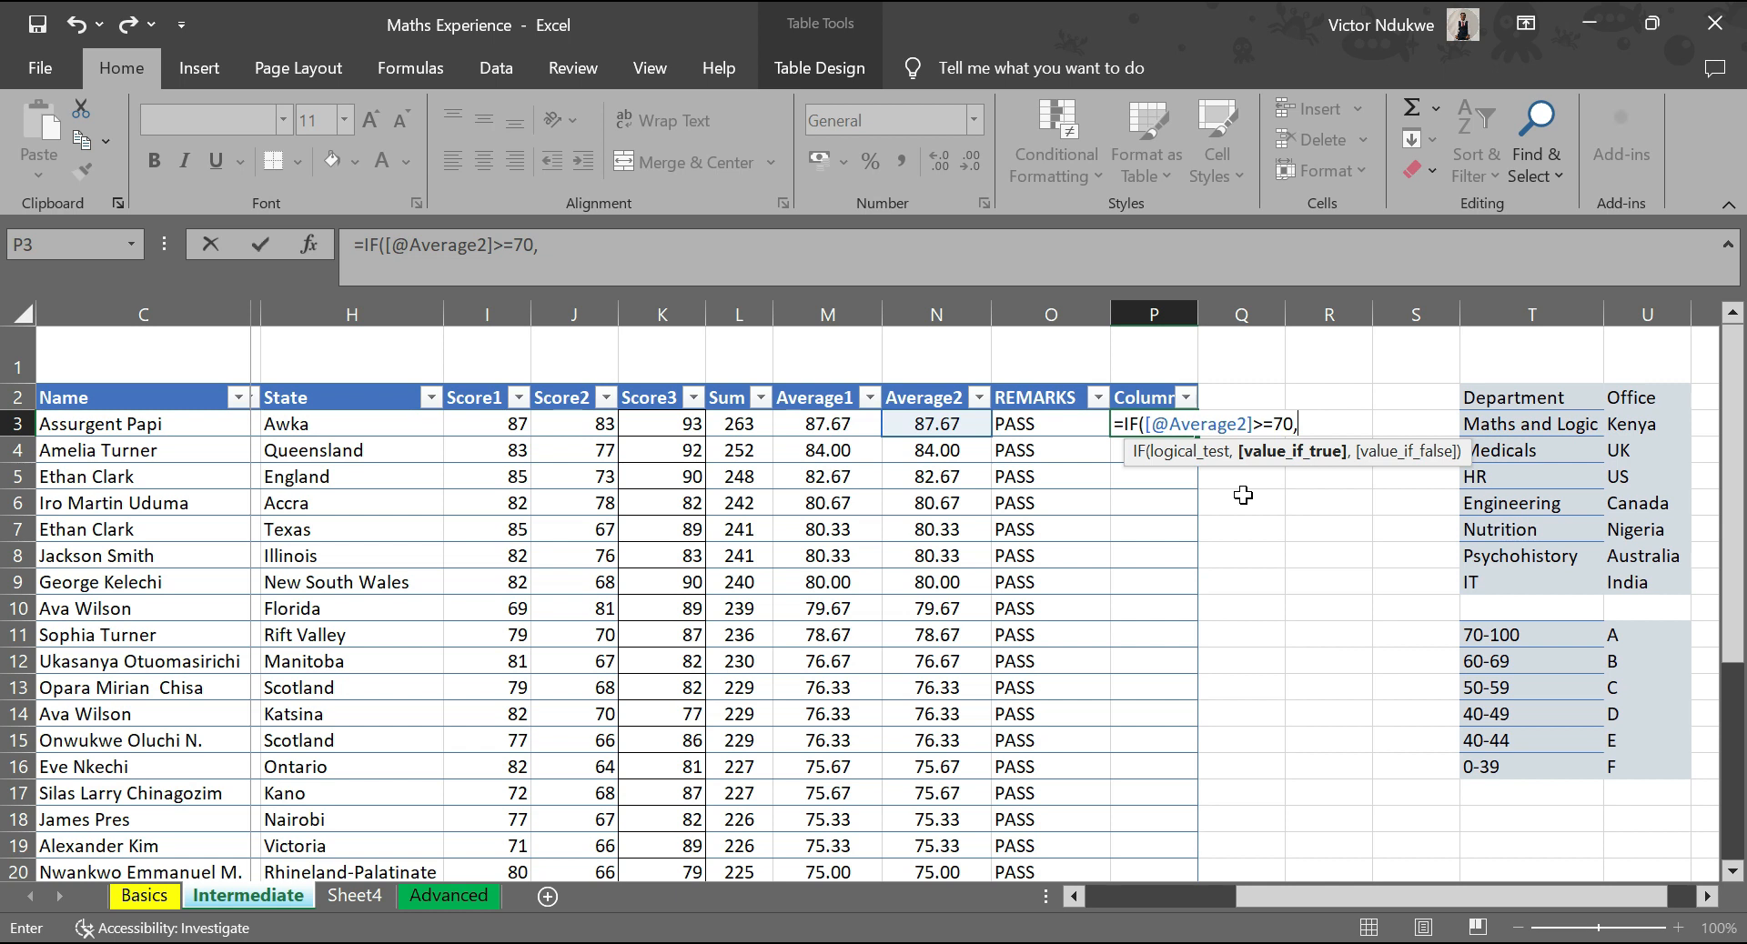
type("\"a")
key("BackSpace")
type("A\",")
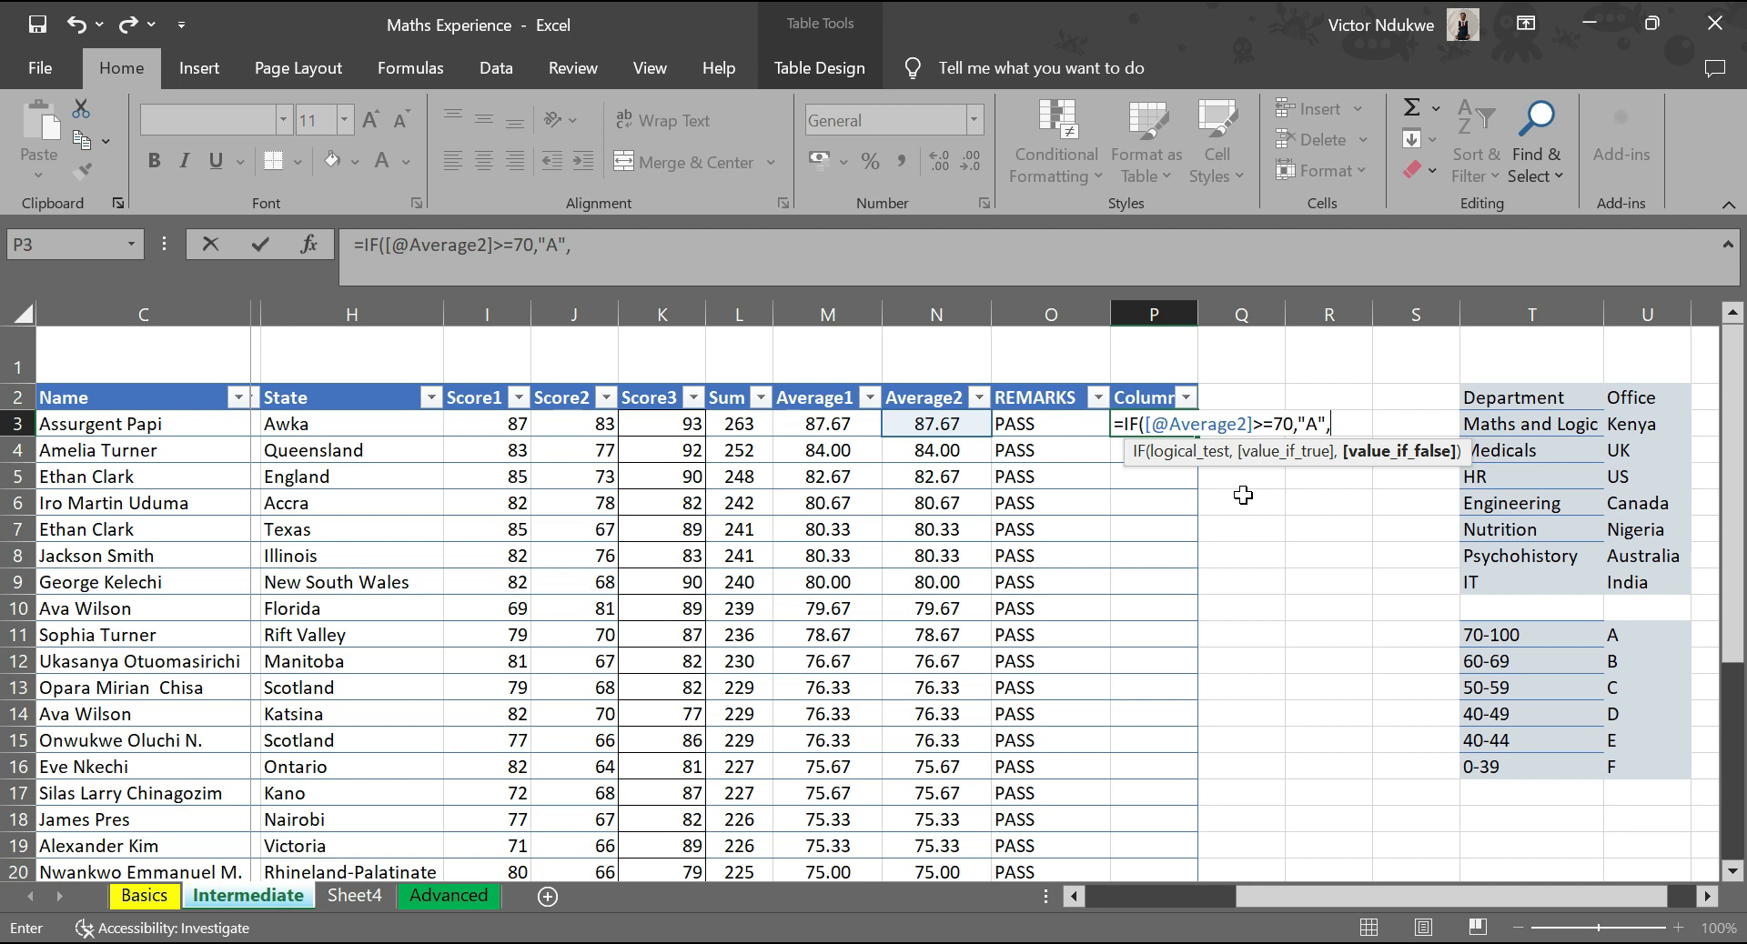
type("i")
key("BackSpace")
type("IF")
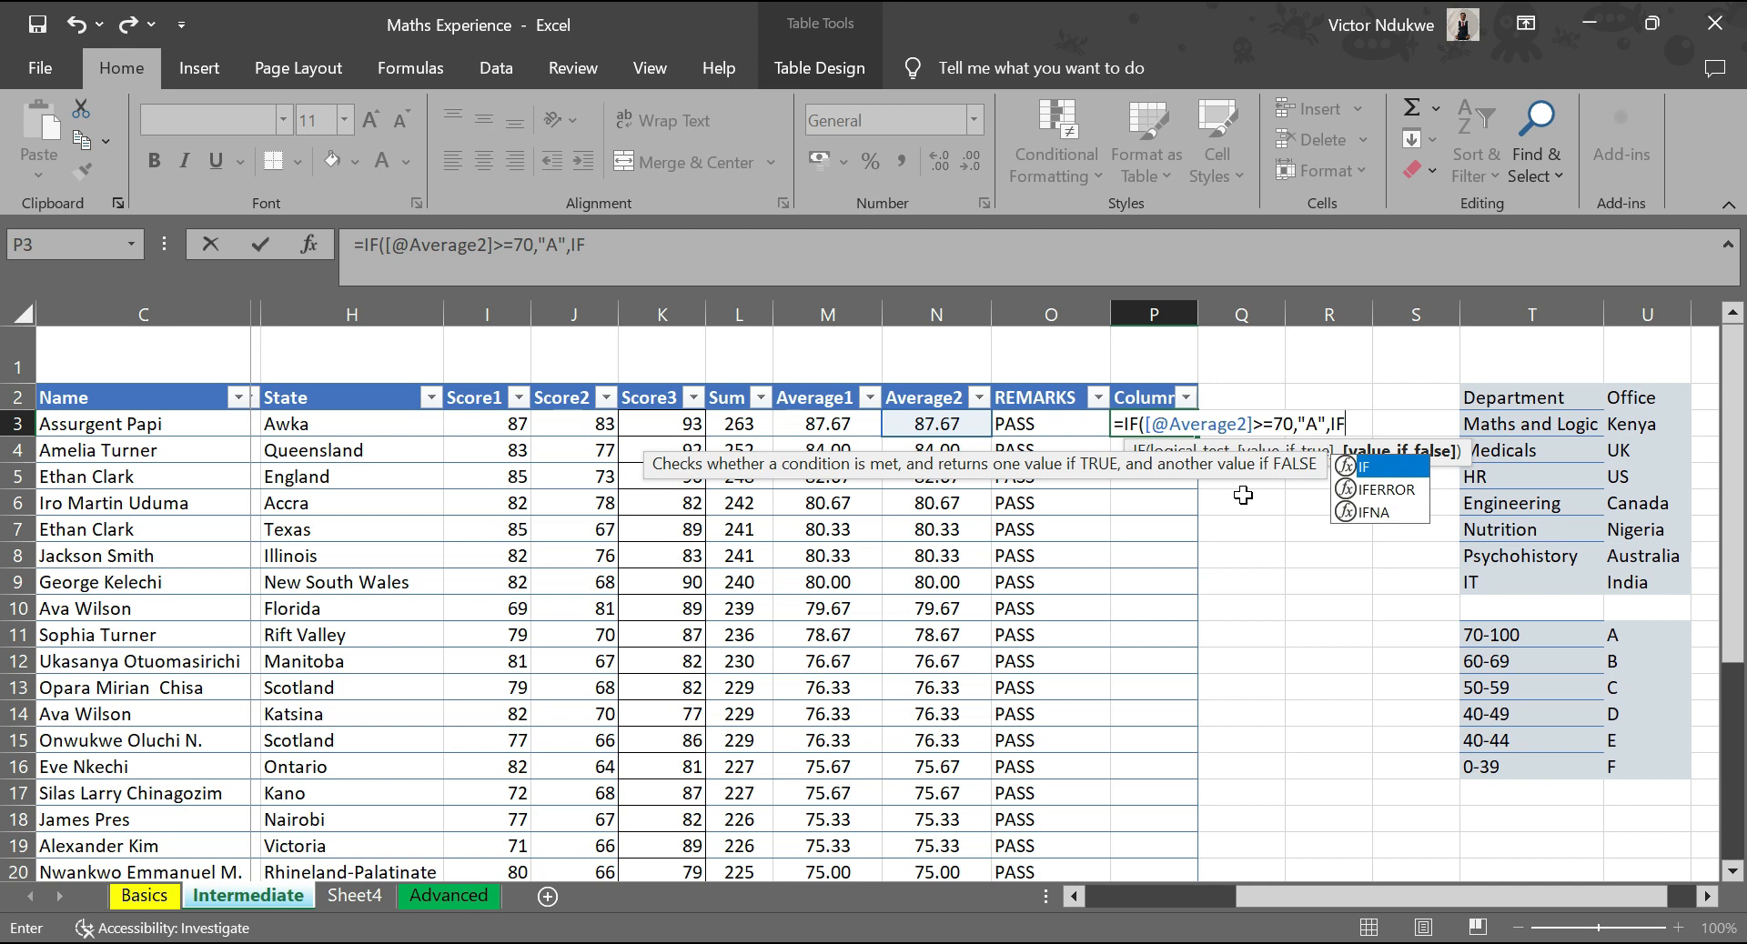
type("(")
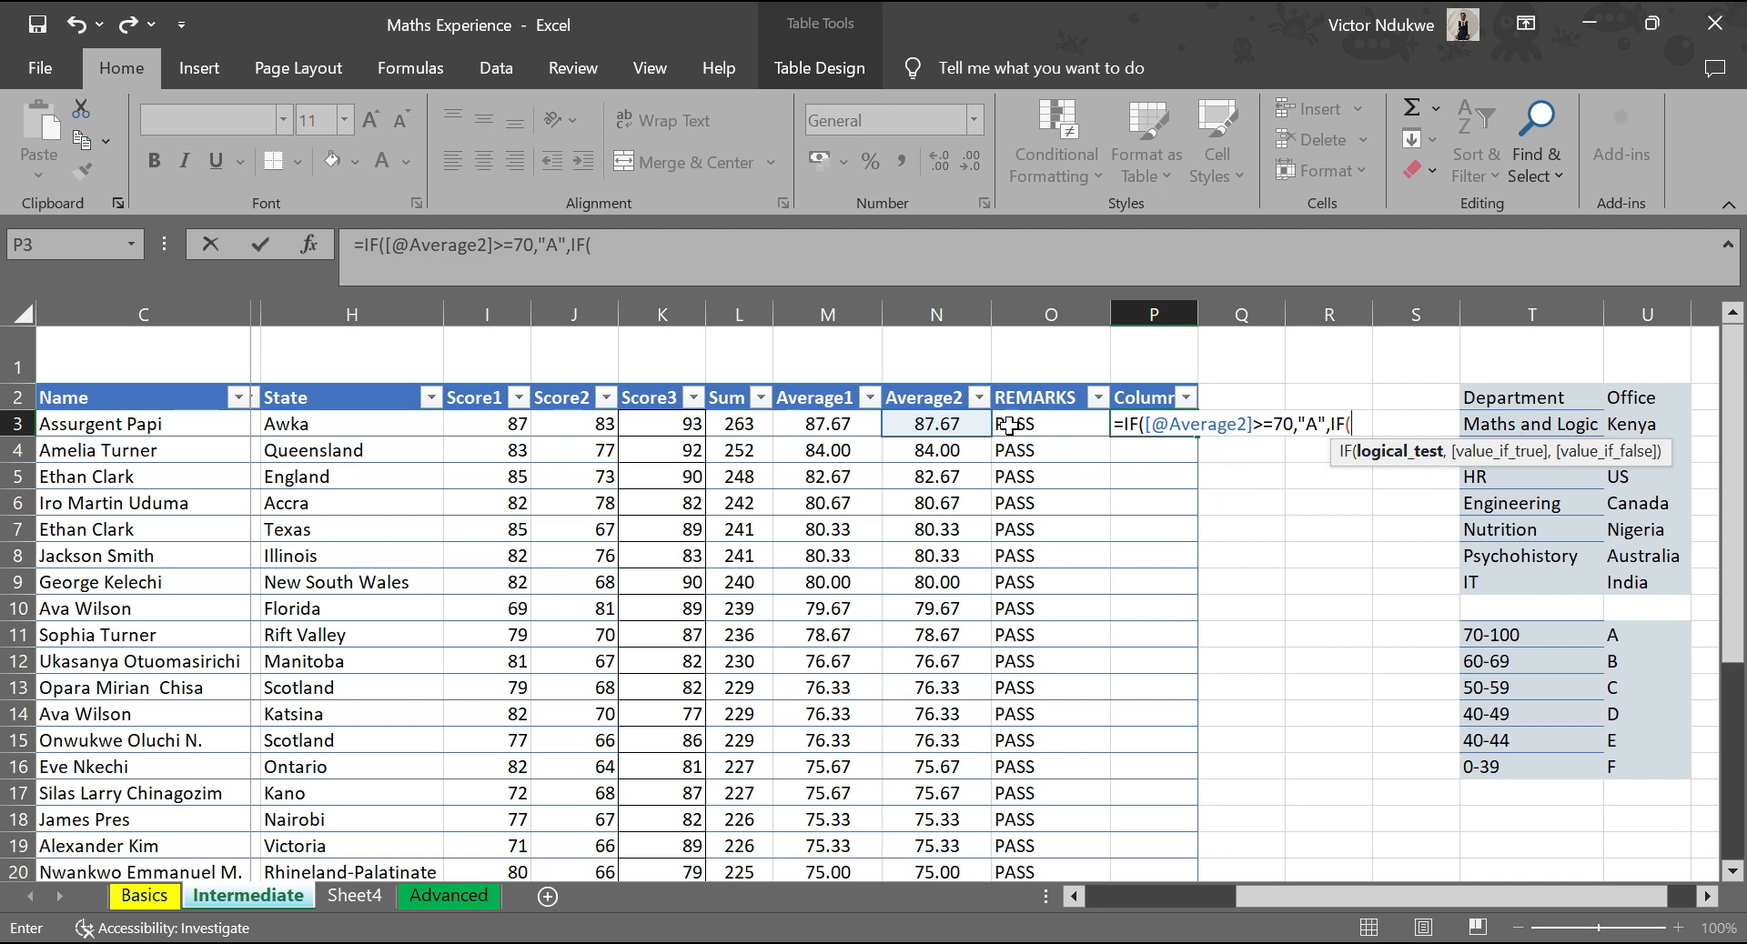
left_click(946, 423)
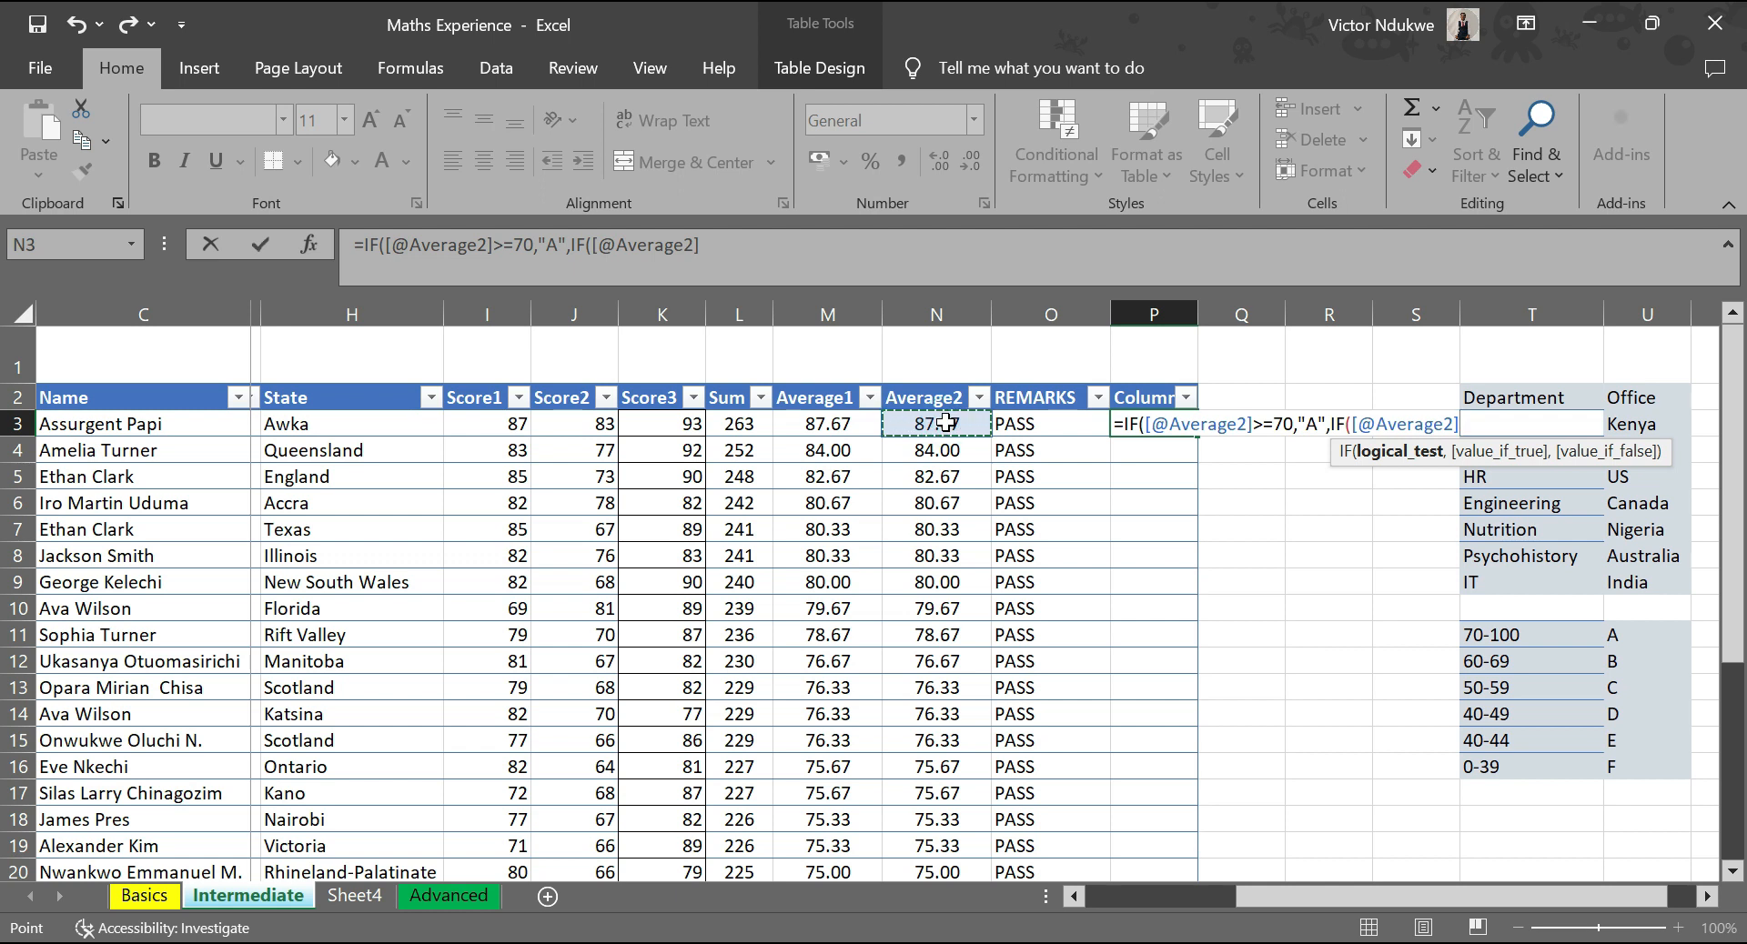
type(">")
key("BackSpace")
type(">=60,")
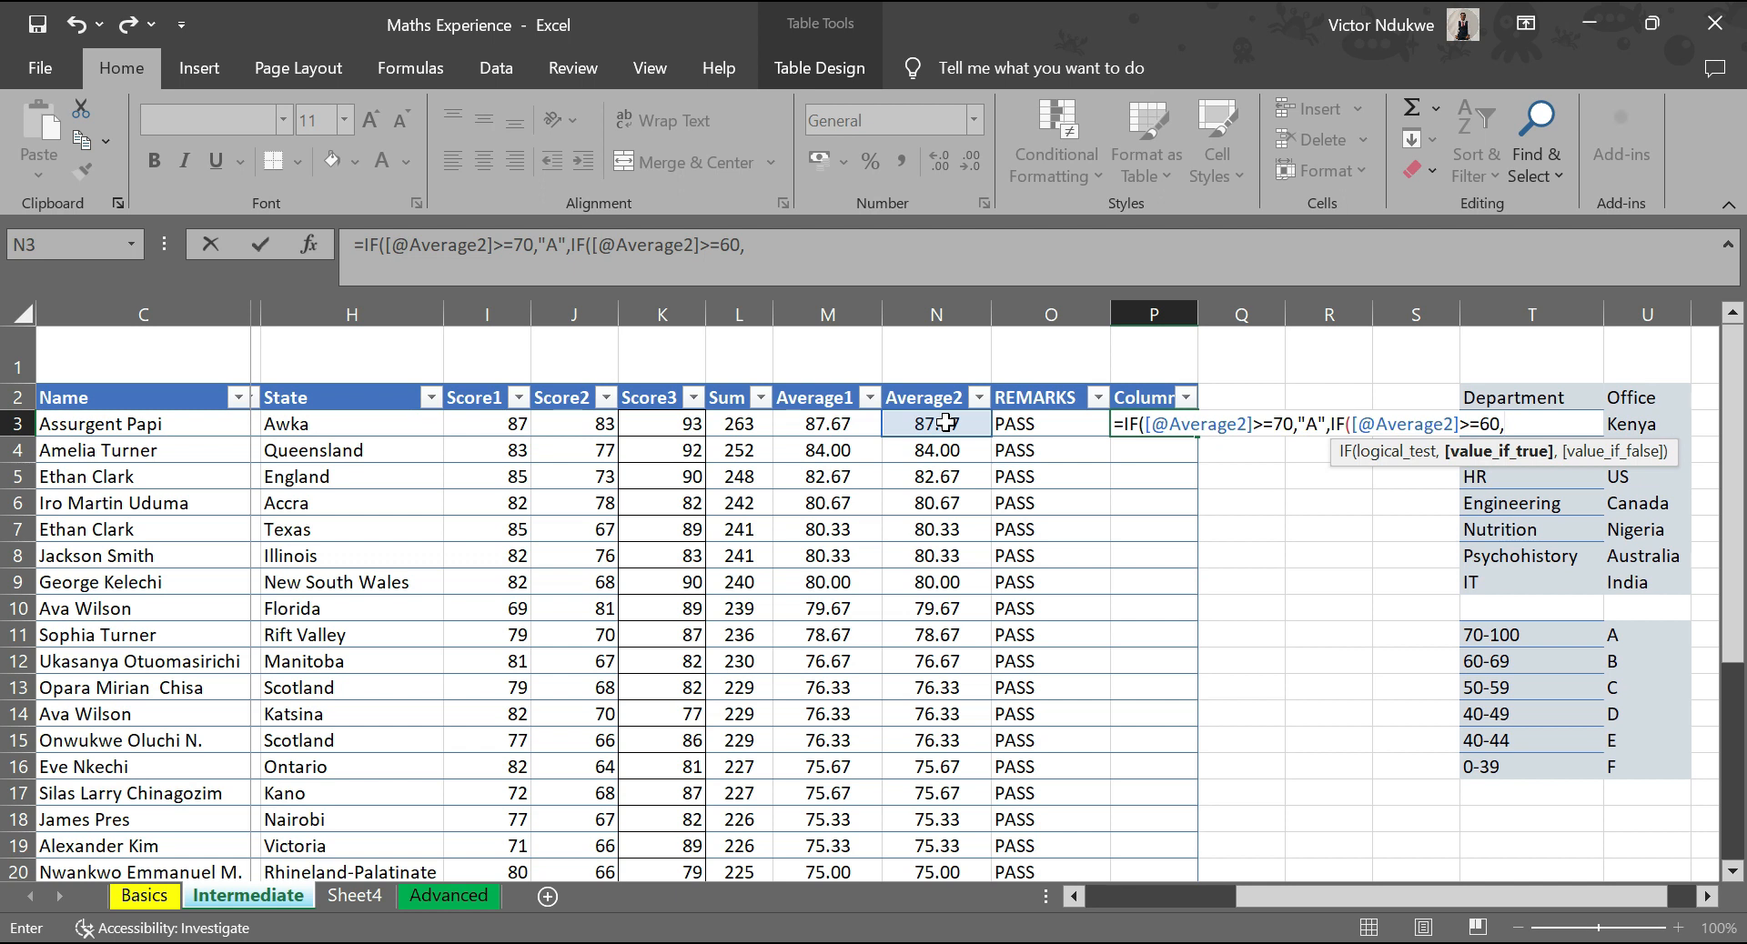
type("\"B\"")
left_click(796, 242)
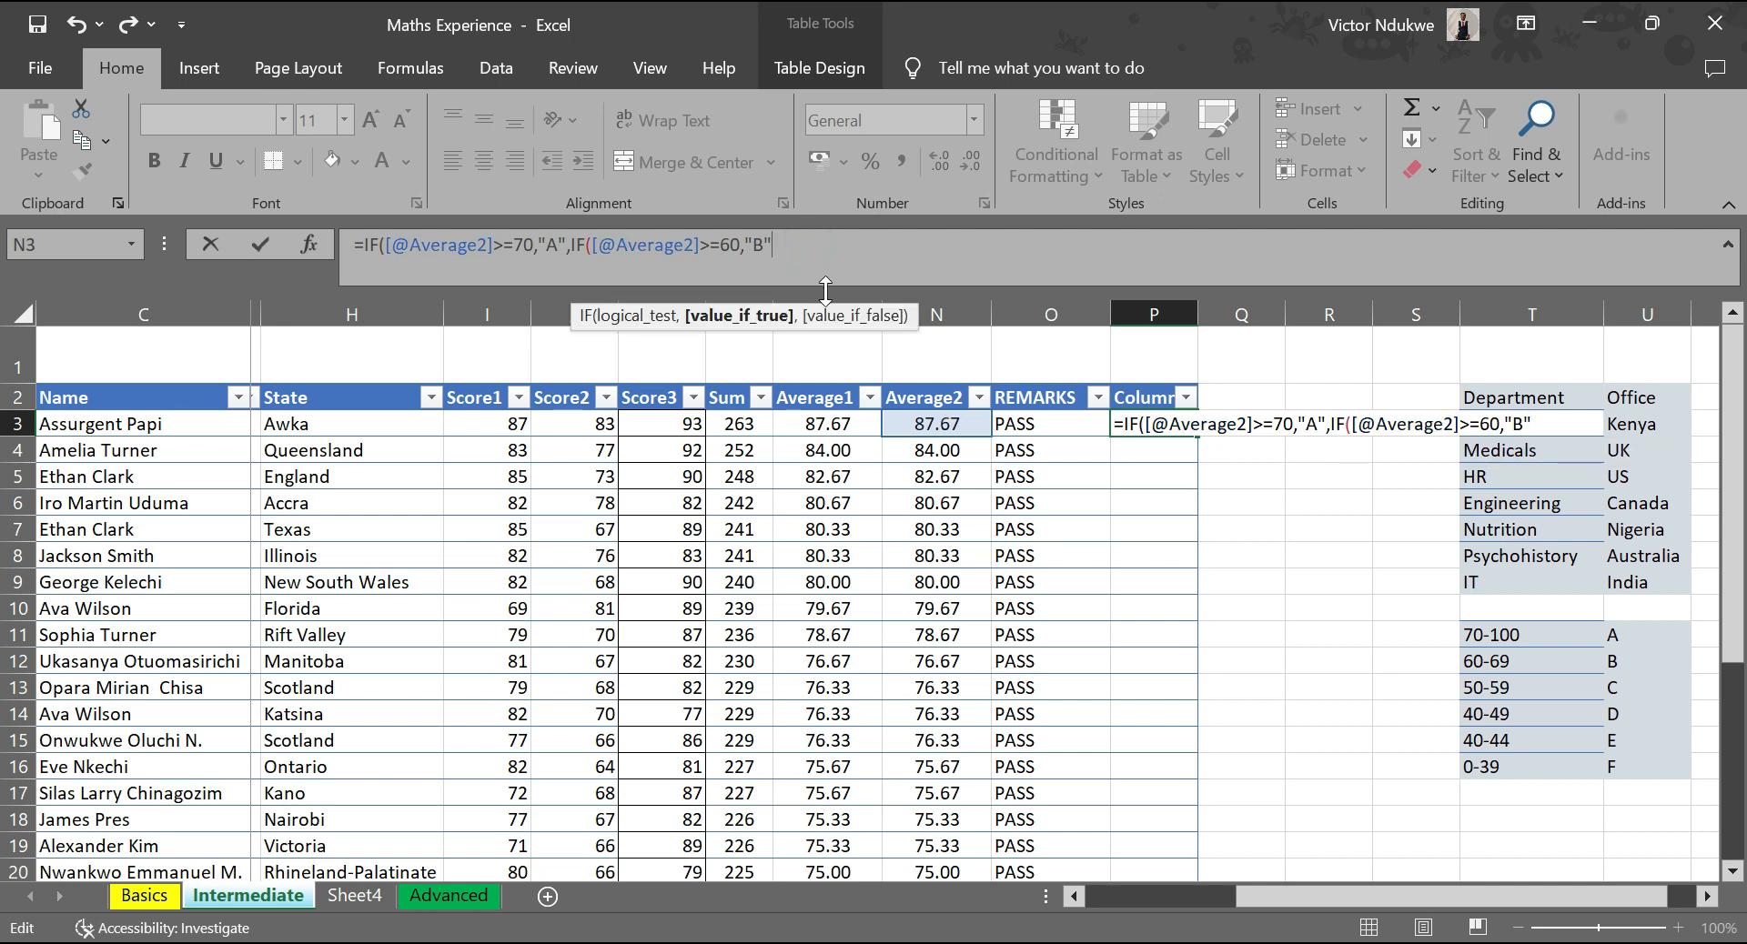
left_click_drag(842, 287, 842, 341)
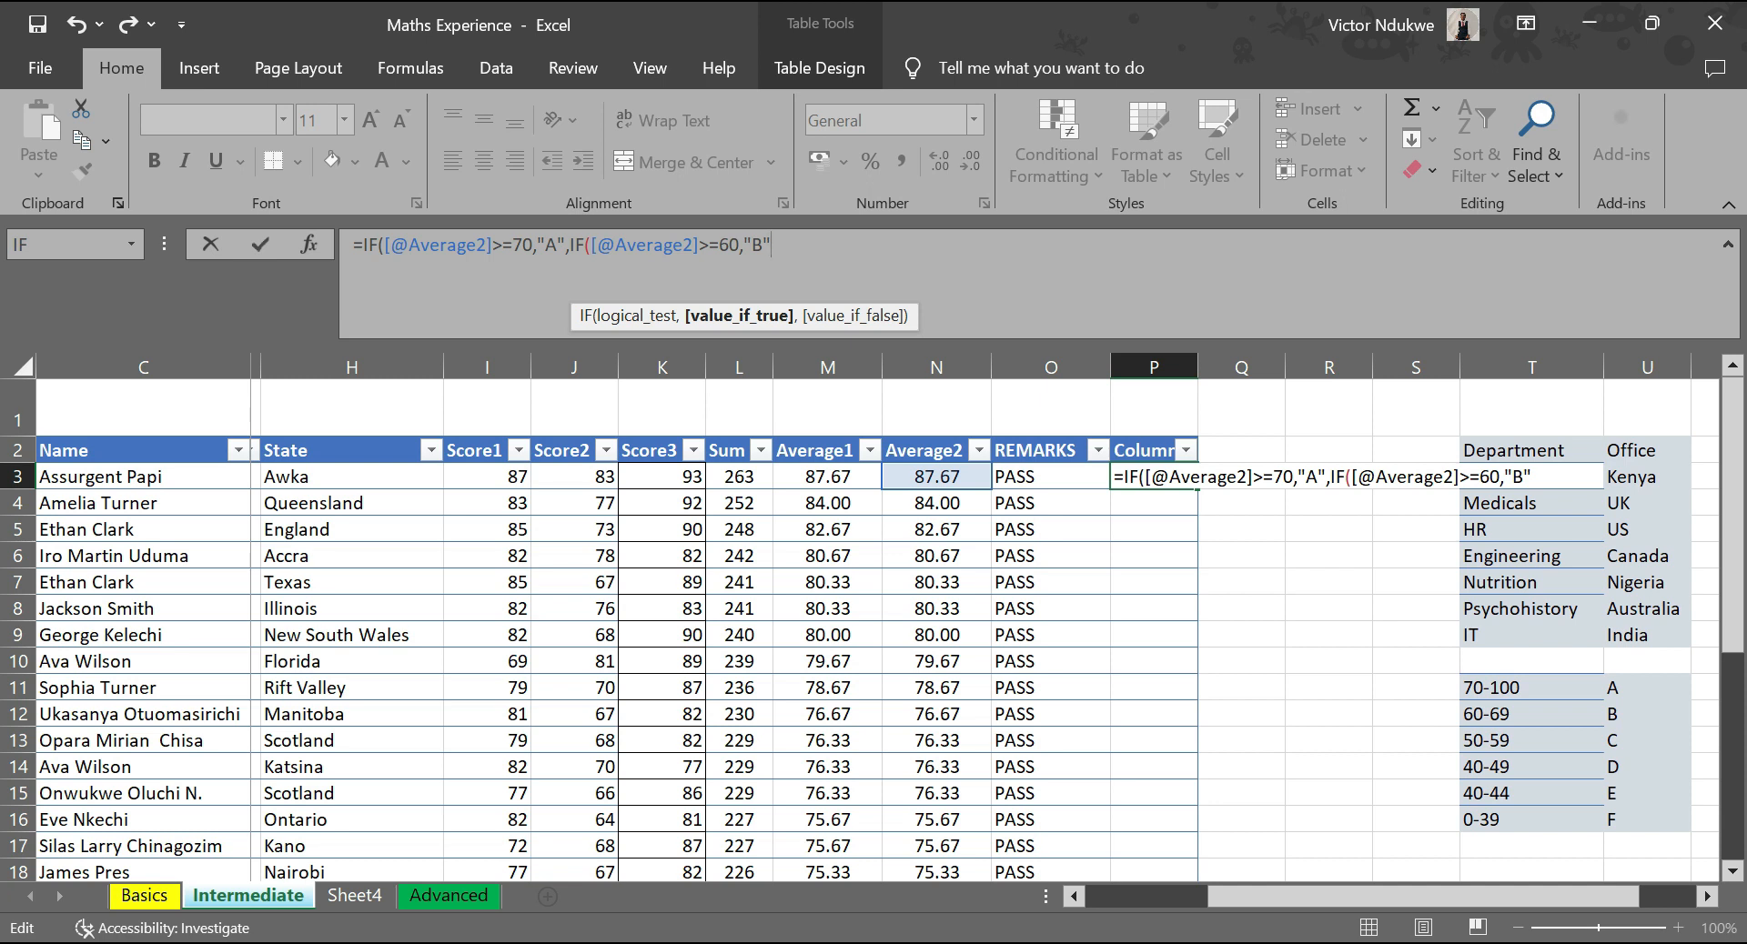
type(",")
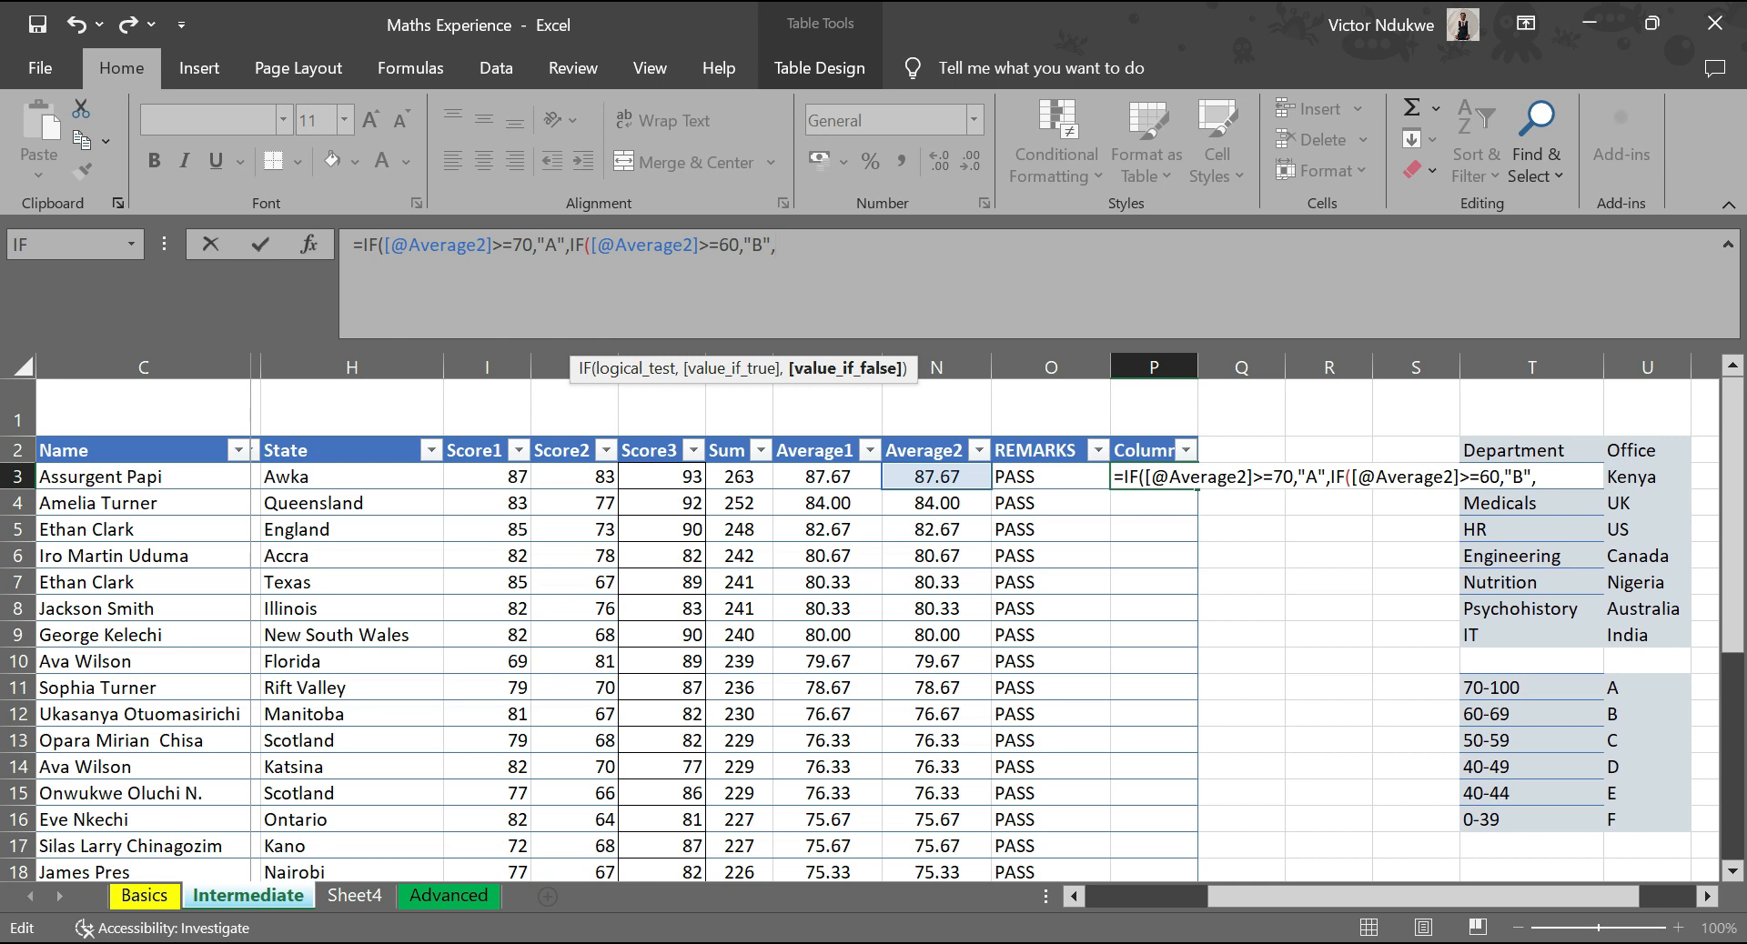
type("IF(")
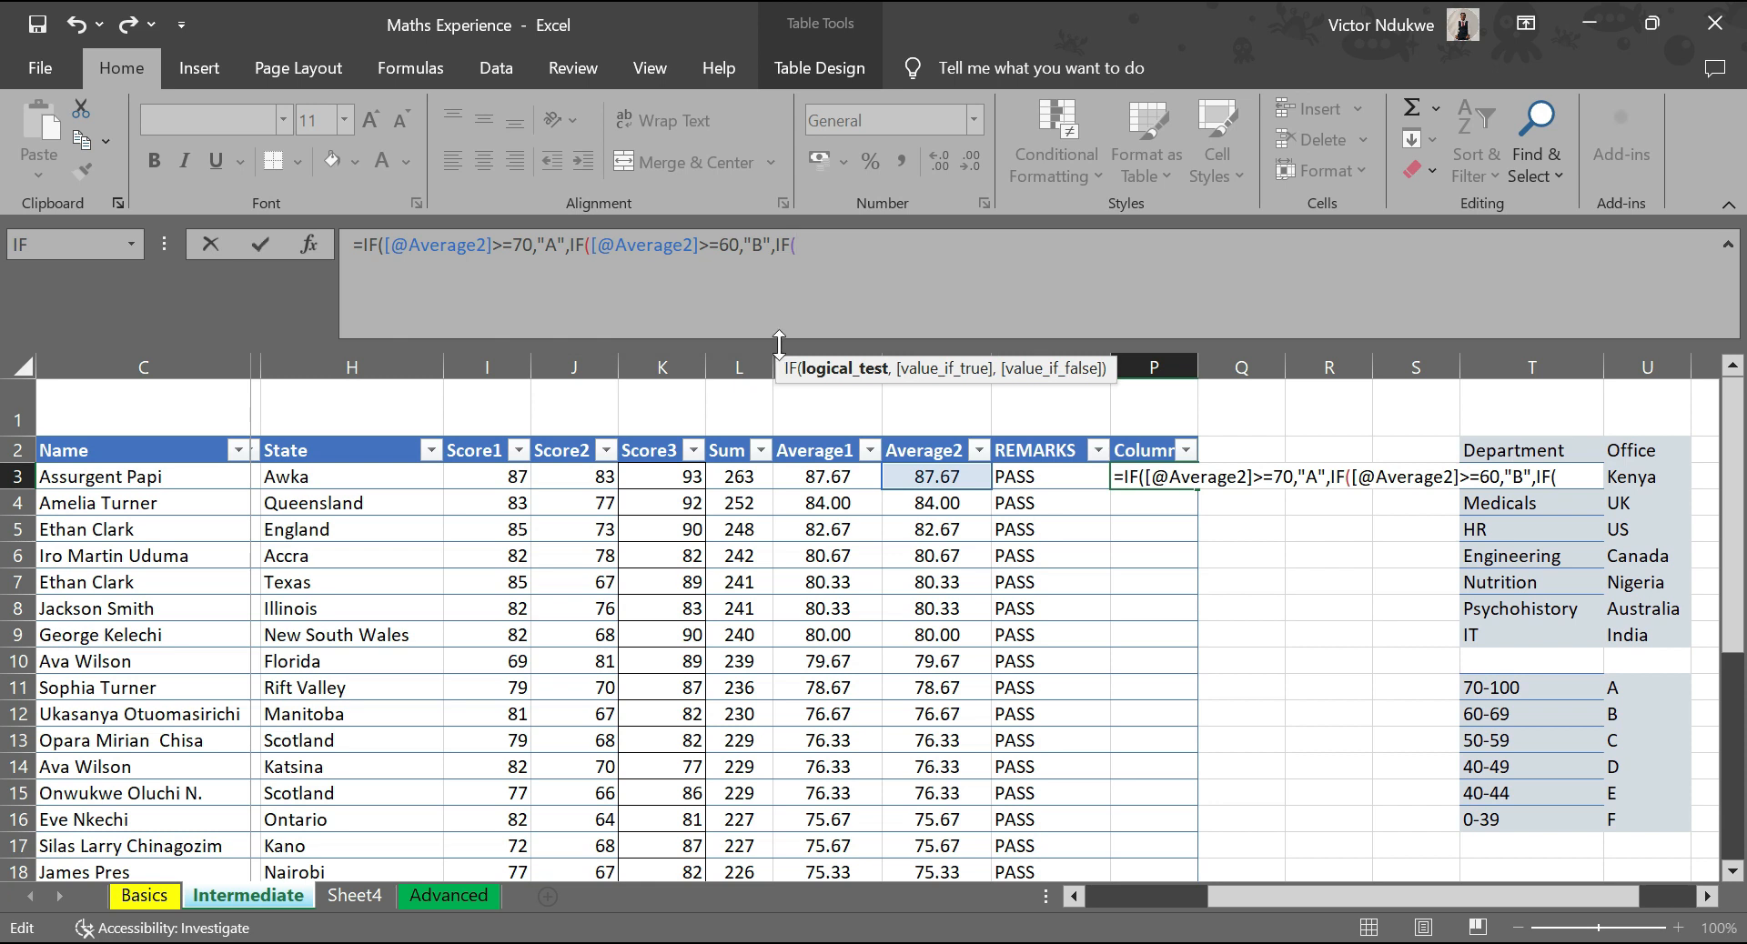
left_click(928, 477)
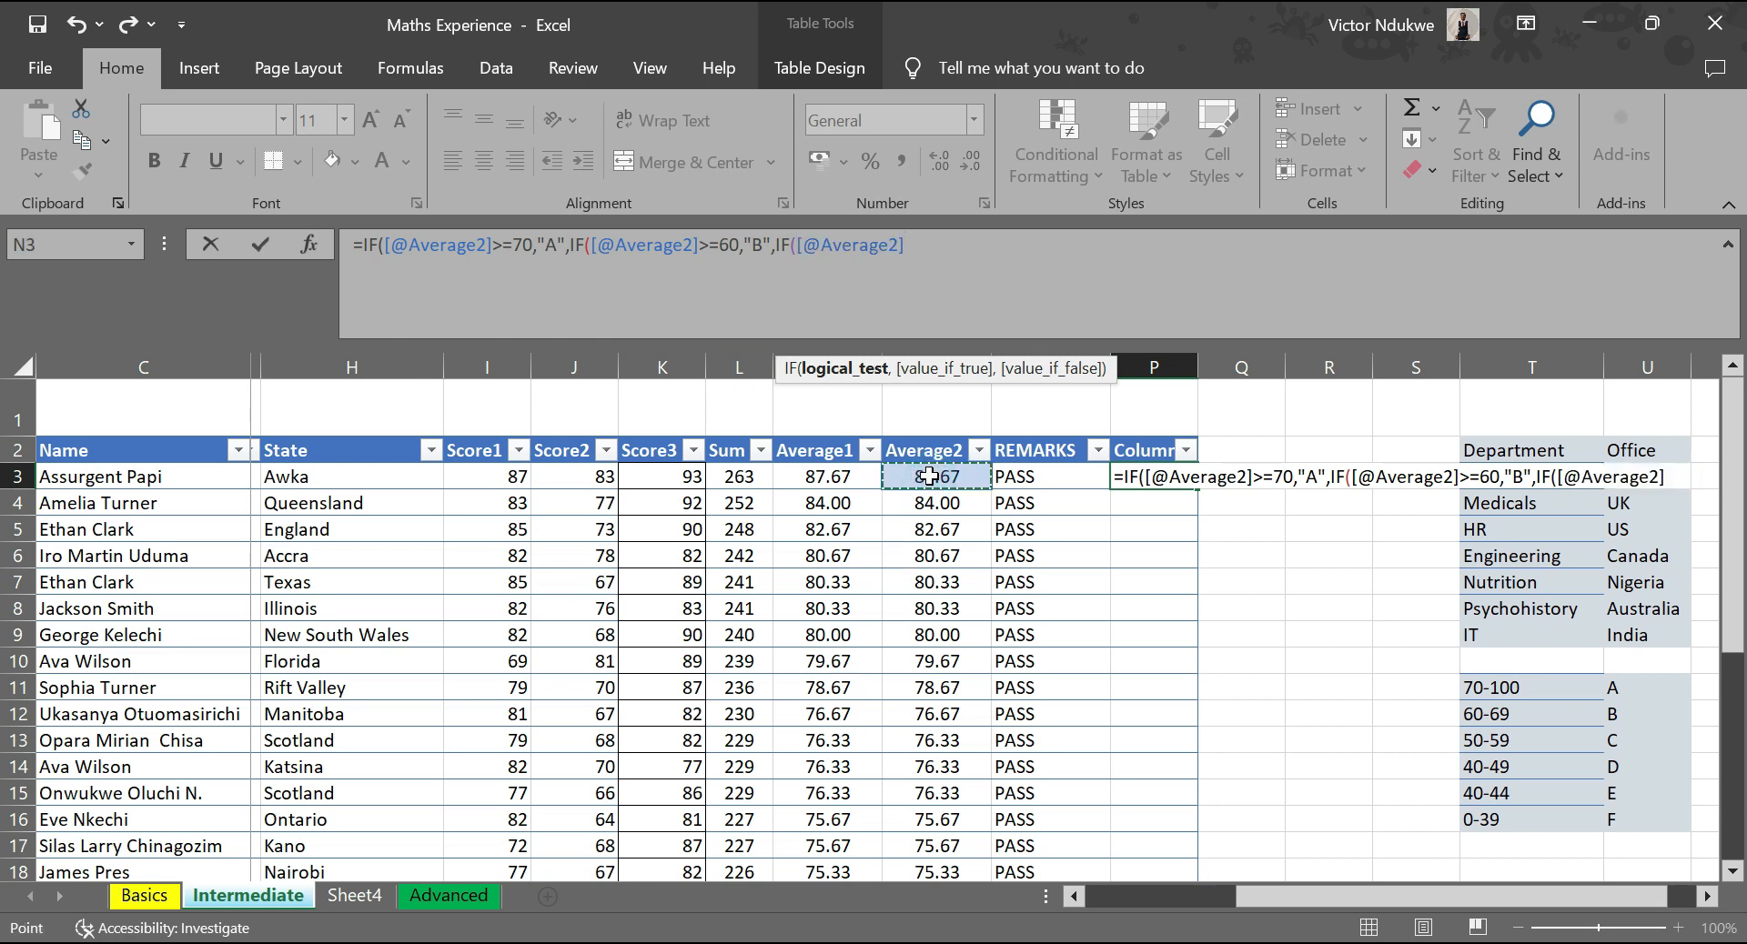
type(">=")
type("5")
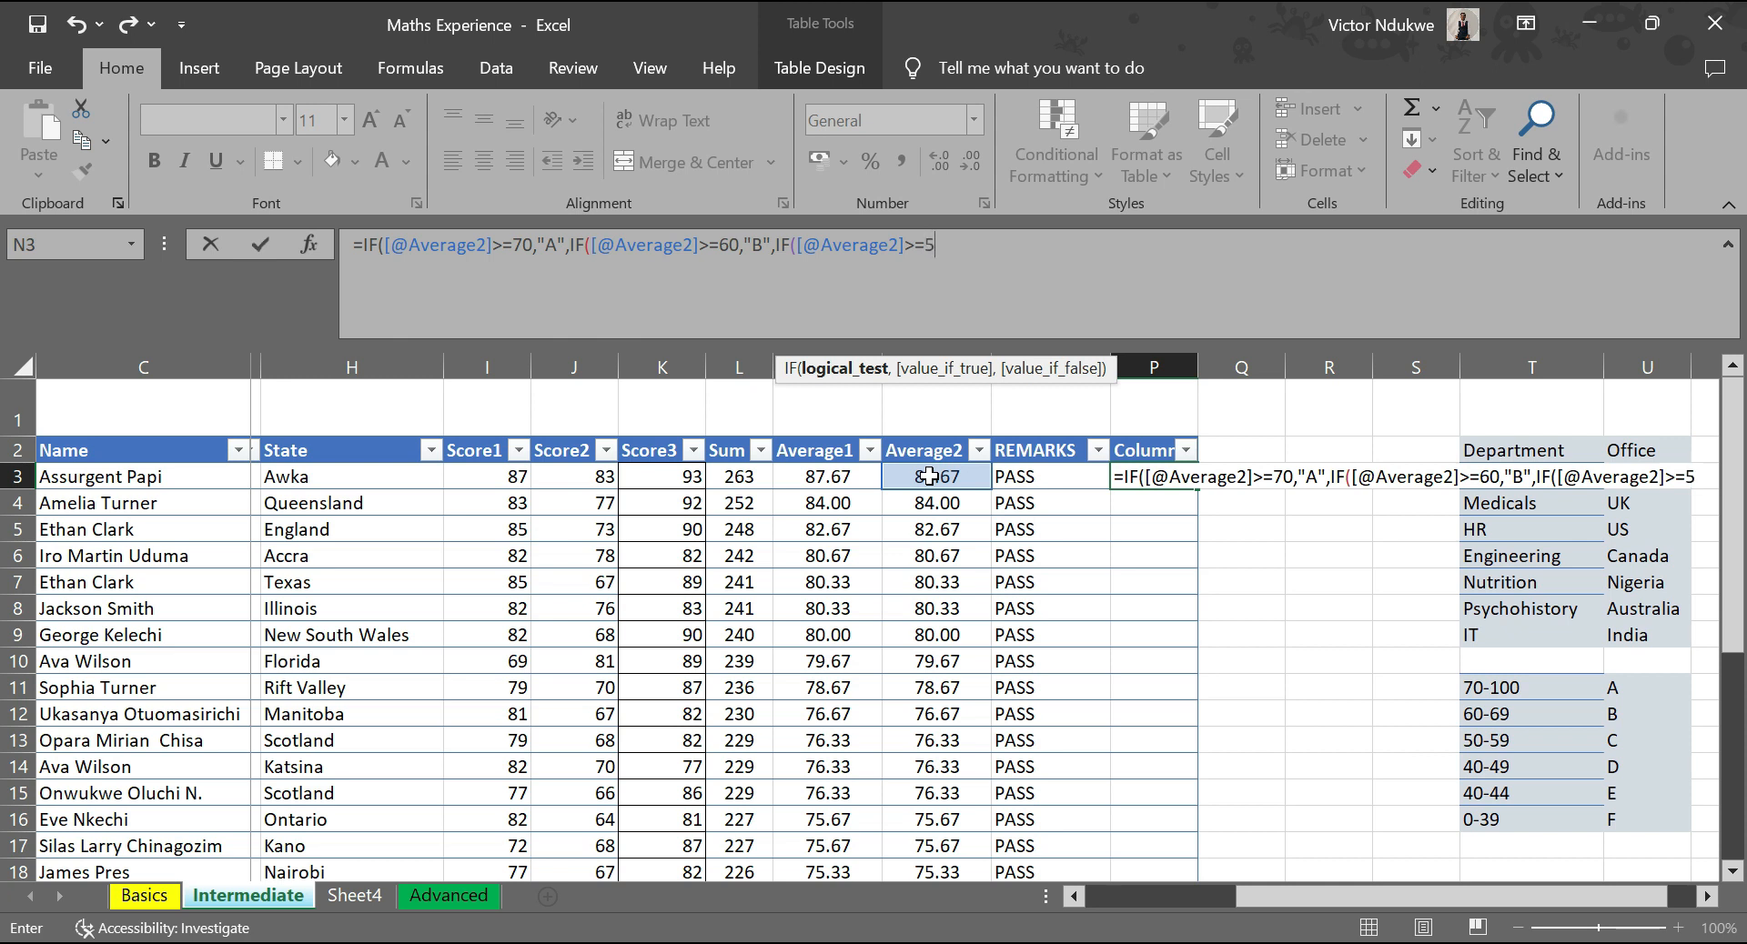
type("0,")
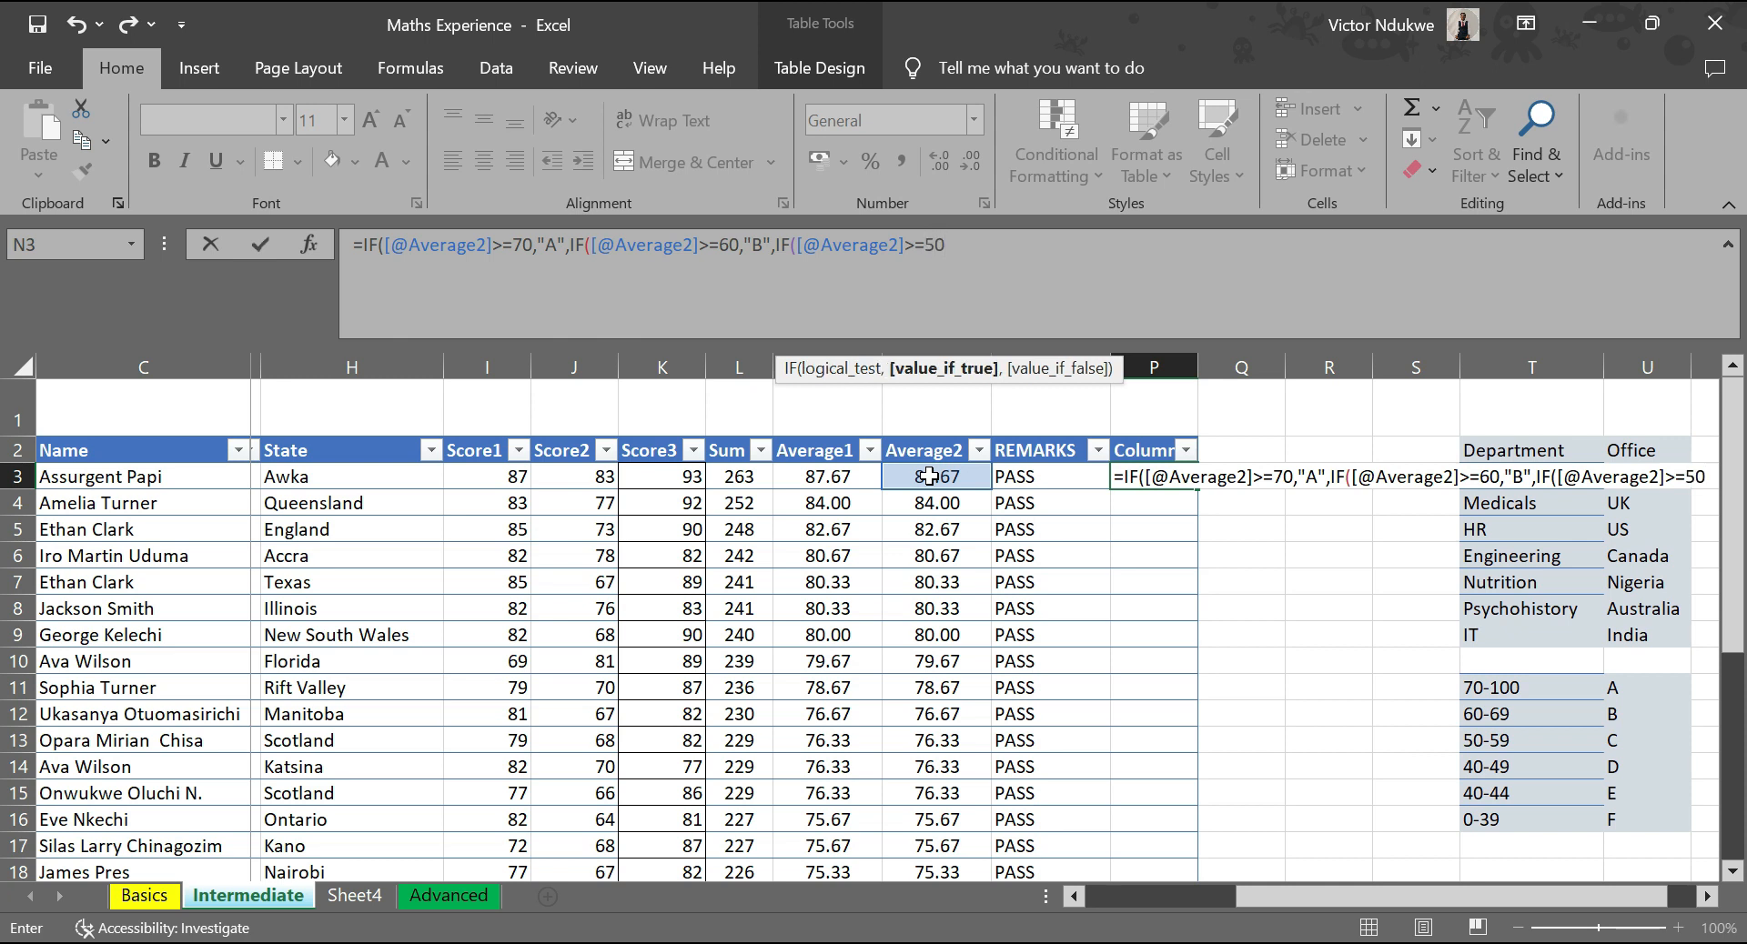
type("\"C\"")
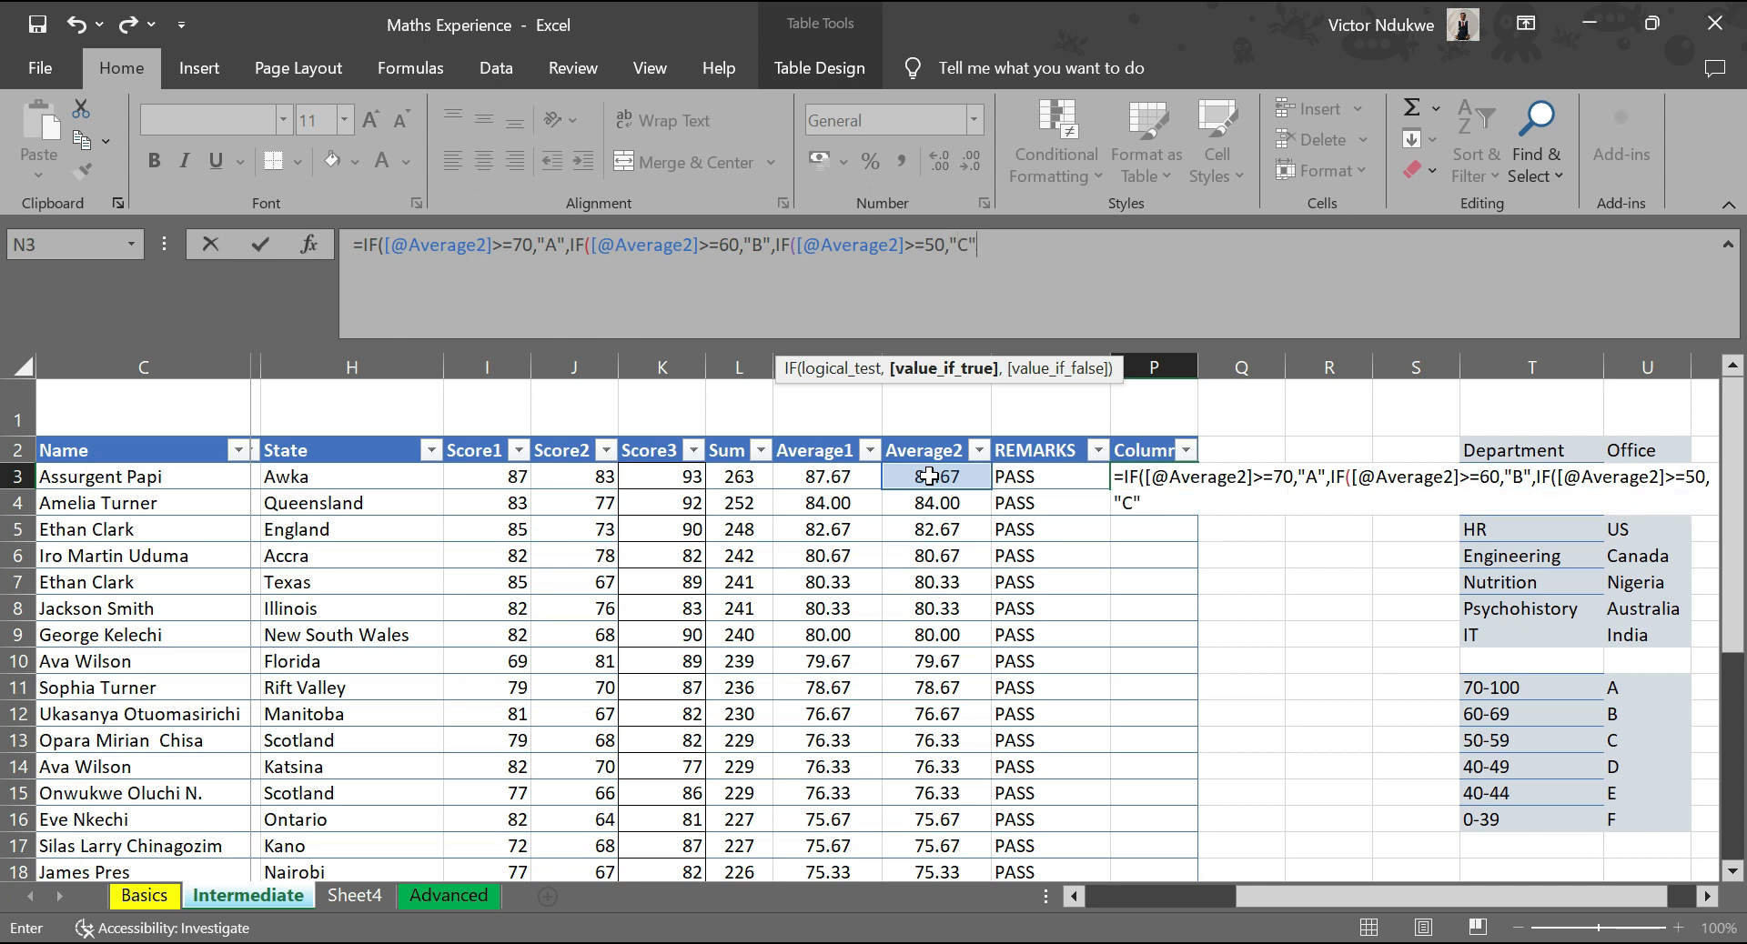
type(",")
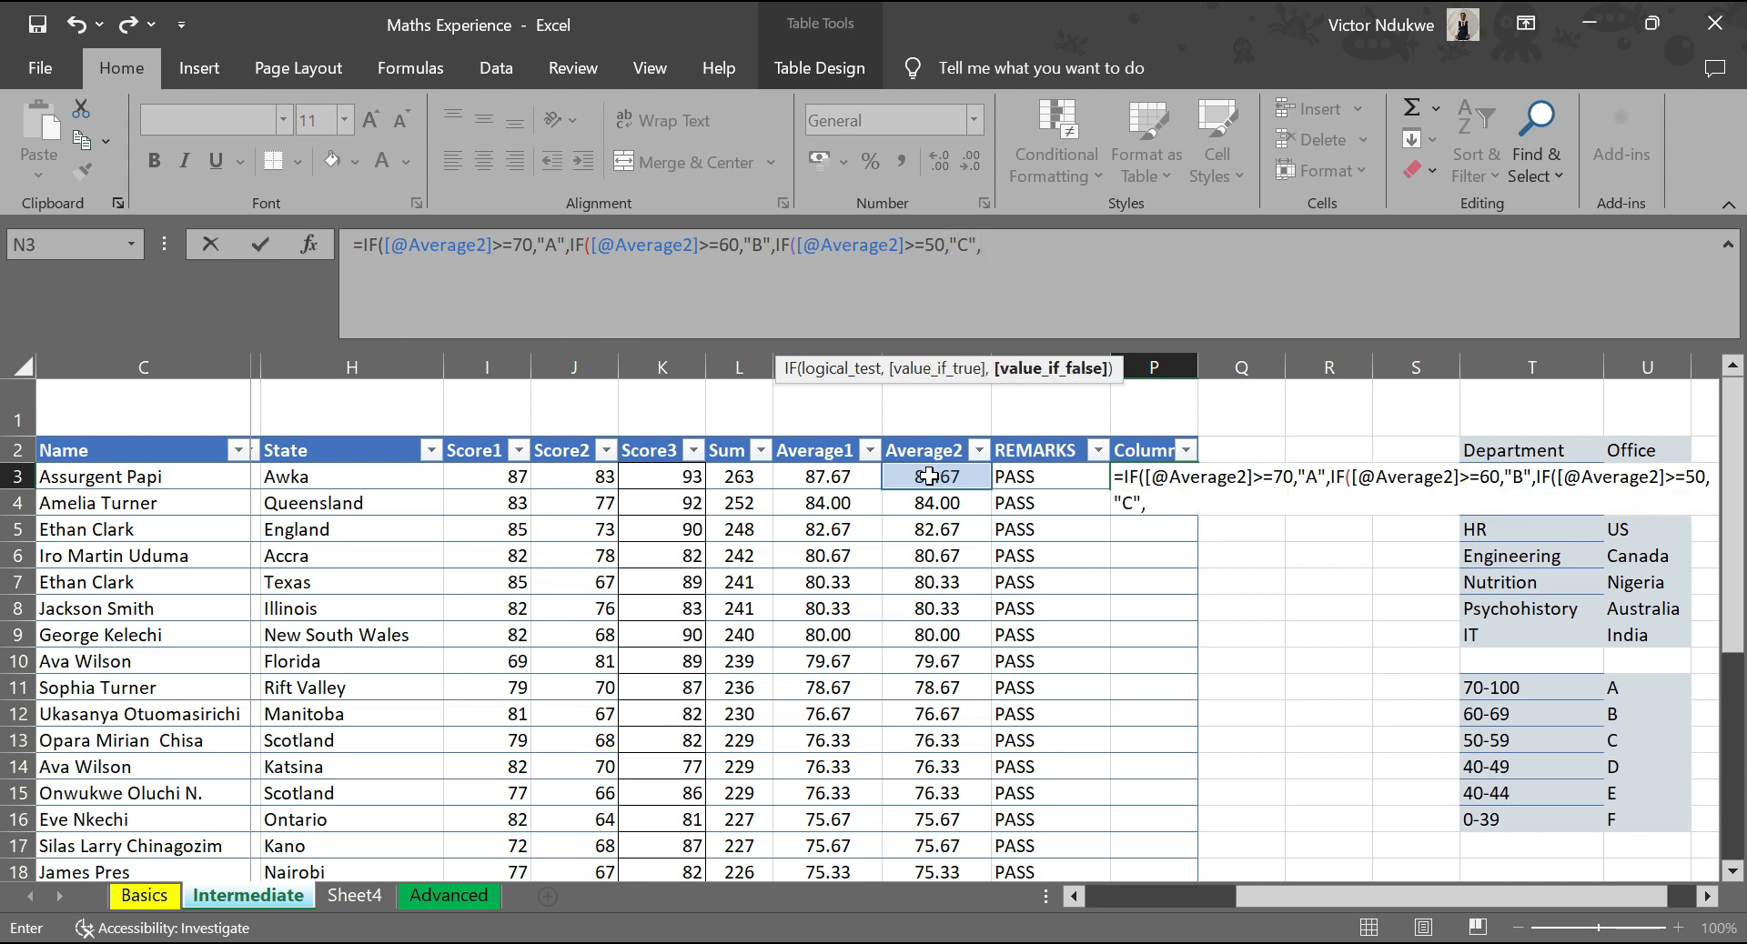
type("IF")
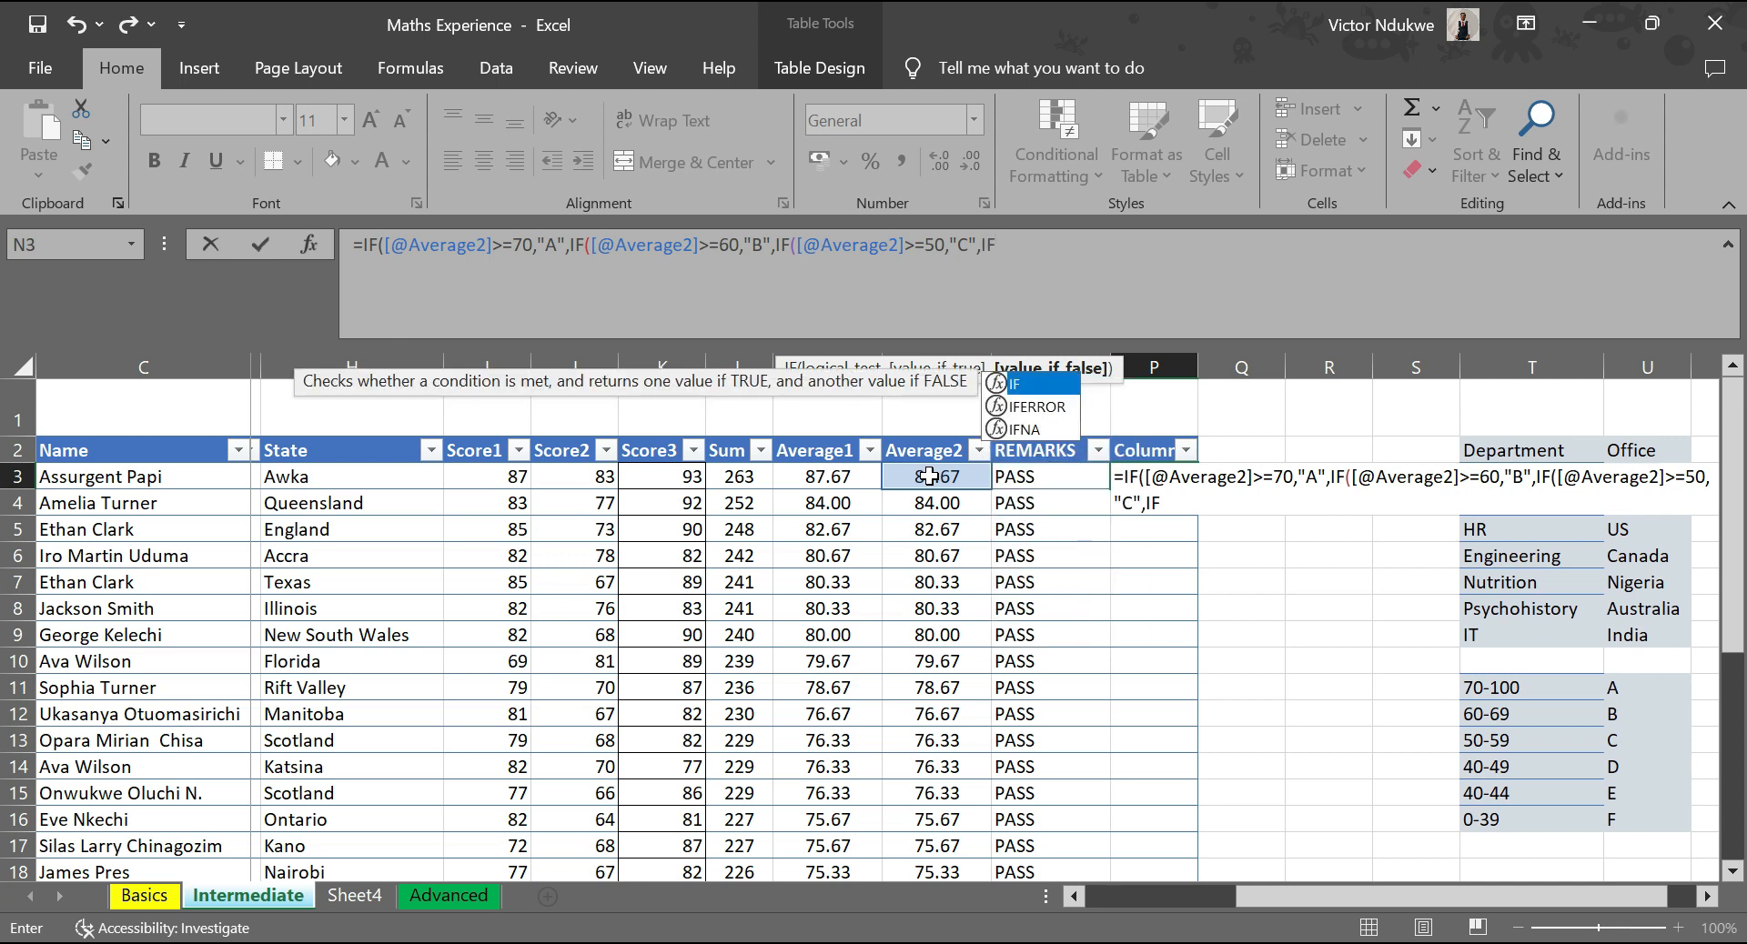
type("(")
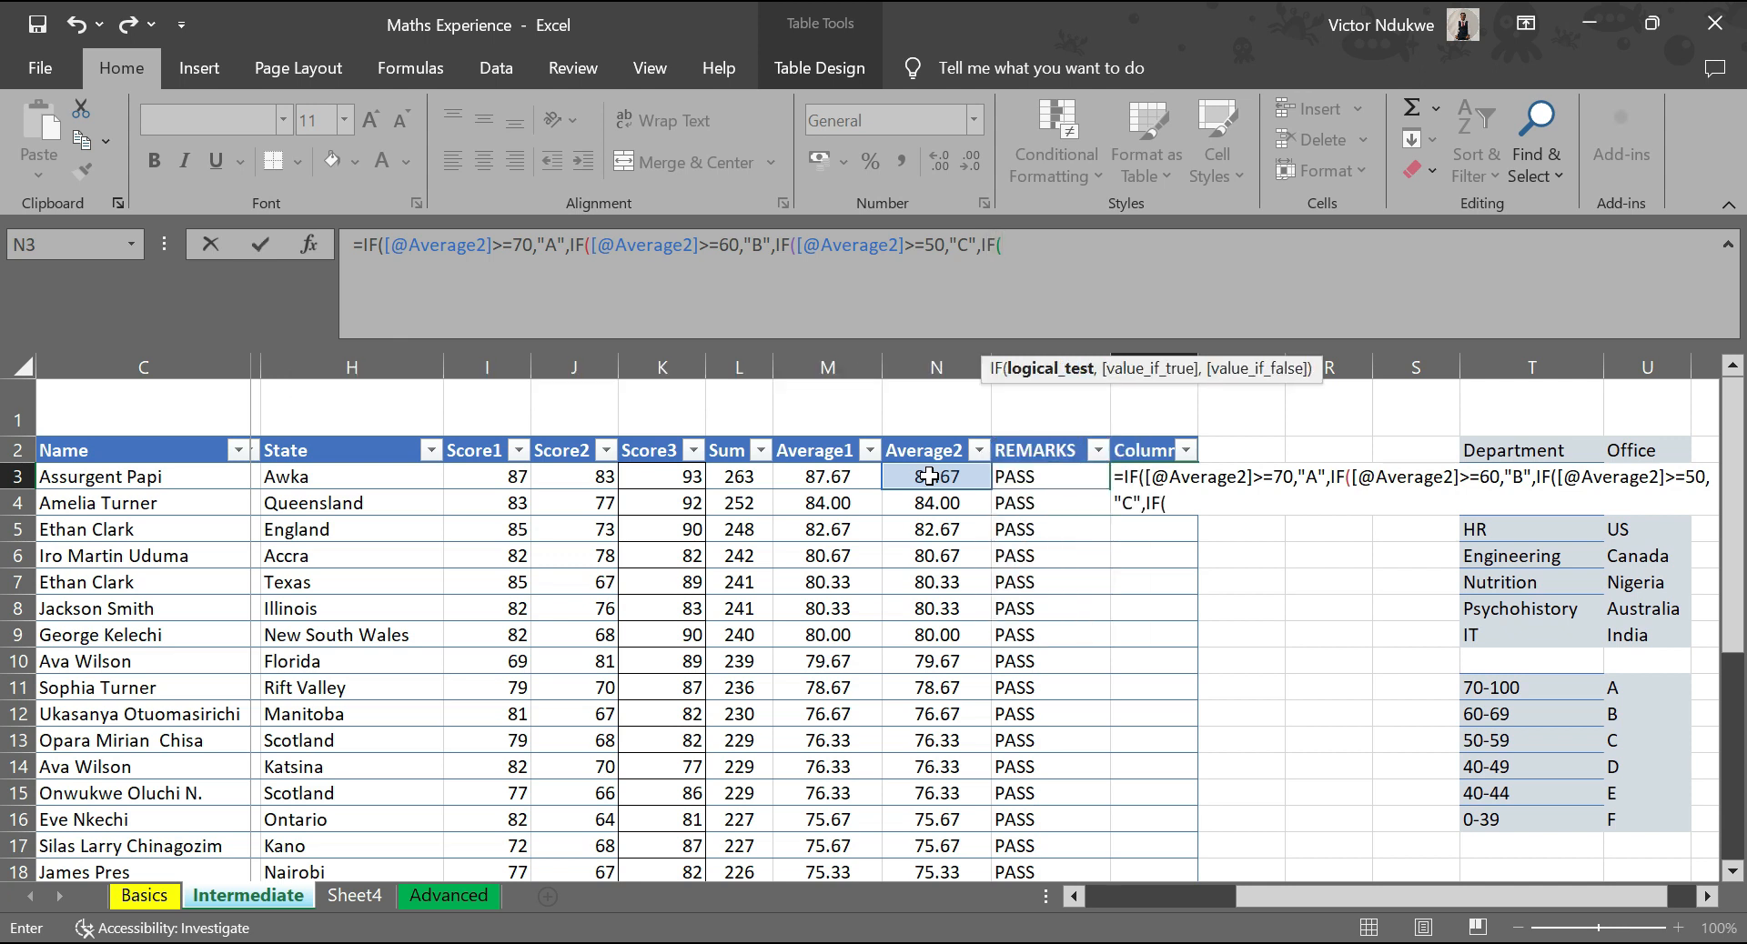
left_click(928, 476)
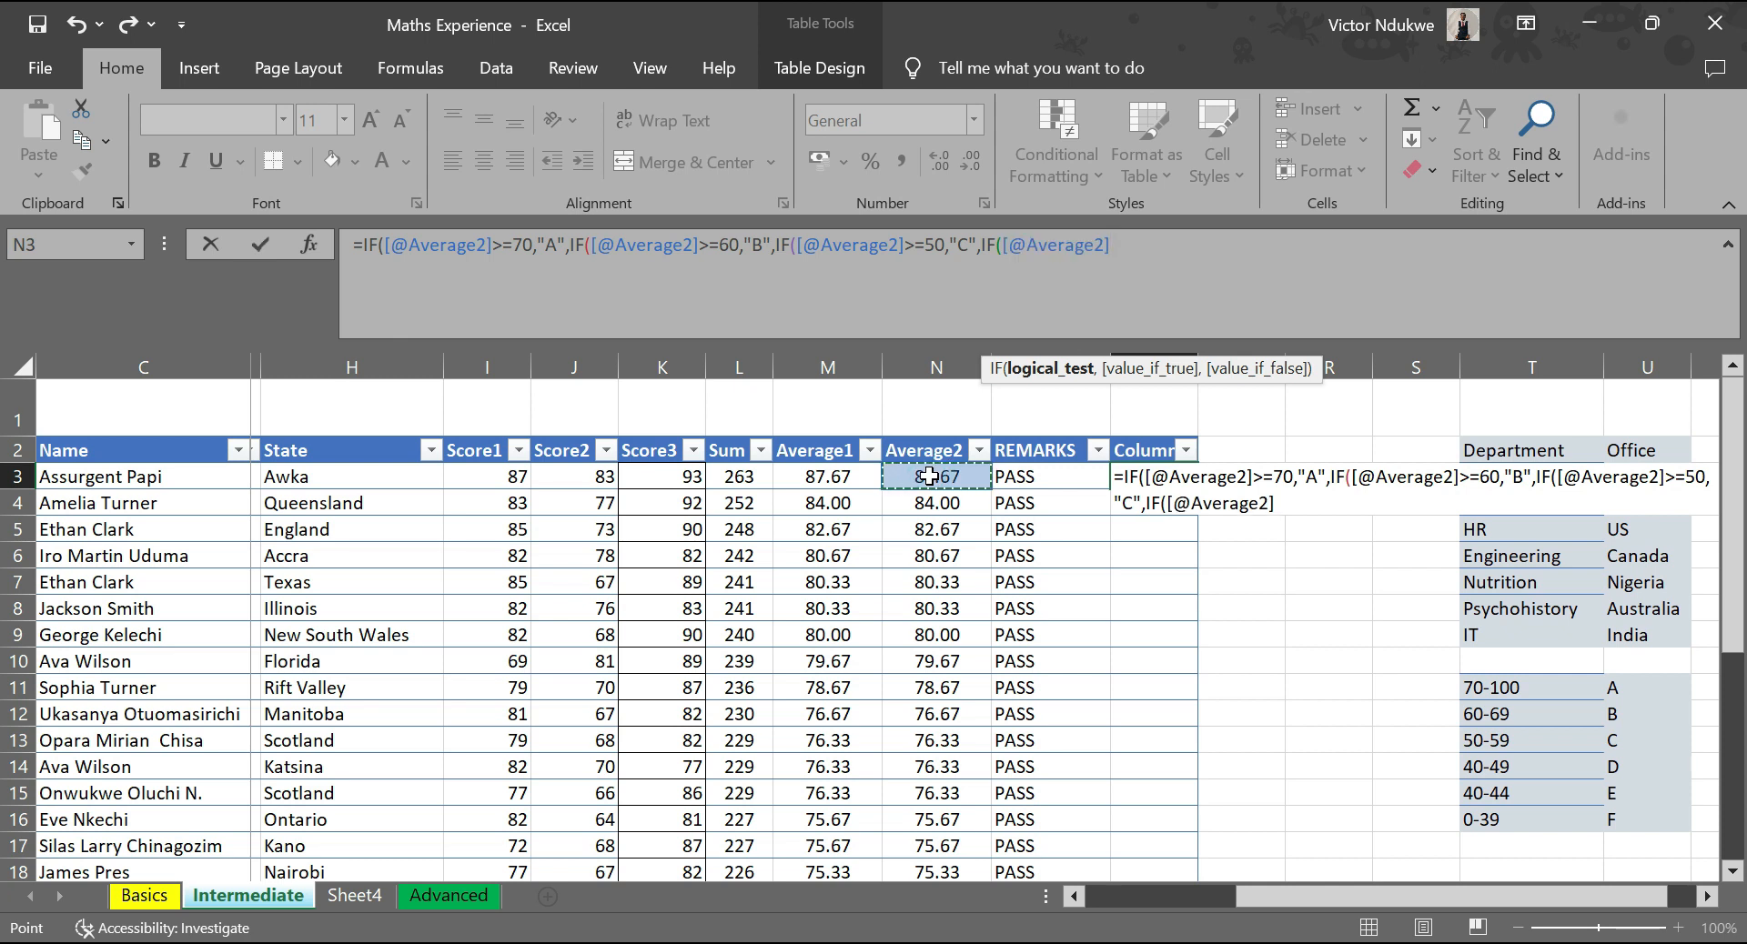
type(">4")
key("BackSpace")
type("=40")
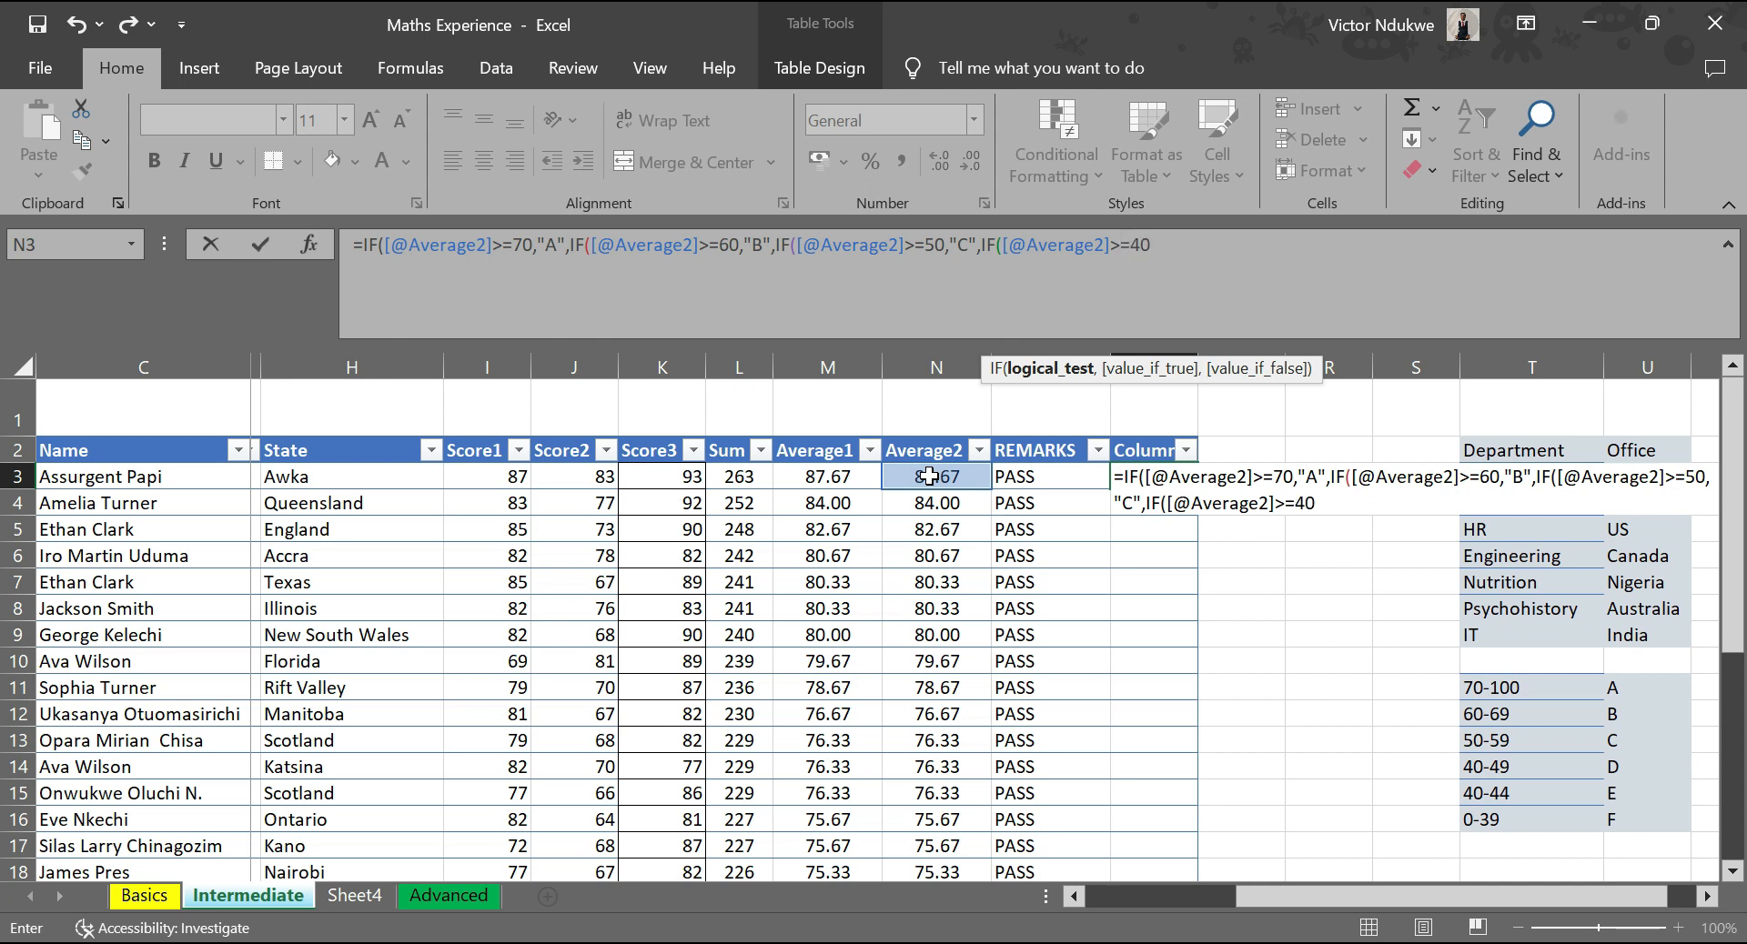
type(",\"D")
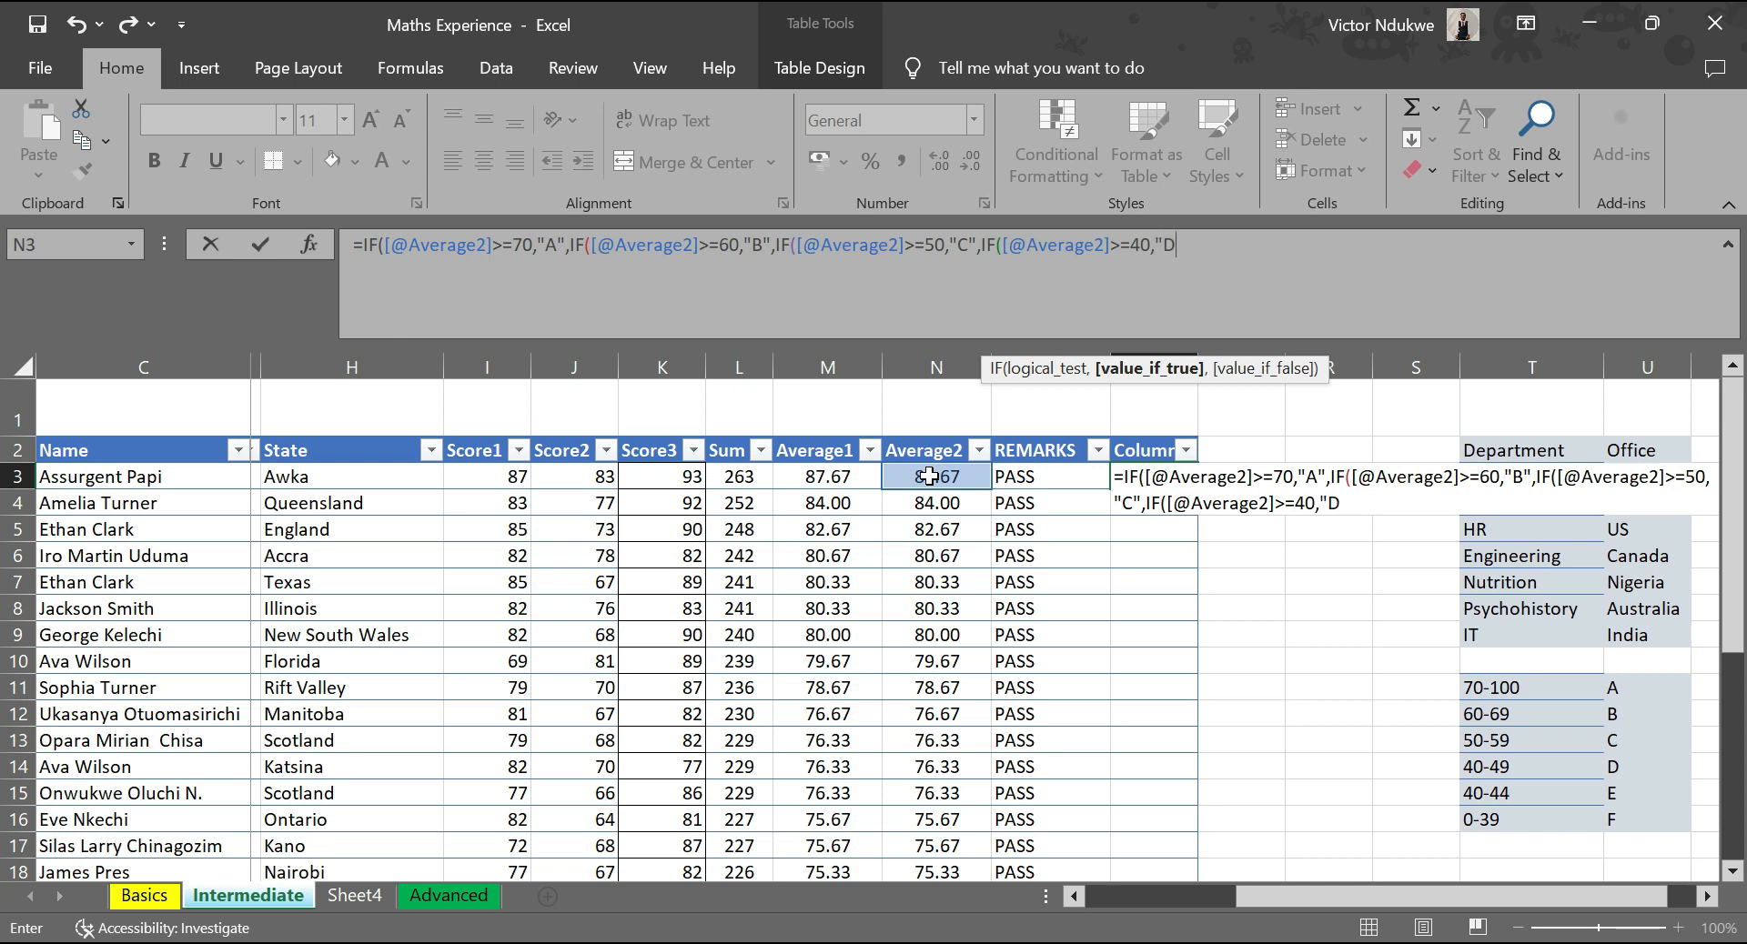
type("\",IF")
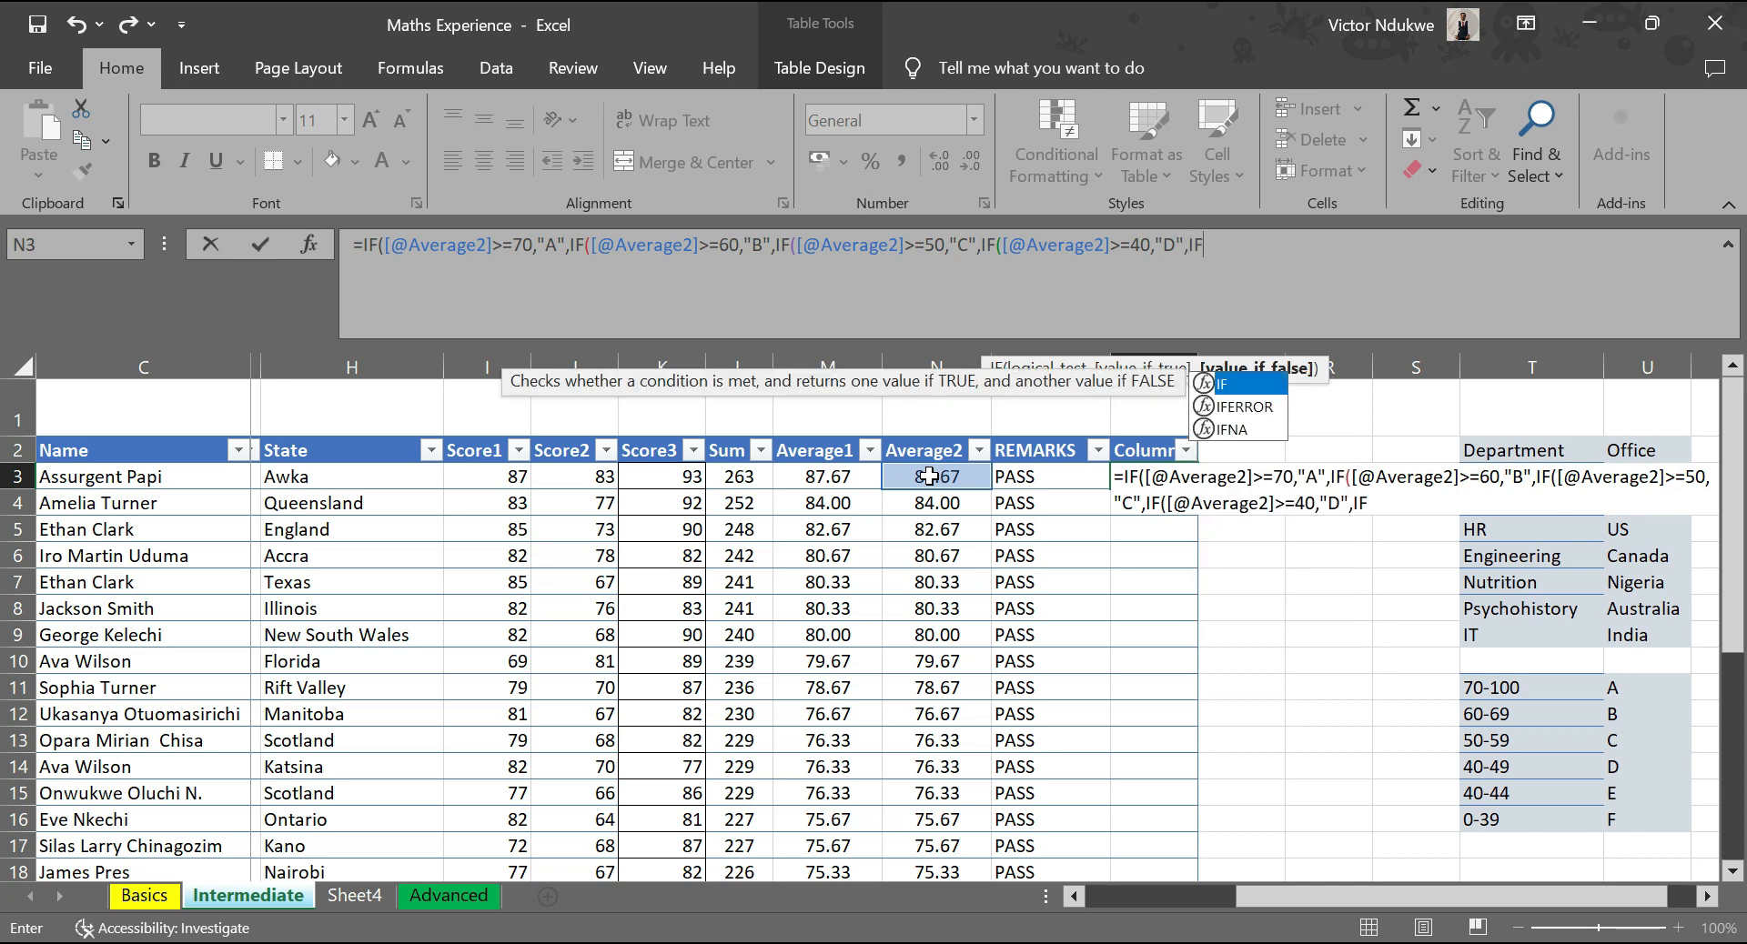
left_click(928, 476)
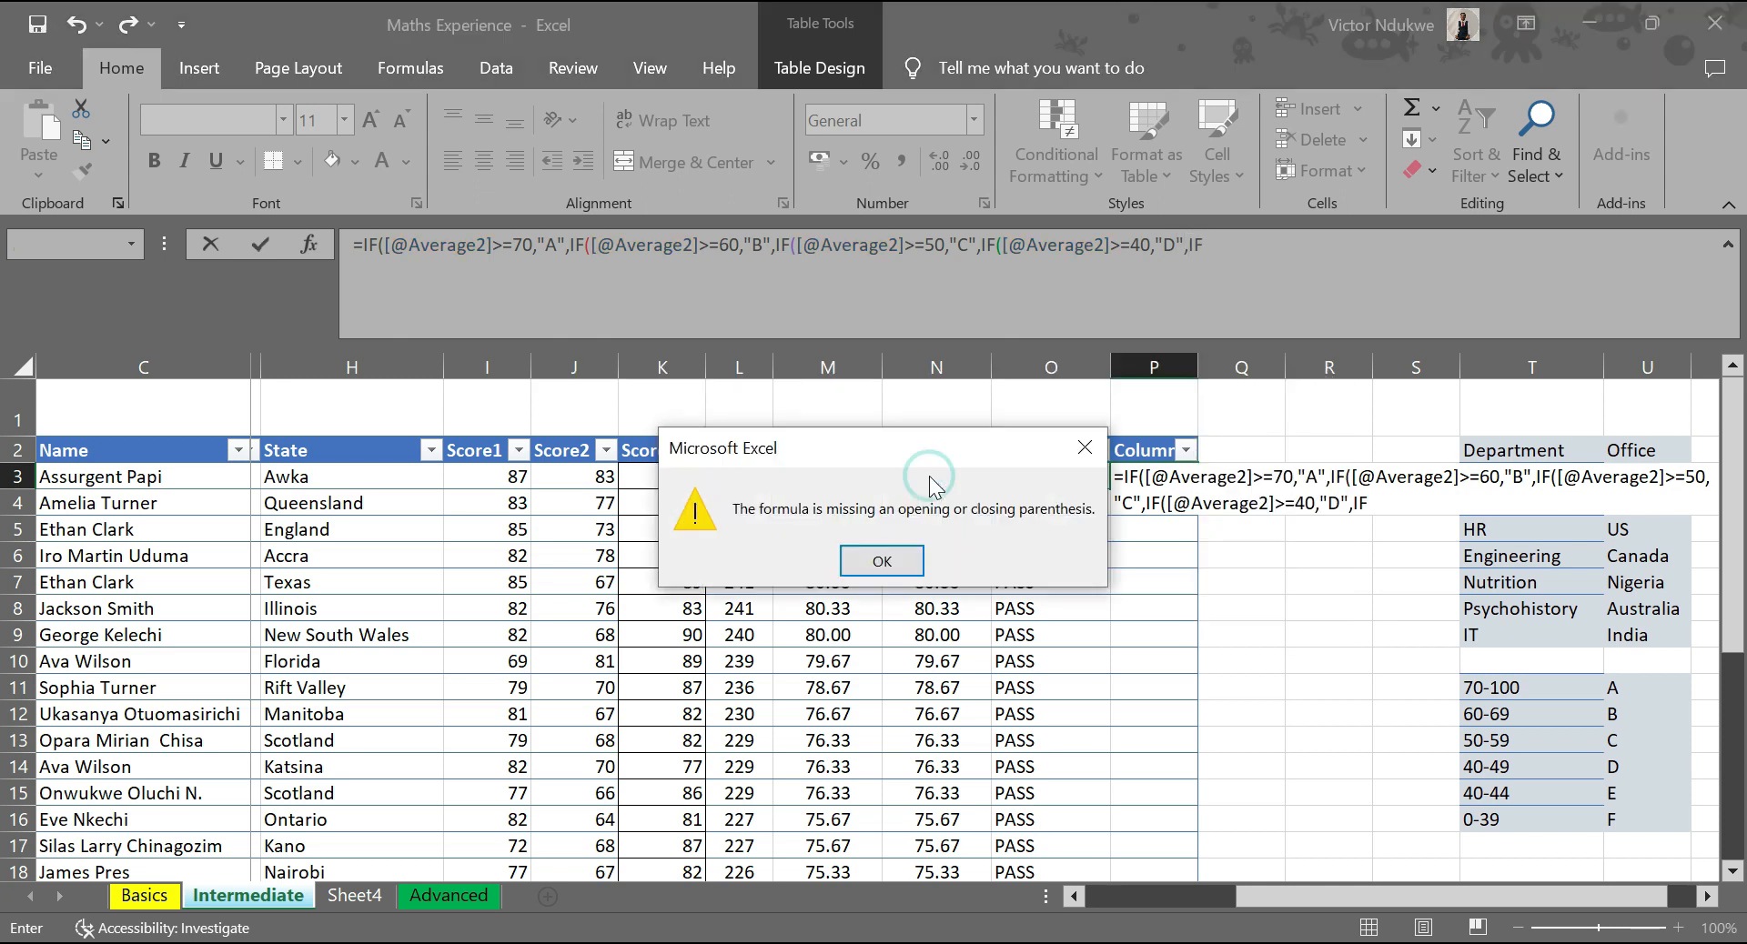
left_click(880, 561)
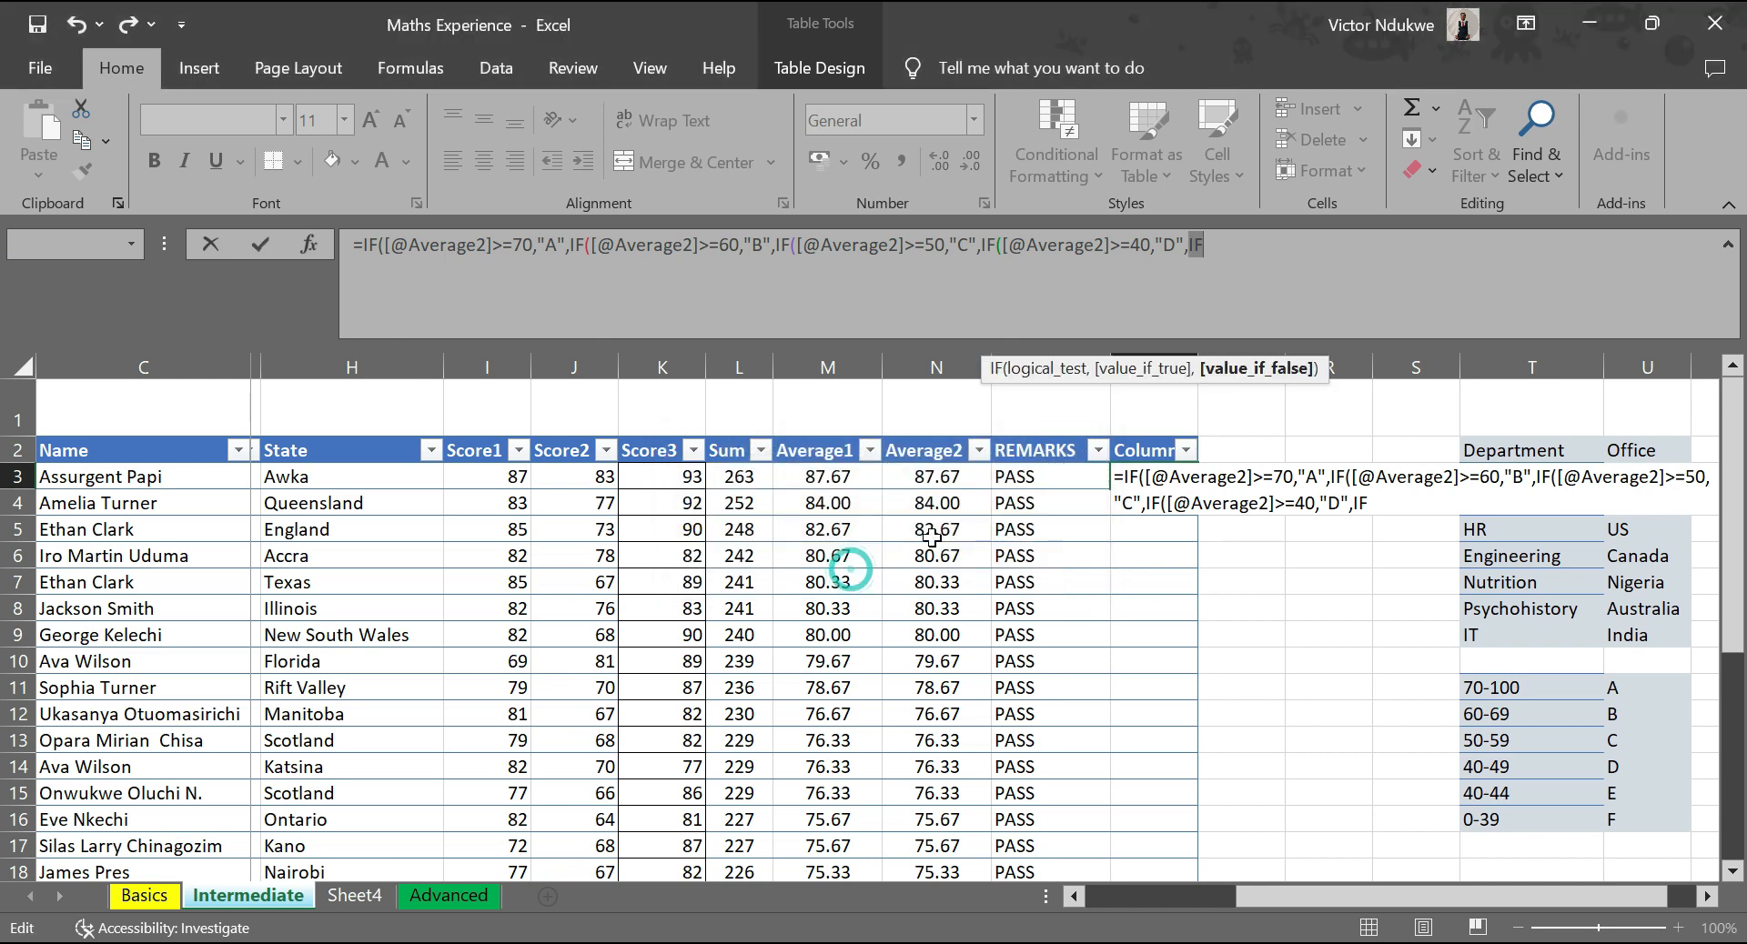
left_click(1206, 246)
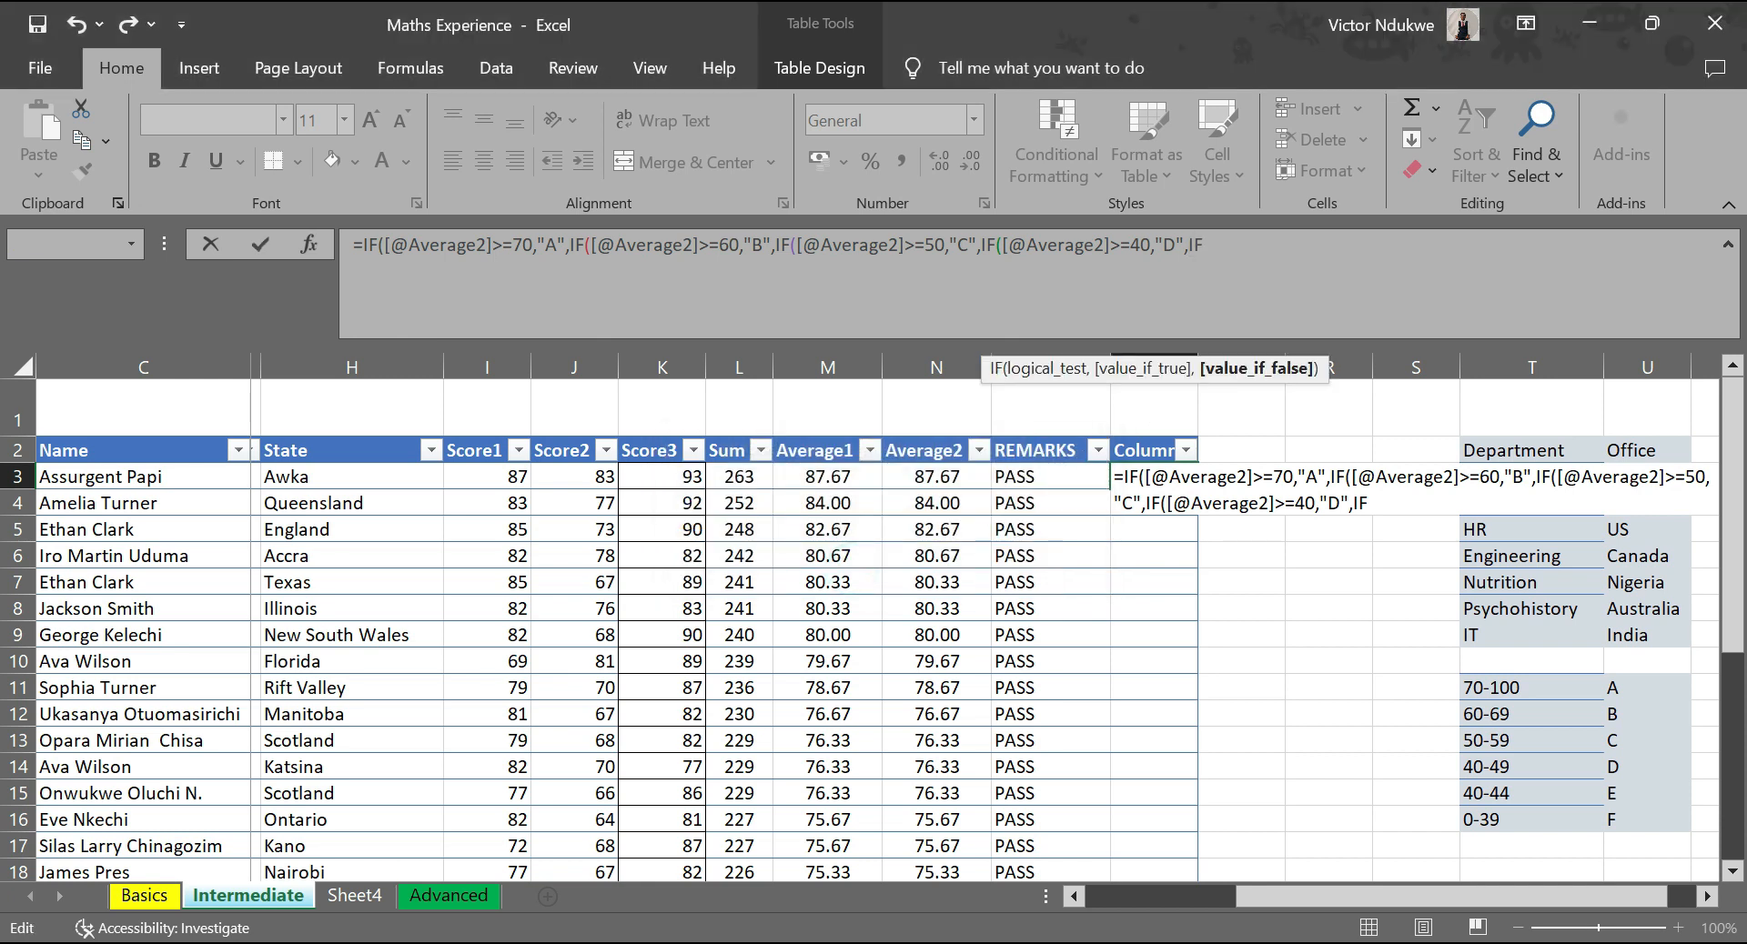
left_click(942, 480)
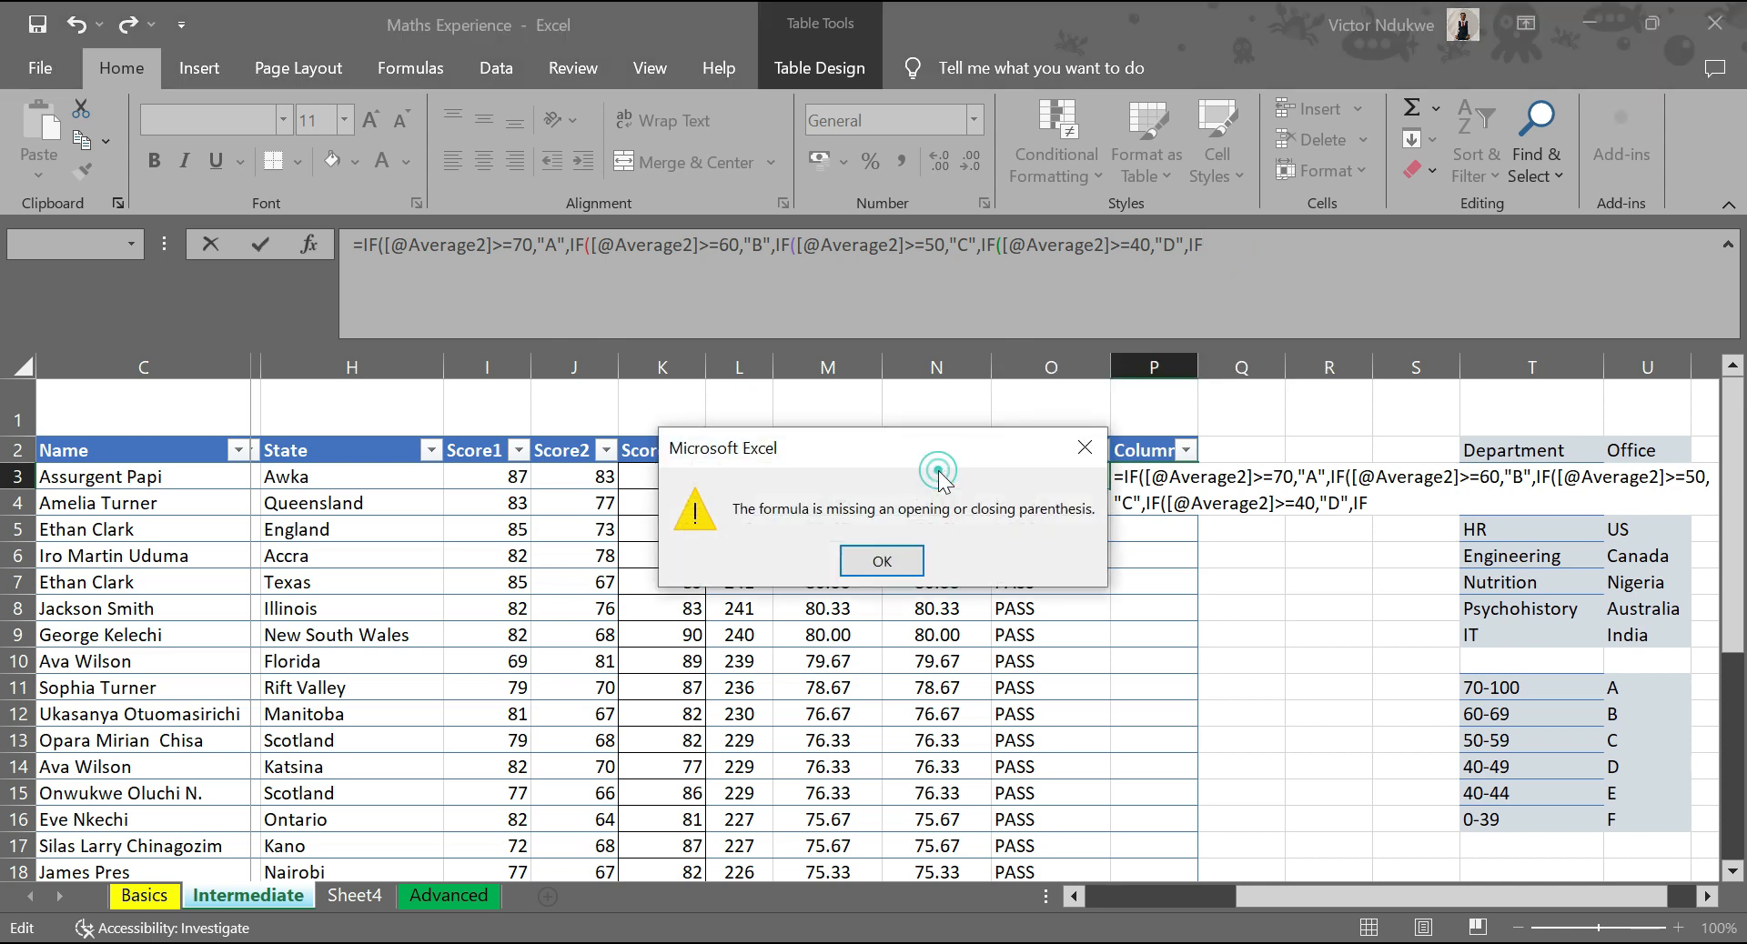
left_click(881, 562)
left_click(1210, 254)
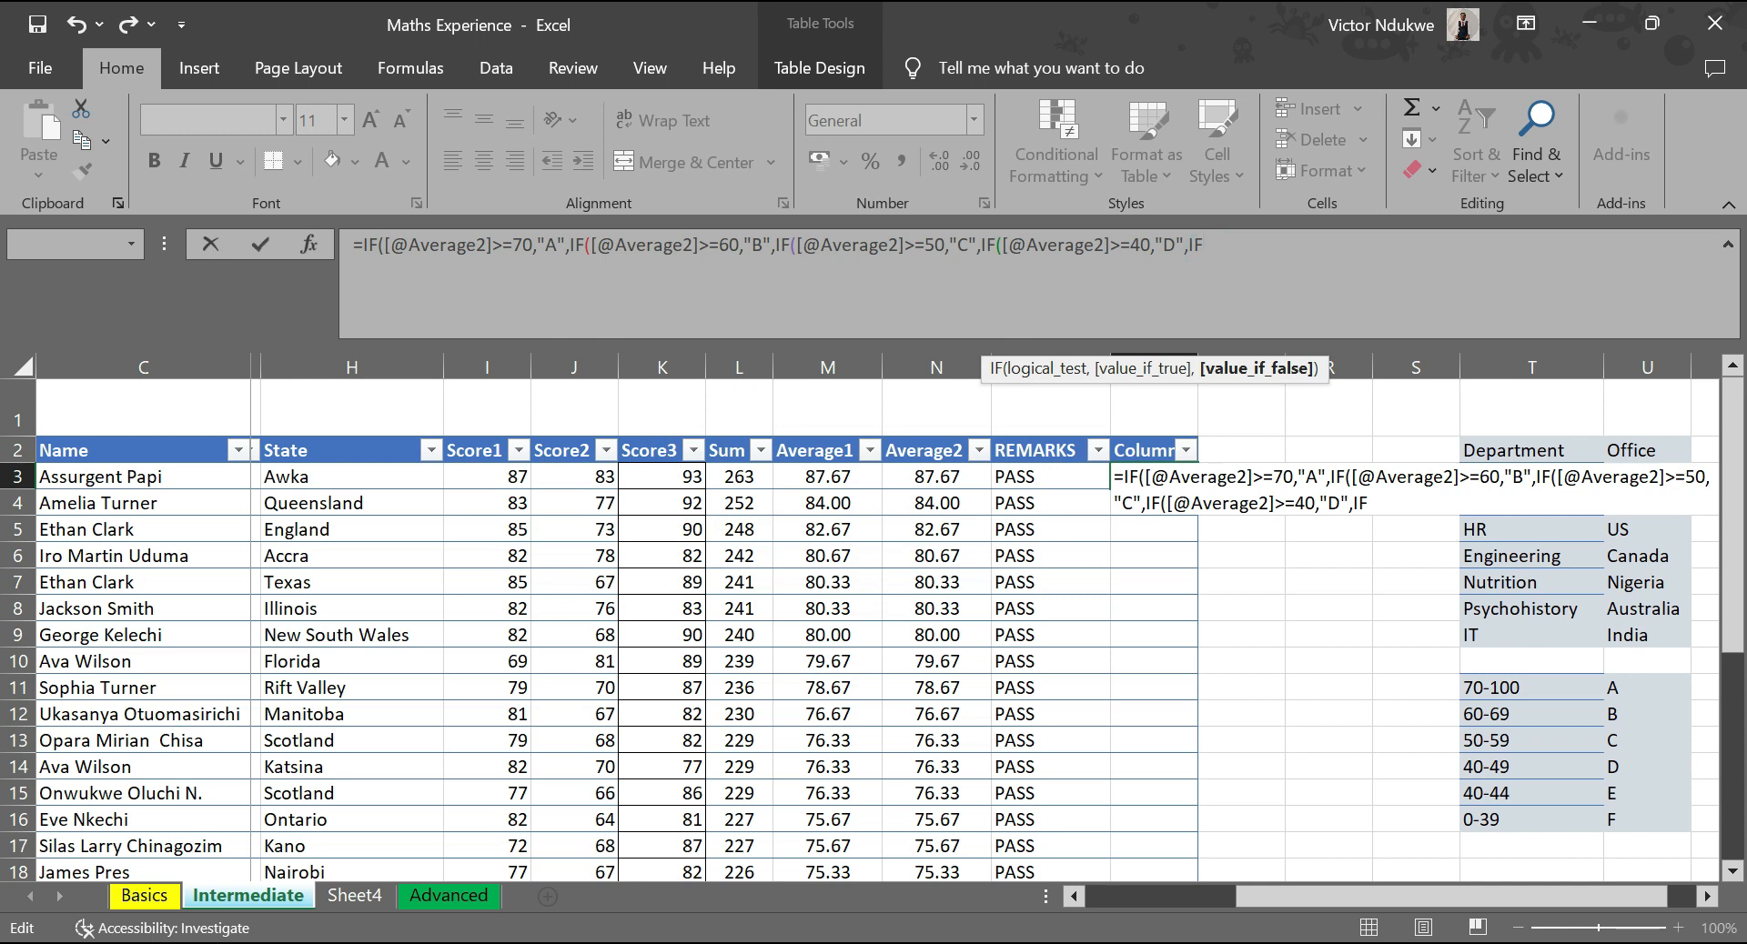
type("(")
left_click(976, 476)
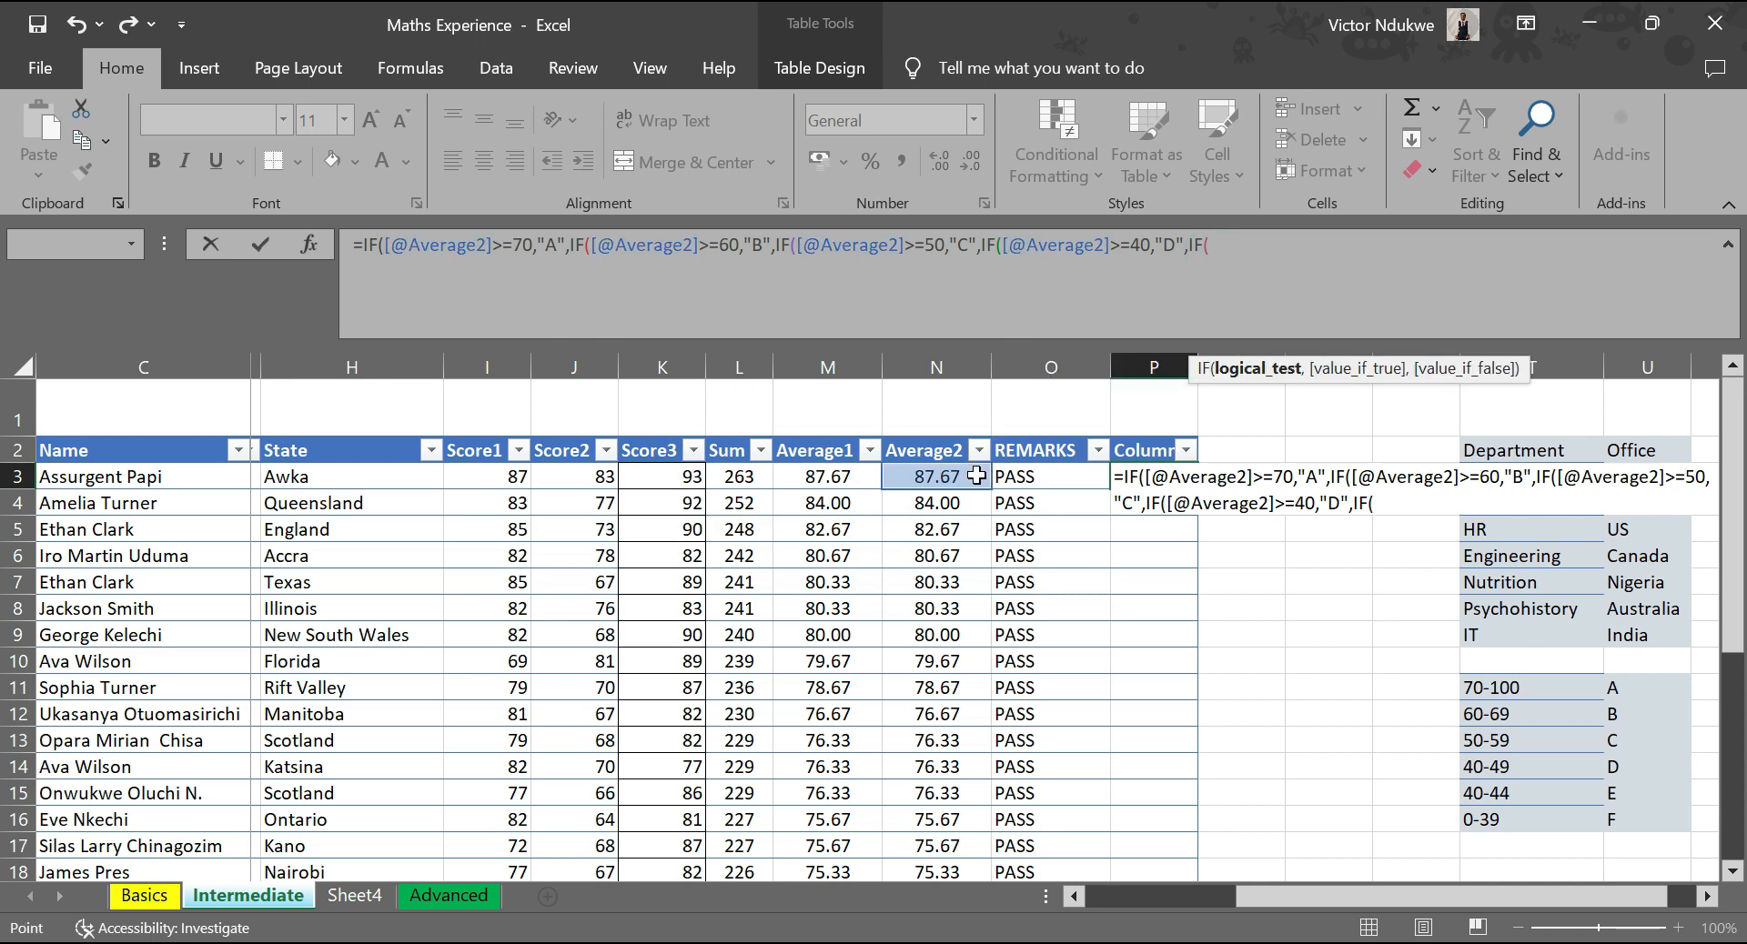
type(">")
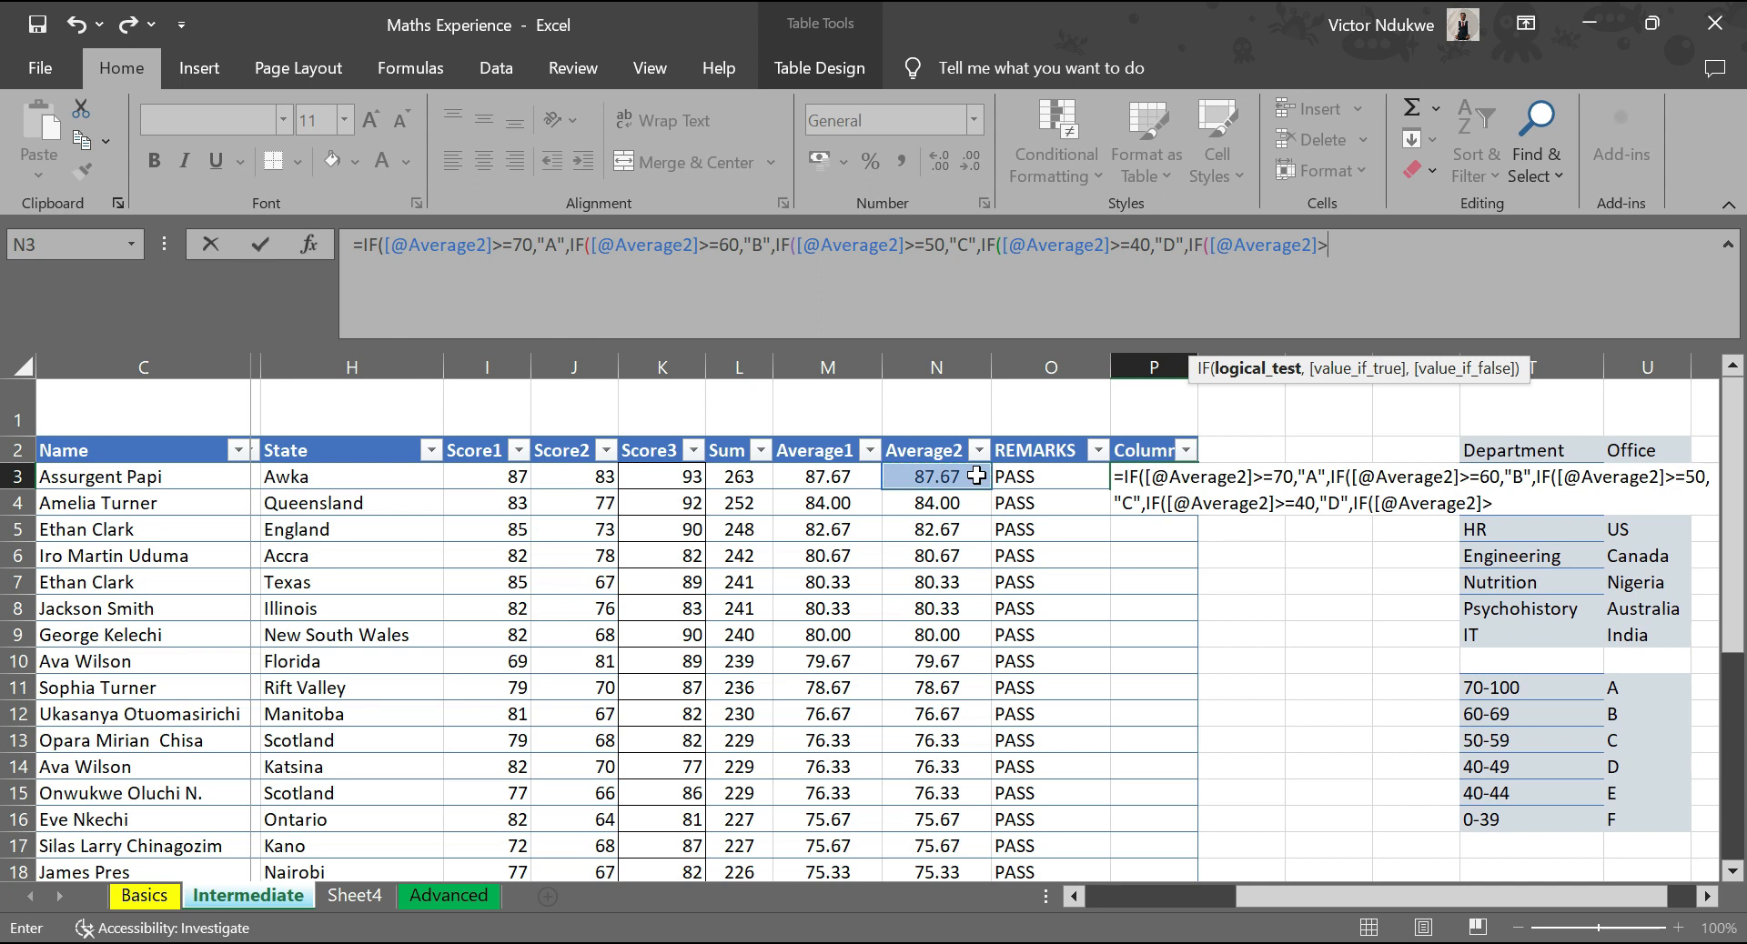
type("=")
left_click(1148, 246)
type("40,")
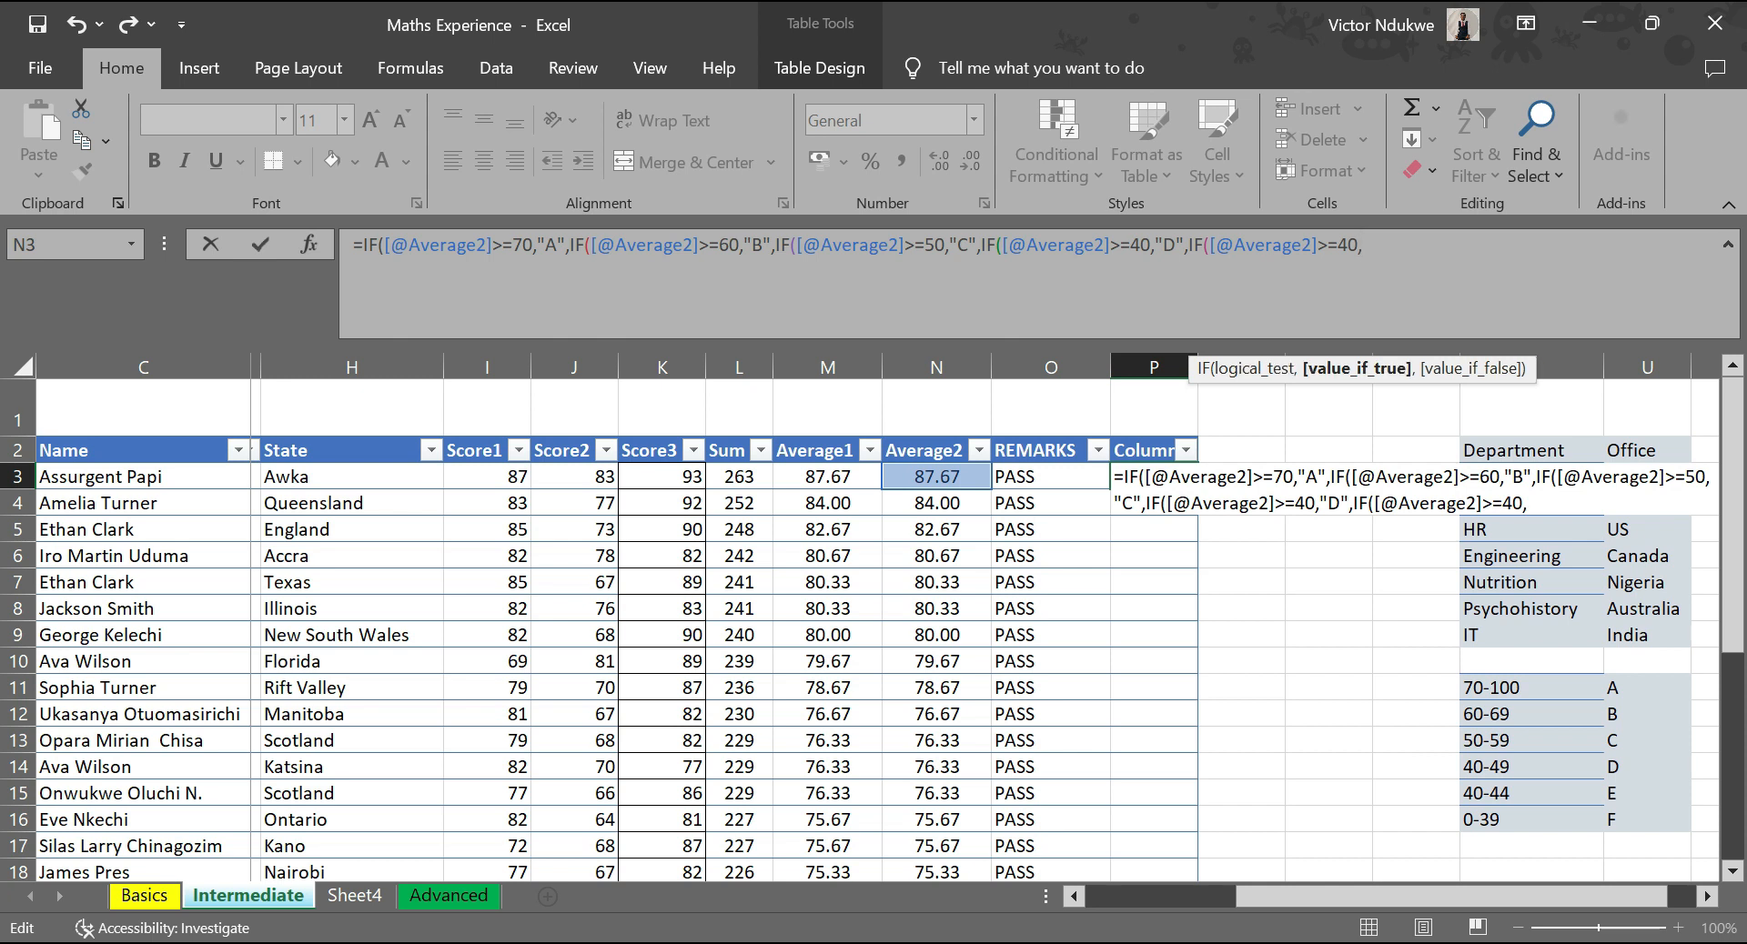
type("\"E\",")
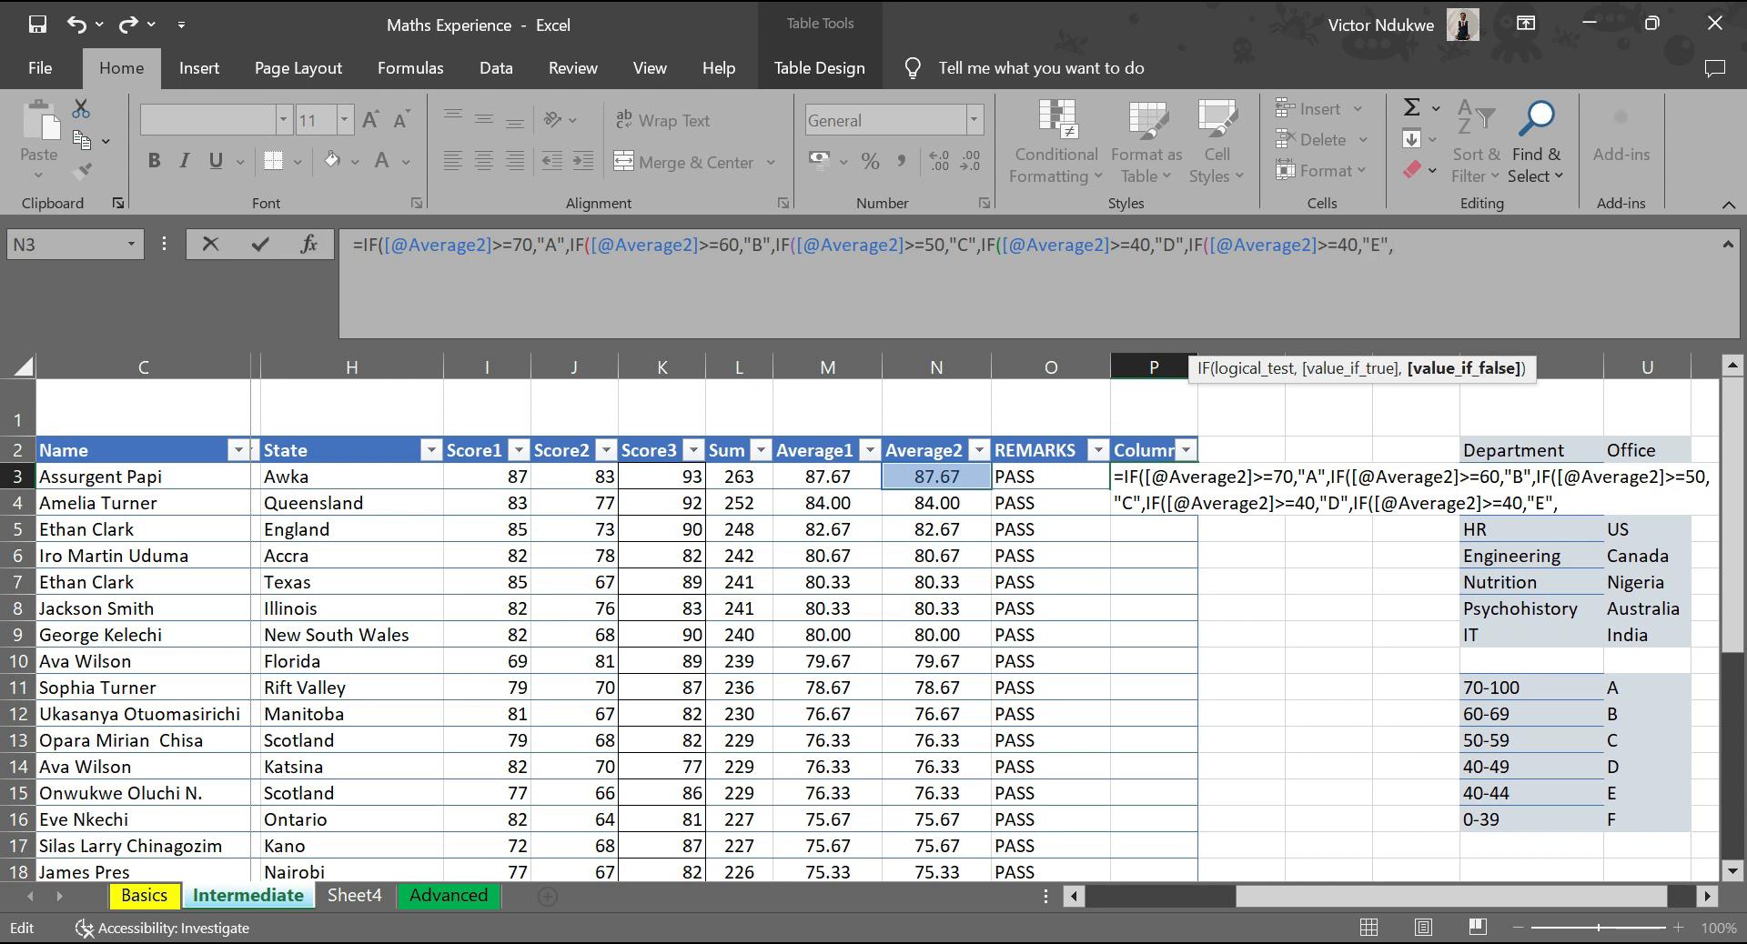
type("IF")
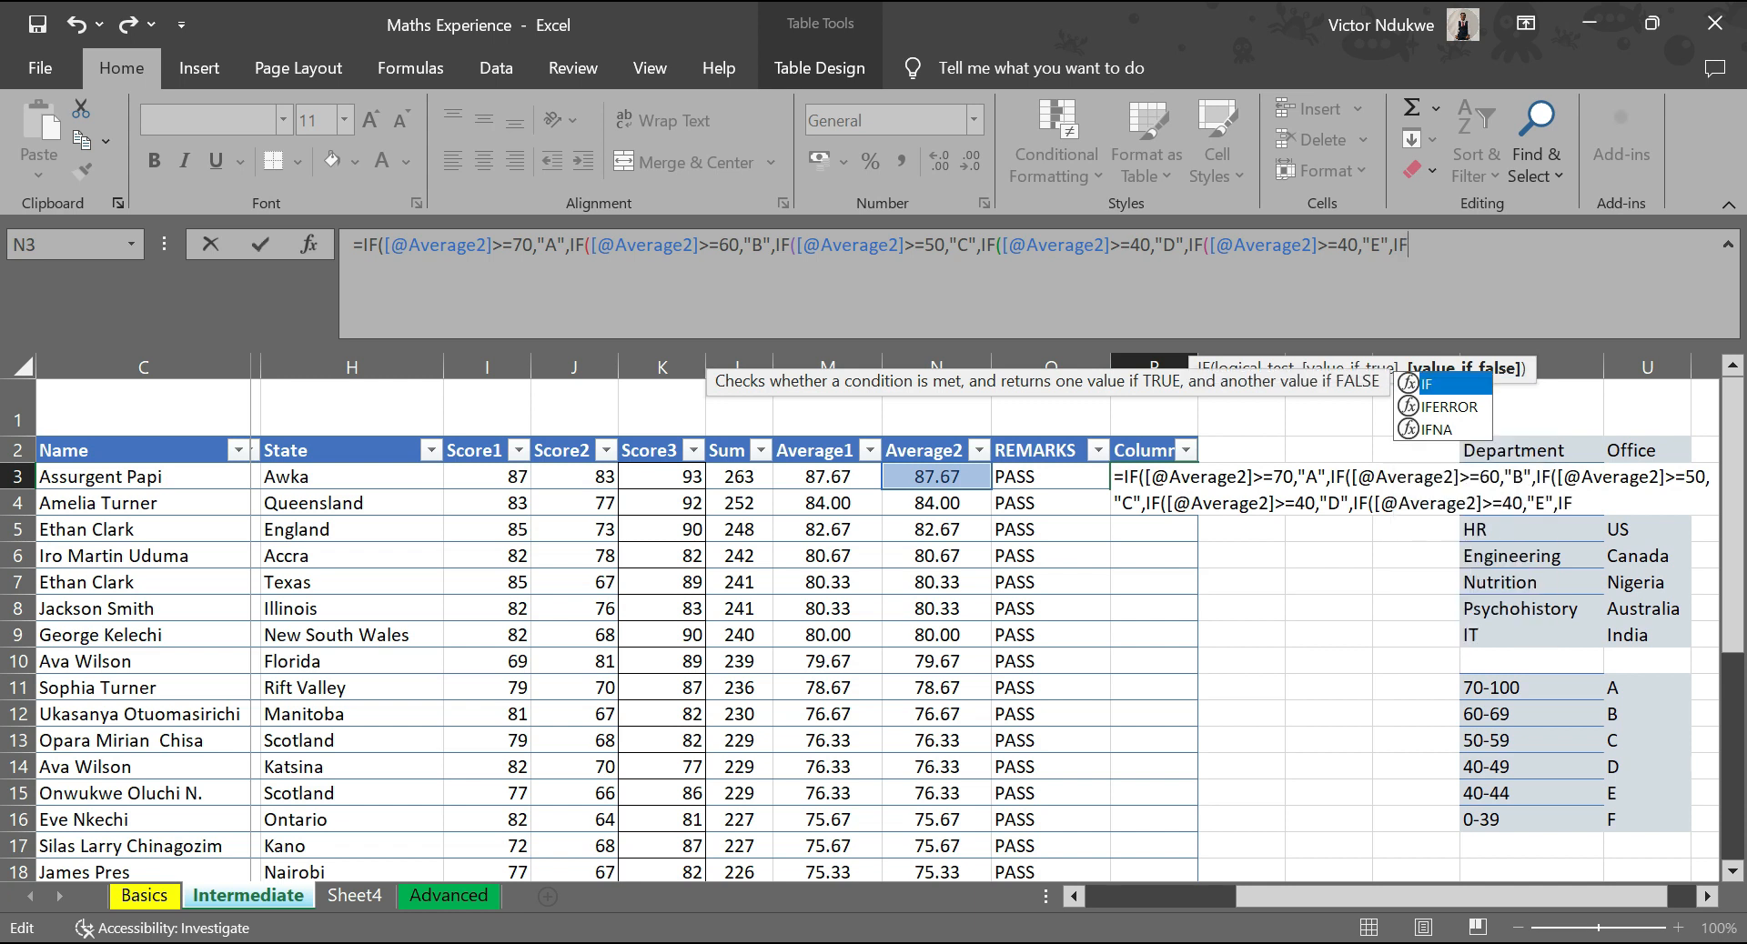
type("(")
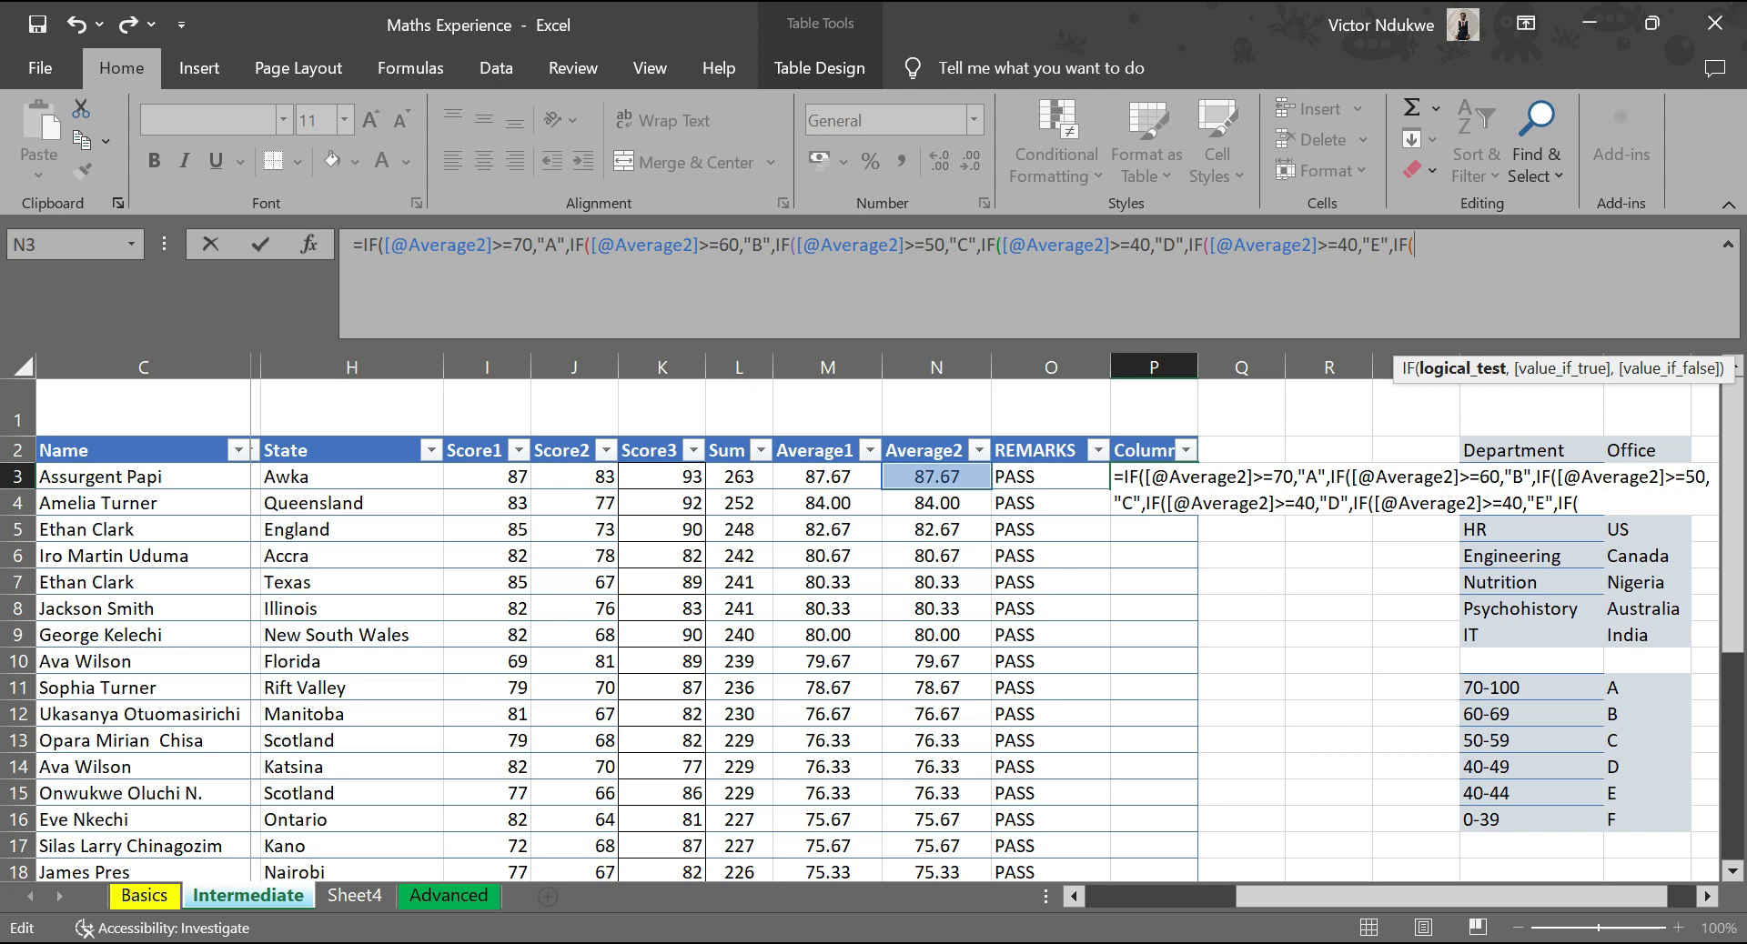
left_click(942, 480)
type("<")
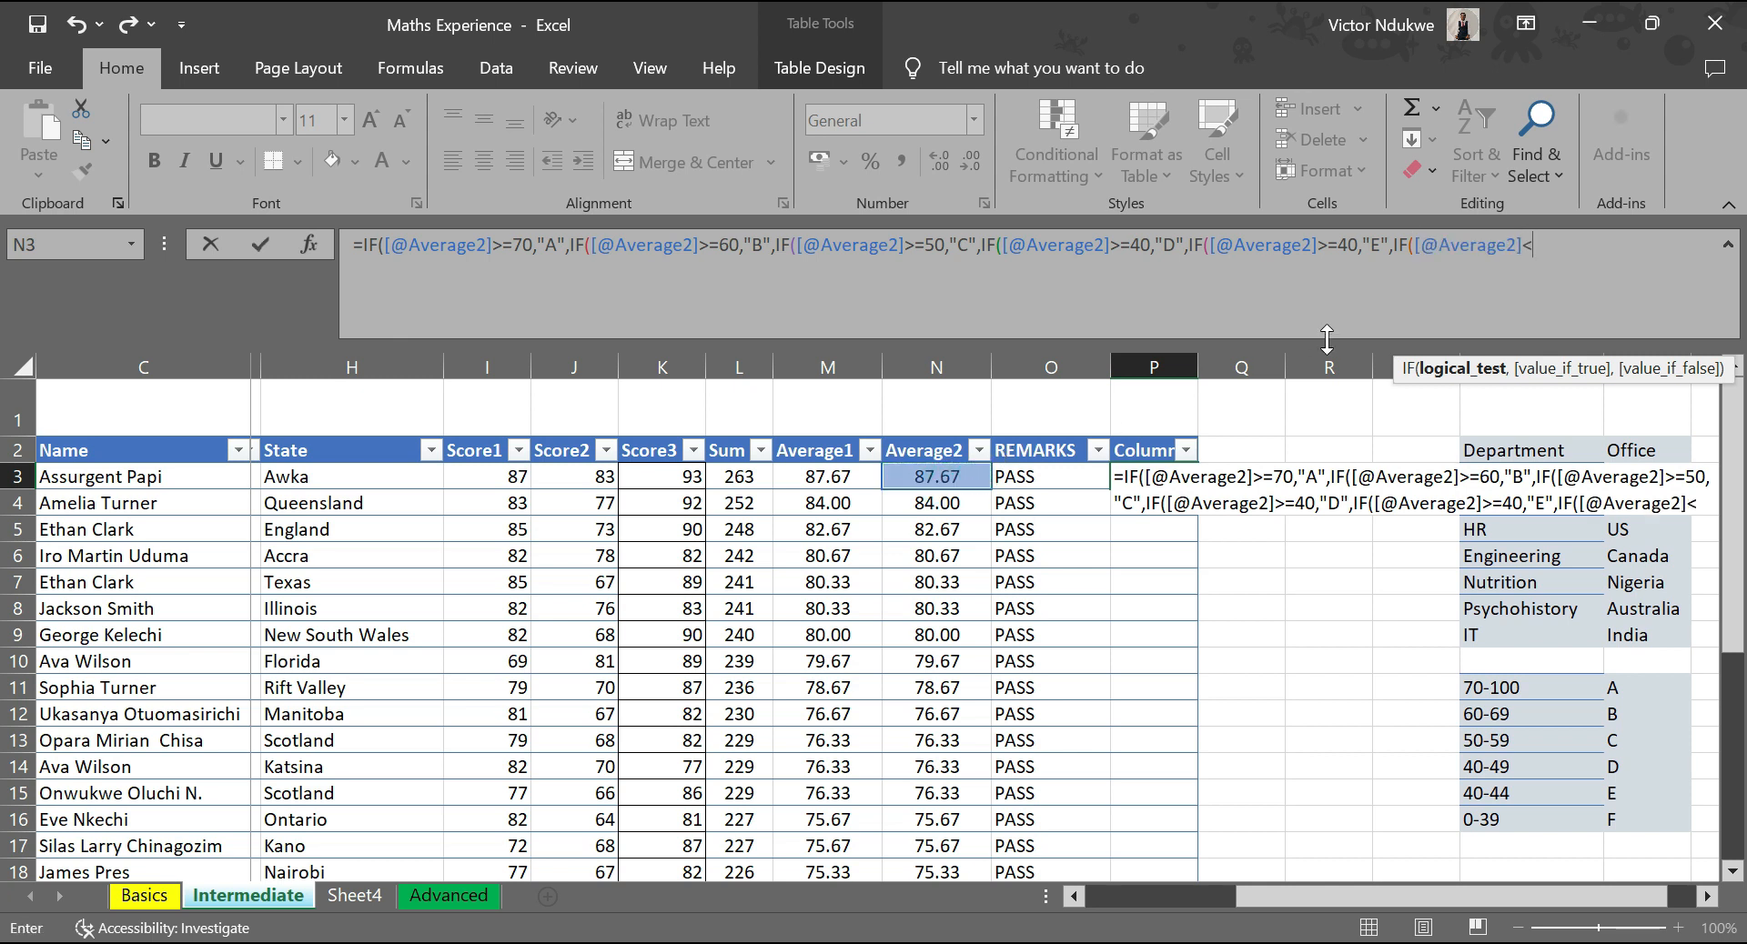
type("39")
key("Return")
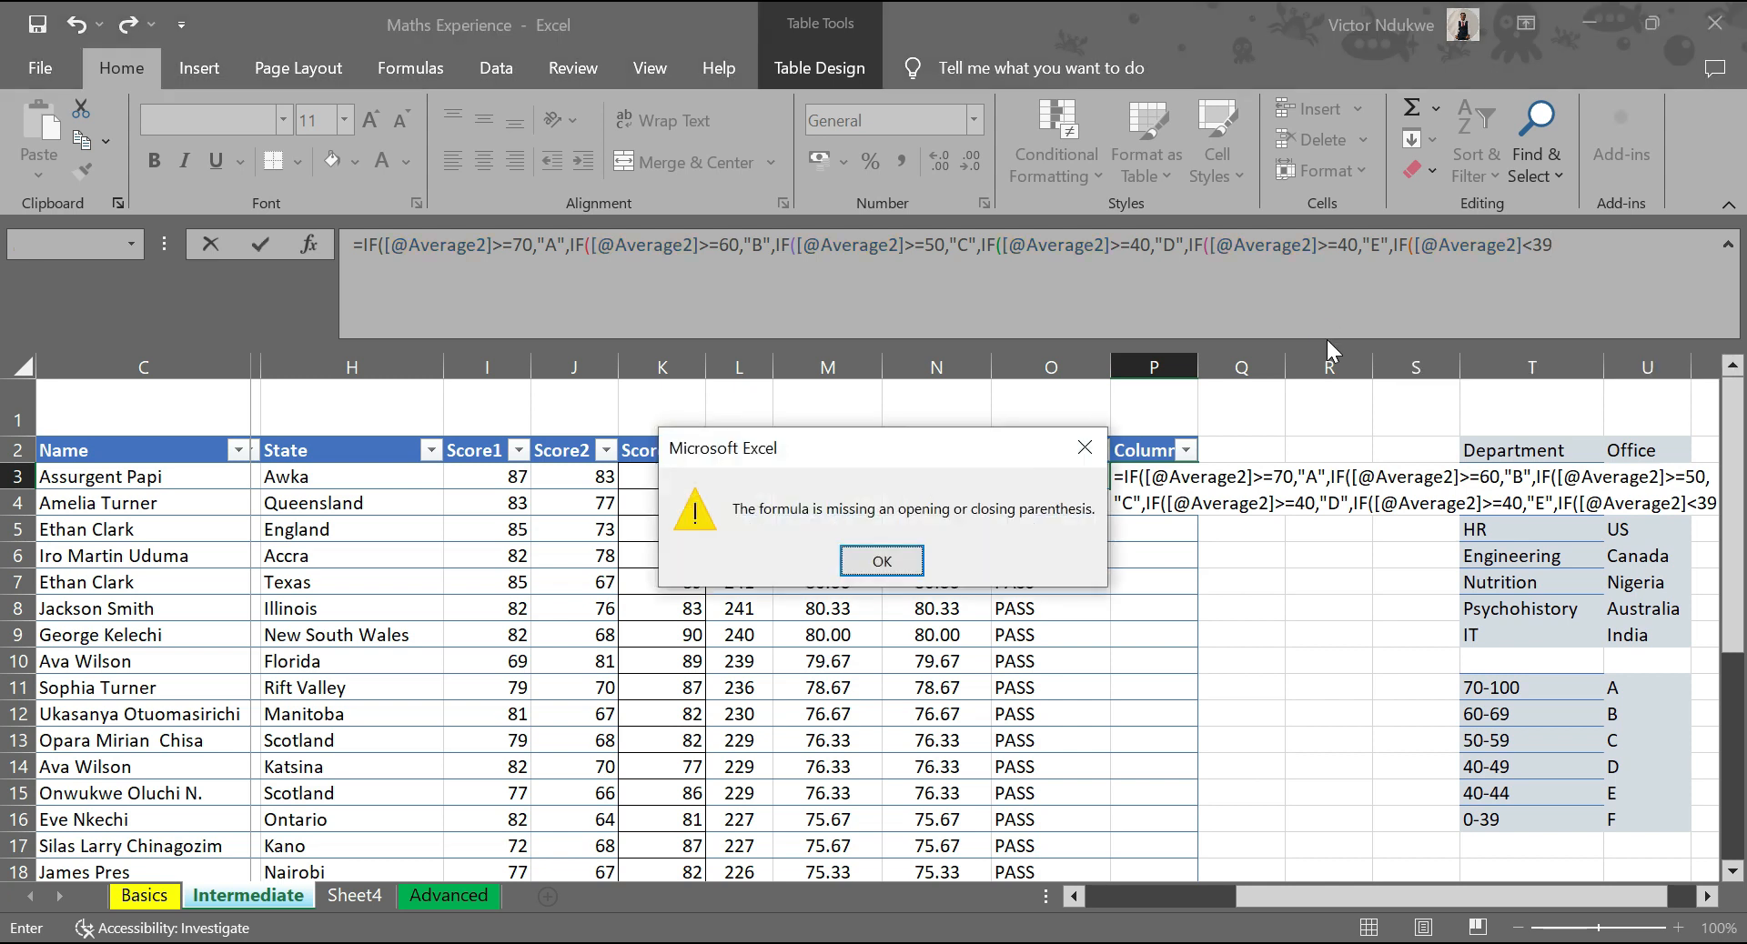
key("Return")
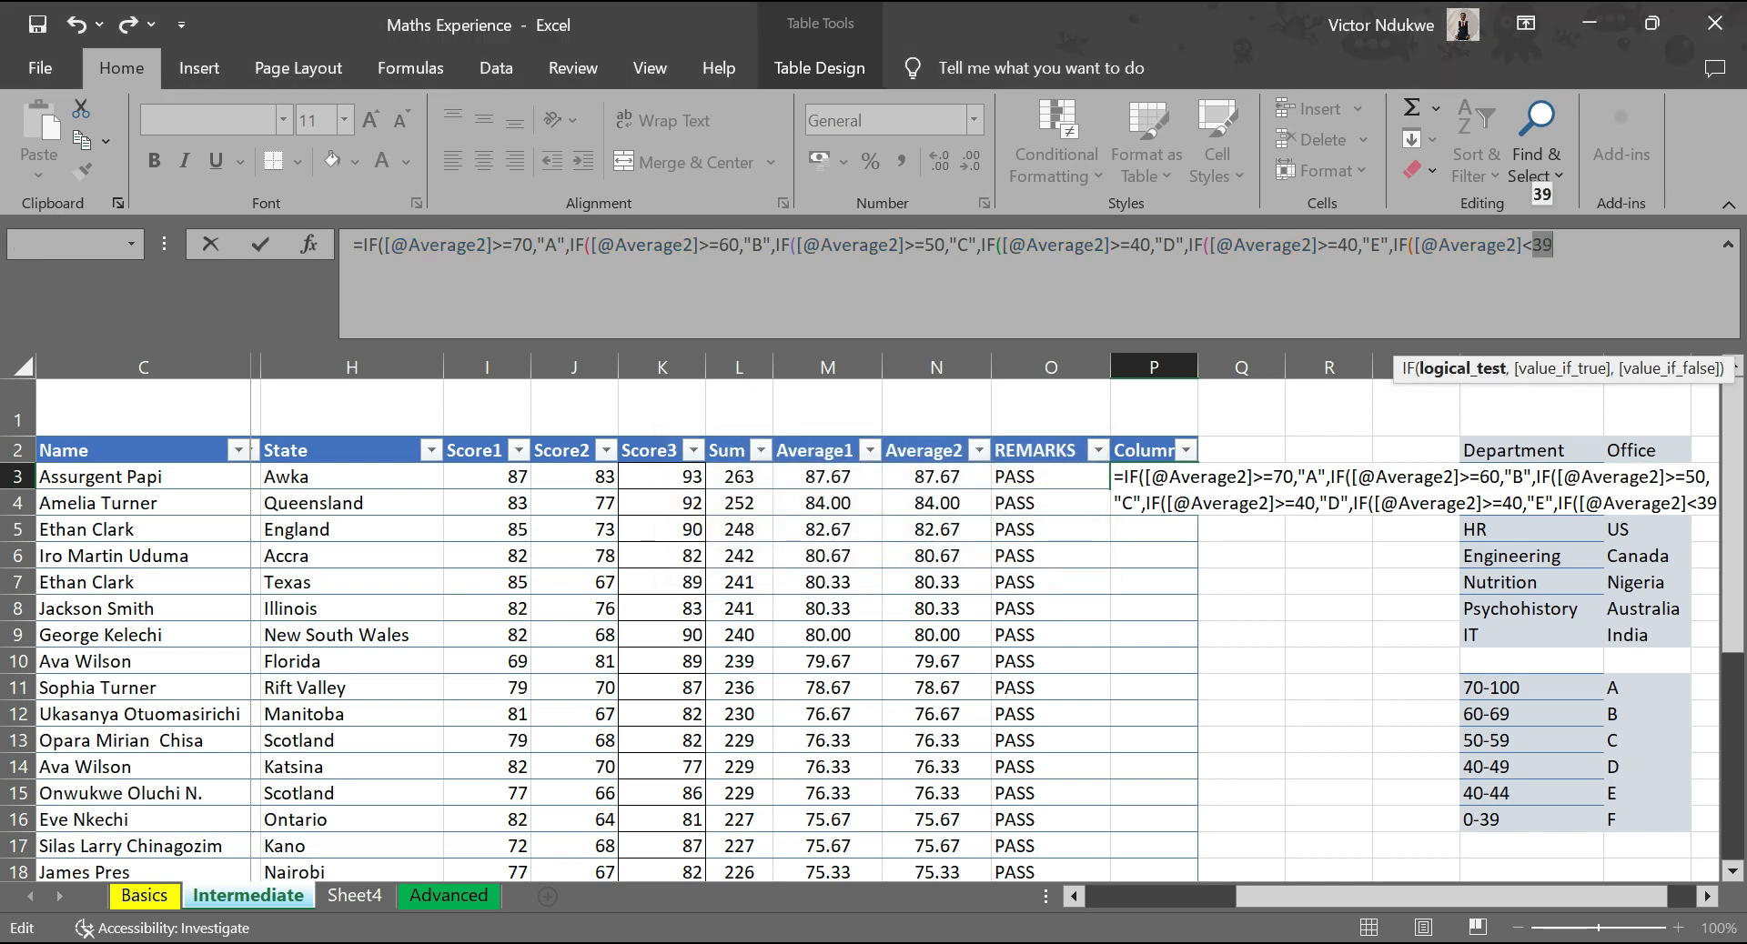
left_click(1554, 245)
type("=39")
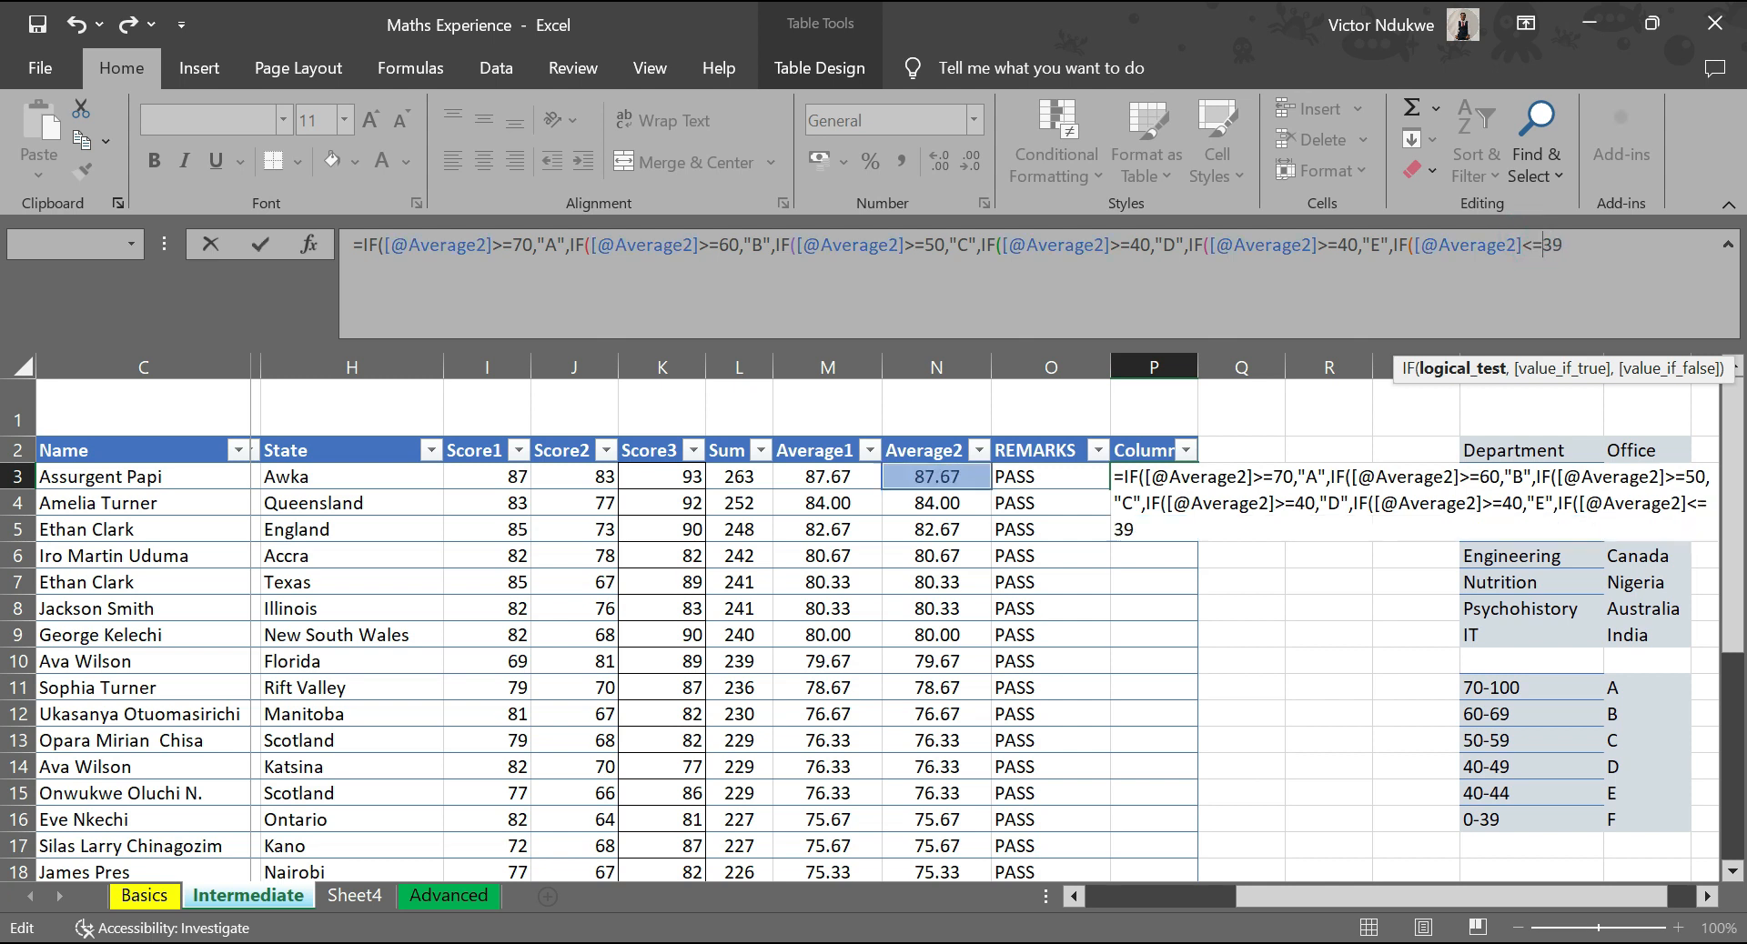
type(",")
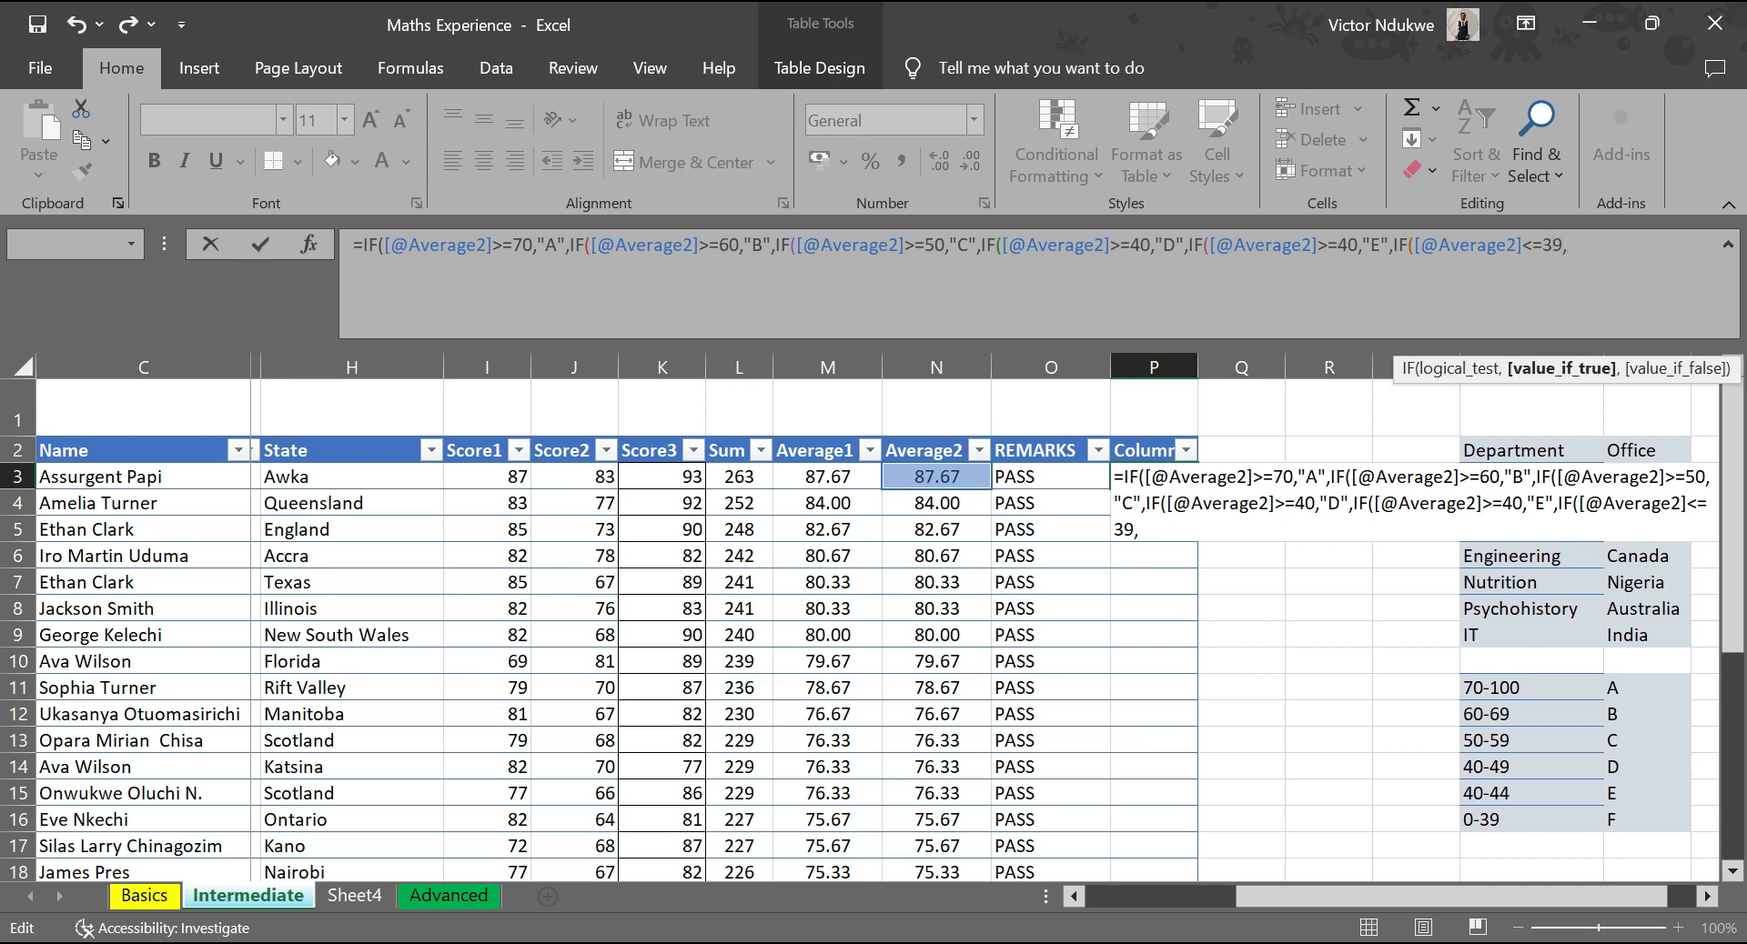
type("\"")
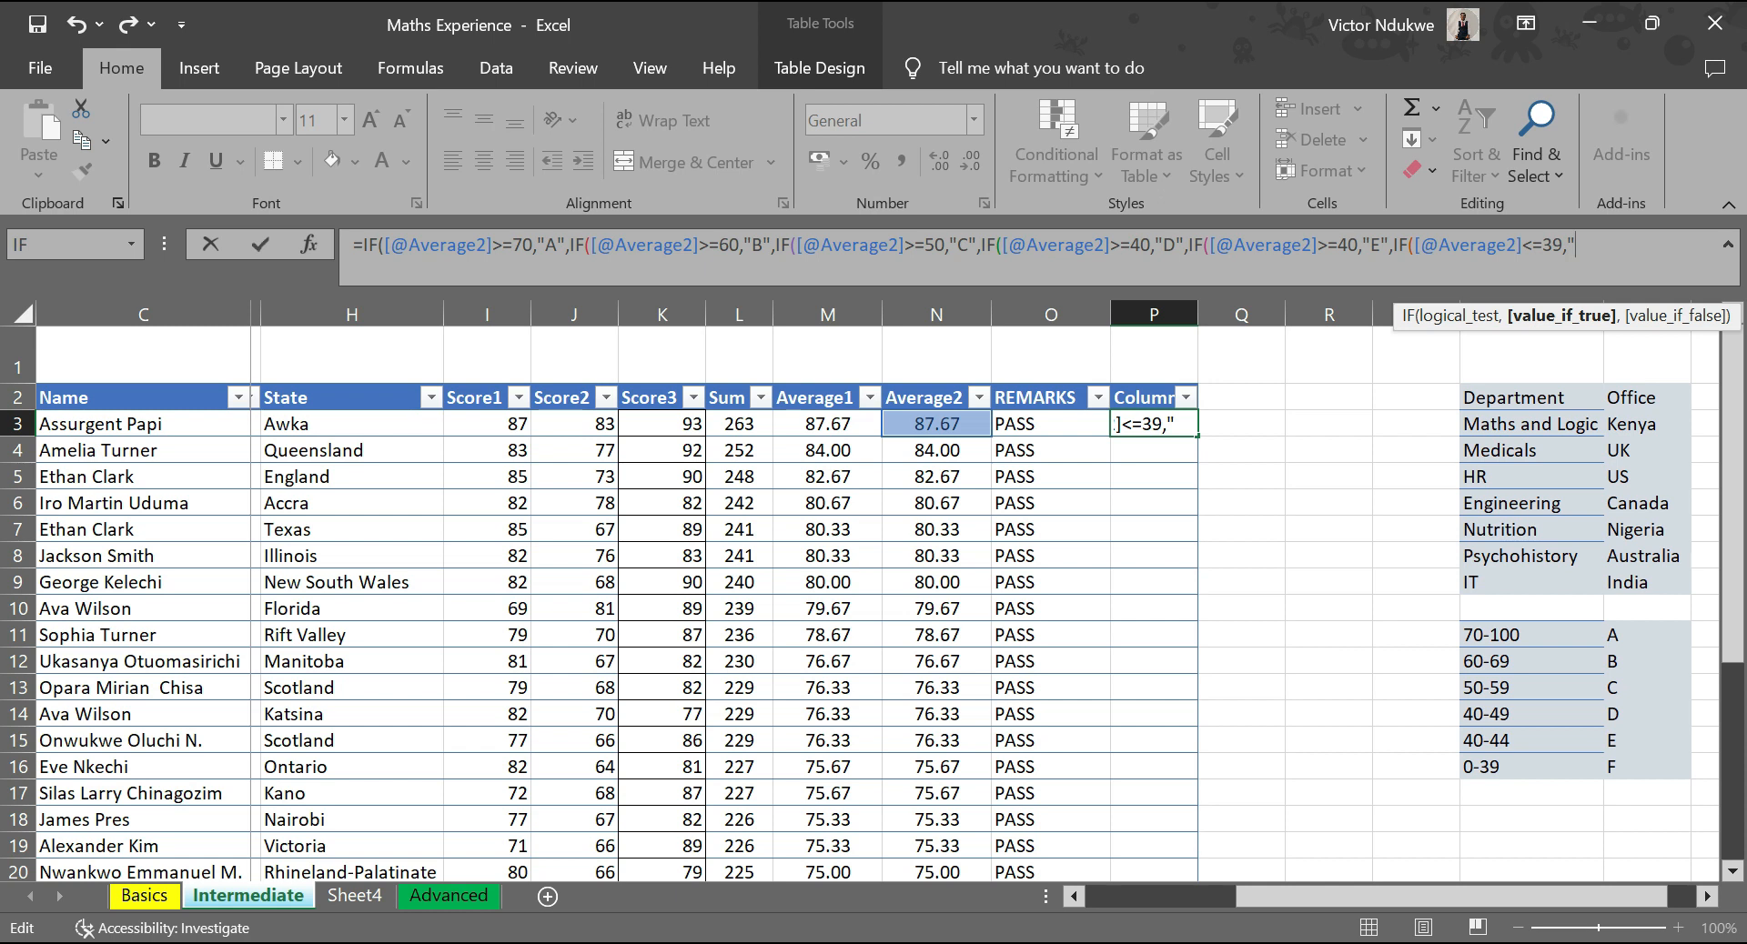
type("F\"")
- Close all six nested IFs, enter the formula in P3, and fill it down the grade column to row 32
type(")")
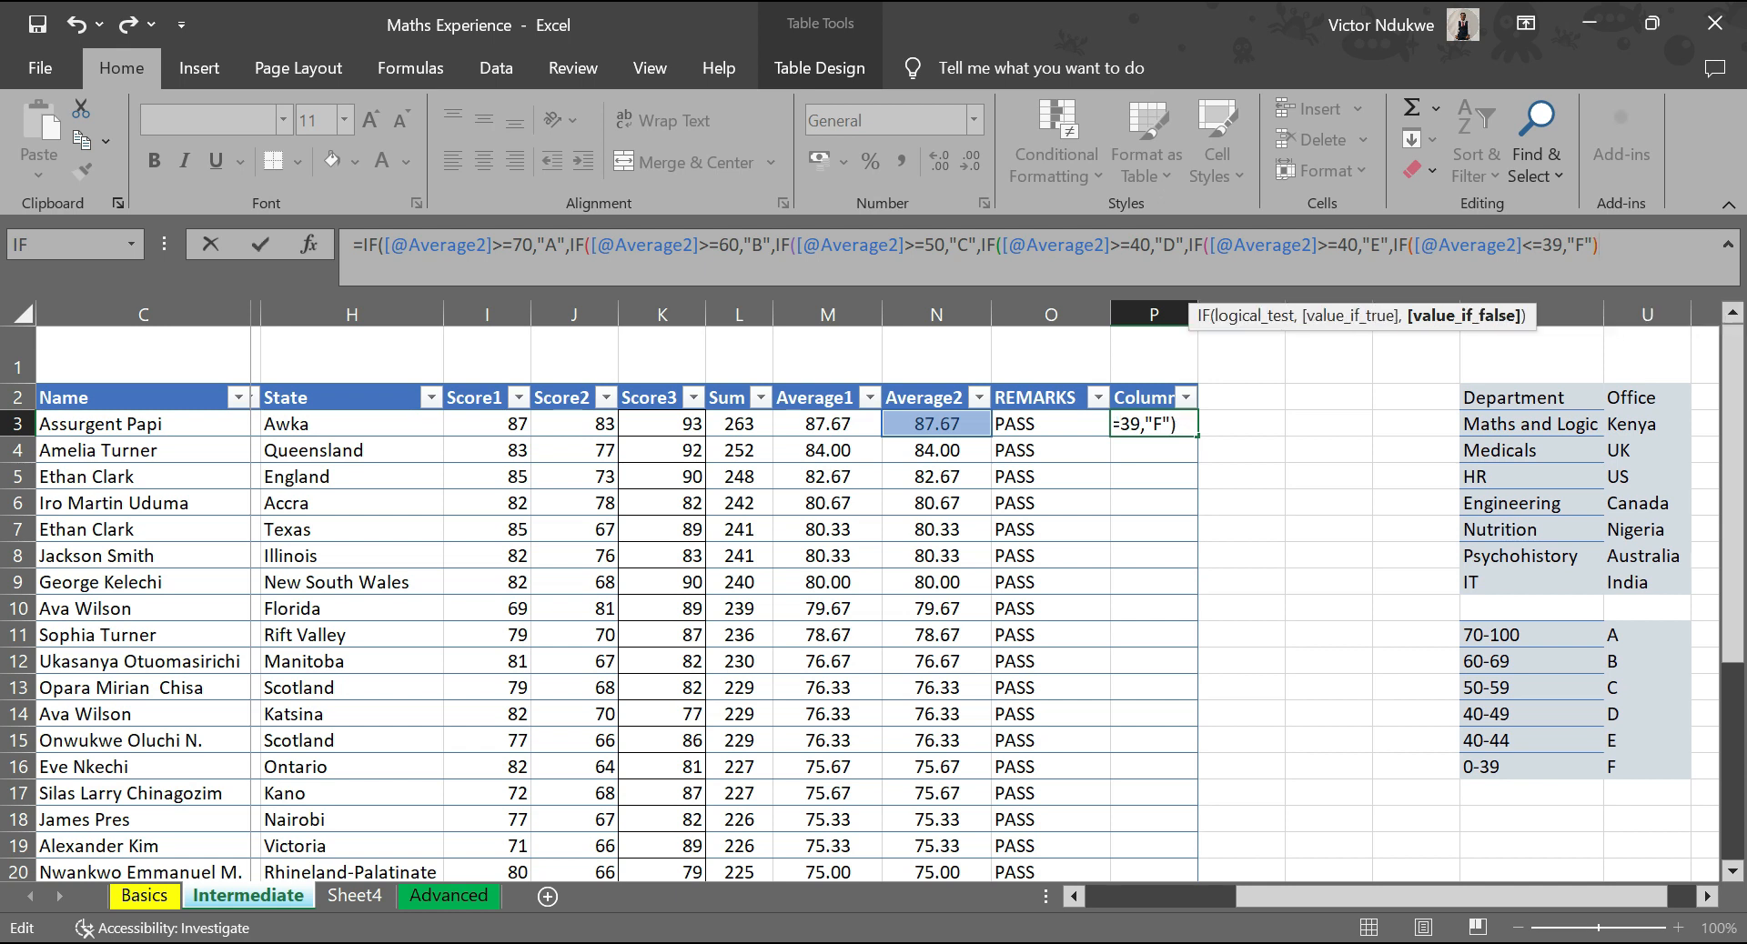
type("))))")
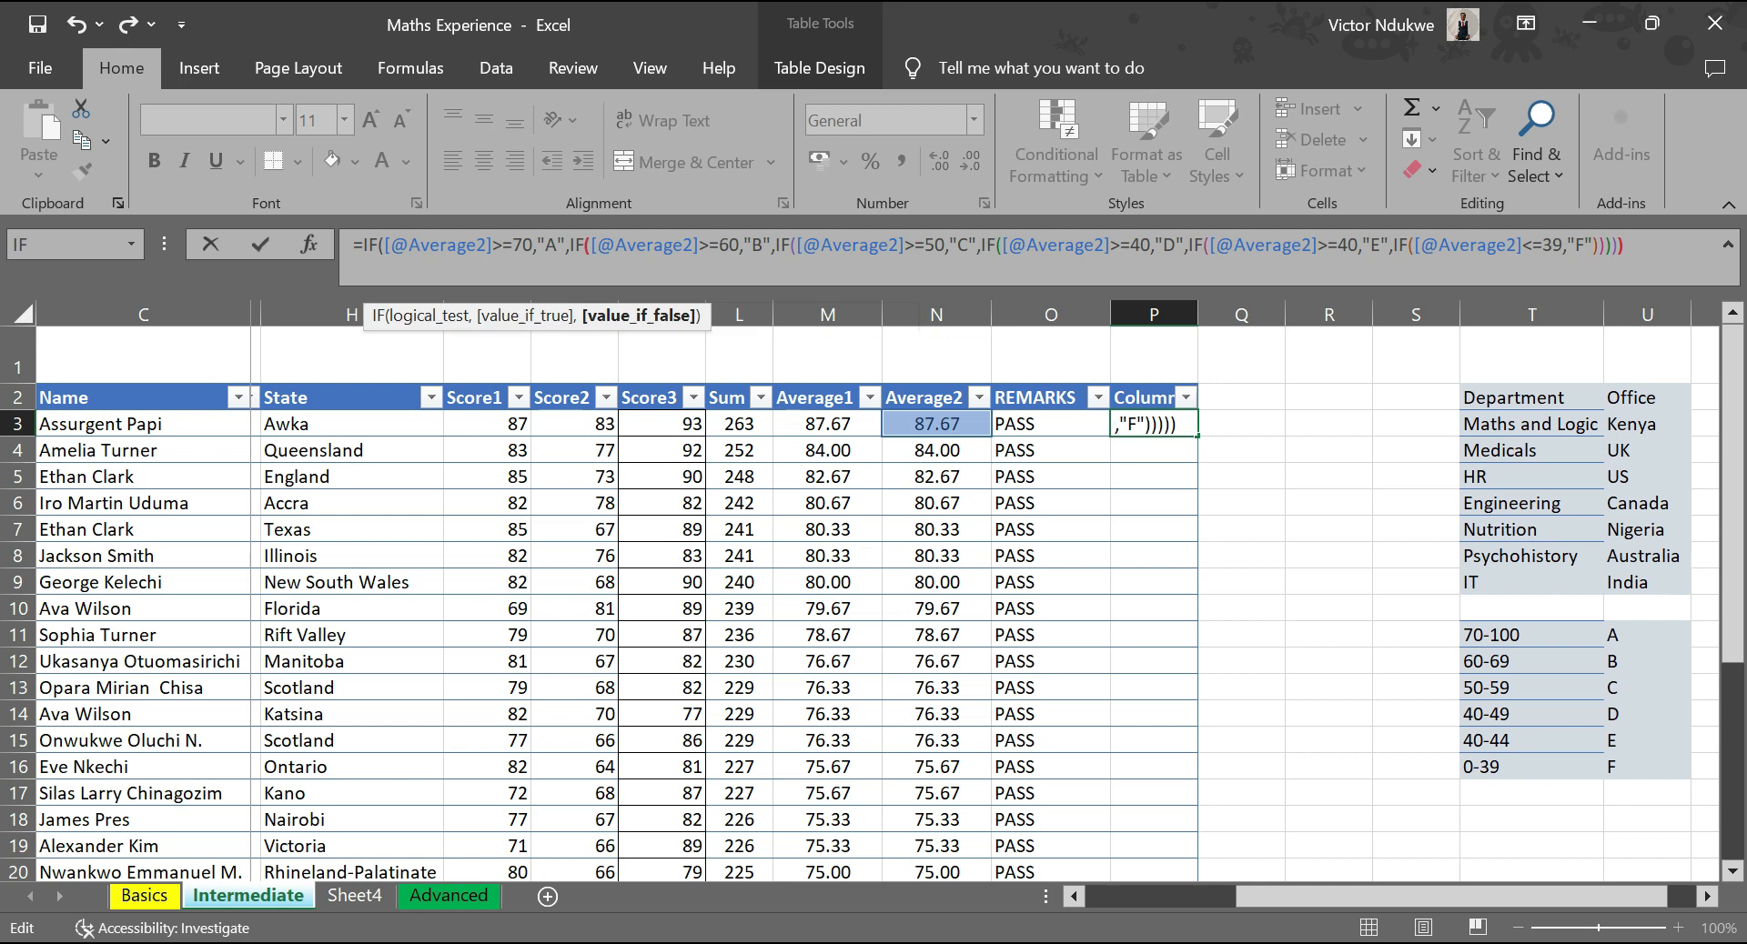
type(")")
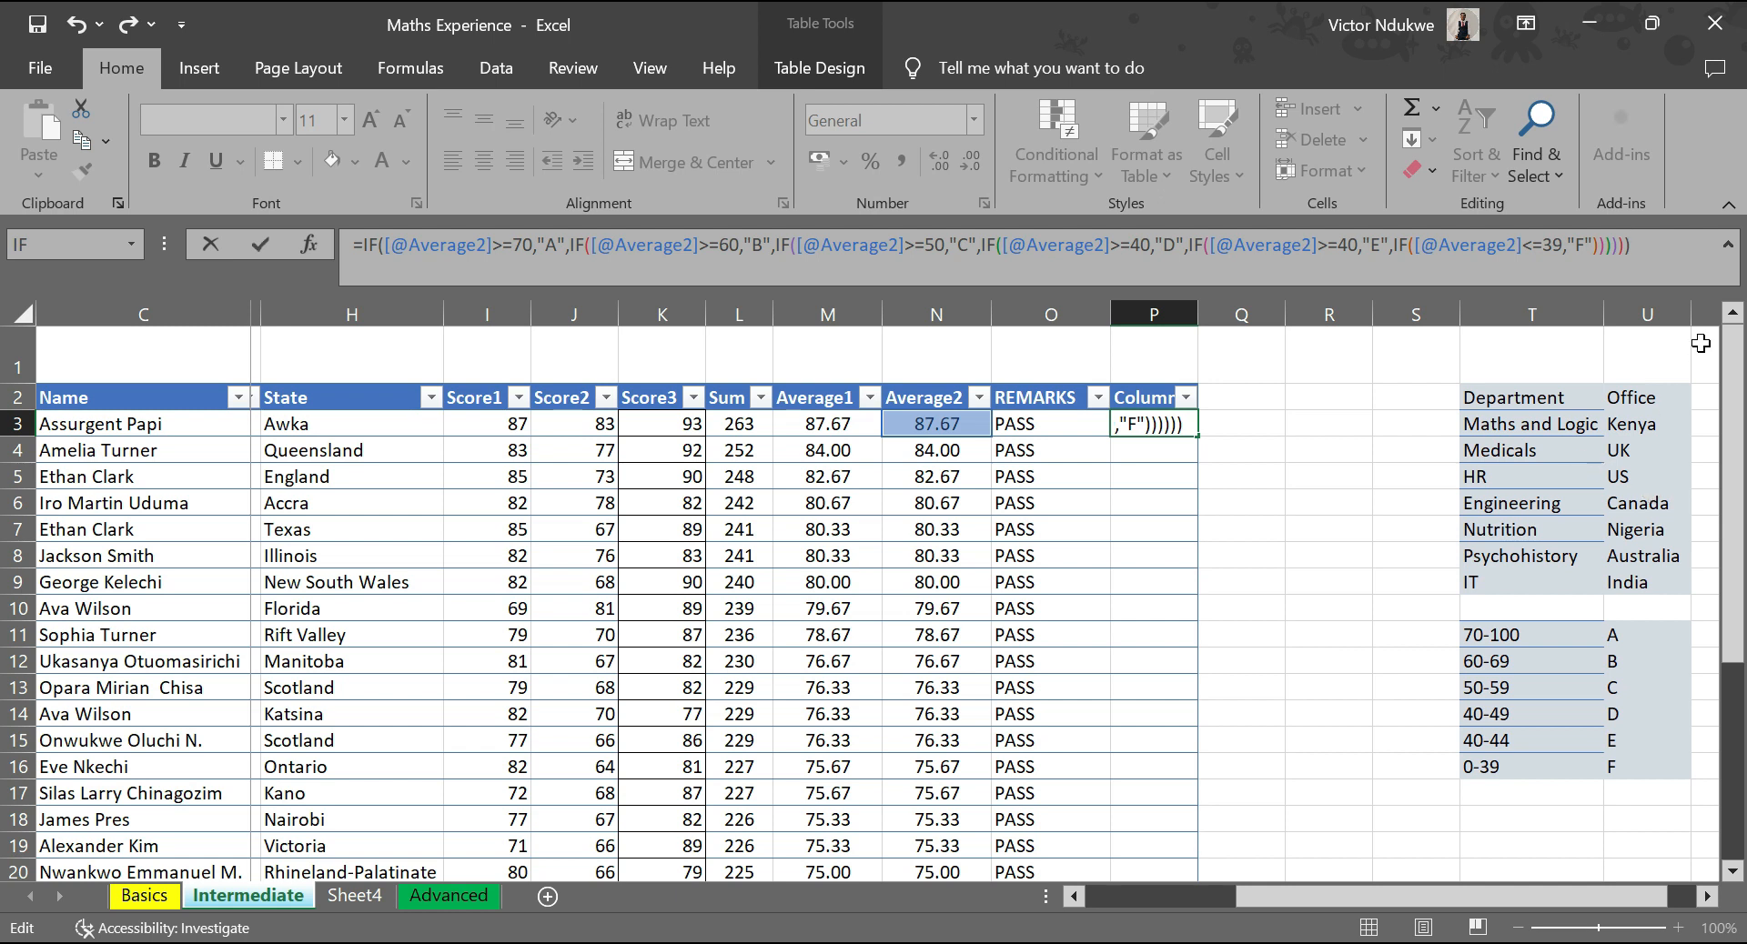
key("Return")
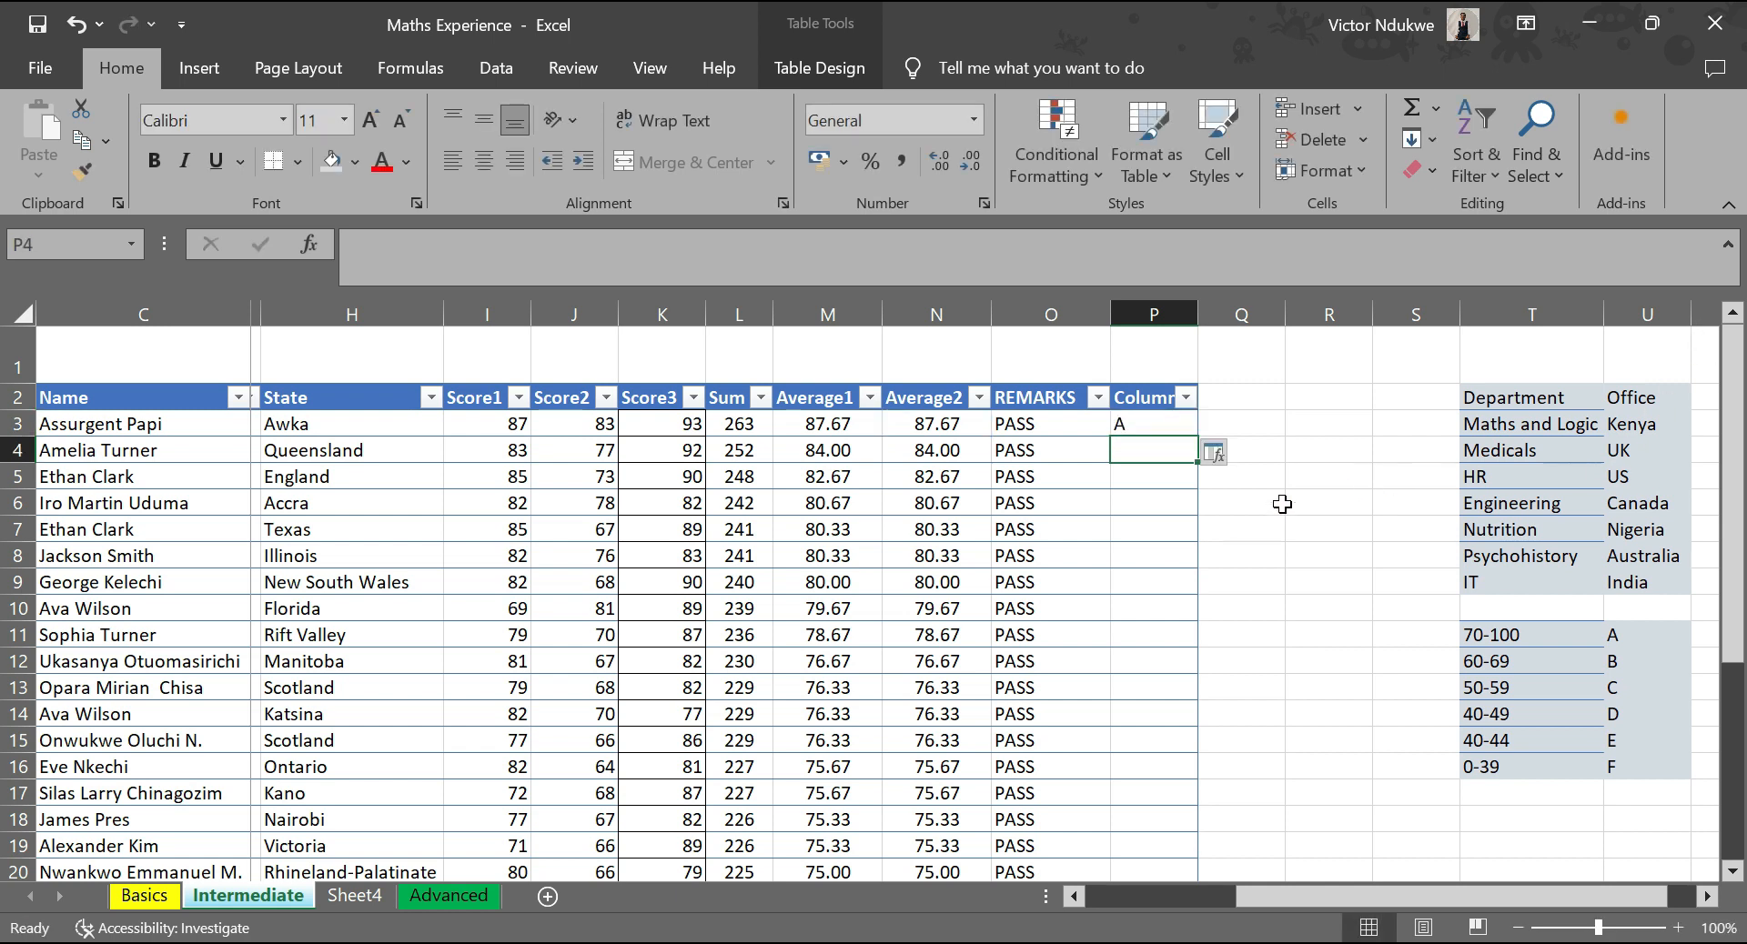
left_click(1148, 424)
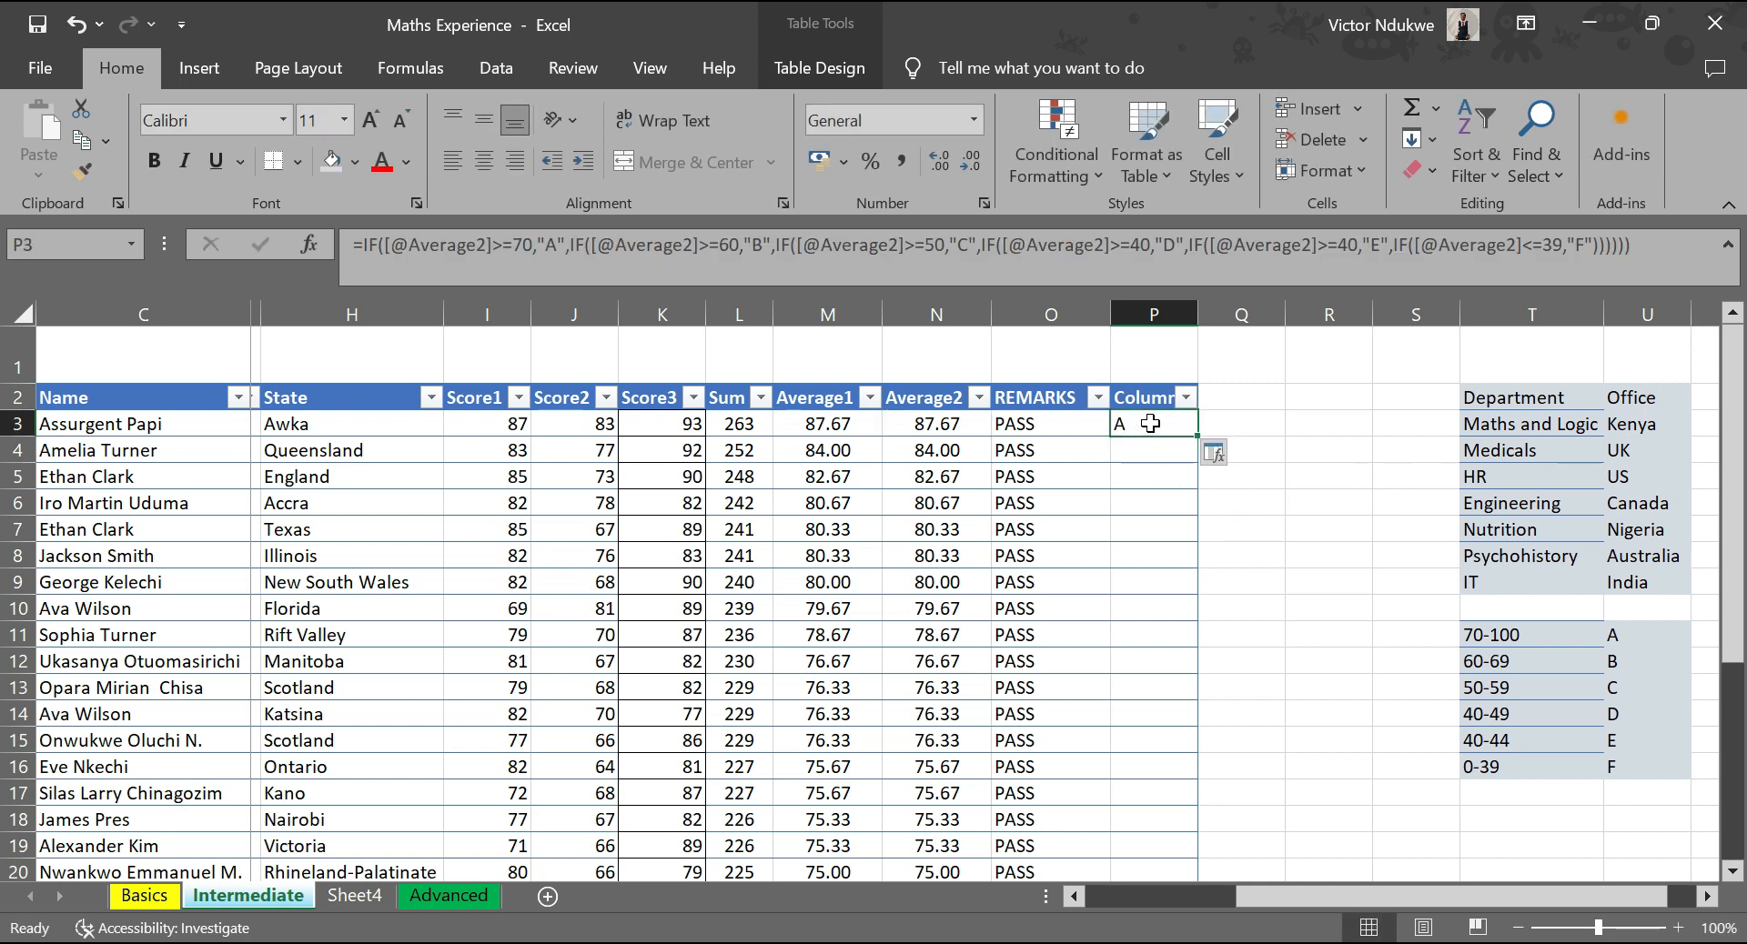
double_click(1198, 437)
- Compare the filled letter grades with the averages and the grading scale, down to the last student in row 32
scroll(1153, 583, "down", 6)
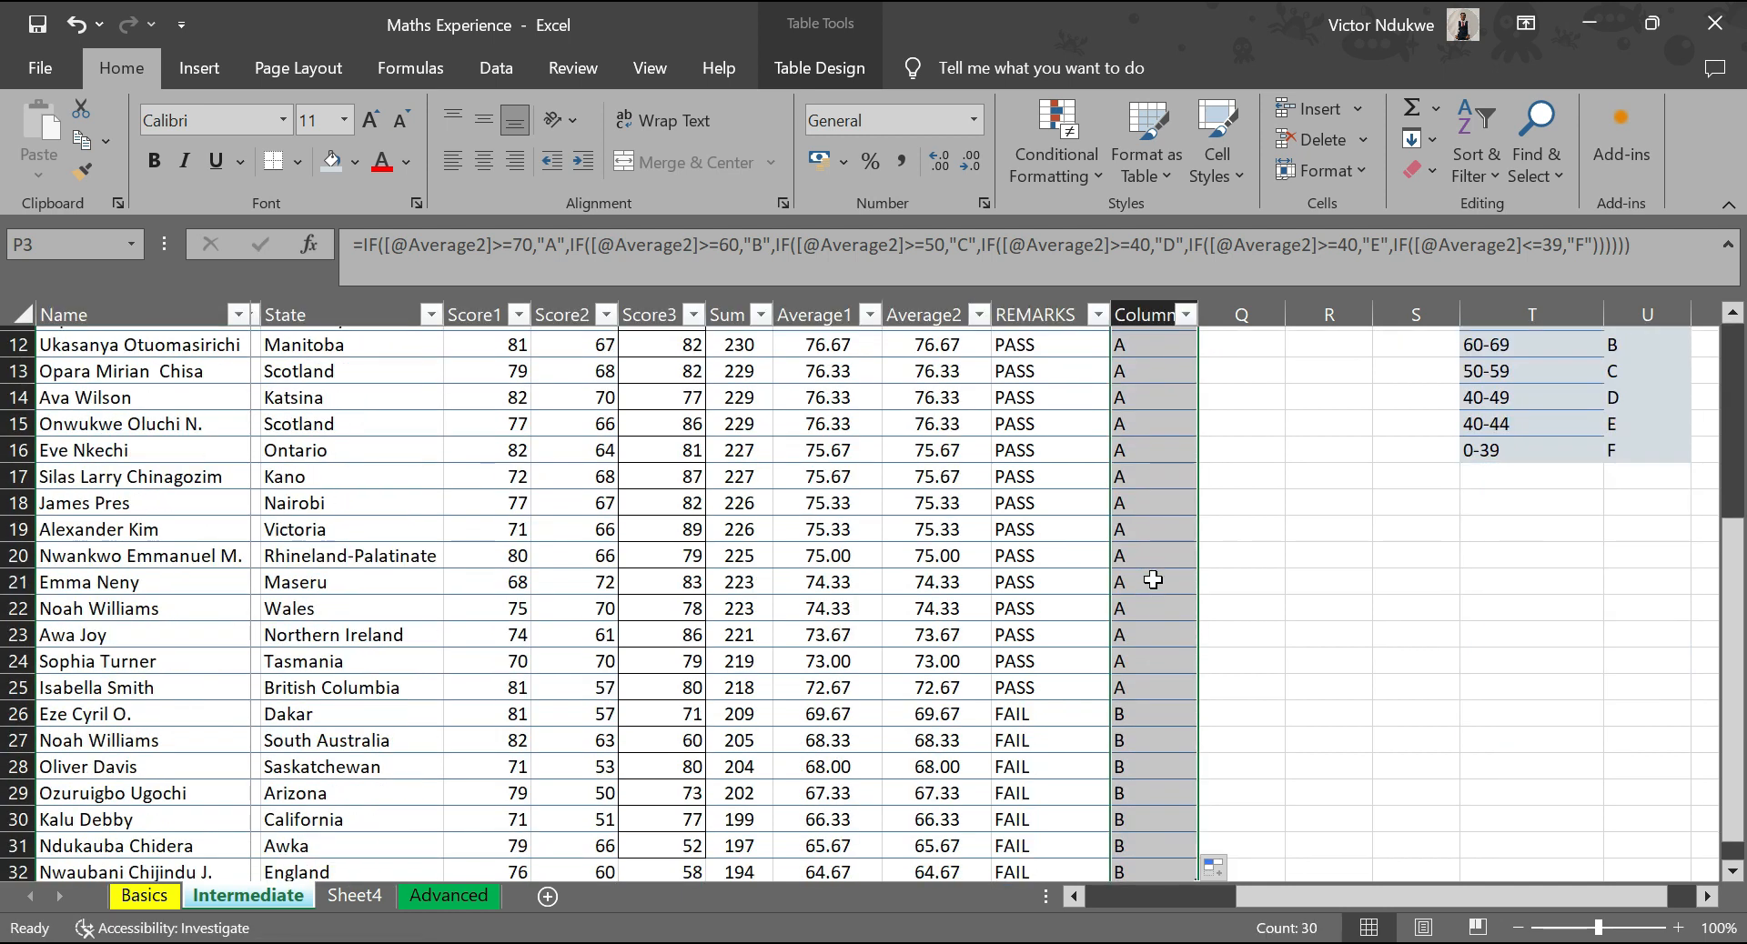
scroll(1154, 586, "down", 1)
scroll(1154, 586, "up", 4)
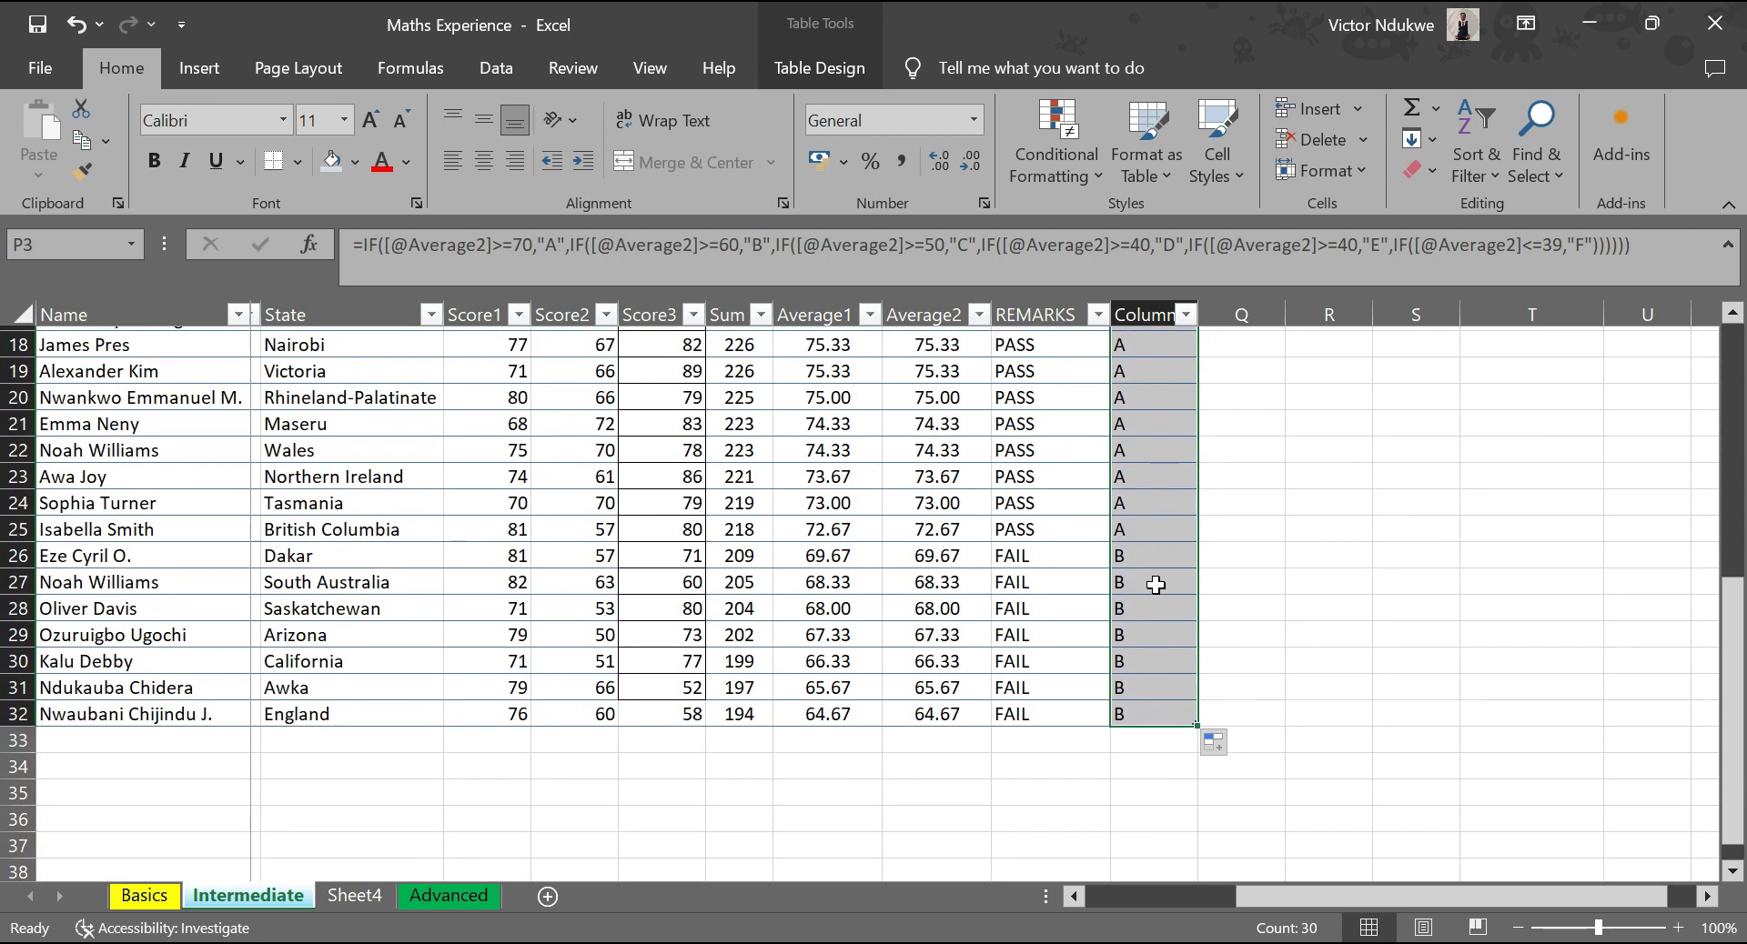
scroll(1155, 585, "up", 3)
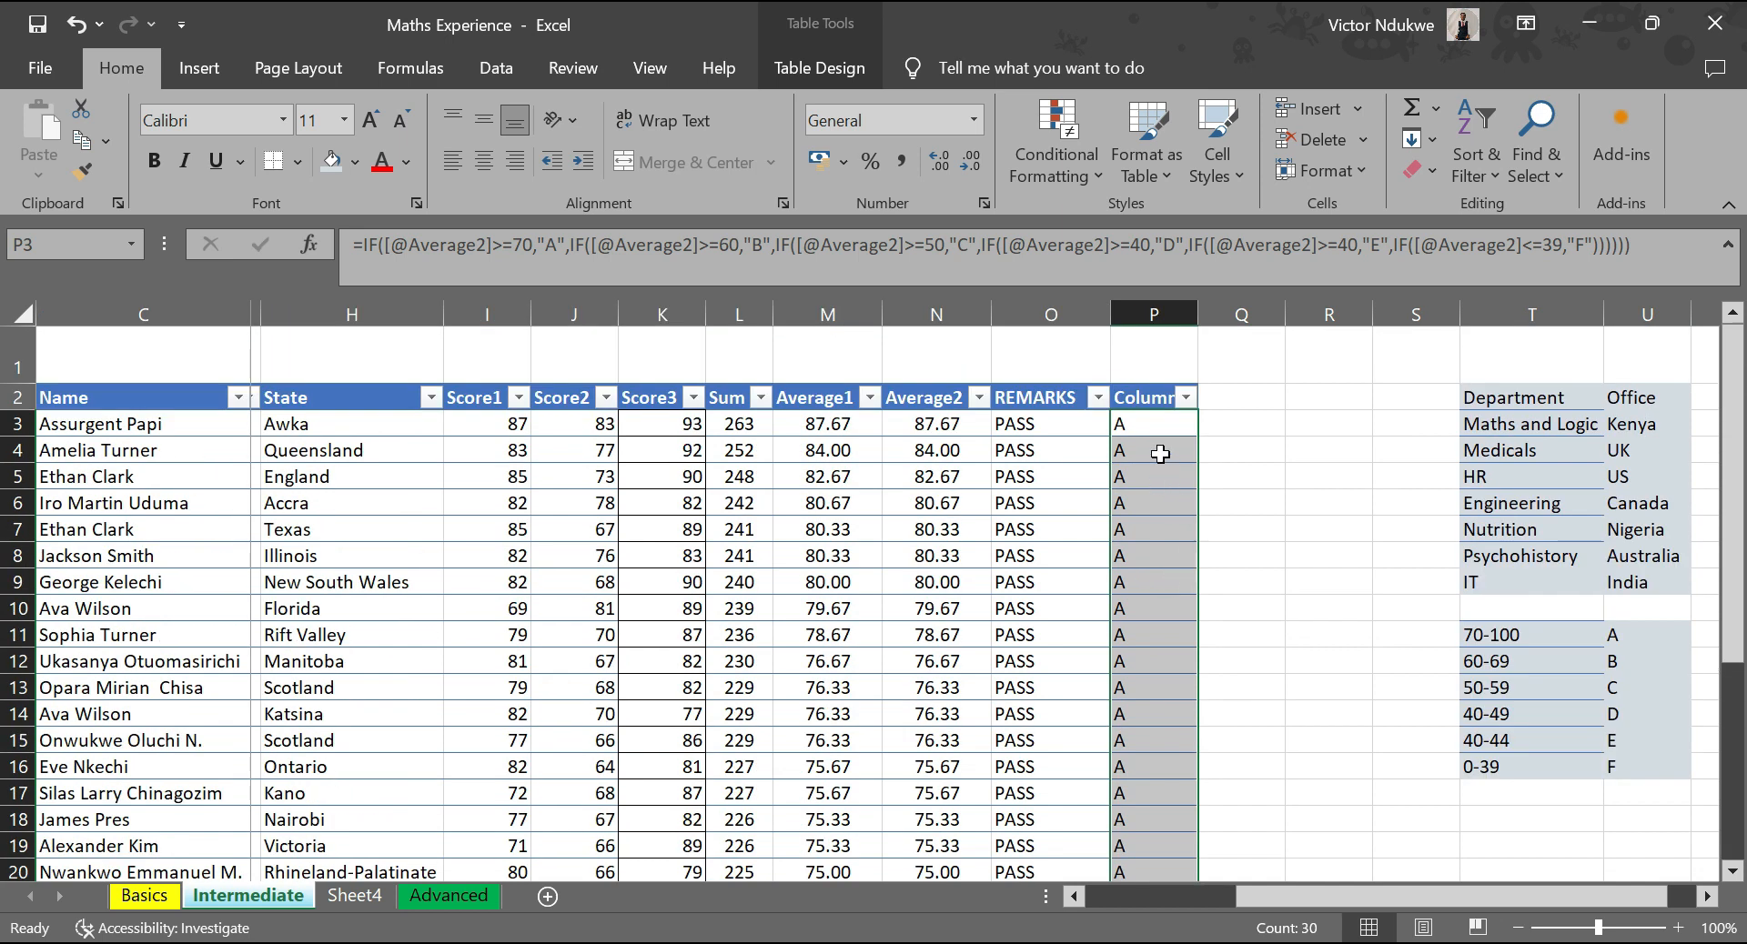
scroll(1157, 445, "down", 1)
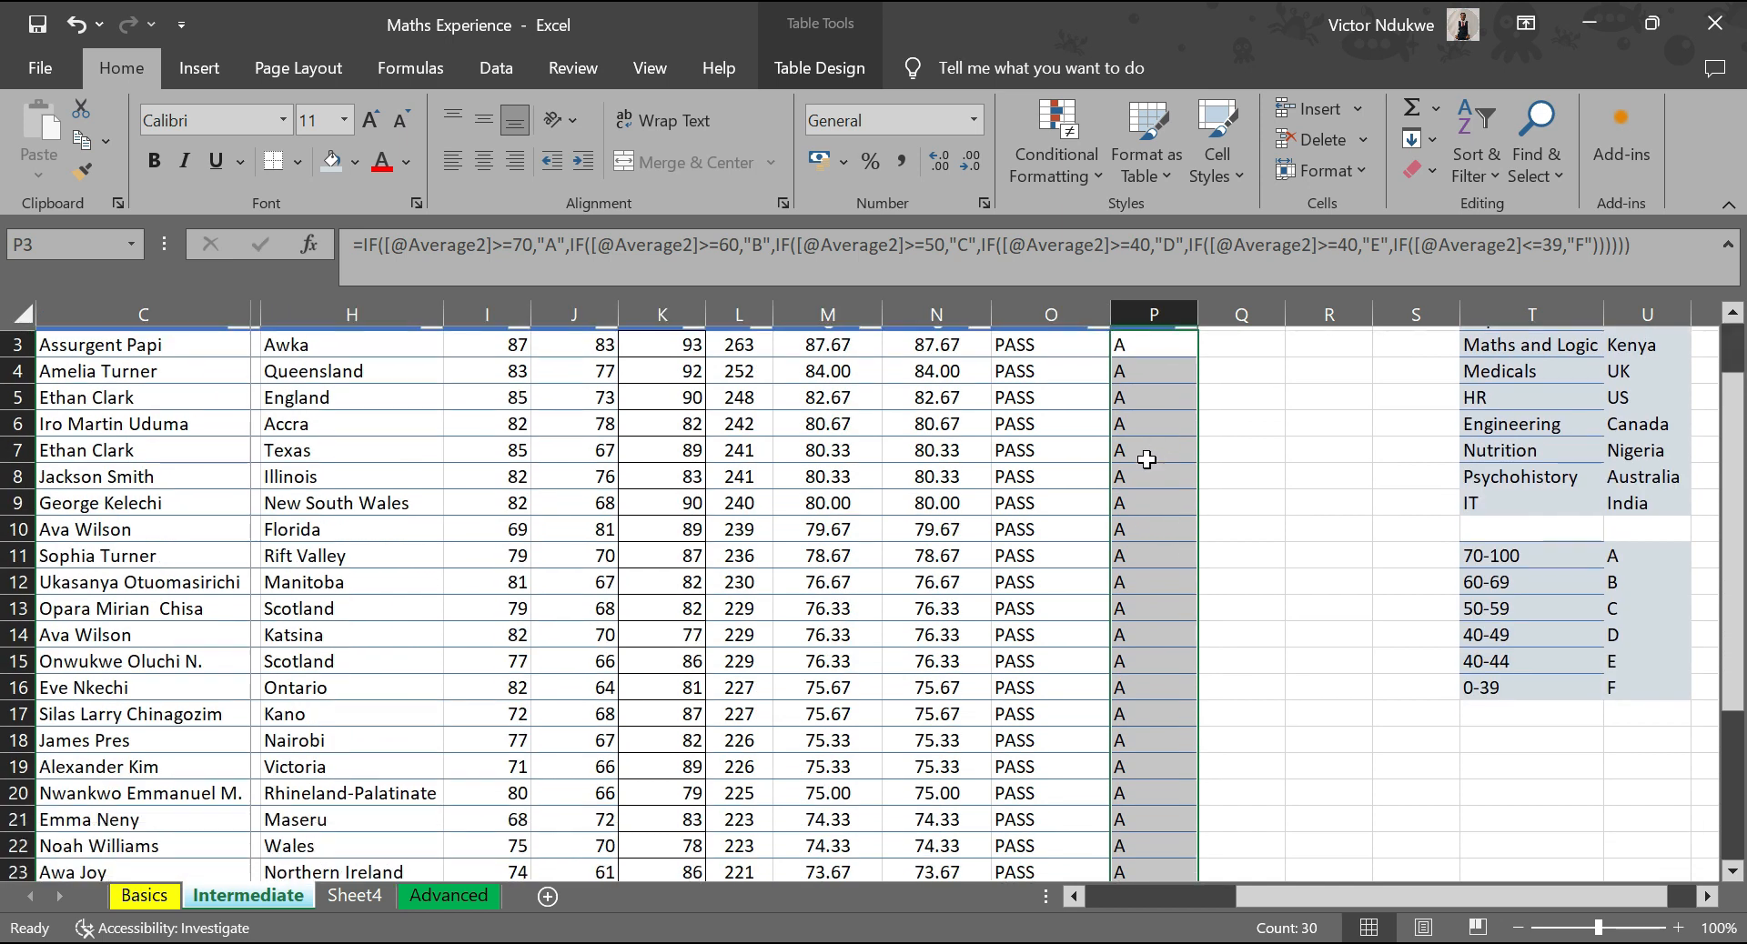
scroll(1155, 466, "up", 1)
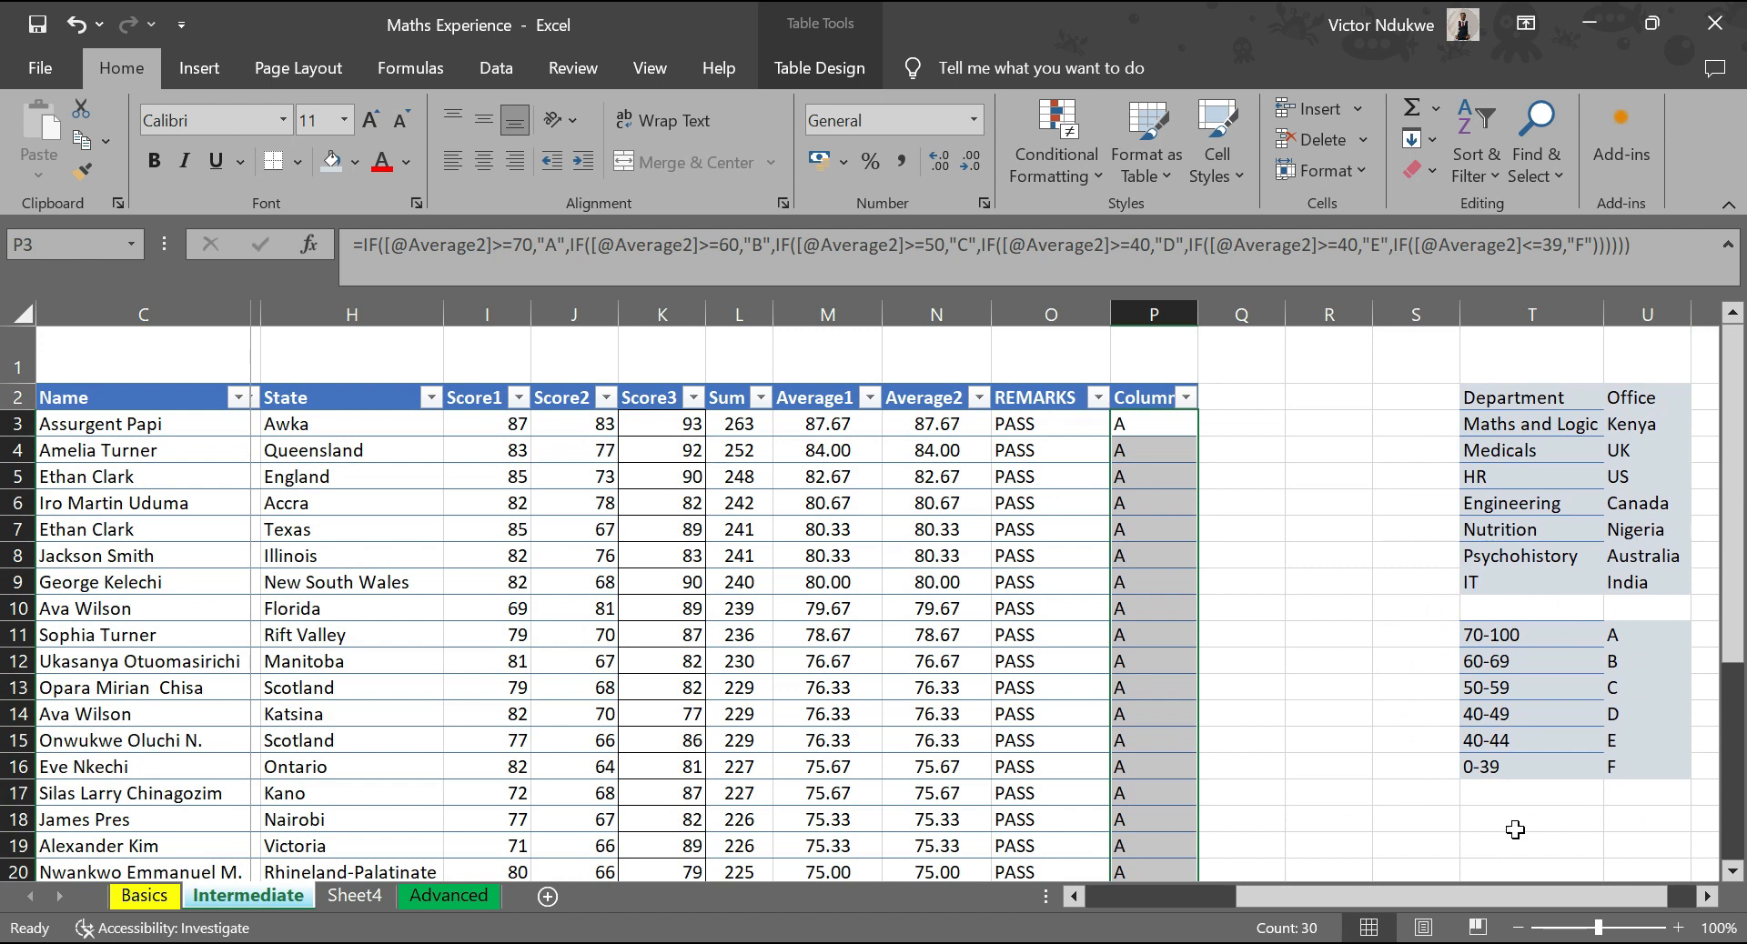
scroll(951, 626, "down", 3)
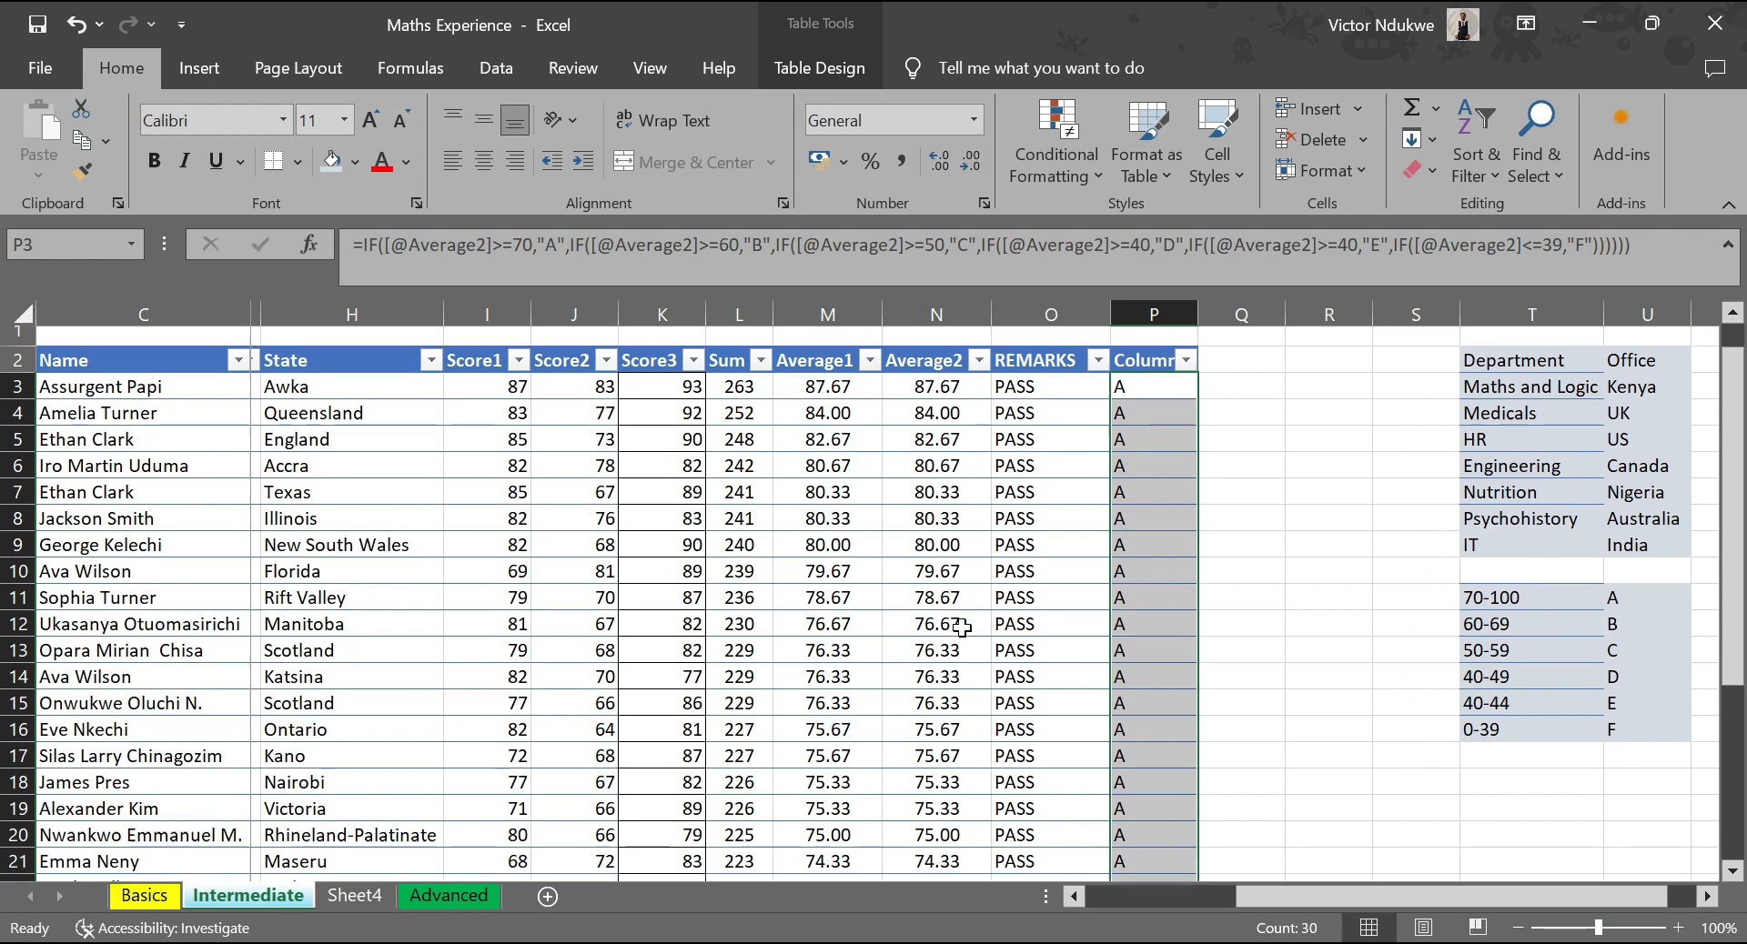
scroll(962, 633, "down", 3)
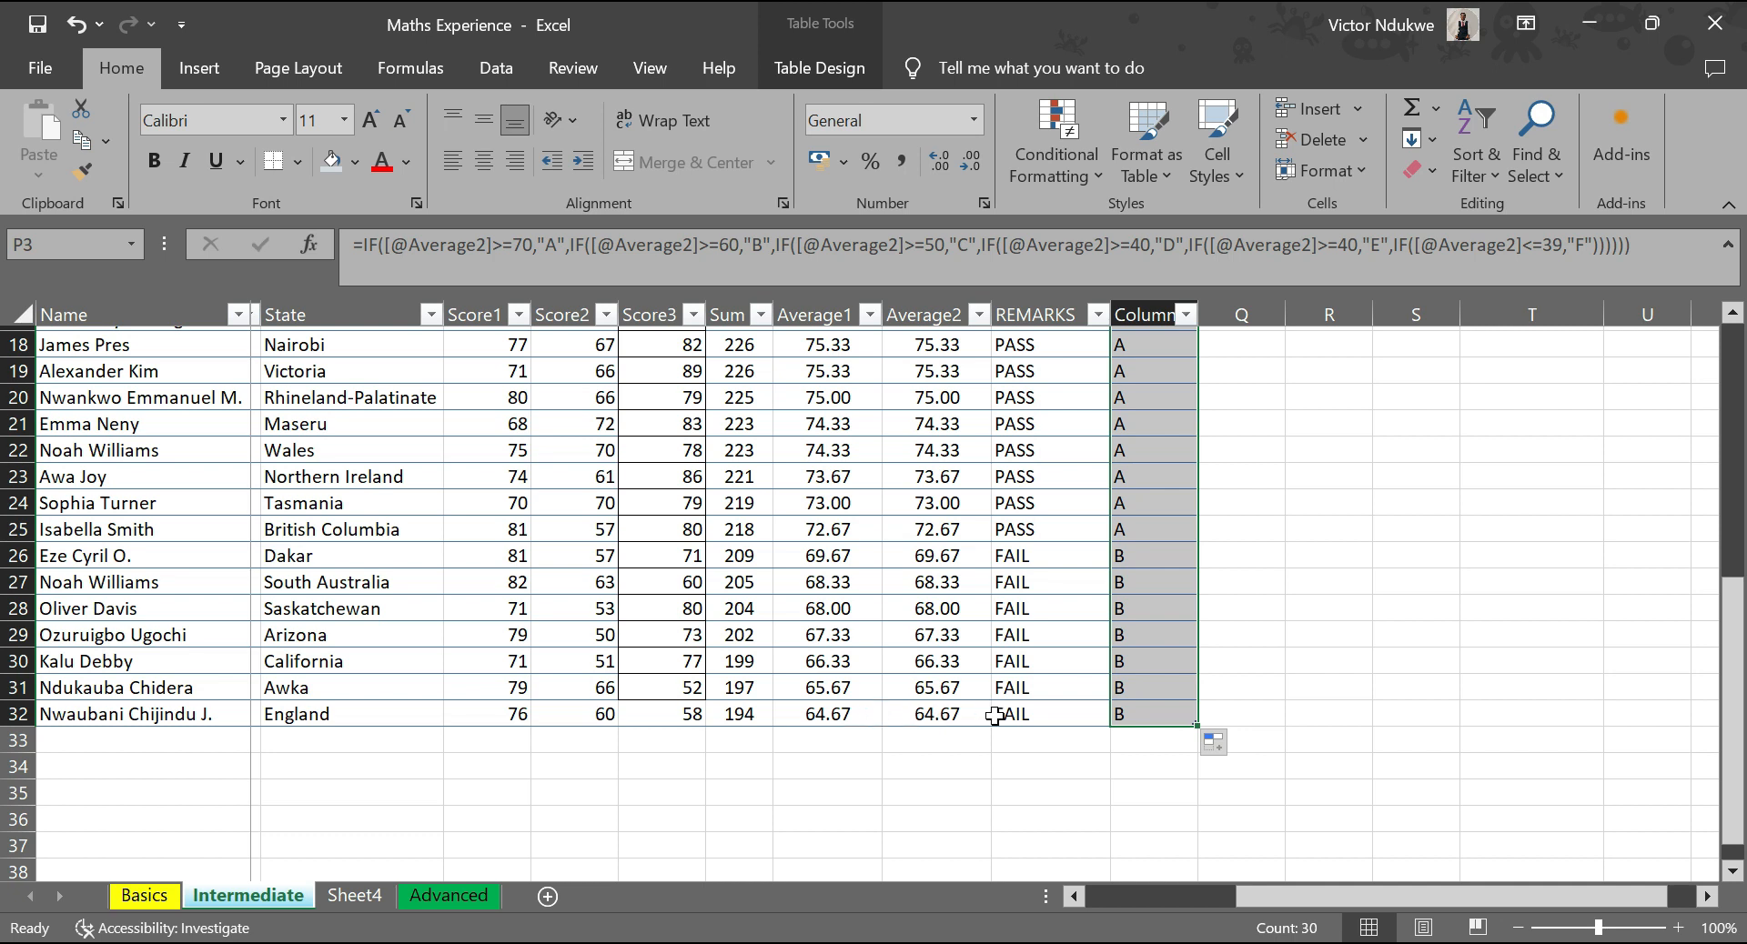
left_click(839, 716)
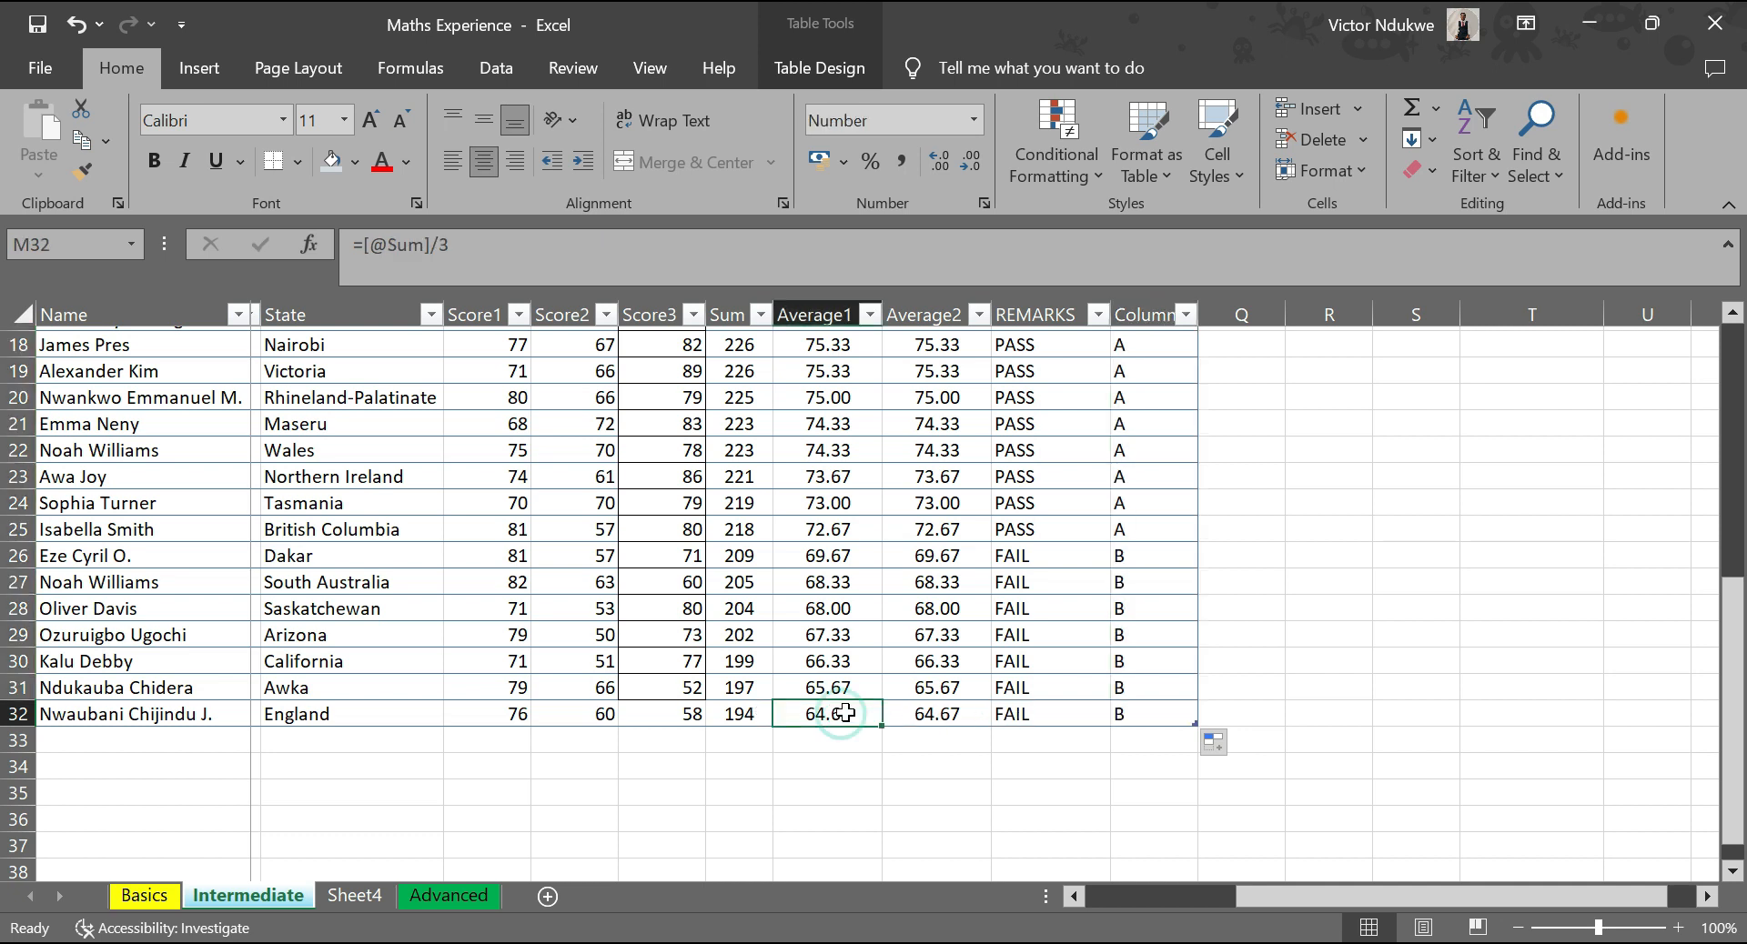
left_click(1122, 715)
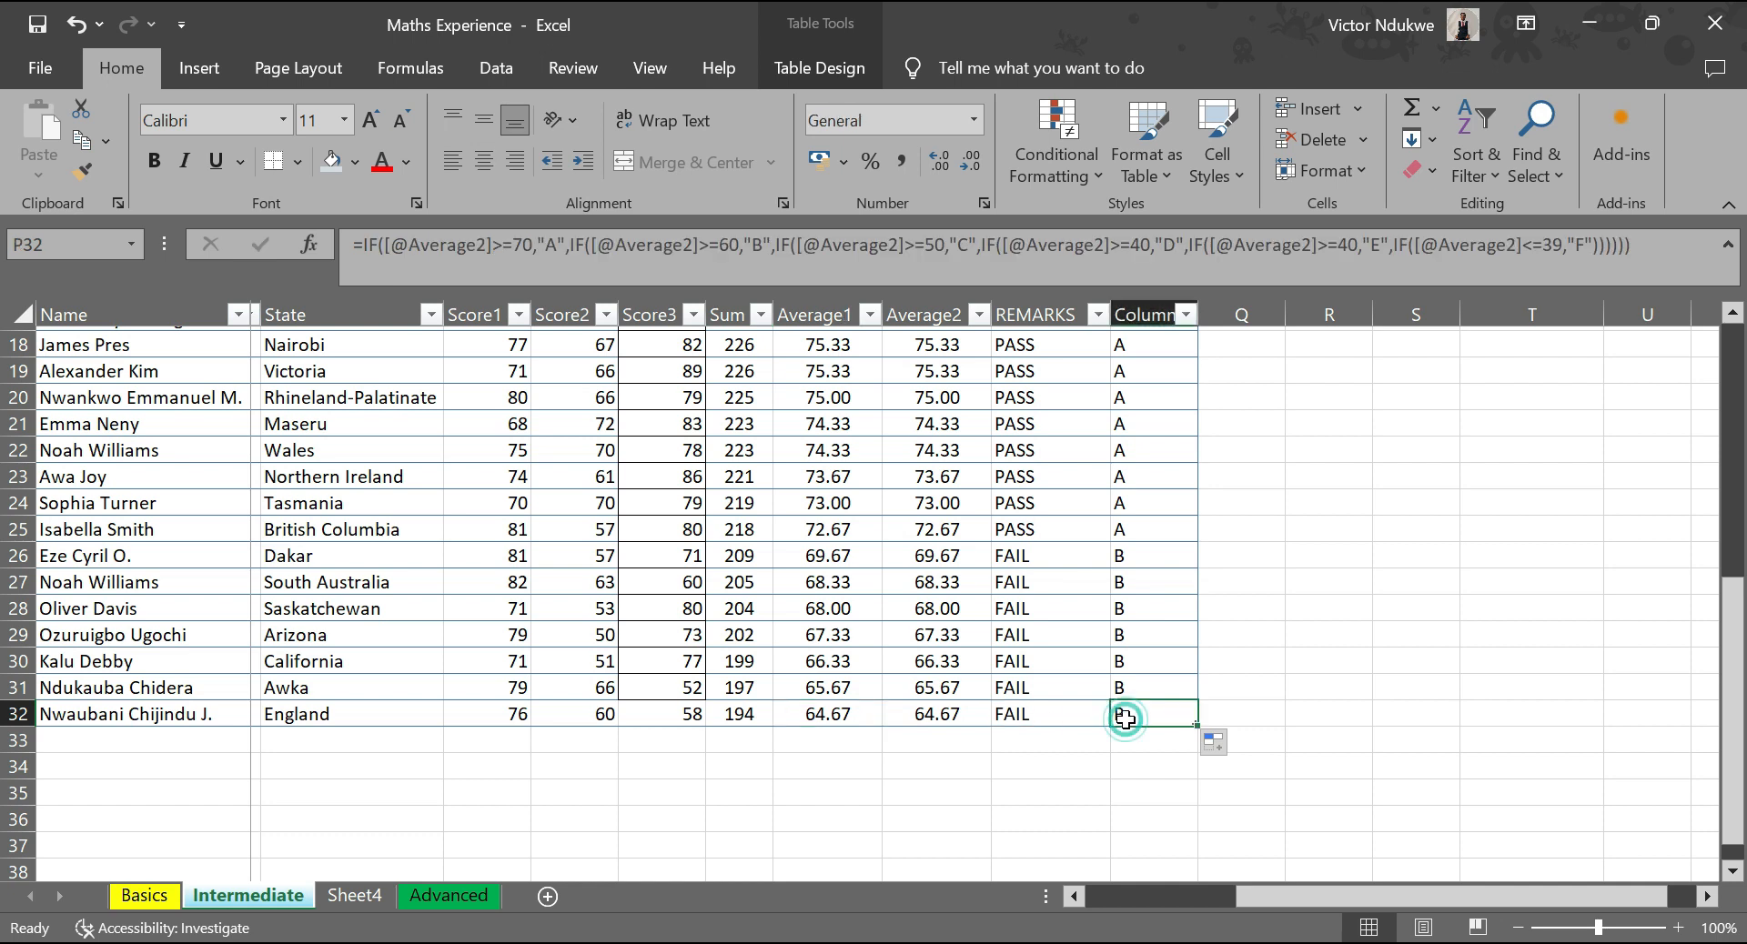
- Test the grade formula by overwriting the Average2 value in N32 with 20
left_click(939, 716)
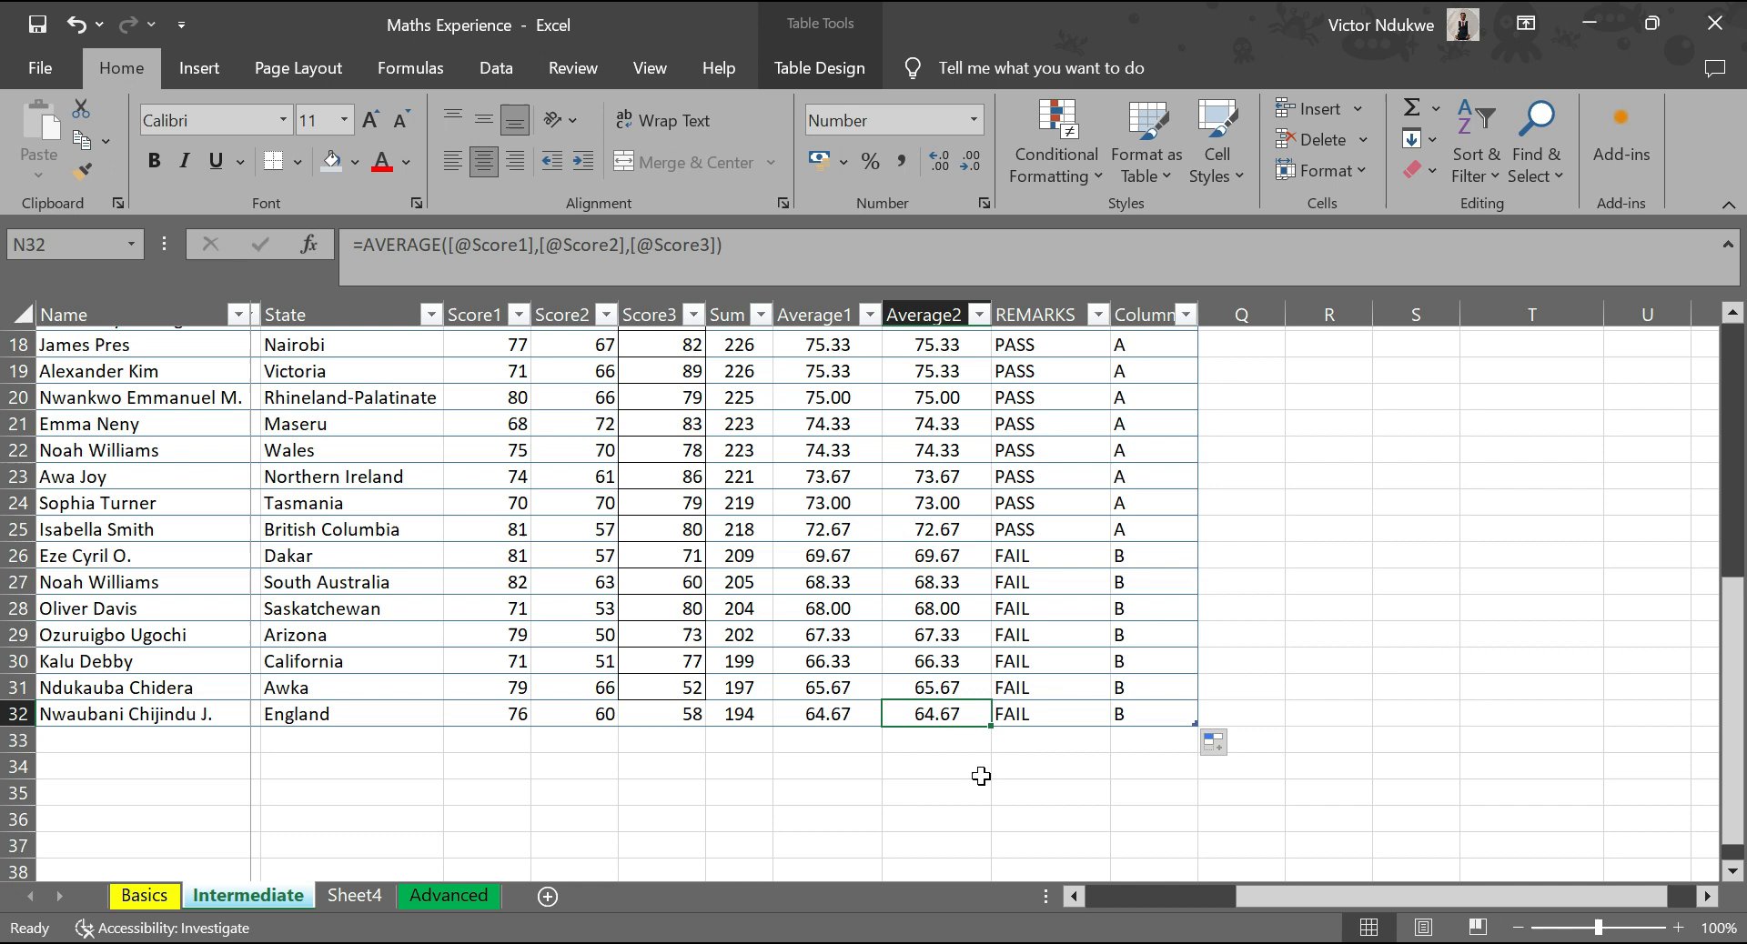
type("20")
key("Return")
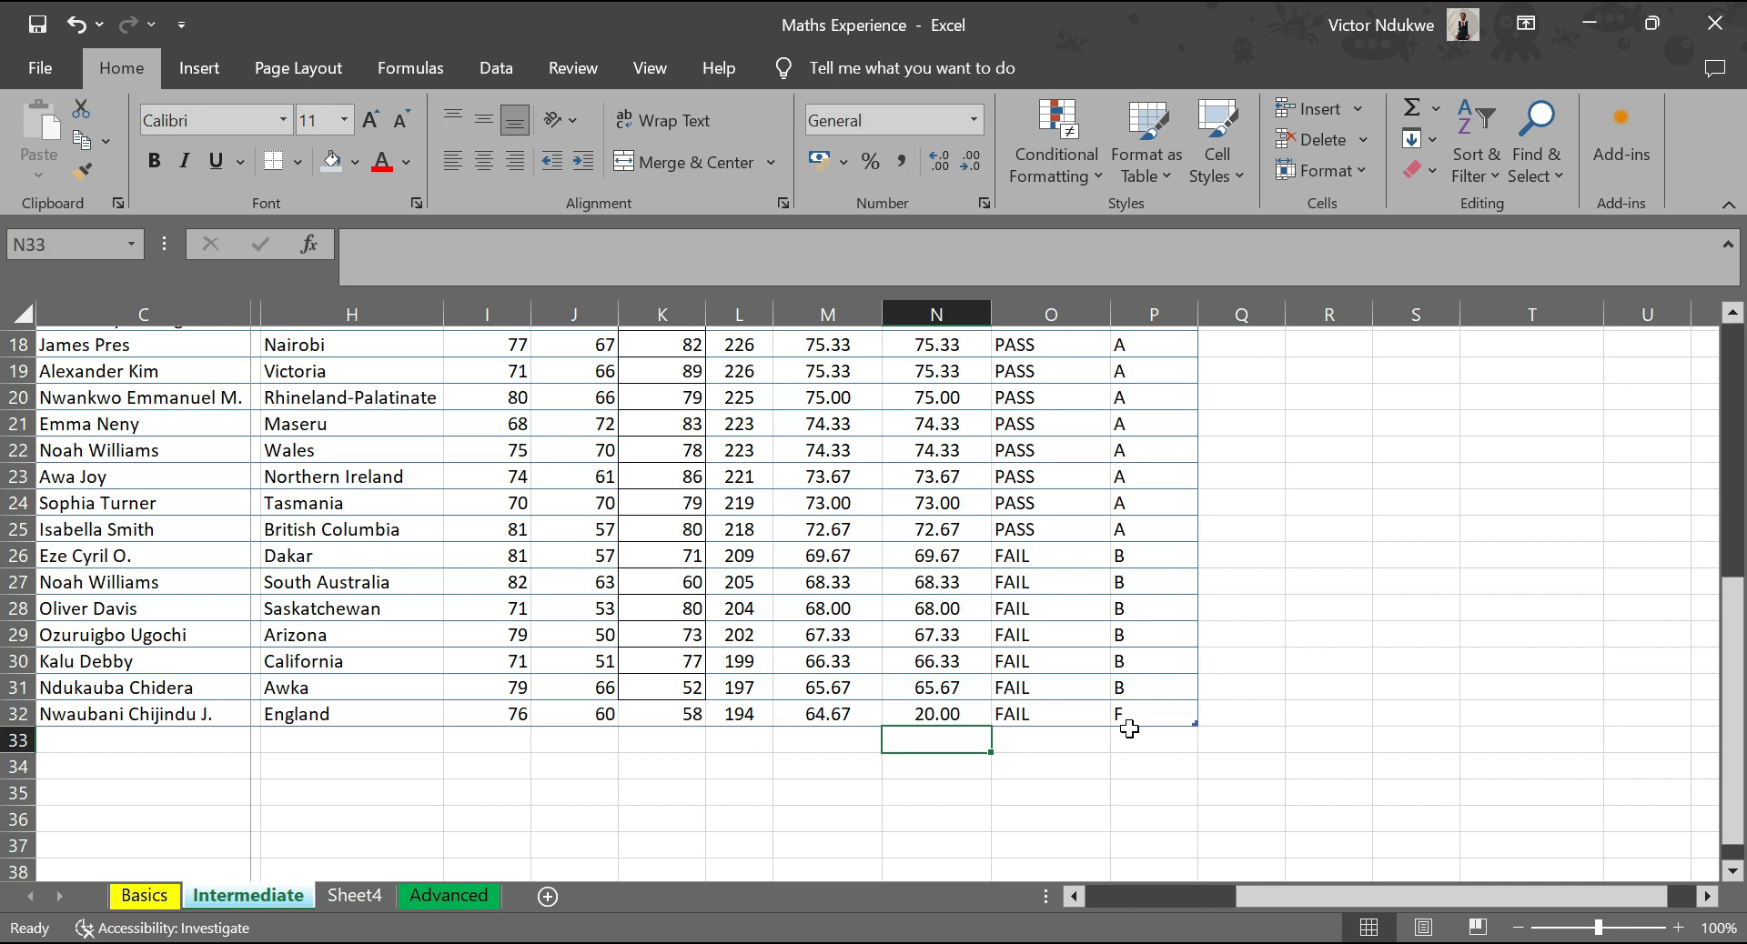
- Overwrite the Average2 value in N28 with 40 and check the grade in P28
left_click(938, 613)
key("F2")
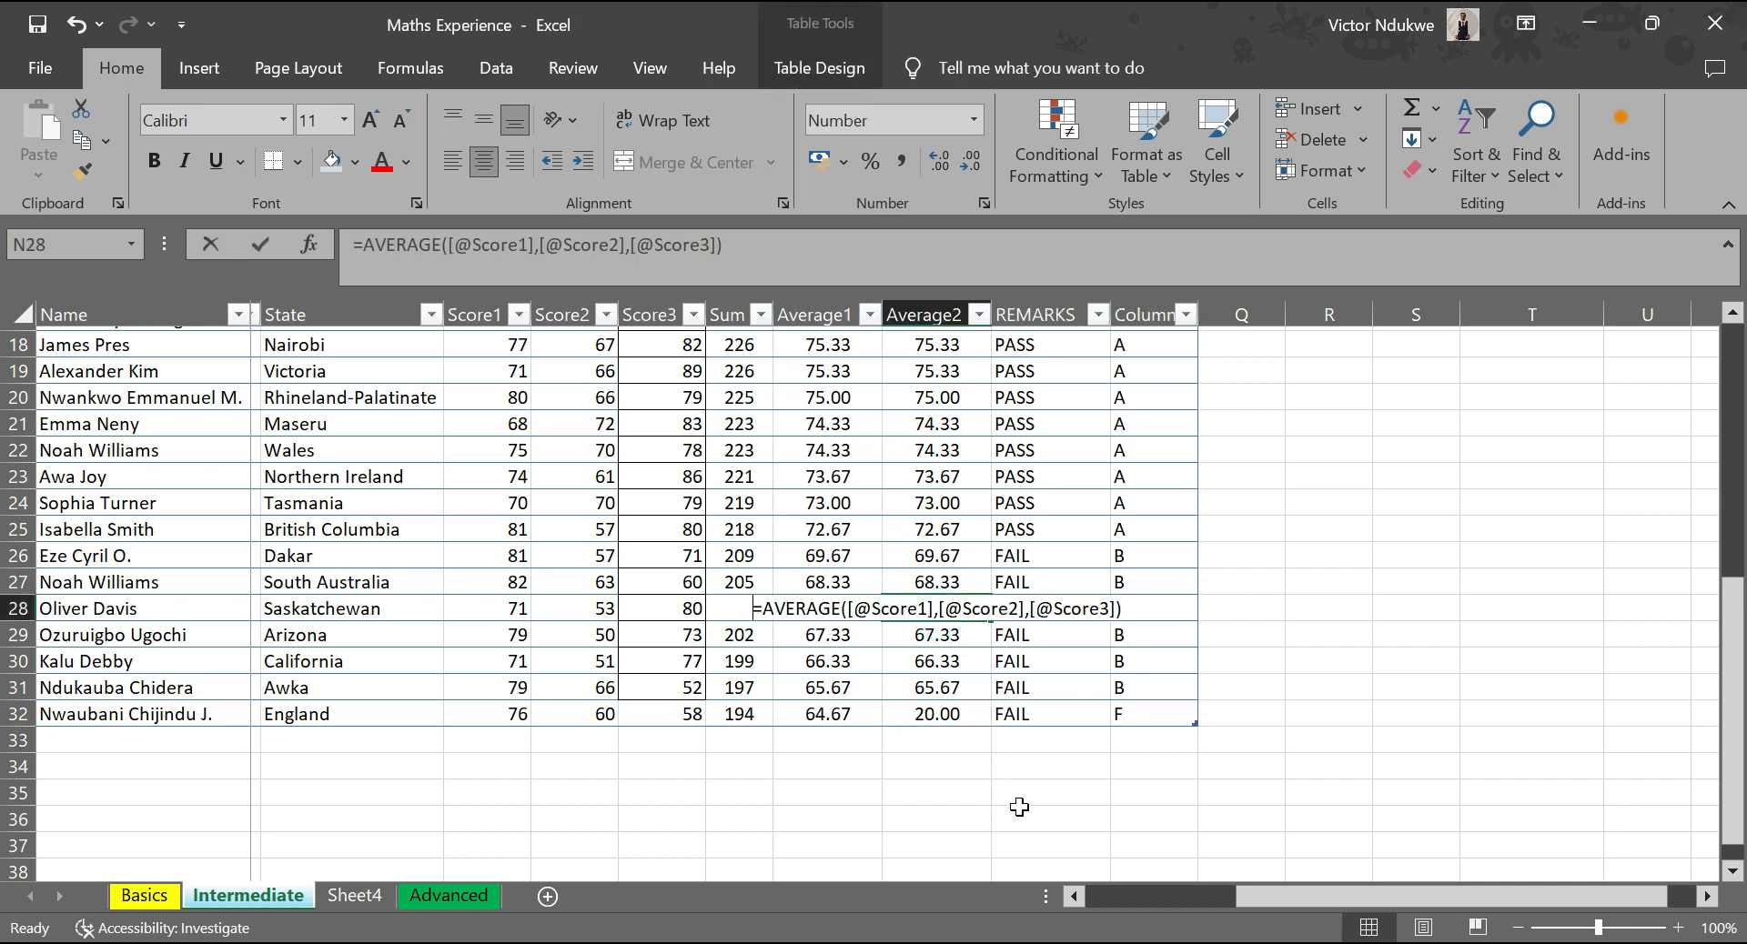
key("Escape")
type("40")
key("Return")
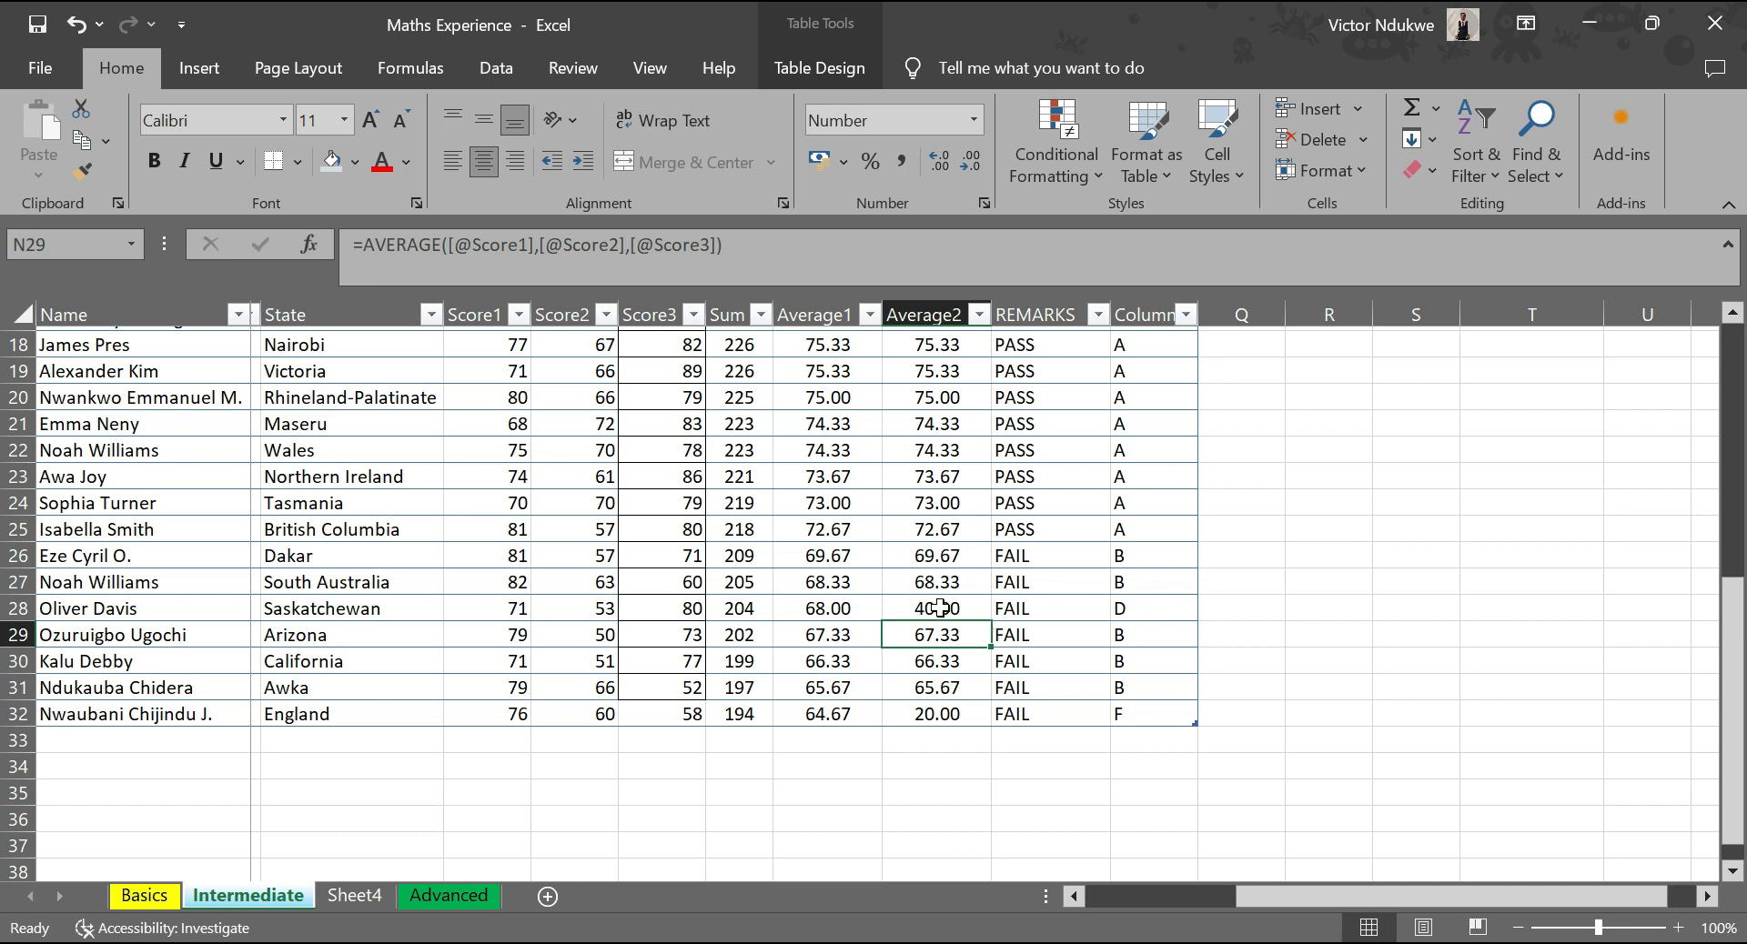
left_click(1130, 613)
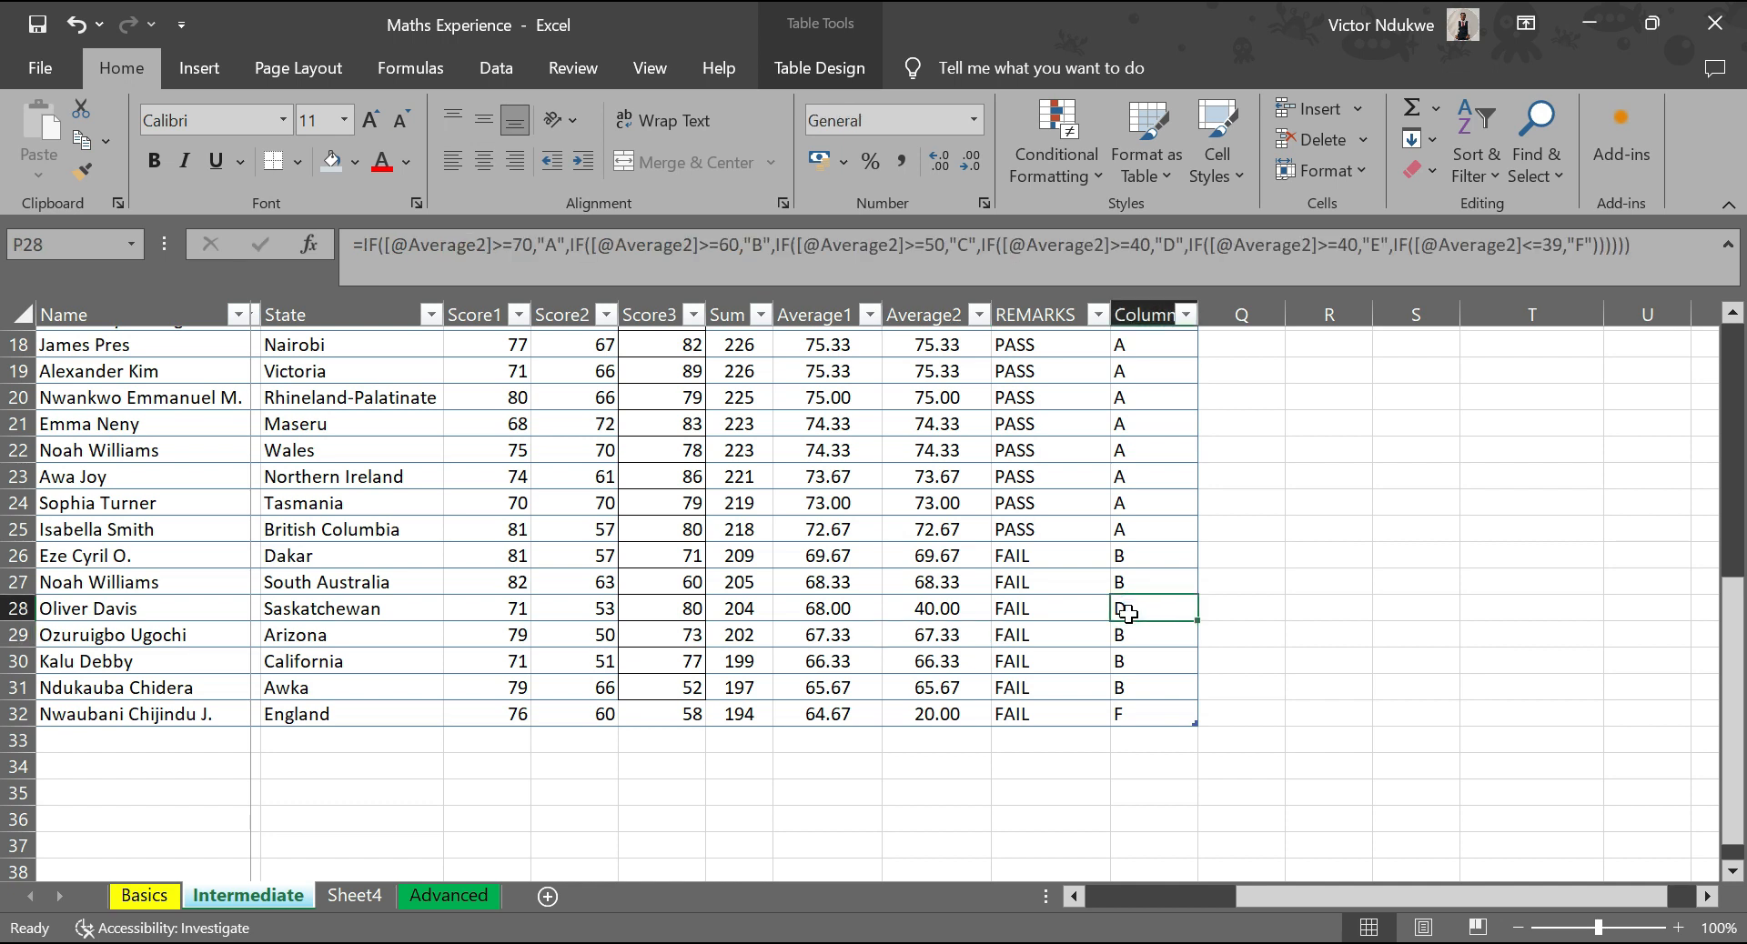
- Undo both Average2 test entries in N28 and N32
scroll(1076, 624, "down", 1)
scroll(1076, 624, "up", 2)
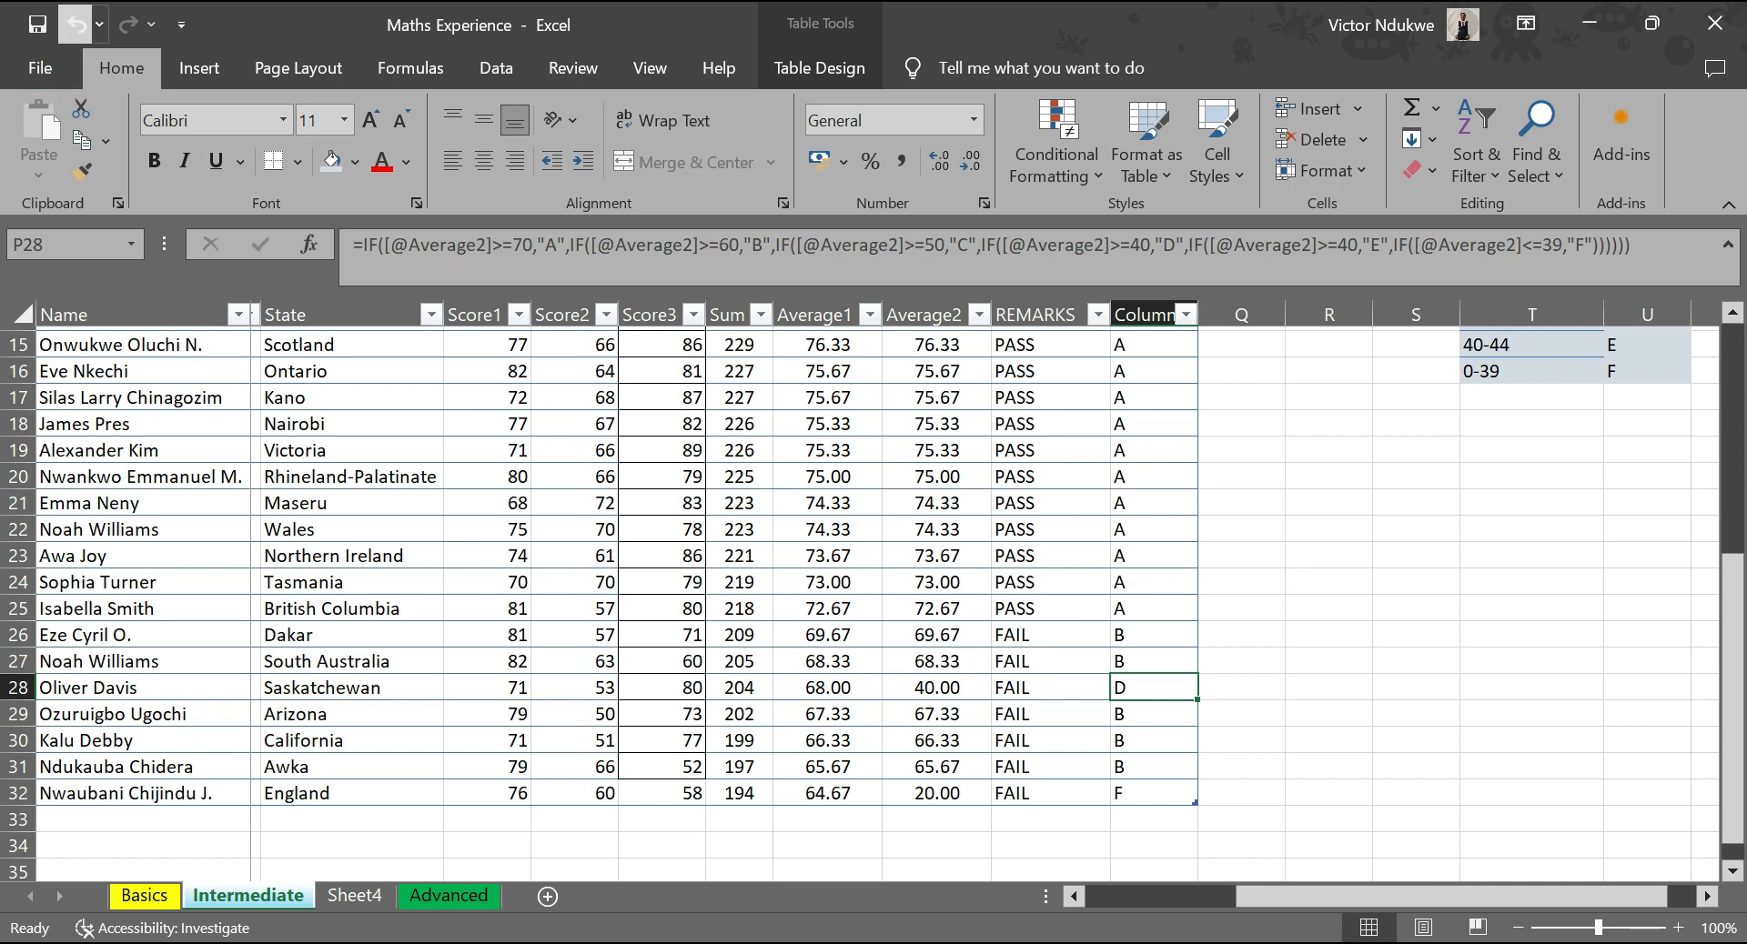
left_click(76, 25)
left_click(77, 25)
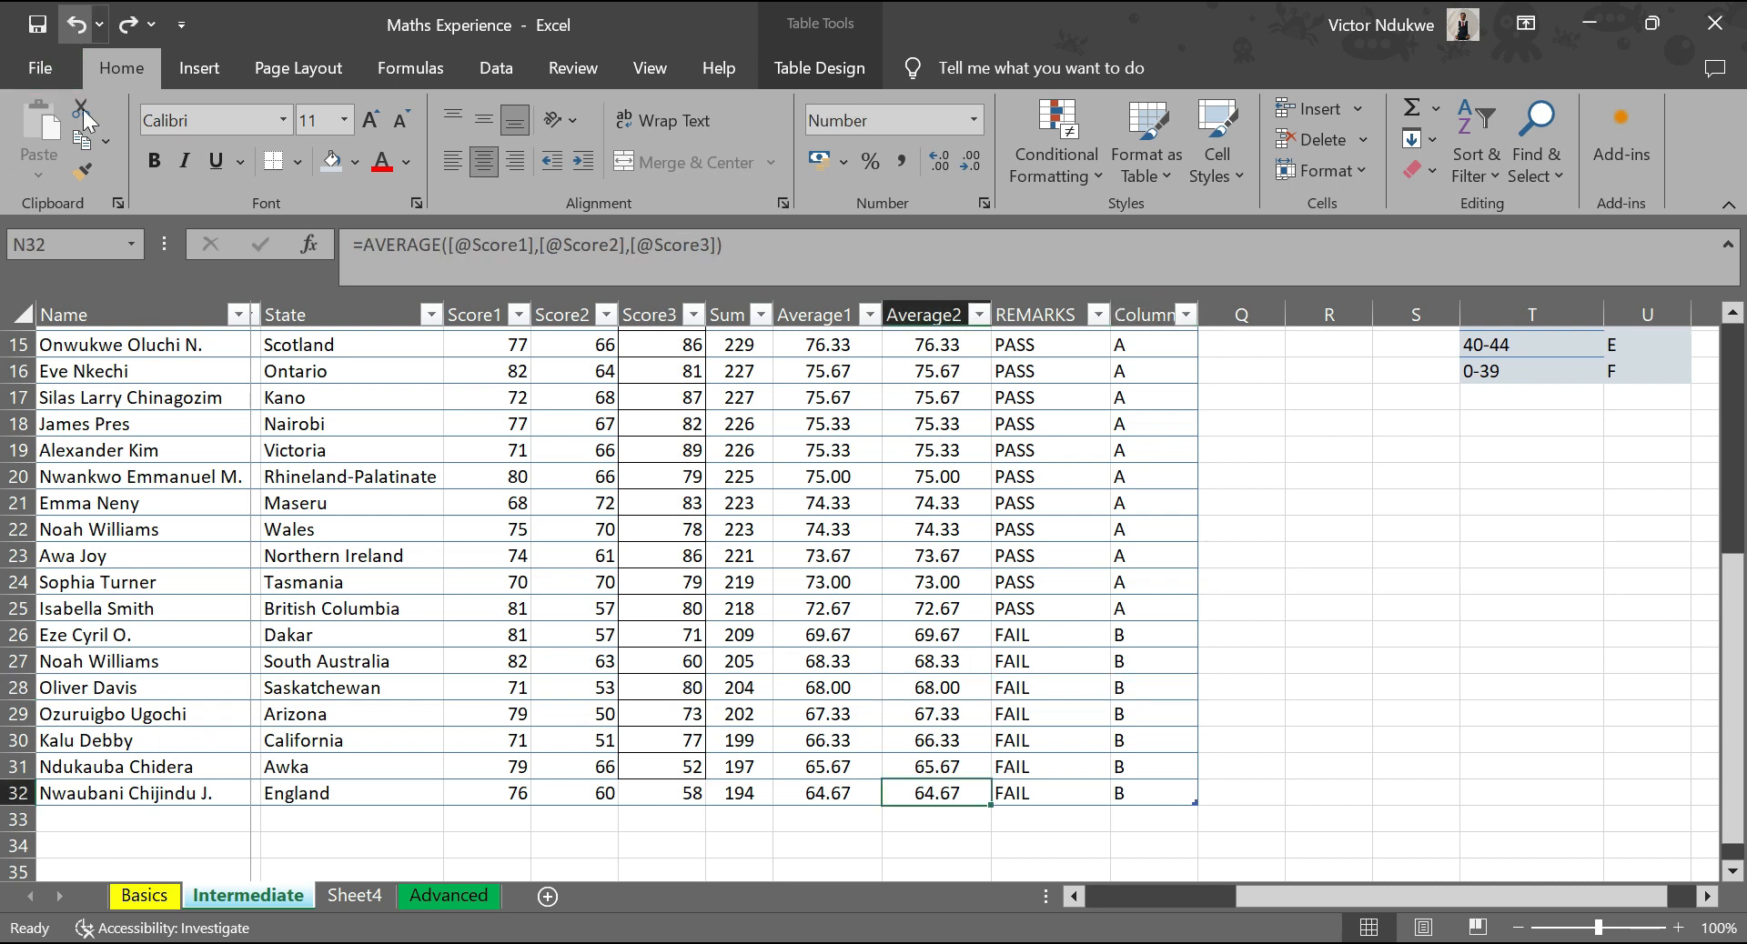
scroll(1051, 678, "up", 1)
scroll(1051, 678, "up", 3)
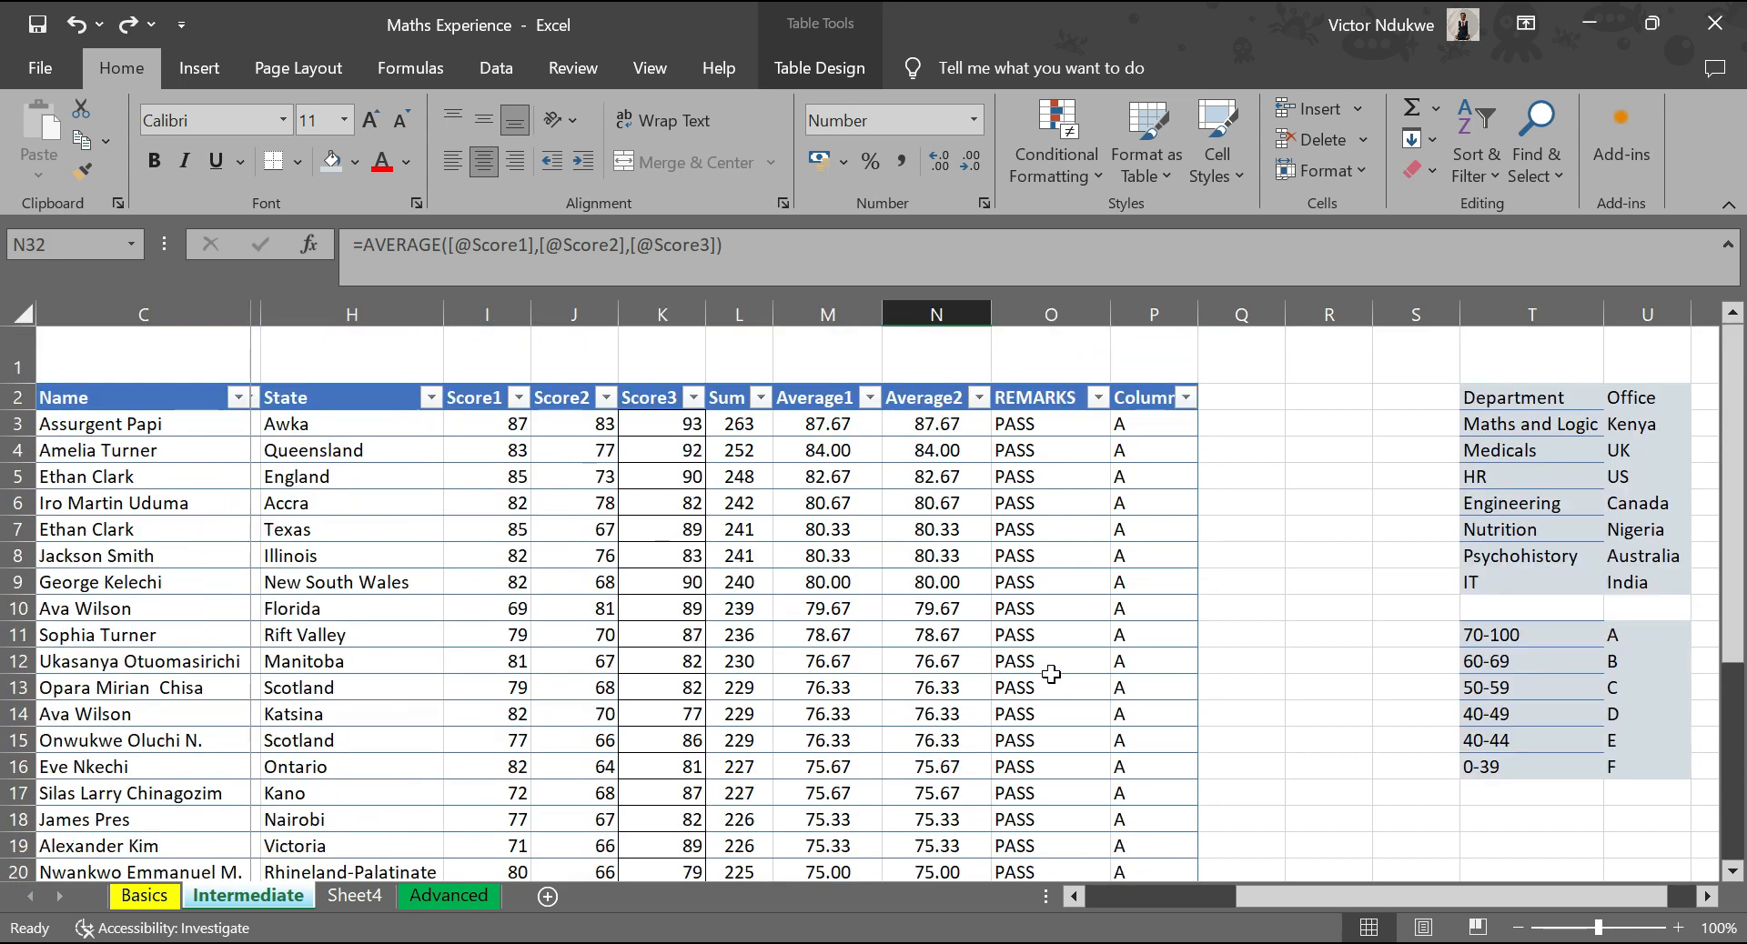
- Review the letter grades against the grading scale and inspect the nested IF formula in P3
scroll(1035, 590, "down", 3)
scroll(1131, 537, "up", 4)
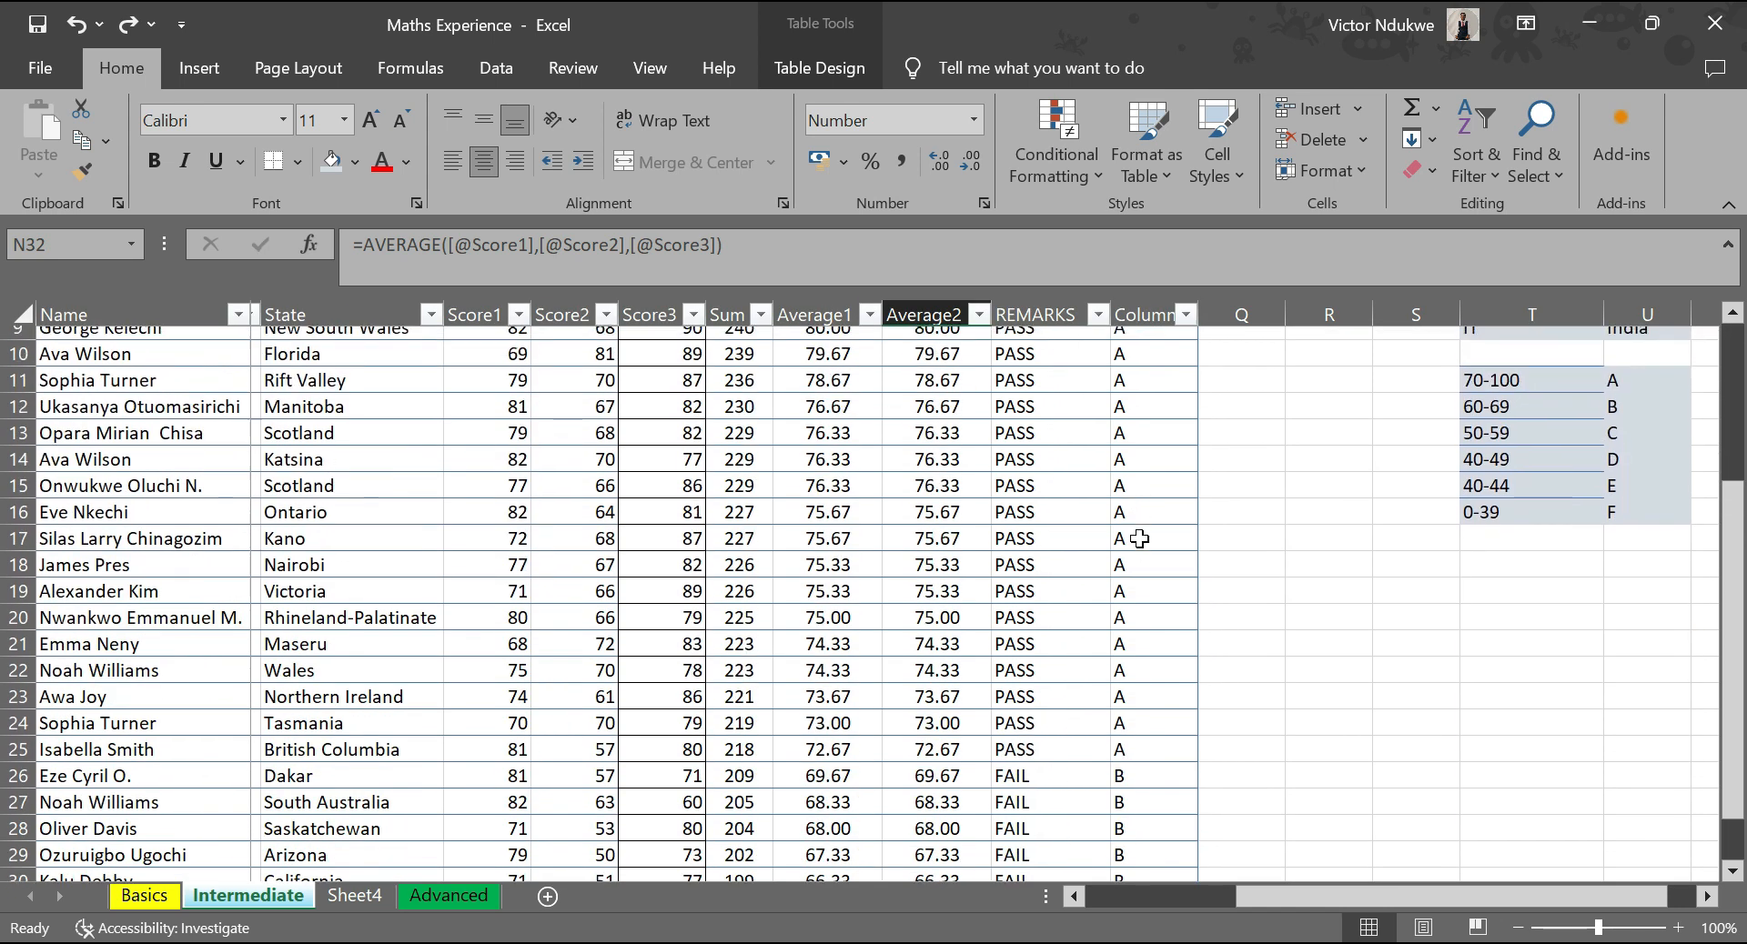
scroll(1149, 464, "down", 5)
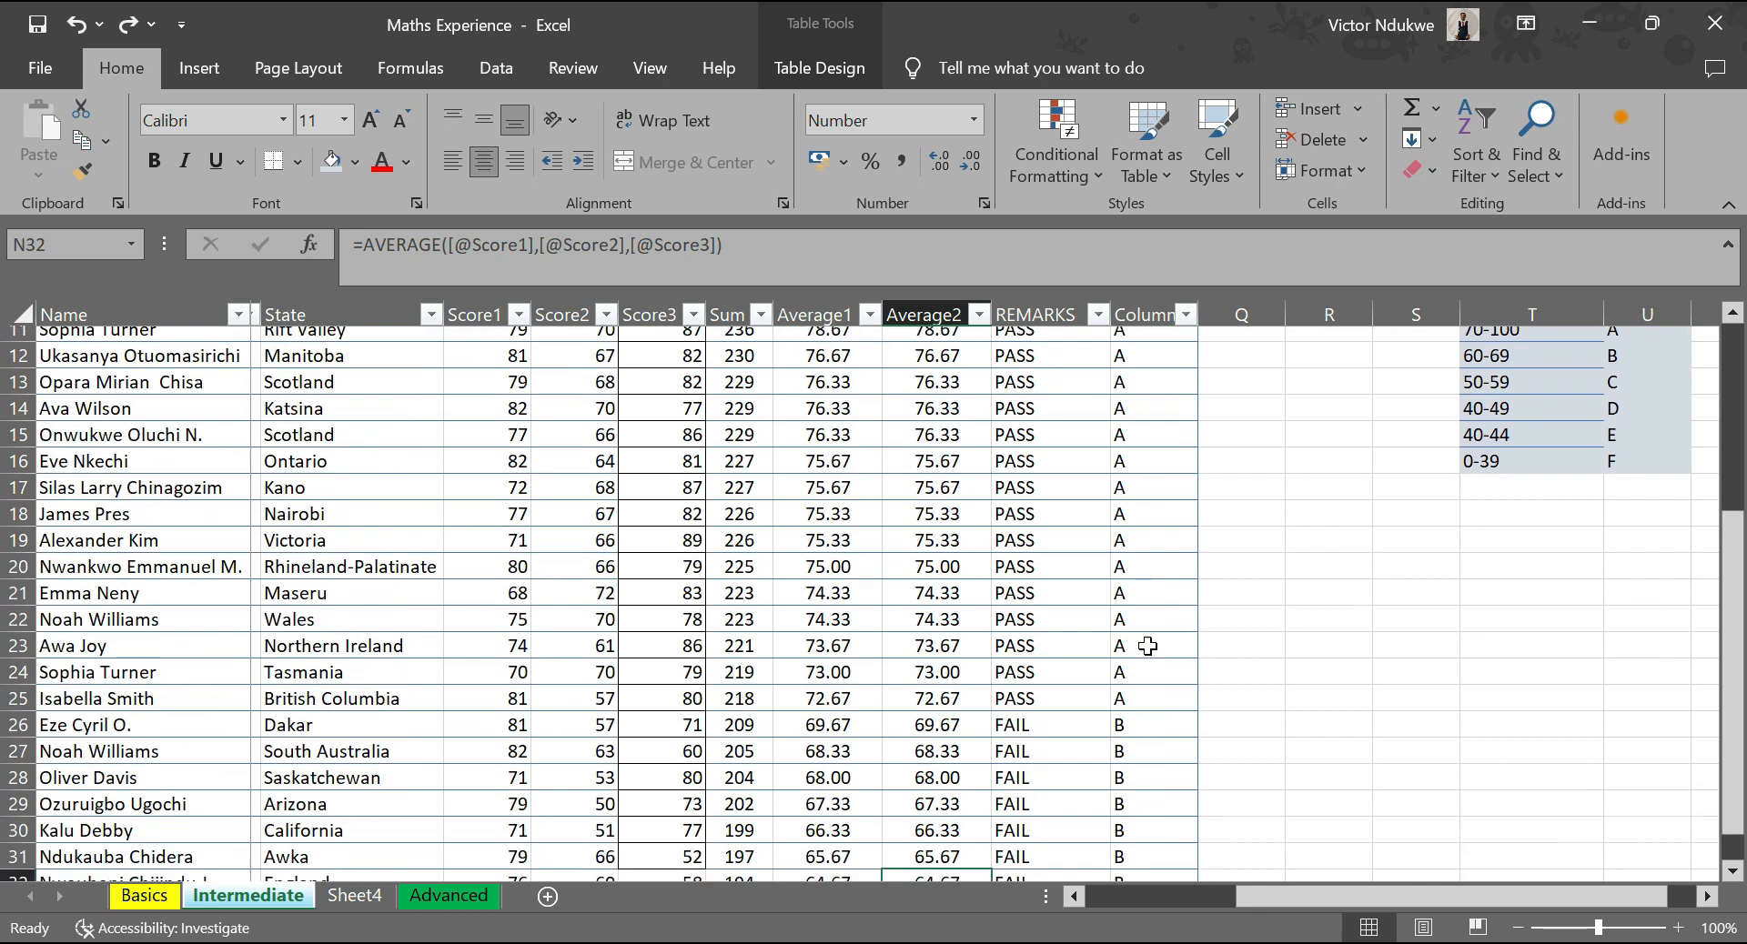
scroll(1149, 717, "up", 5)
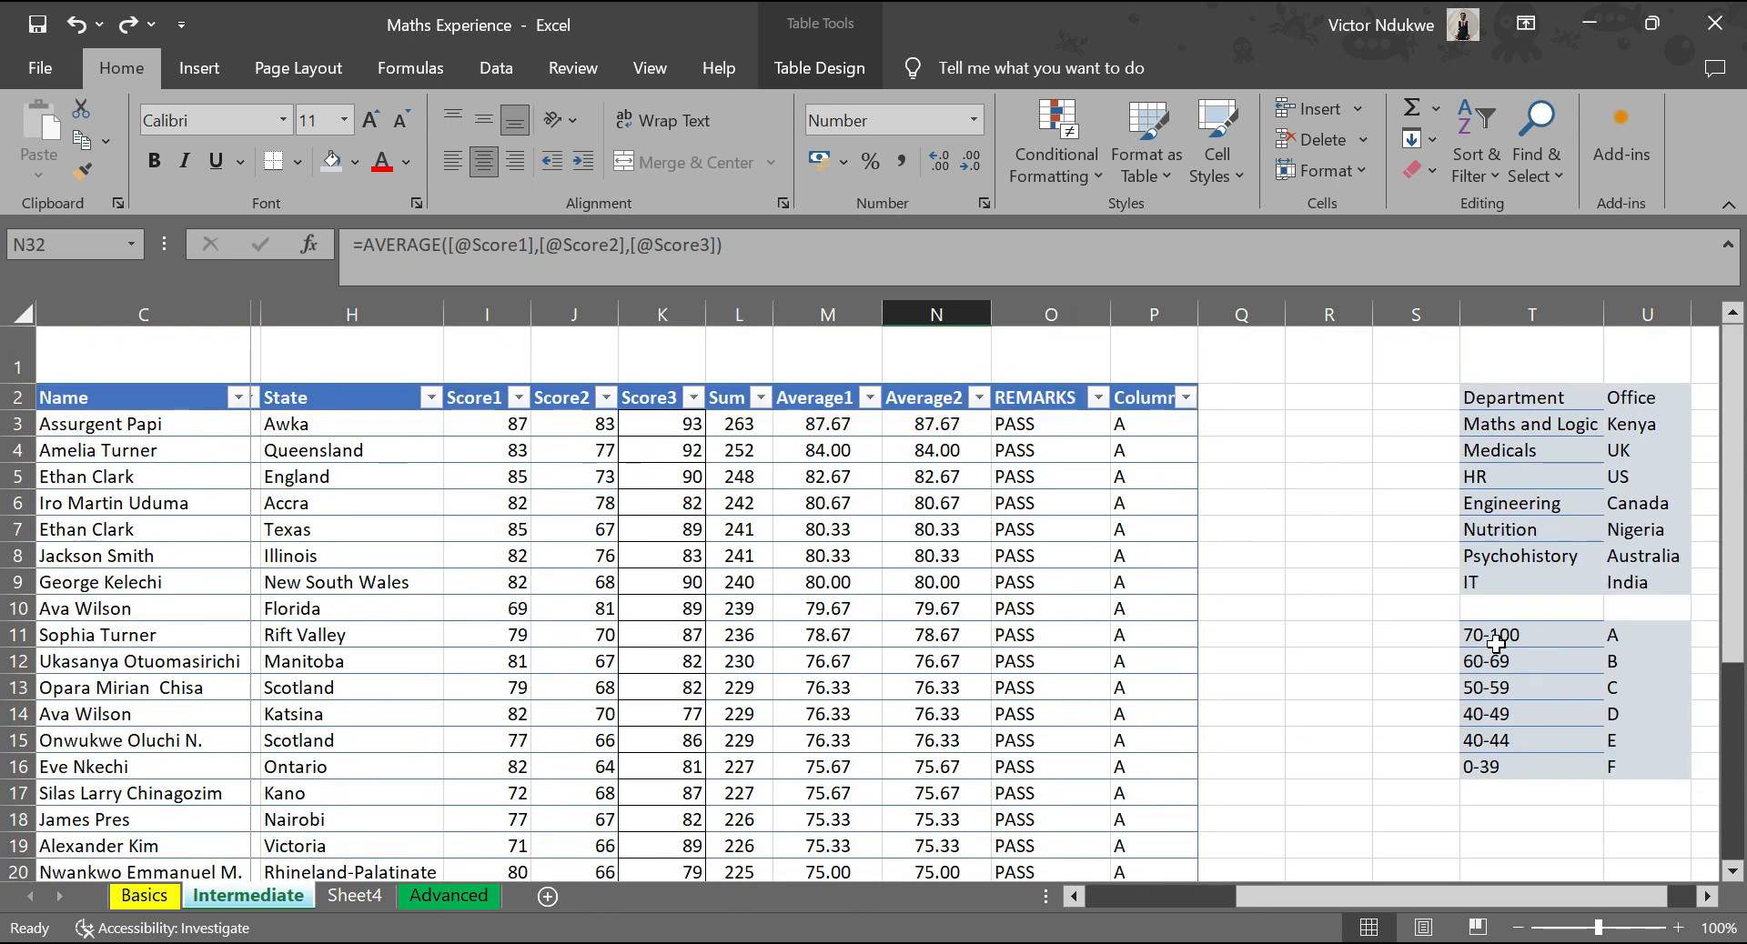
left_click(1129, 424)
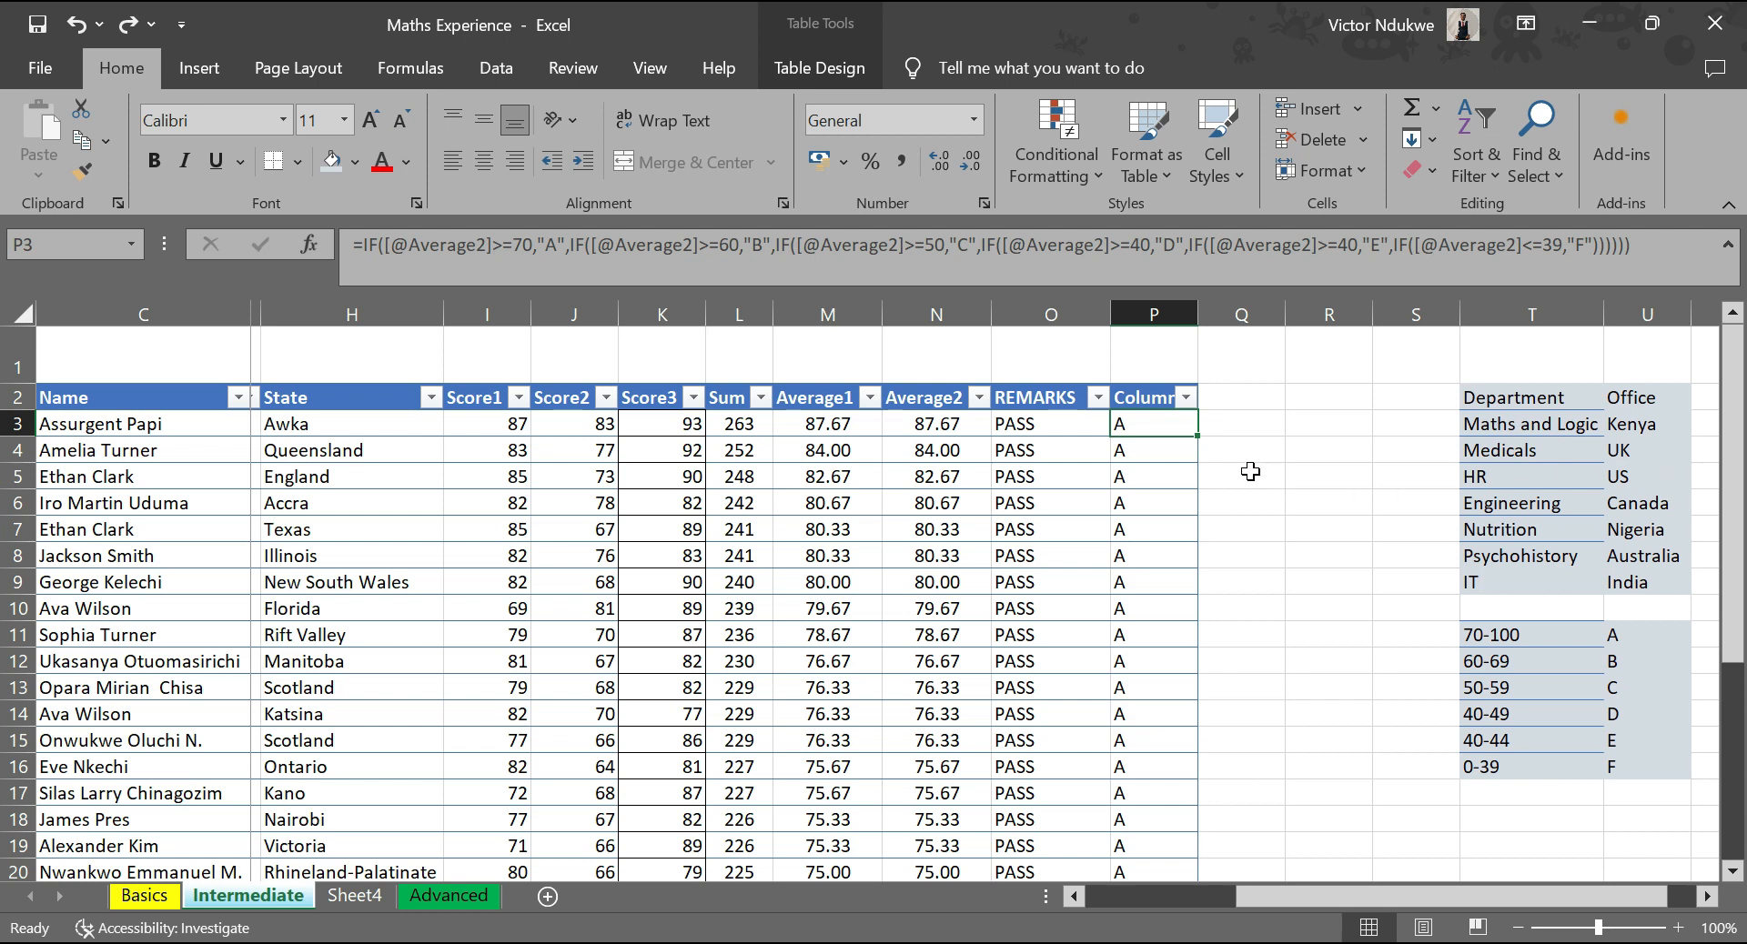
- Start an IF formula in Q3, beside the grade column, with the Department column in view
left_click(1225, 424)
left_click(1224, 426)
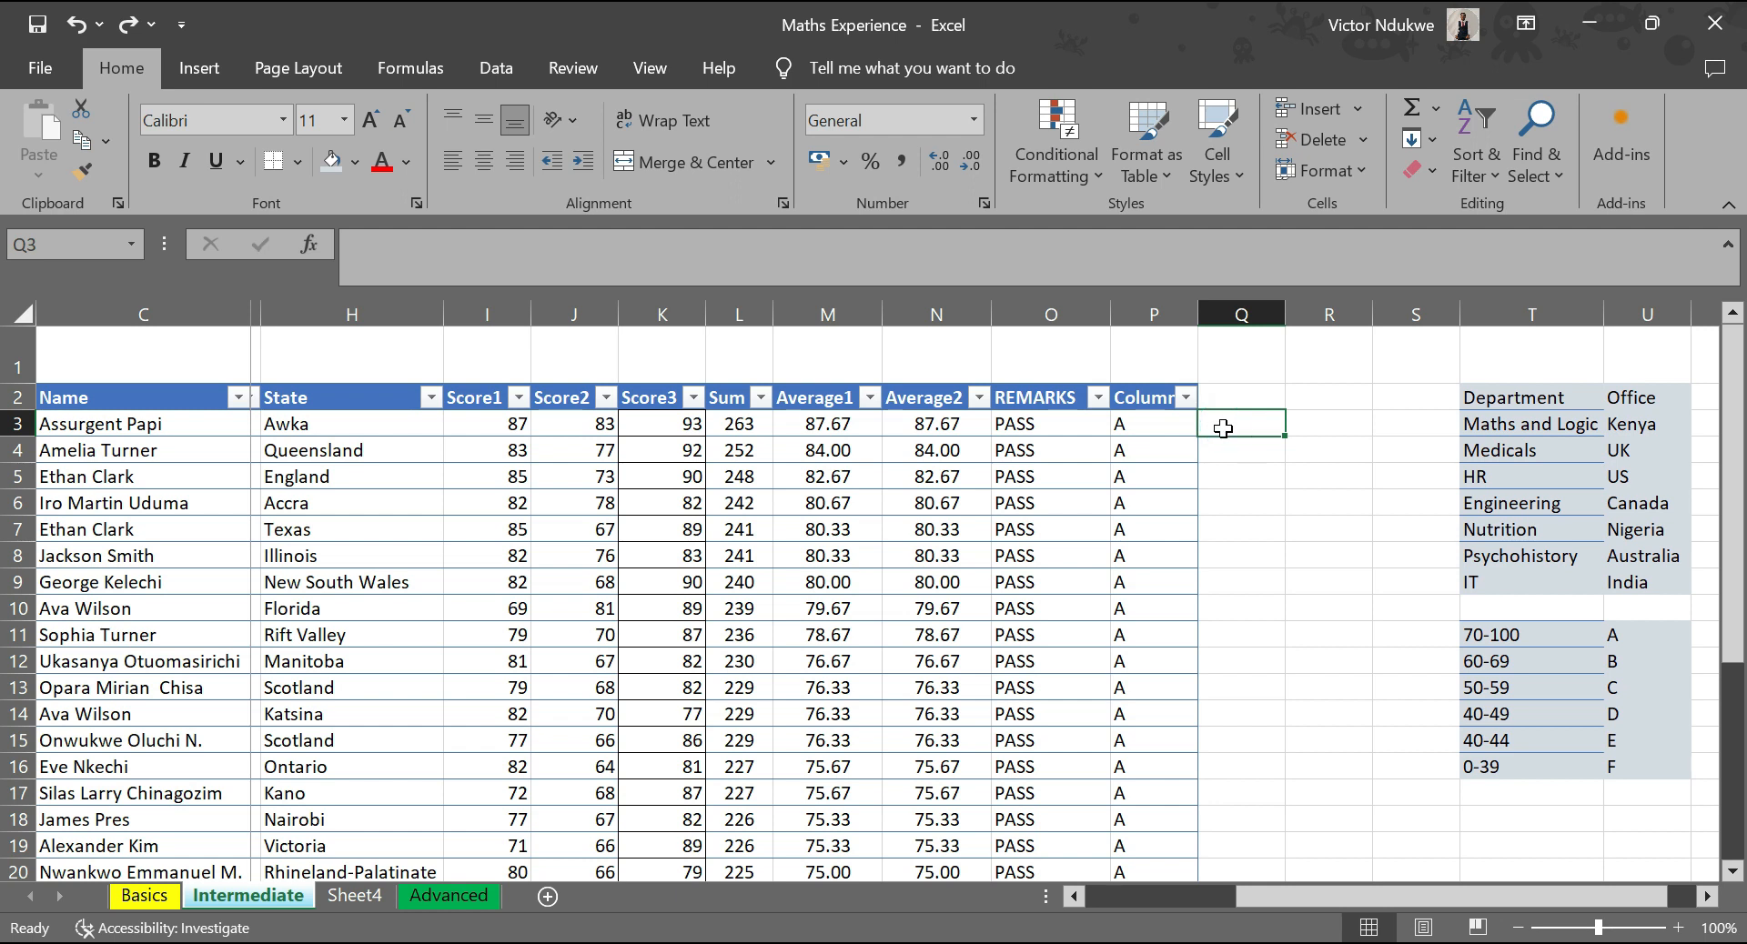
type("=")
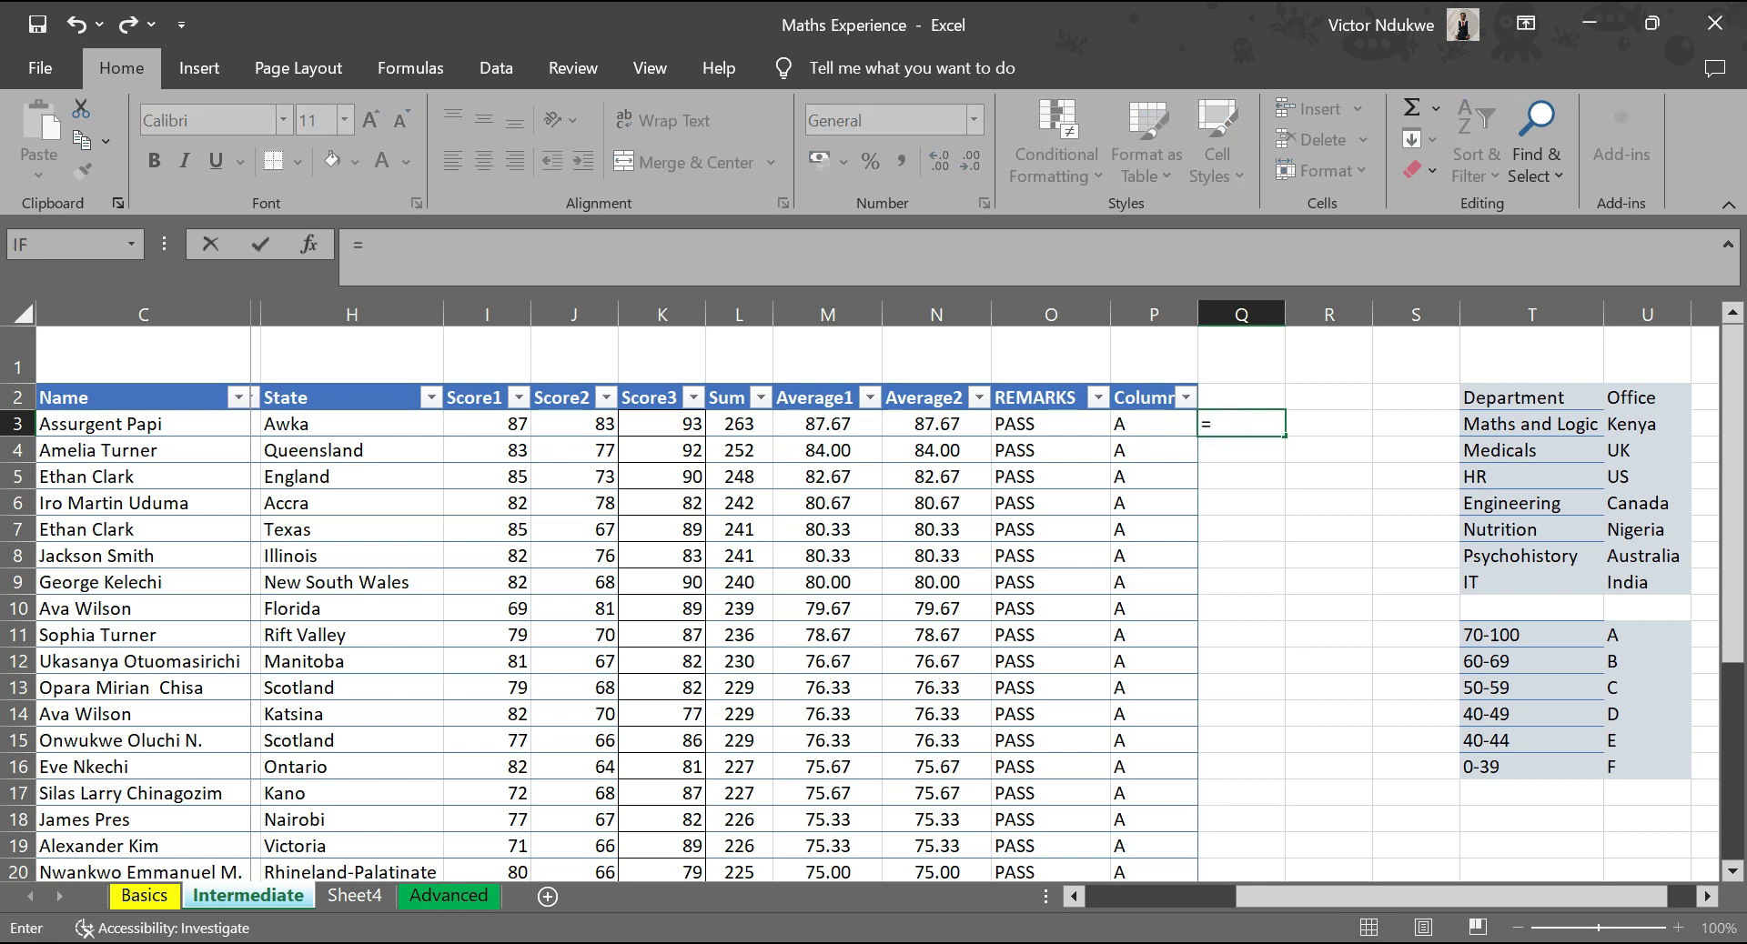
type("IF")
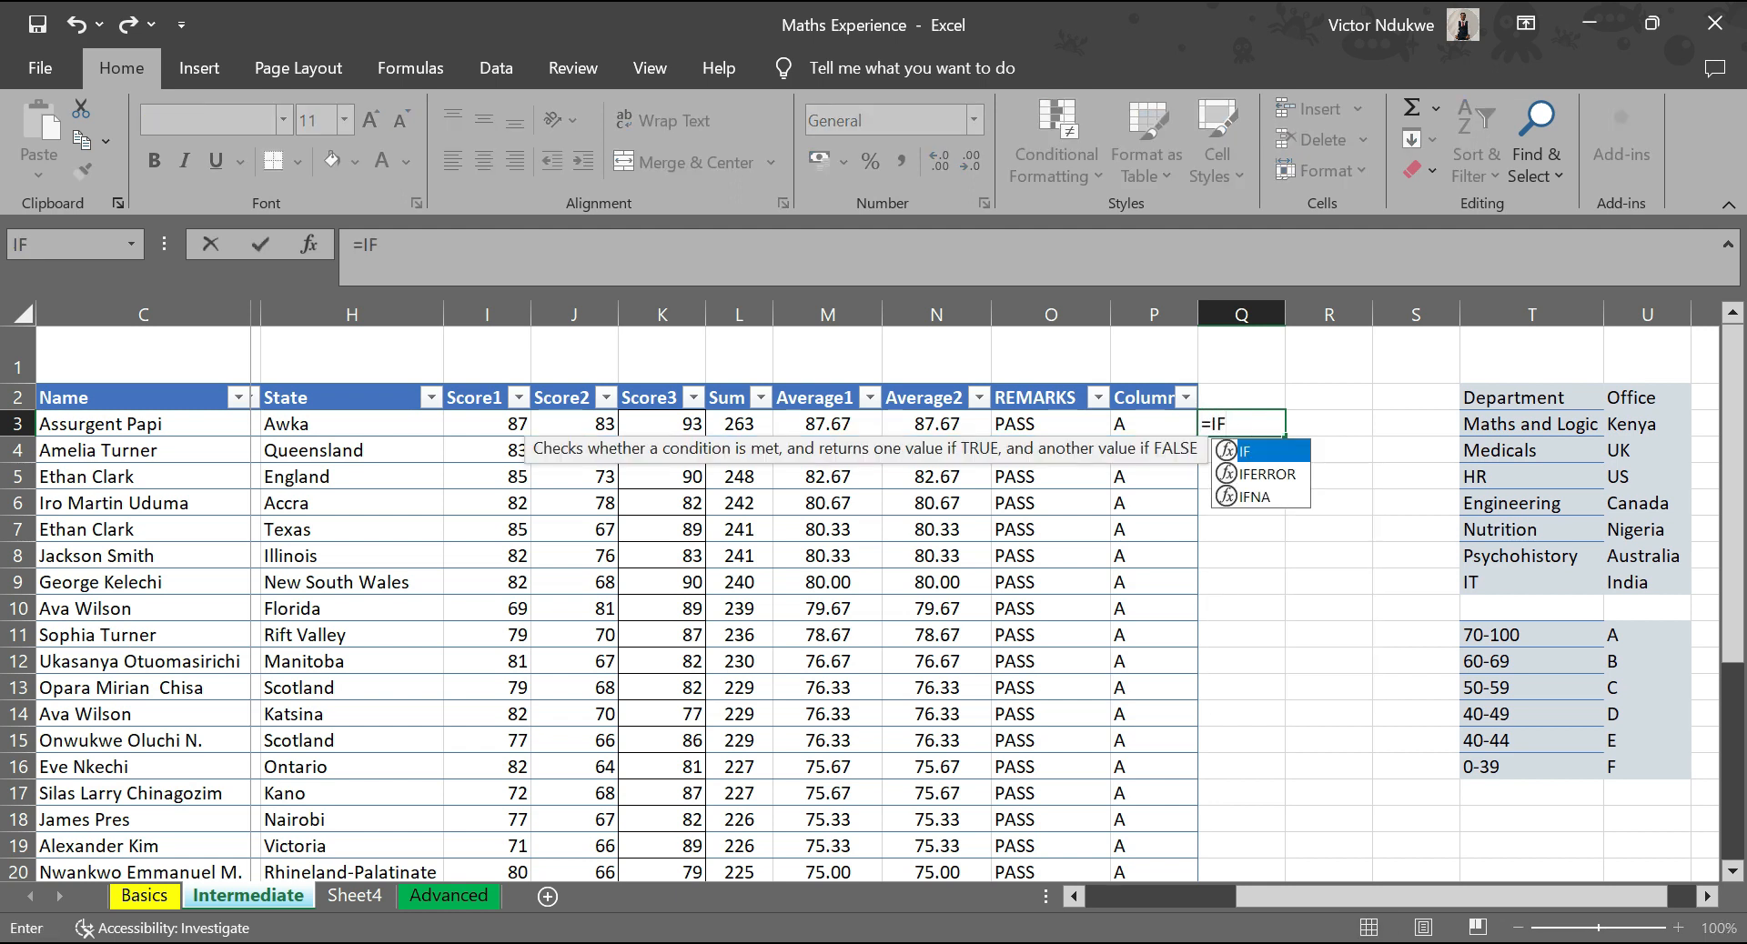
left_click(1074, 898)
left_click(1073, 898)
left_click(1074, 898)
left_click(1073, 897)
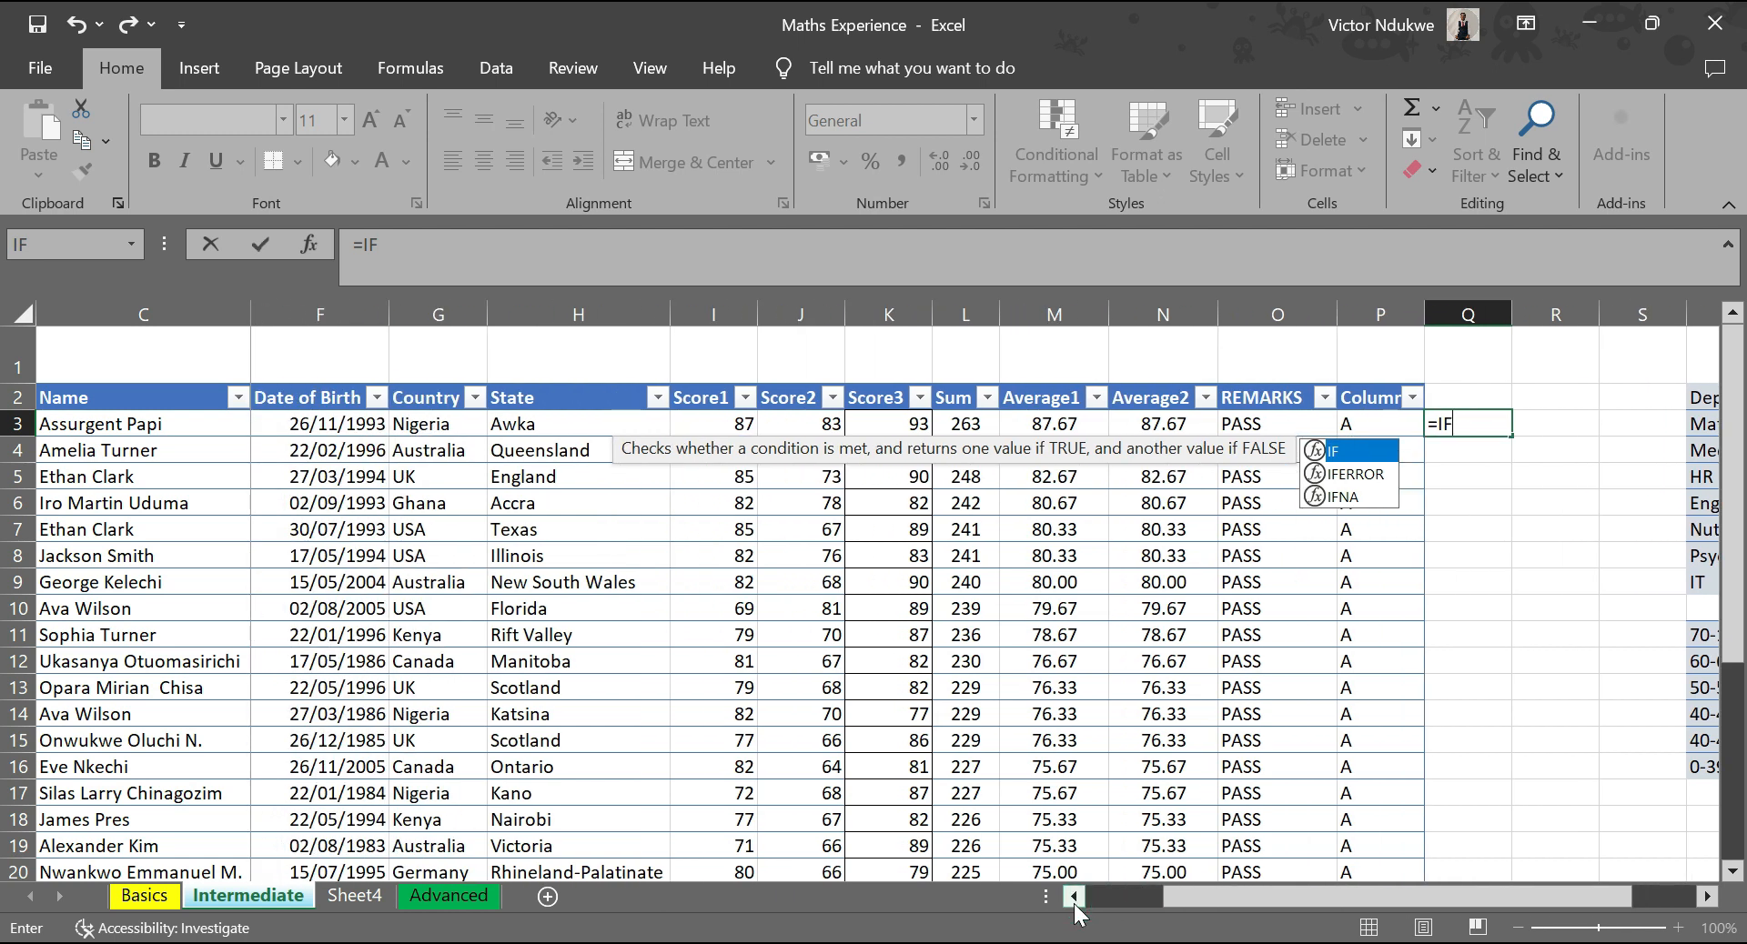
left_click(1074, 898)
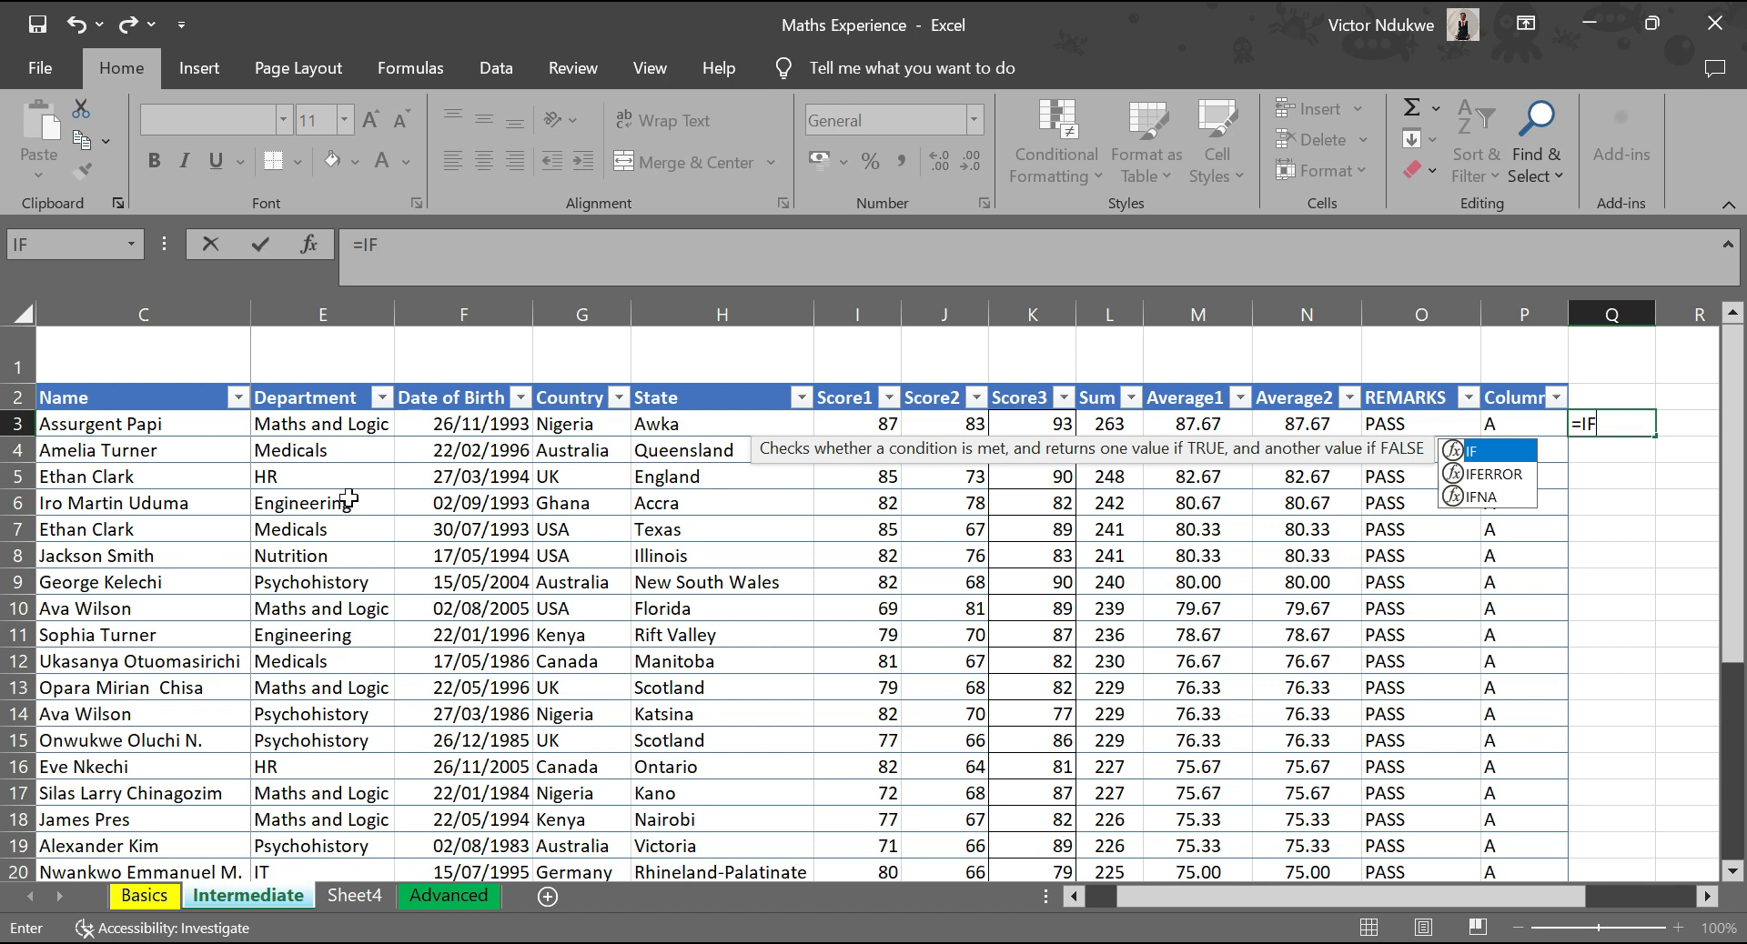
left_click(467, 253)
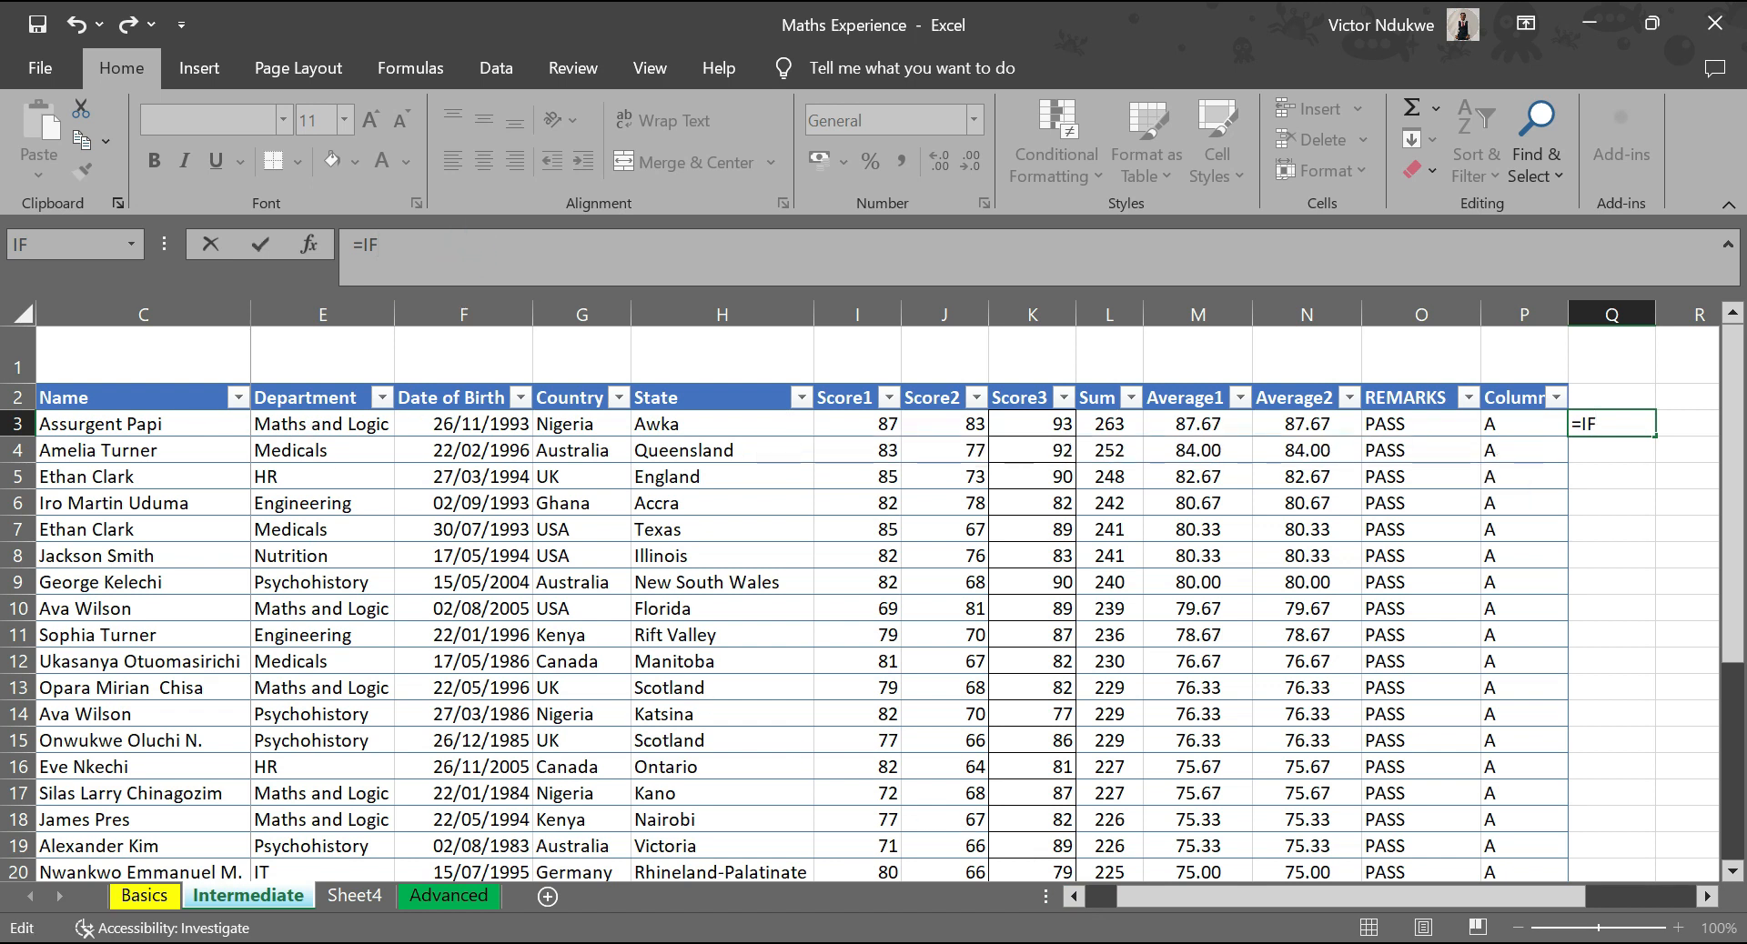
left_click(390, 254)
type("(")
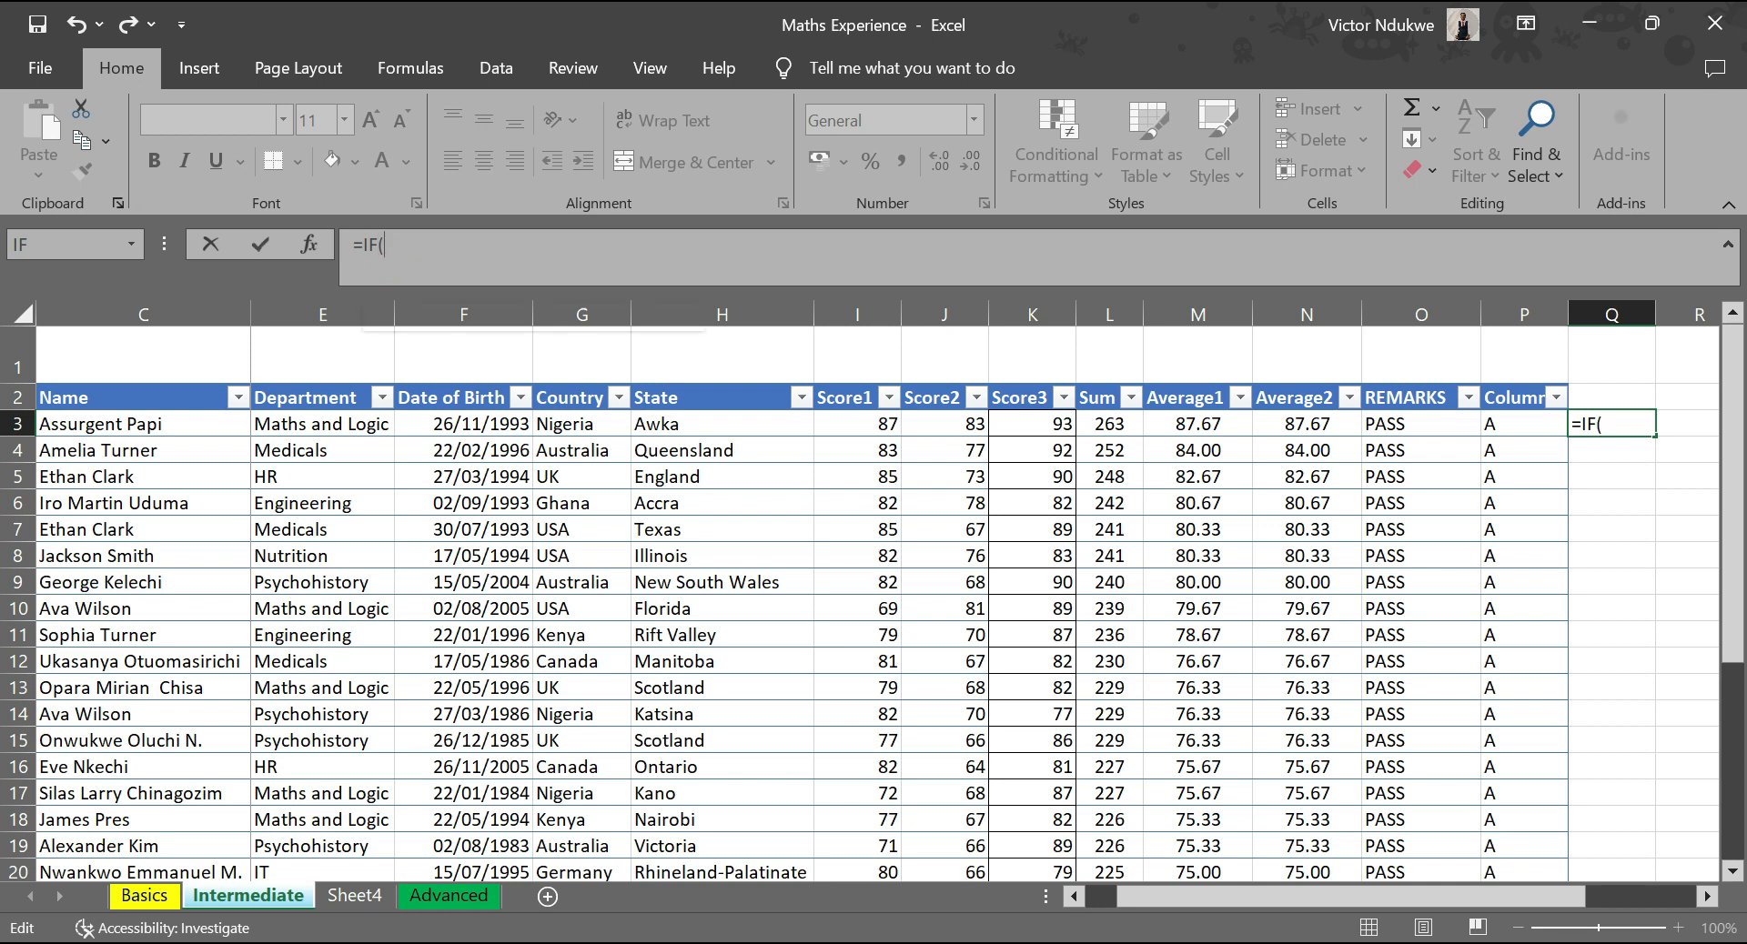
- Test in the Q3 formula whether the row's Department equals "Maths and Logic" and return "Kenya" when true
left_click(317, 428)
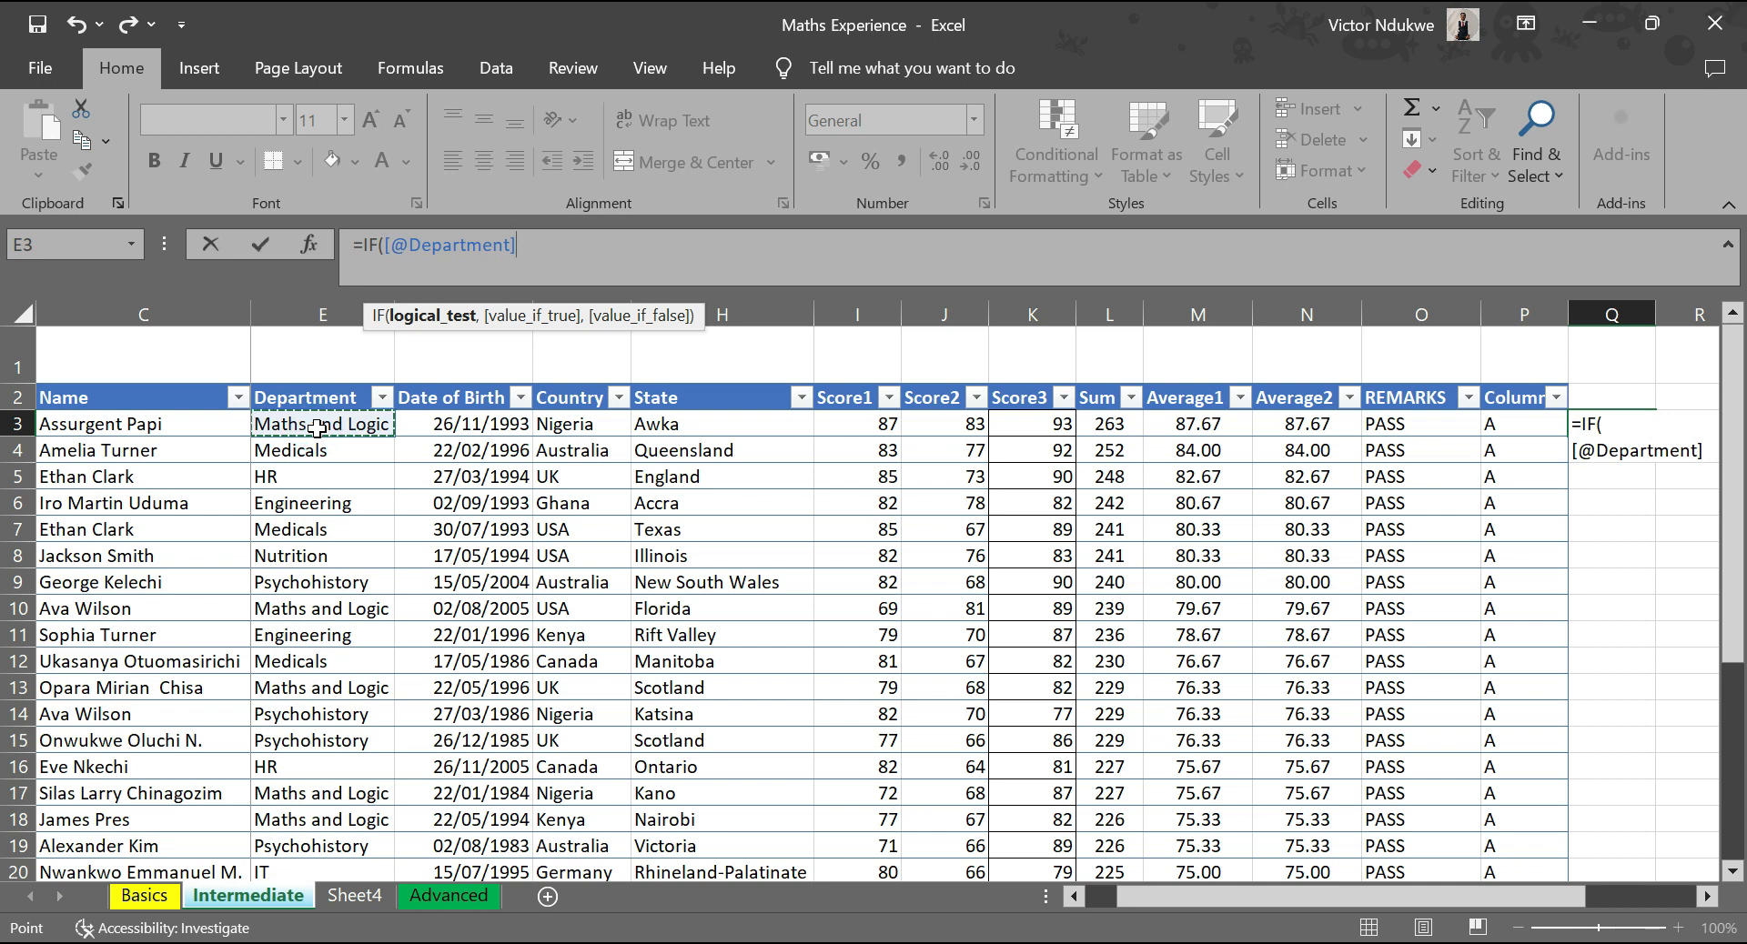
type("=")
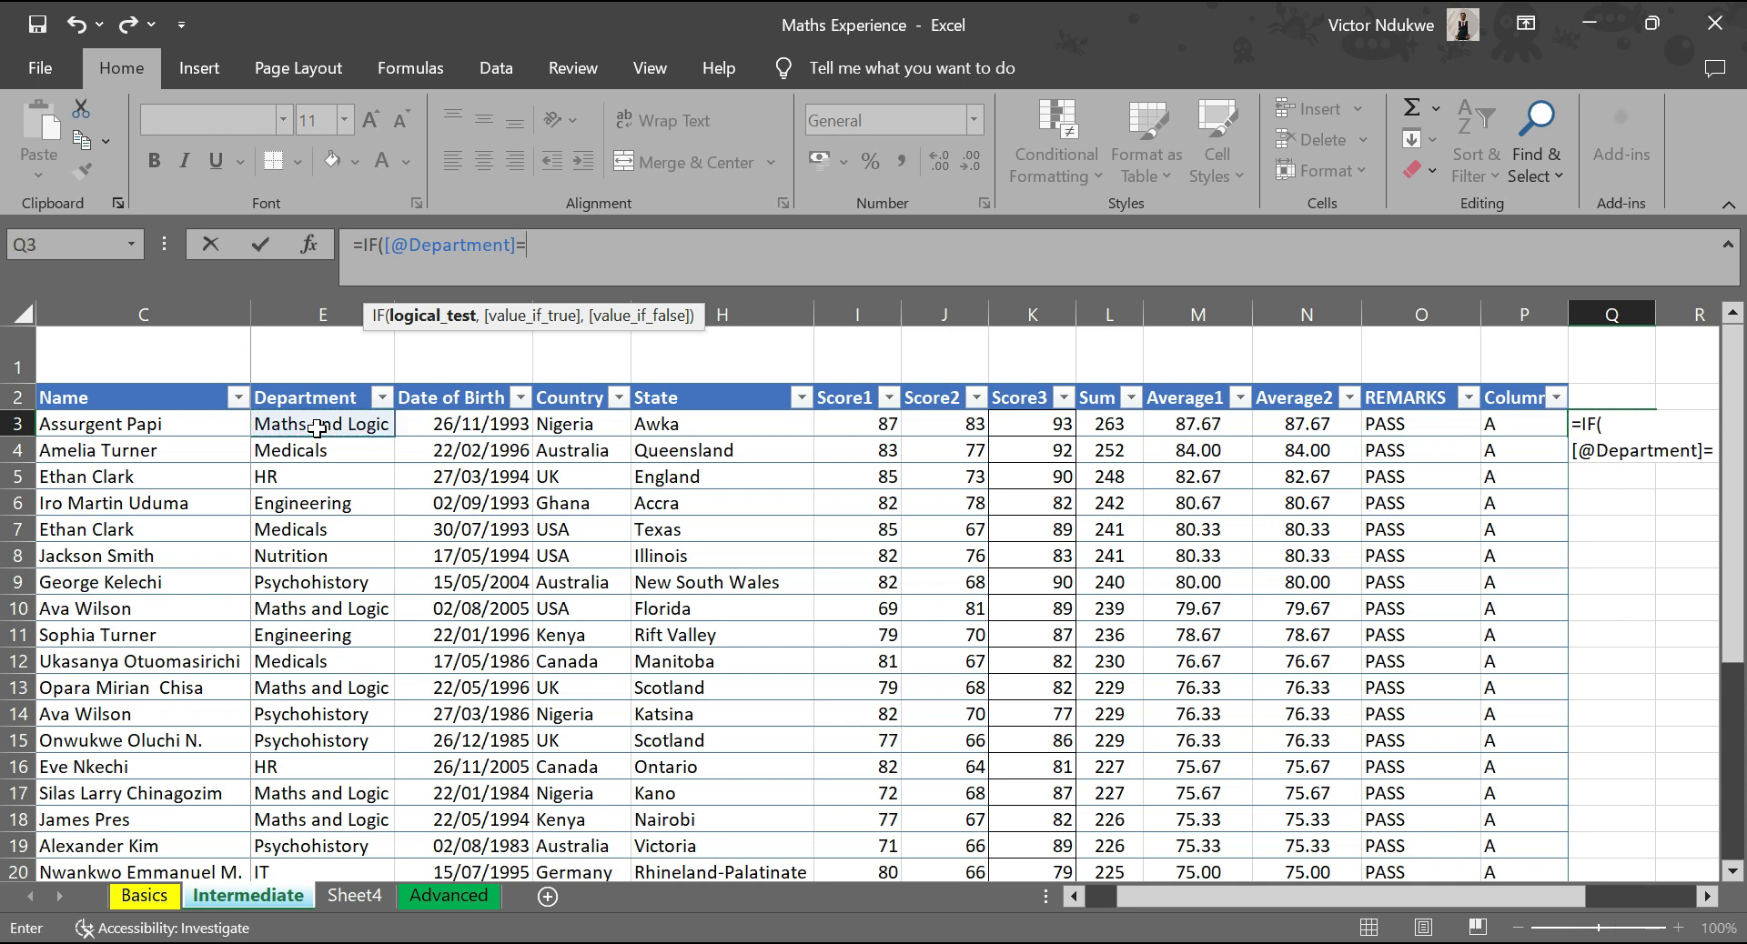
type("\"")
type("Math")
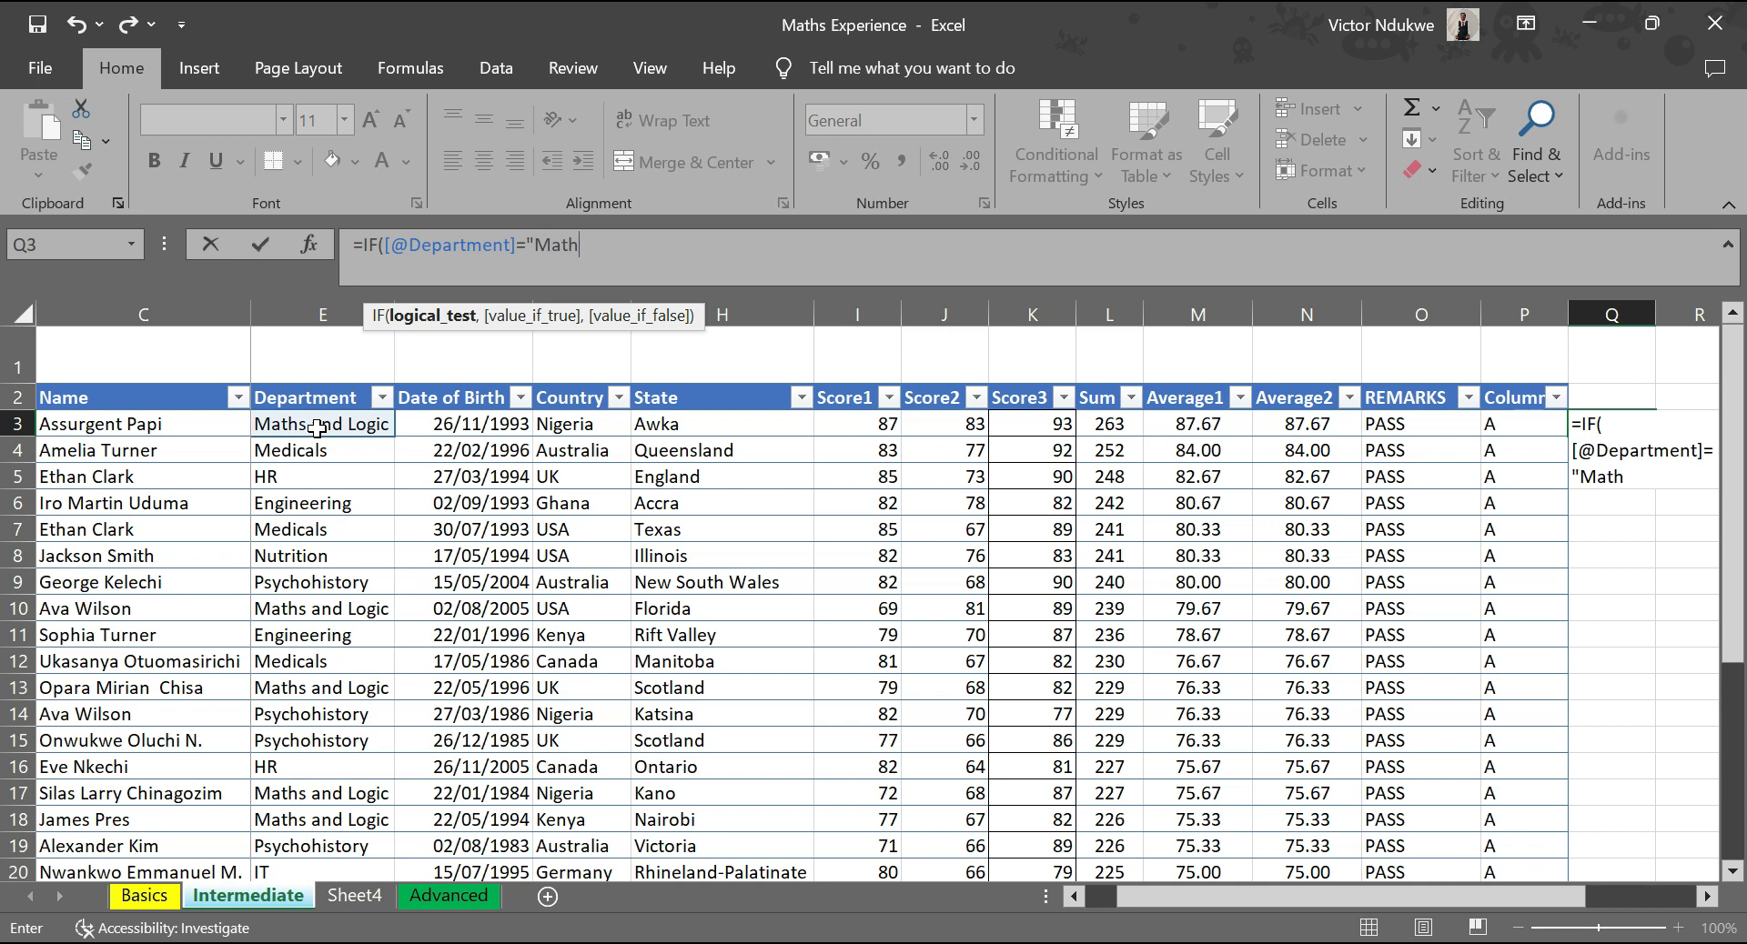
type("s and Logic")
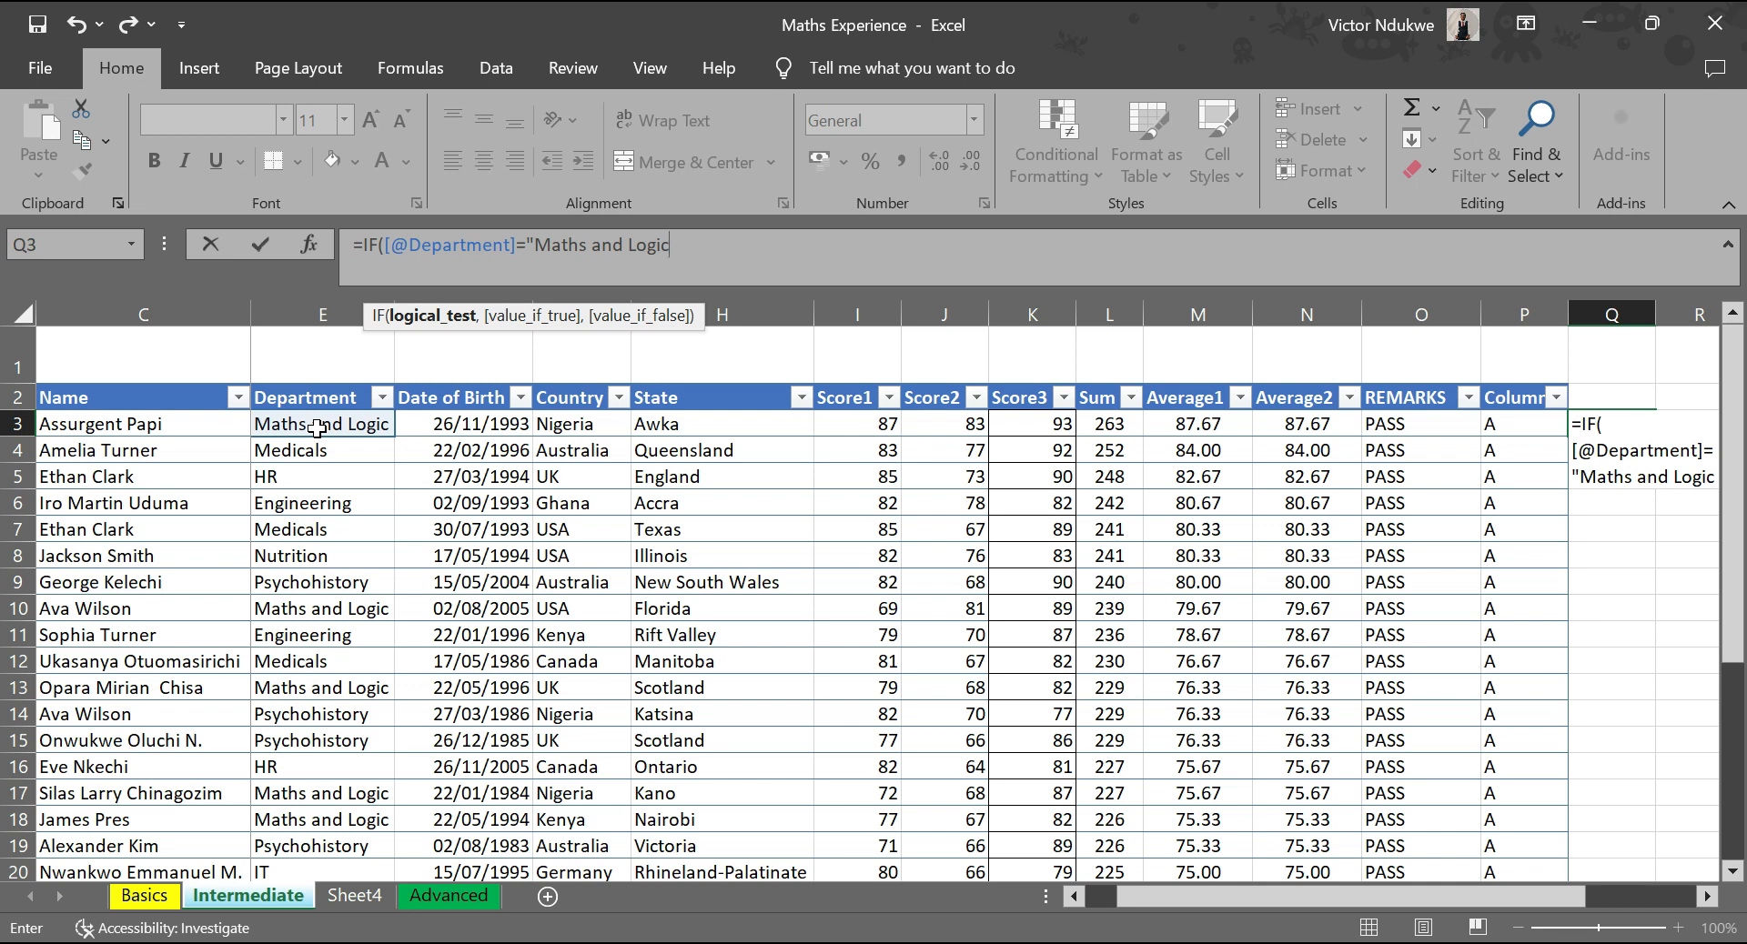
type("\",")
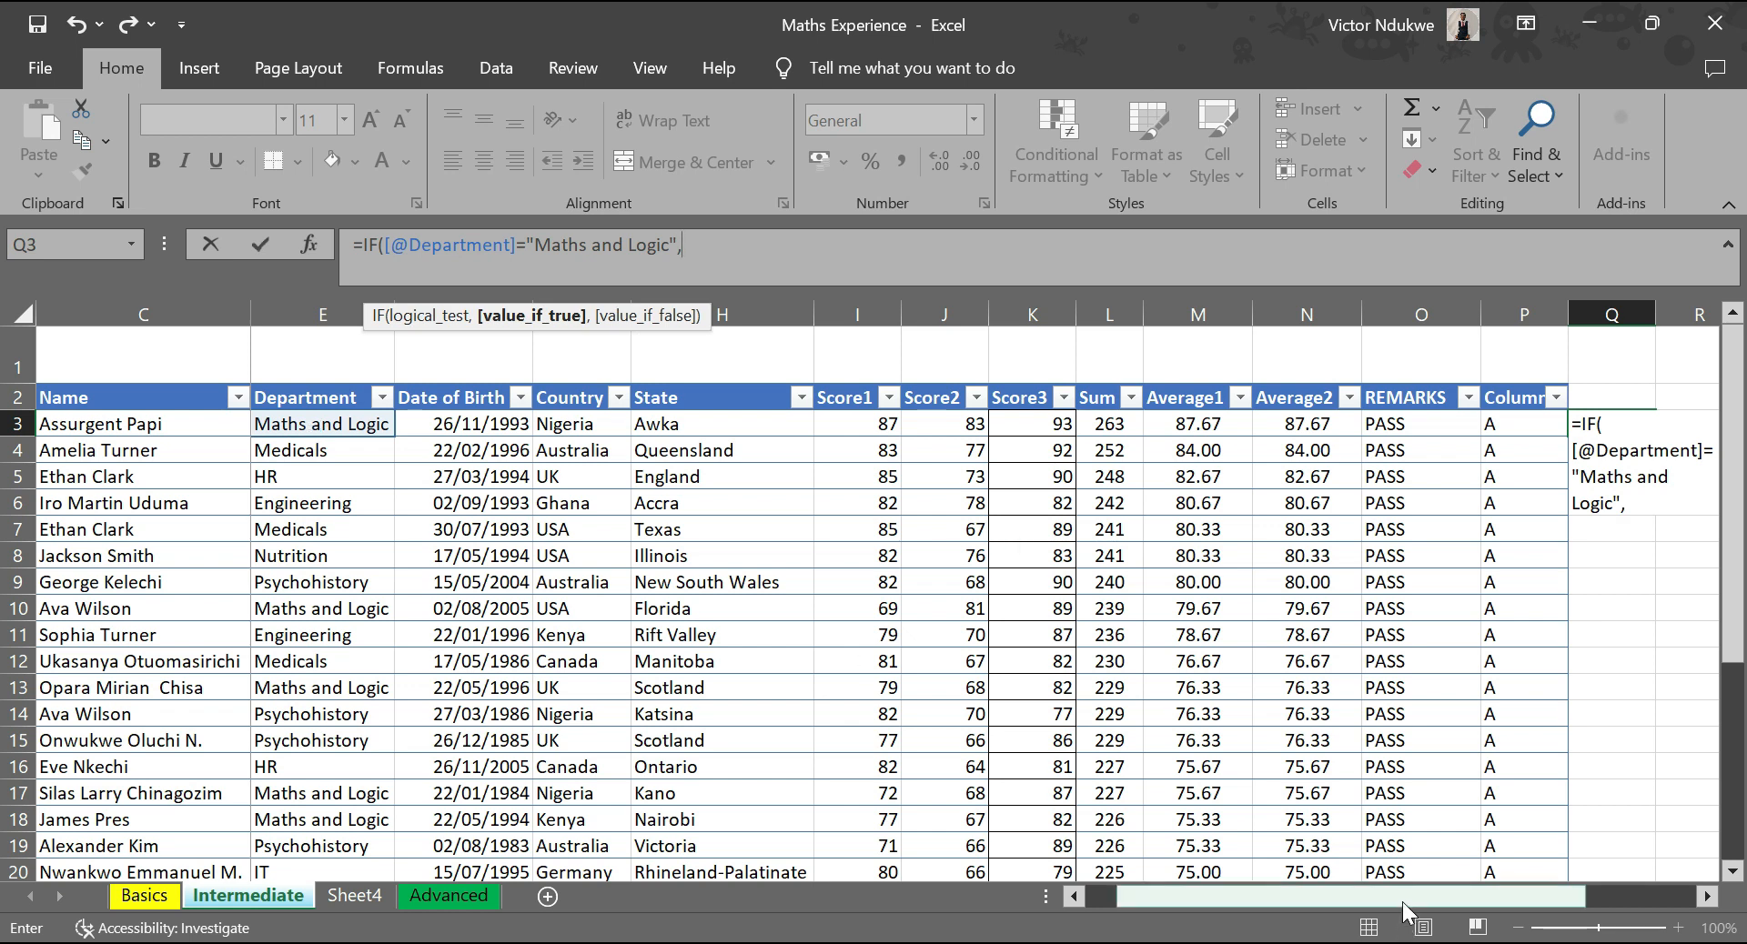
left_click_drag(1412, 895, 1557, 882)
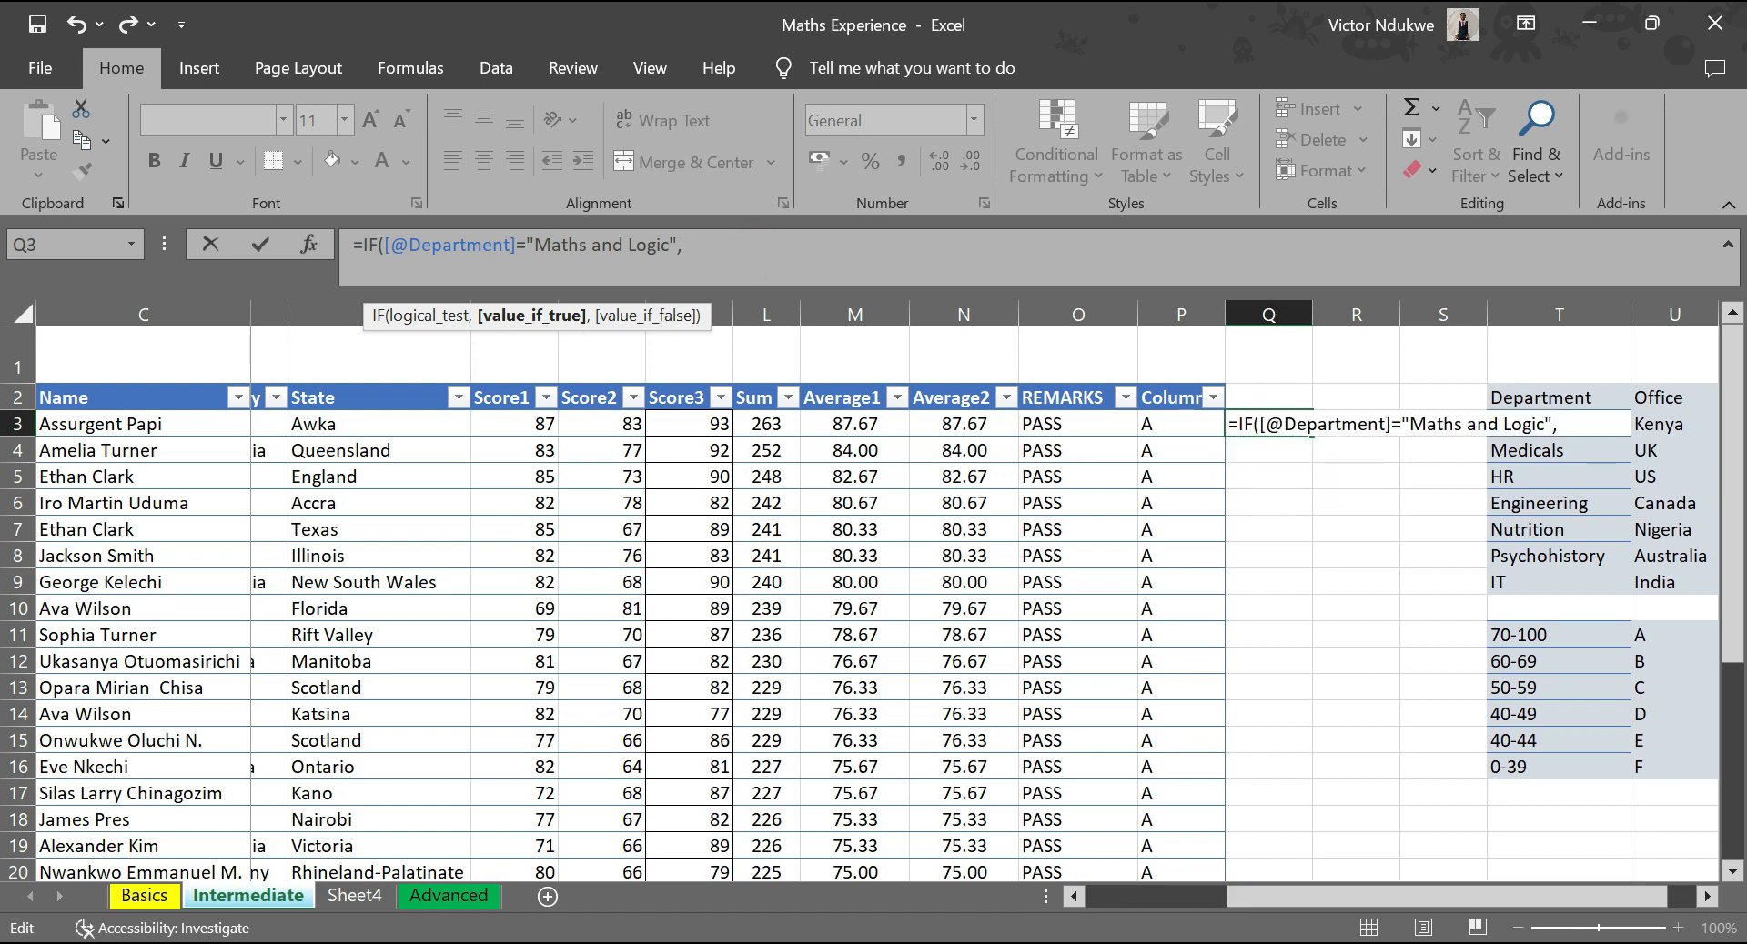
type("Kenya\",")
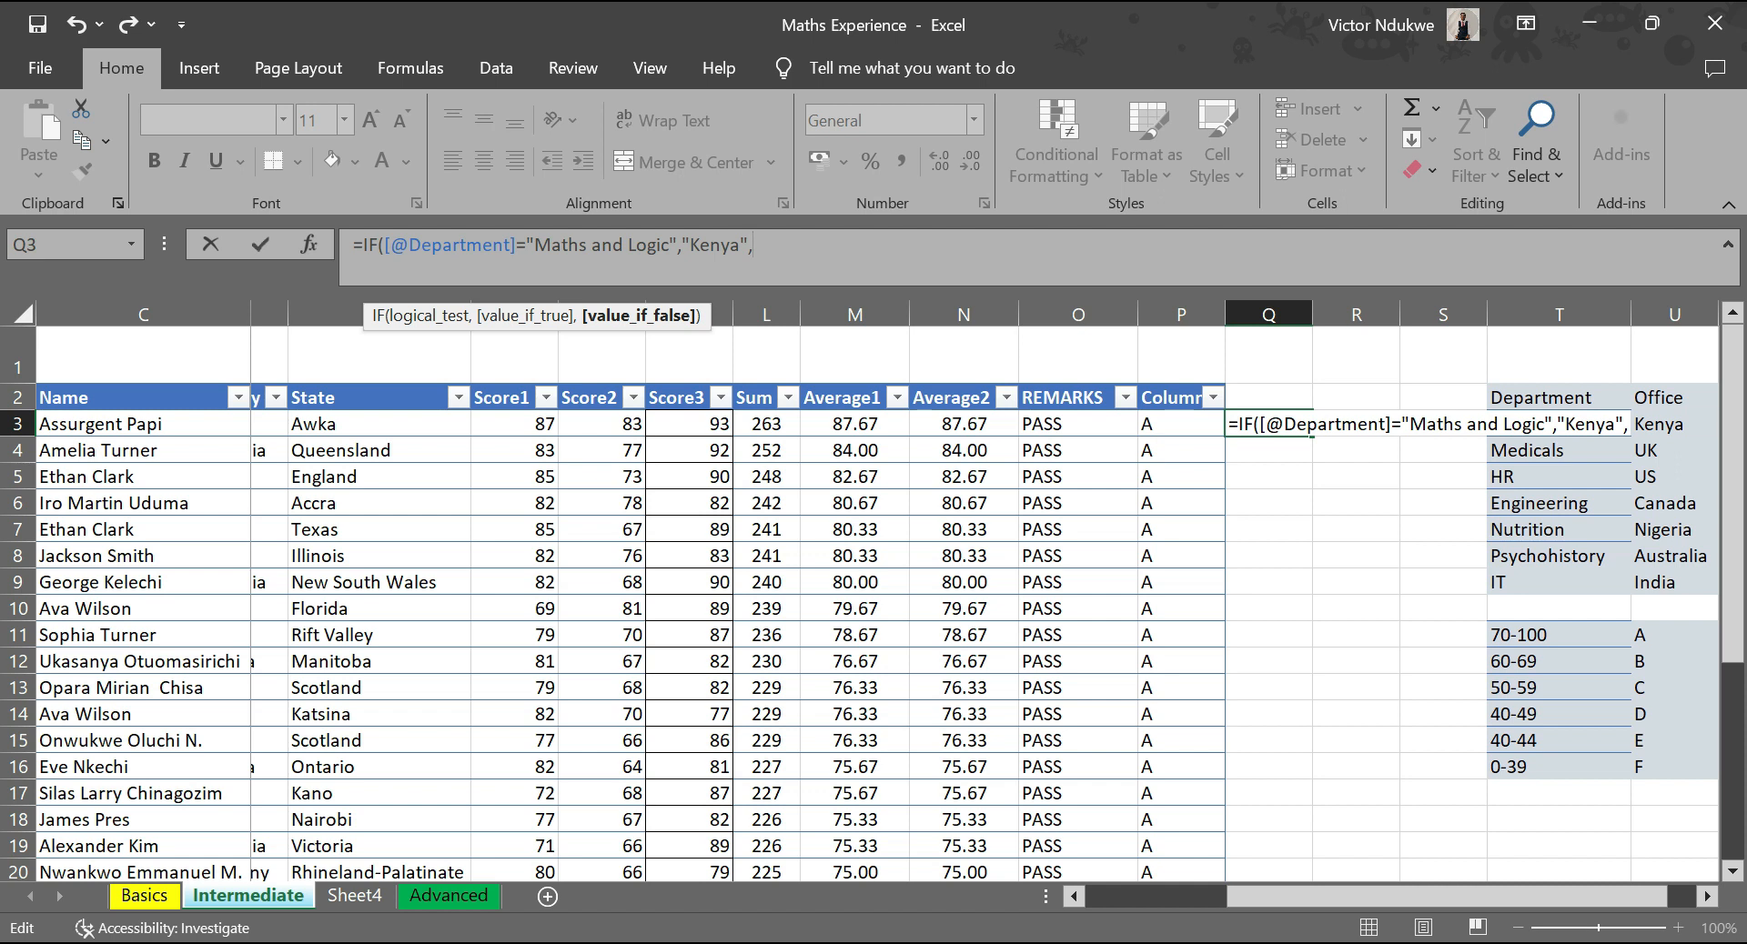
- Nest IFs for the other departments, Medicals UK, HR US, Engineering Canada, Nutrition Nigeria, Psychohistory Australia and IT India, and enter the formula
type("IF")
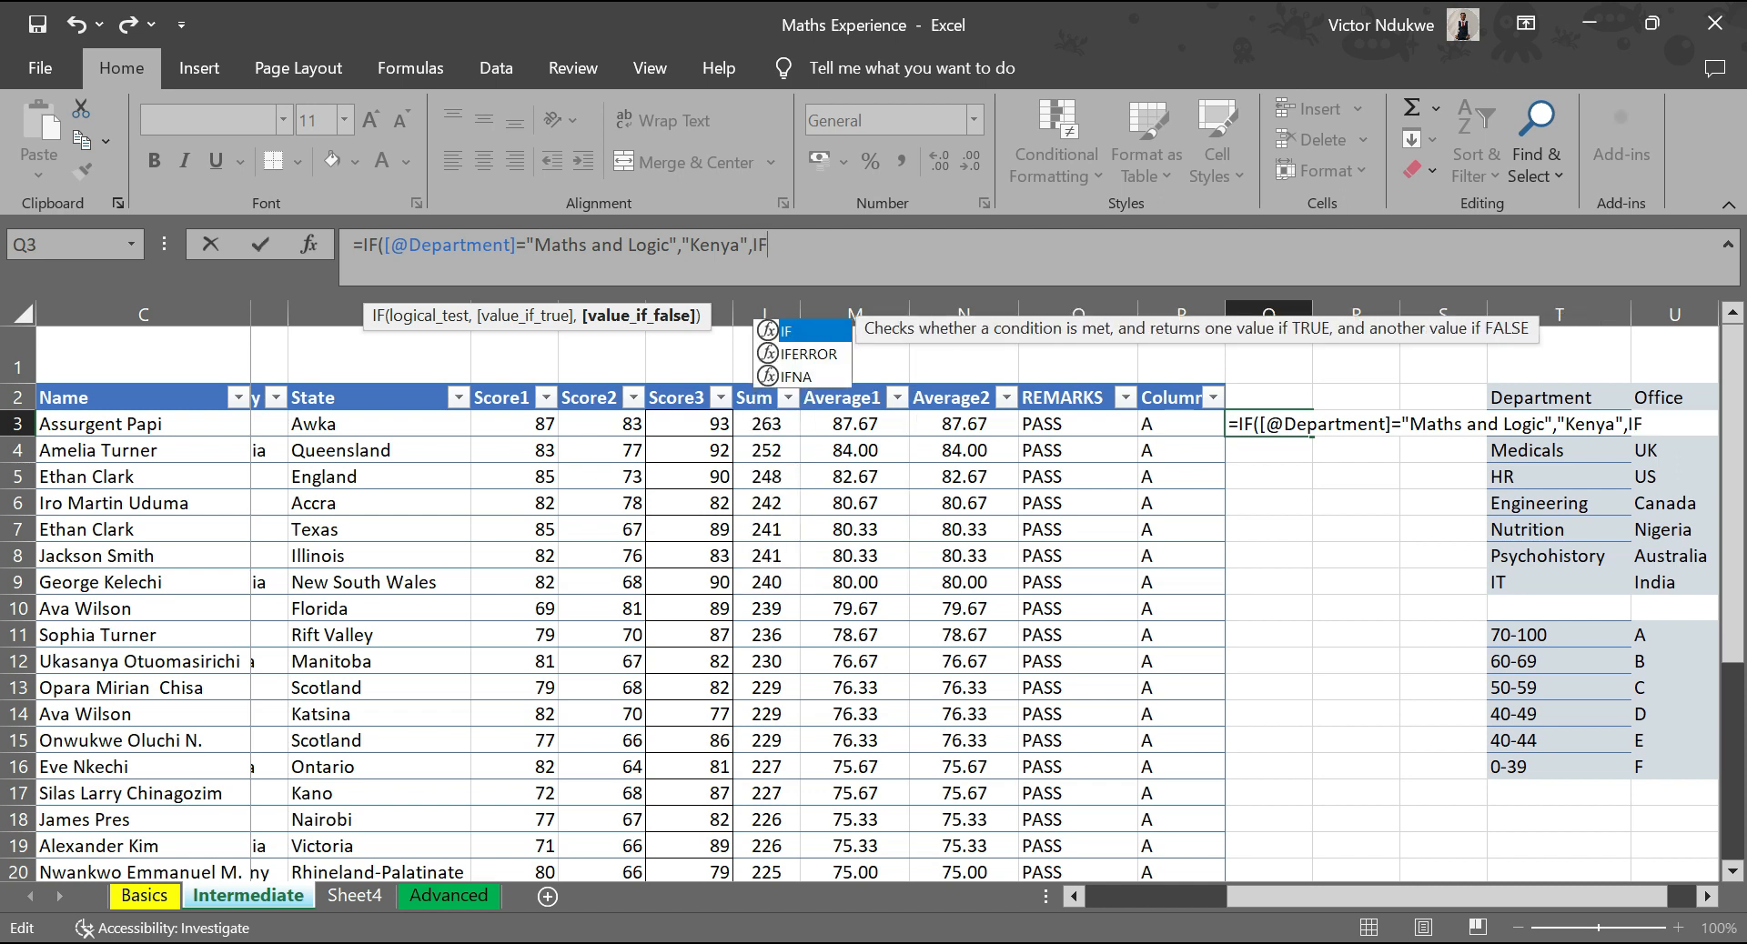
type("*")
key("BackSpace")
type(")")
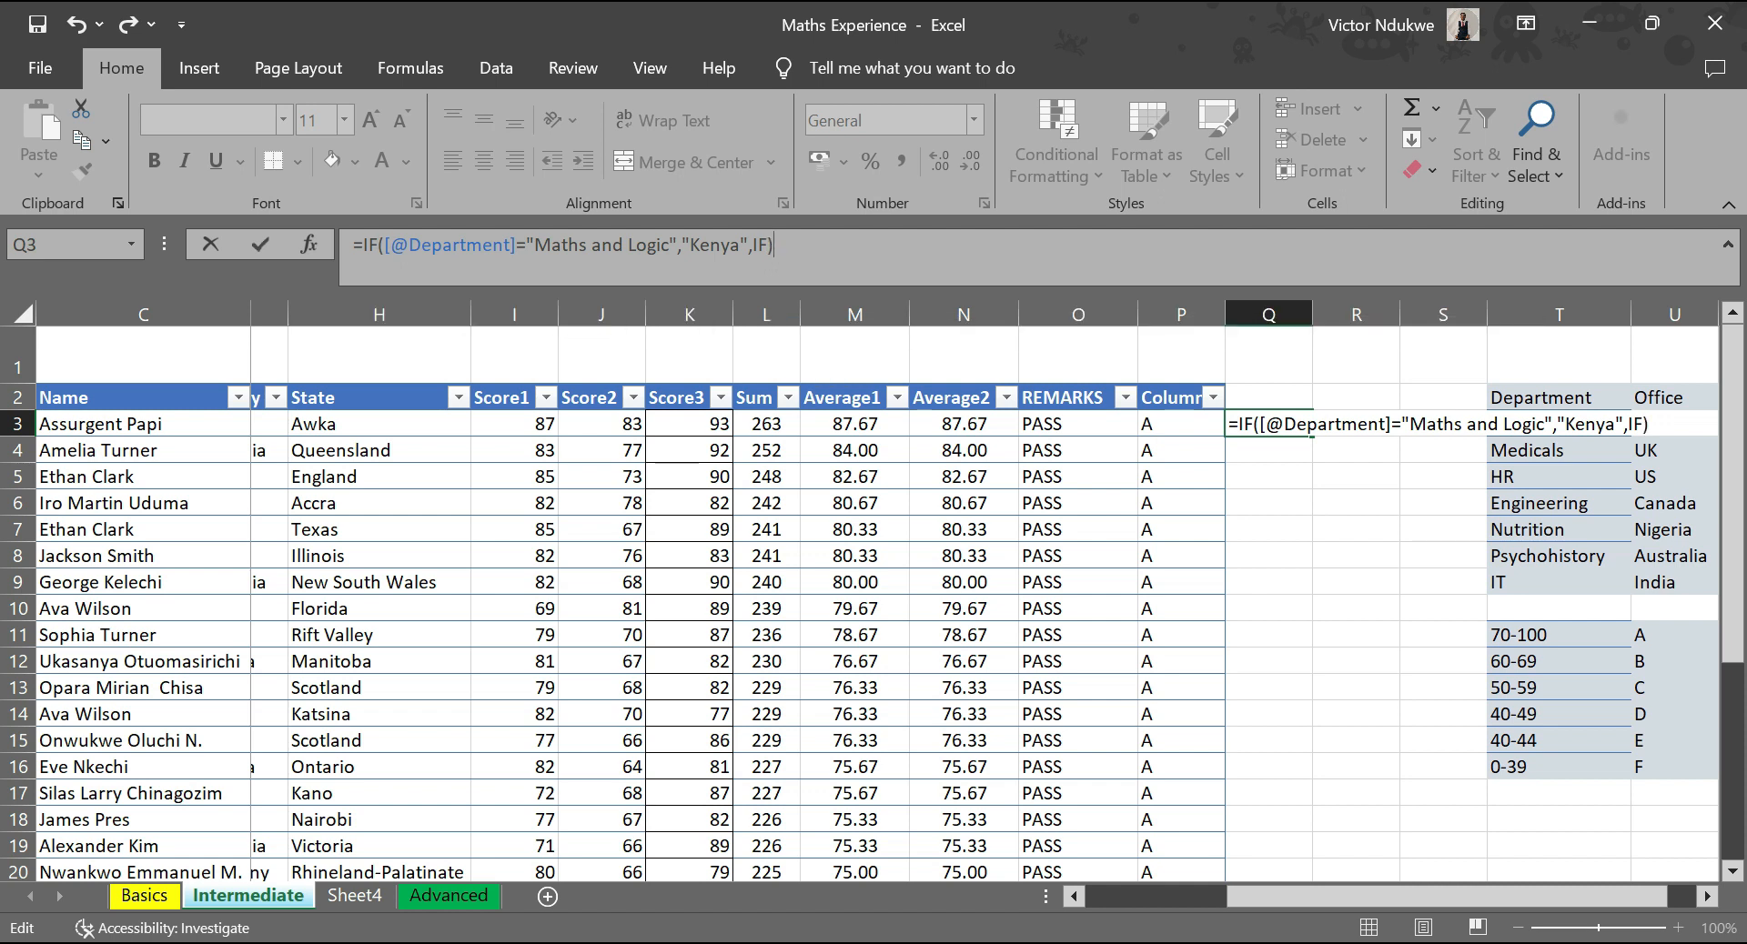
key("BackSpace")
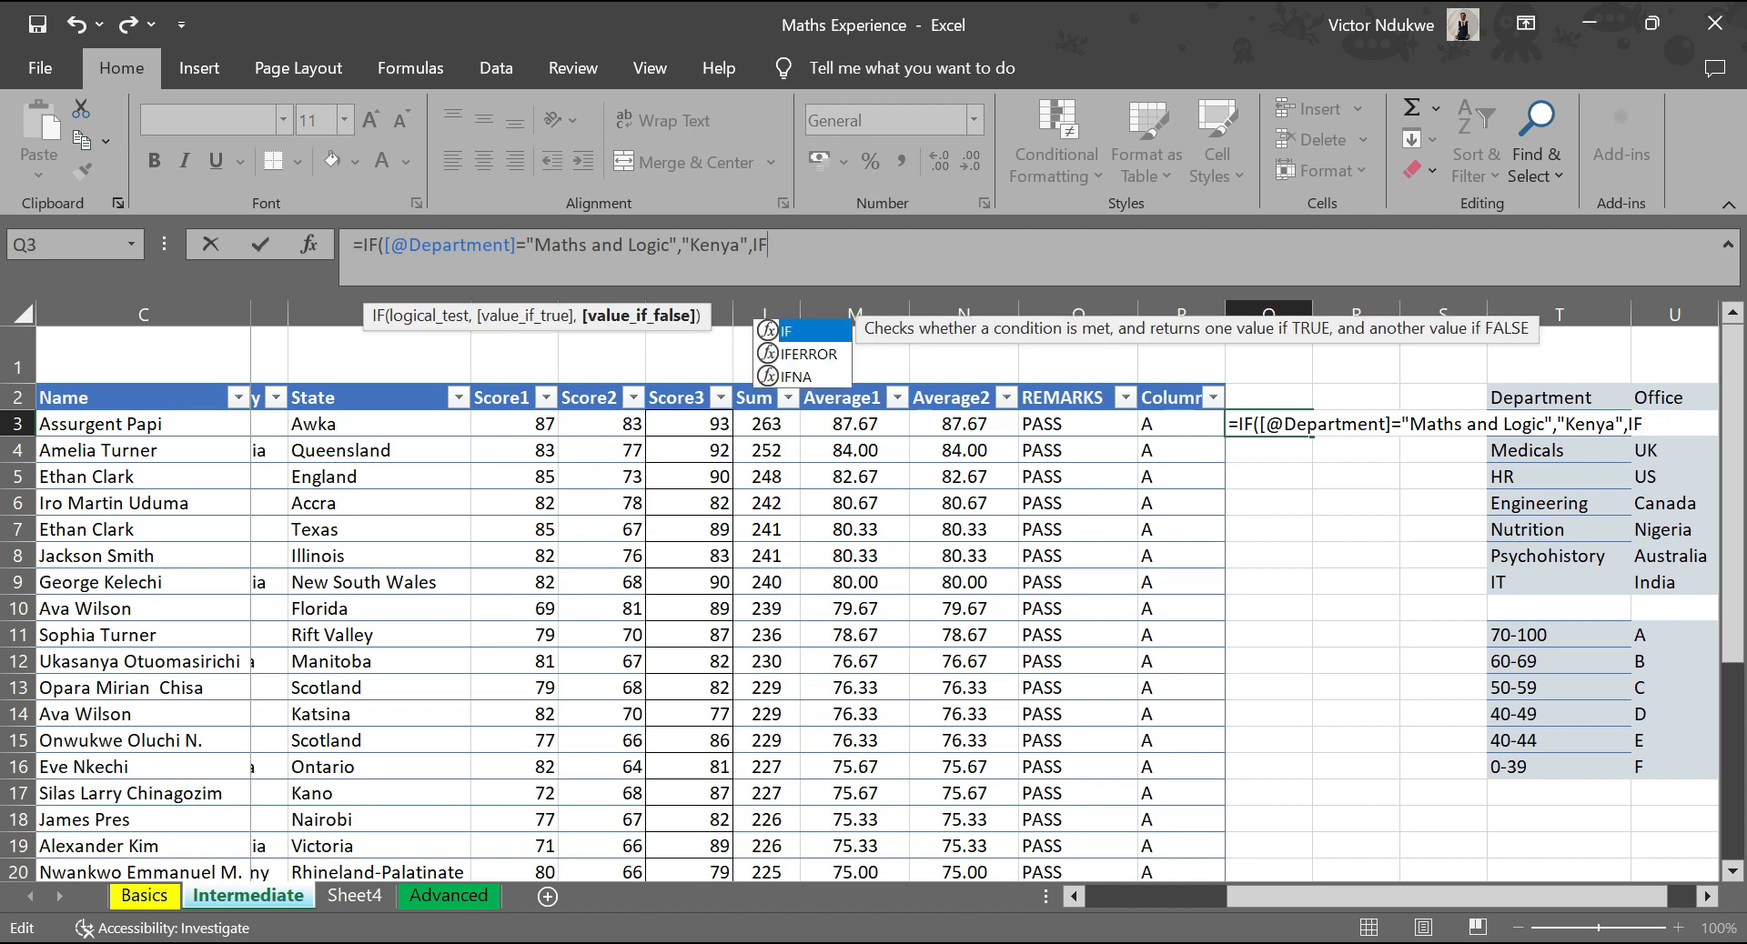
type("(")
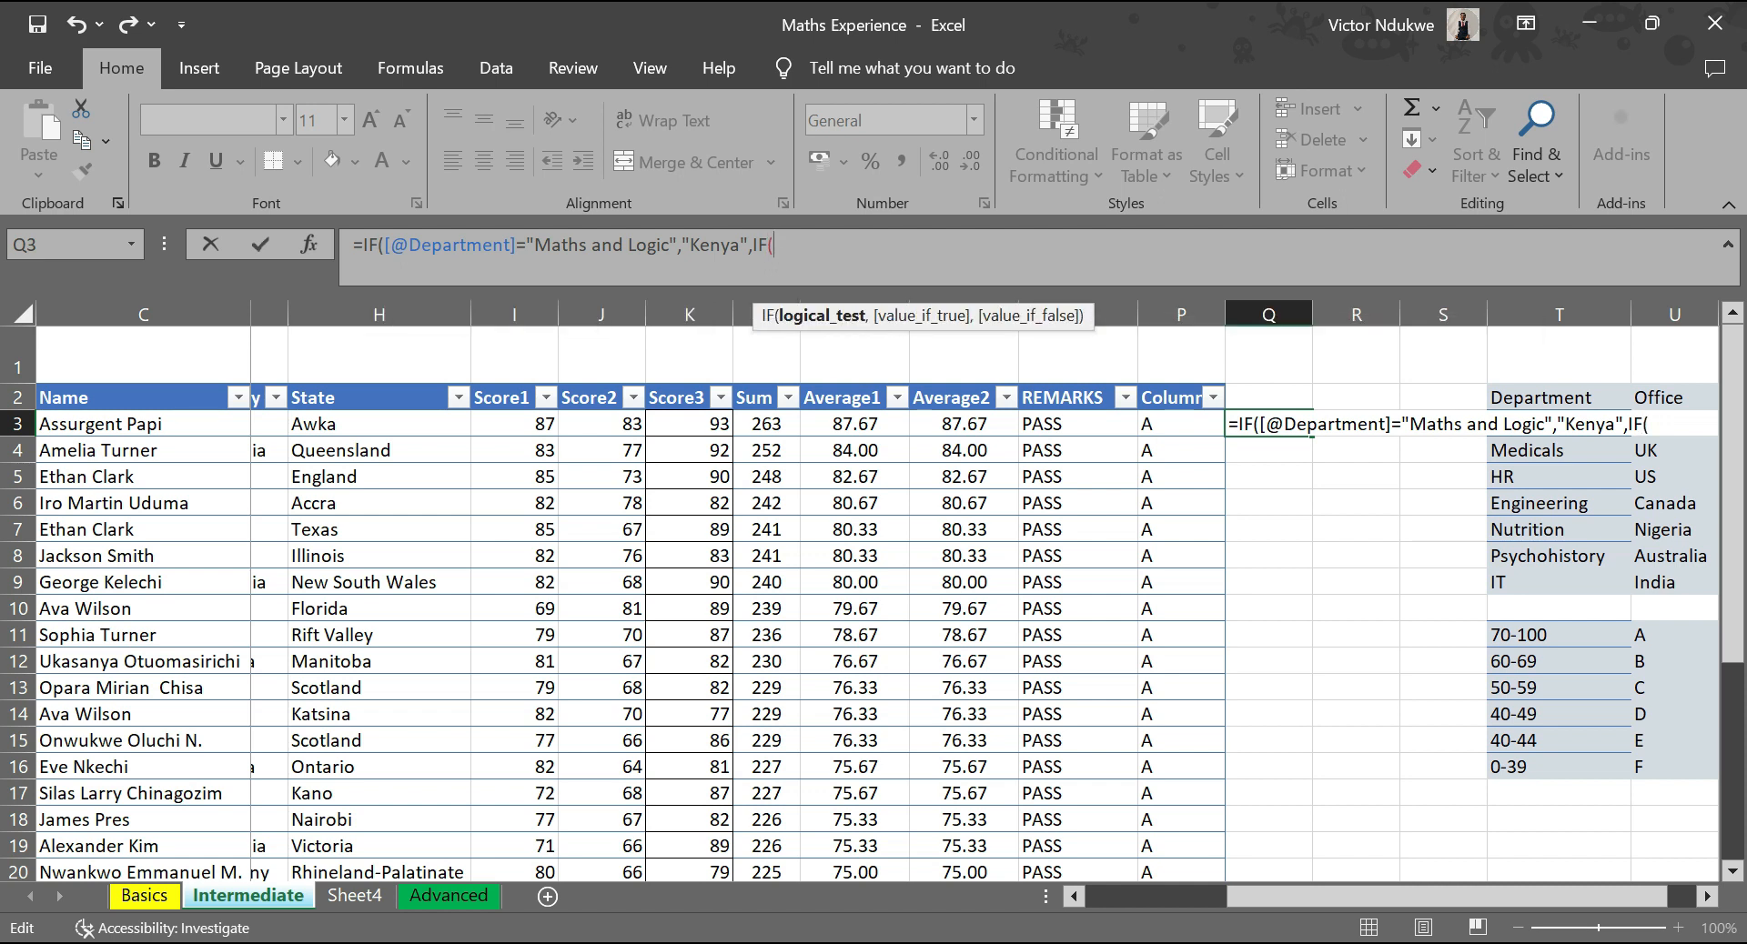
left_click_drag(1286, 904, 1159, 903)
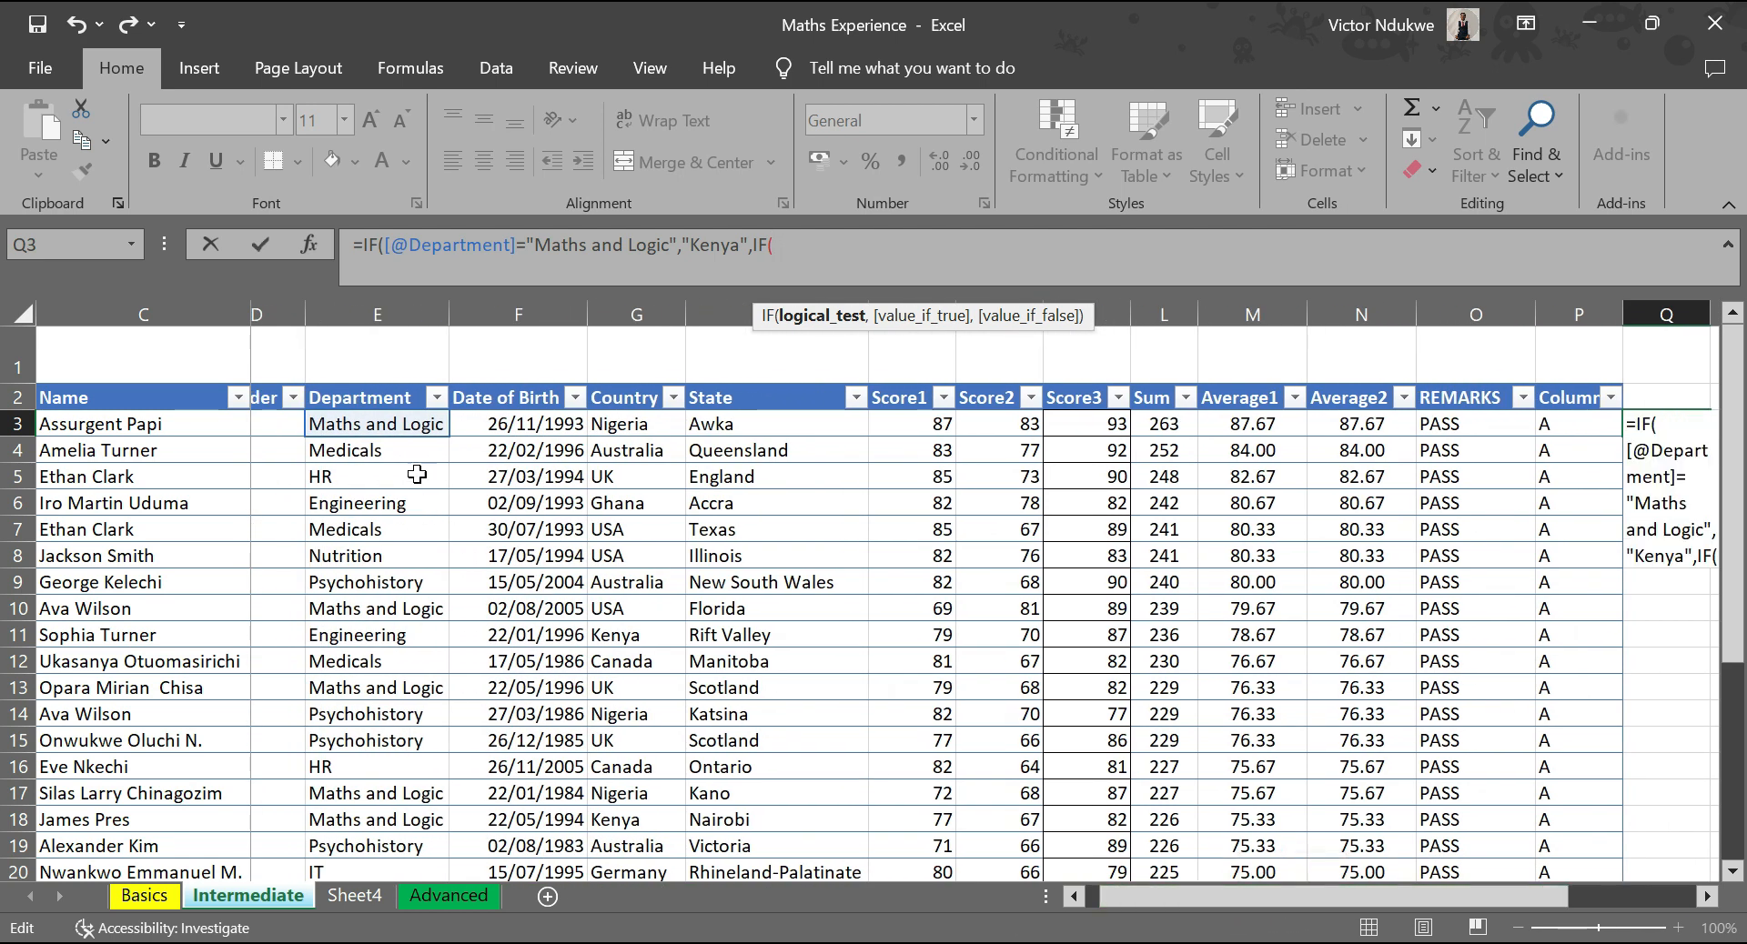
left_click(409, 430)
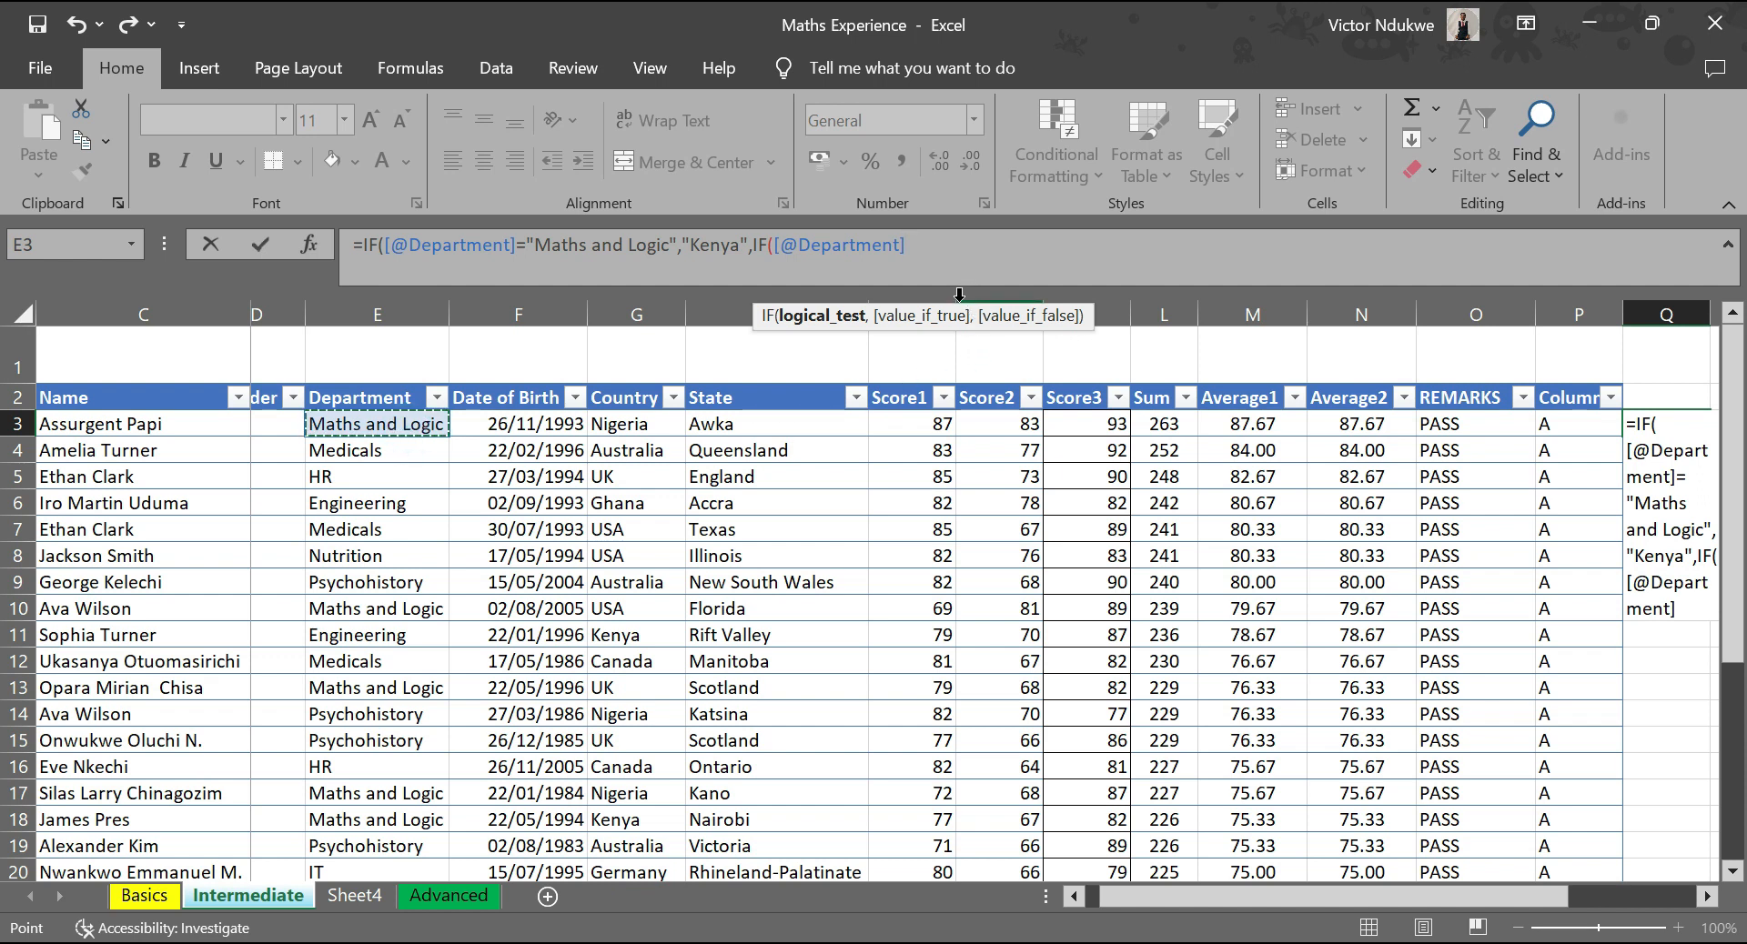
type("=")
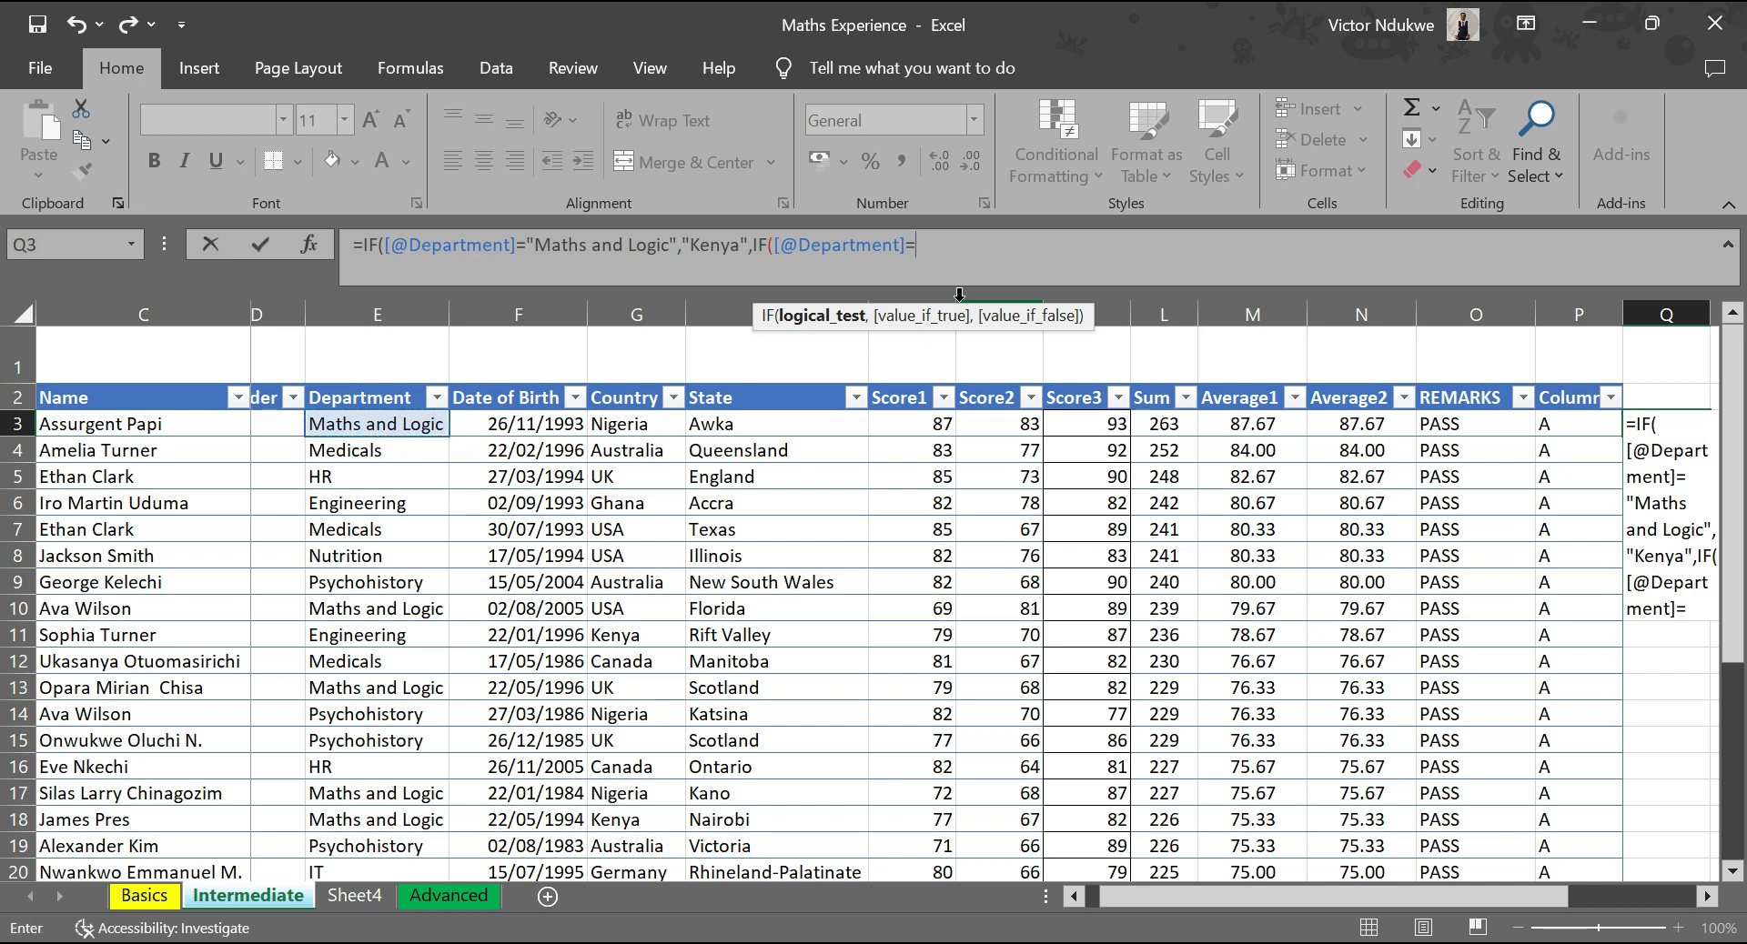
type("\"Medicals")
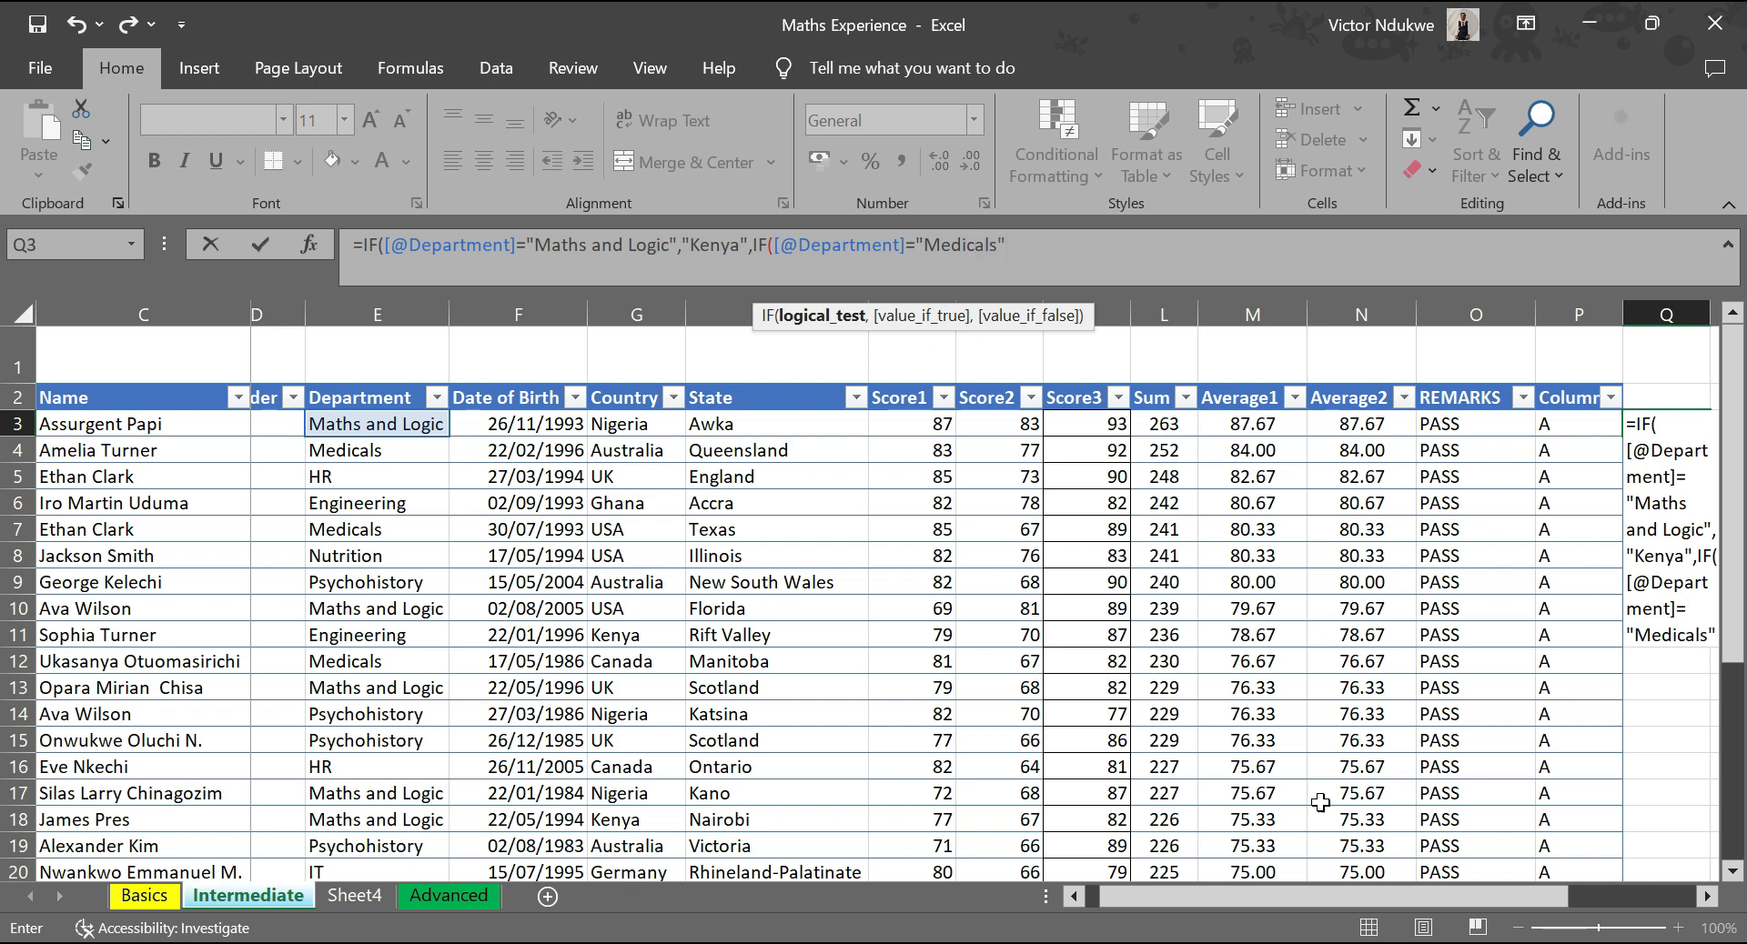
left_click_drag(1319, 896, 1461, 870)
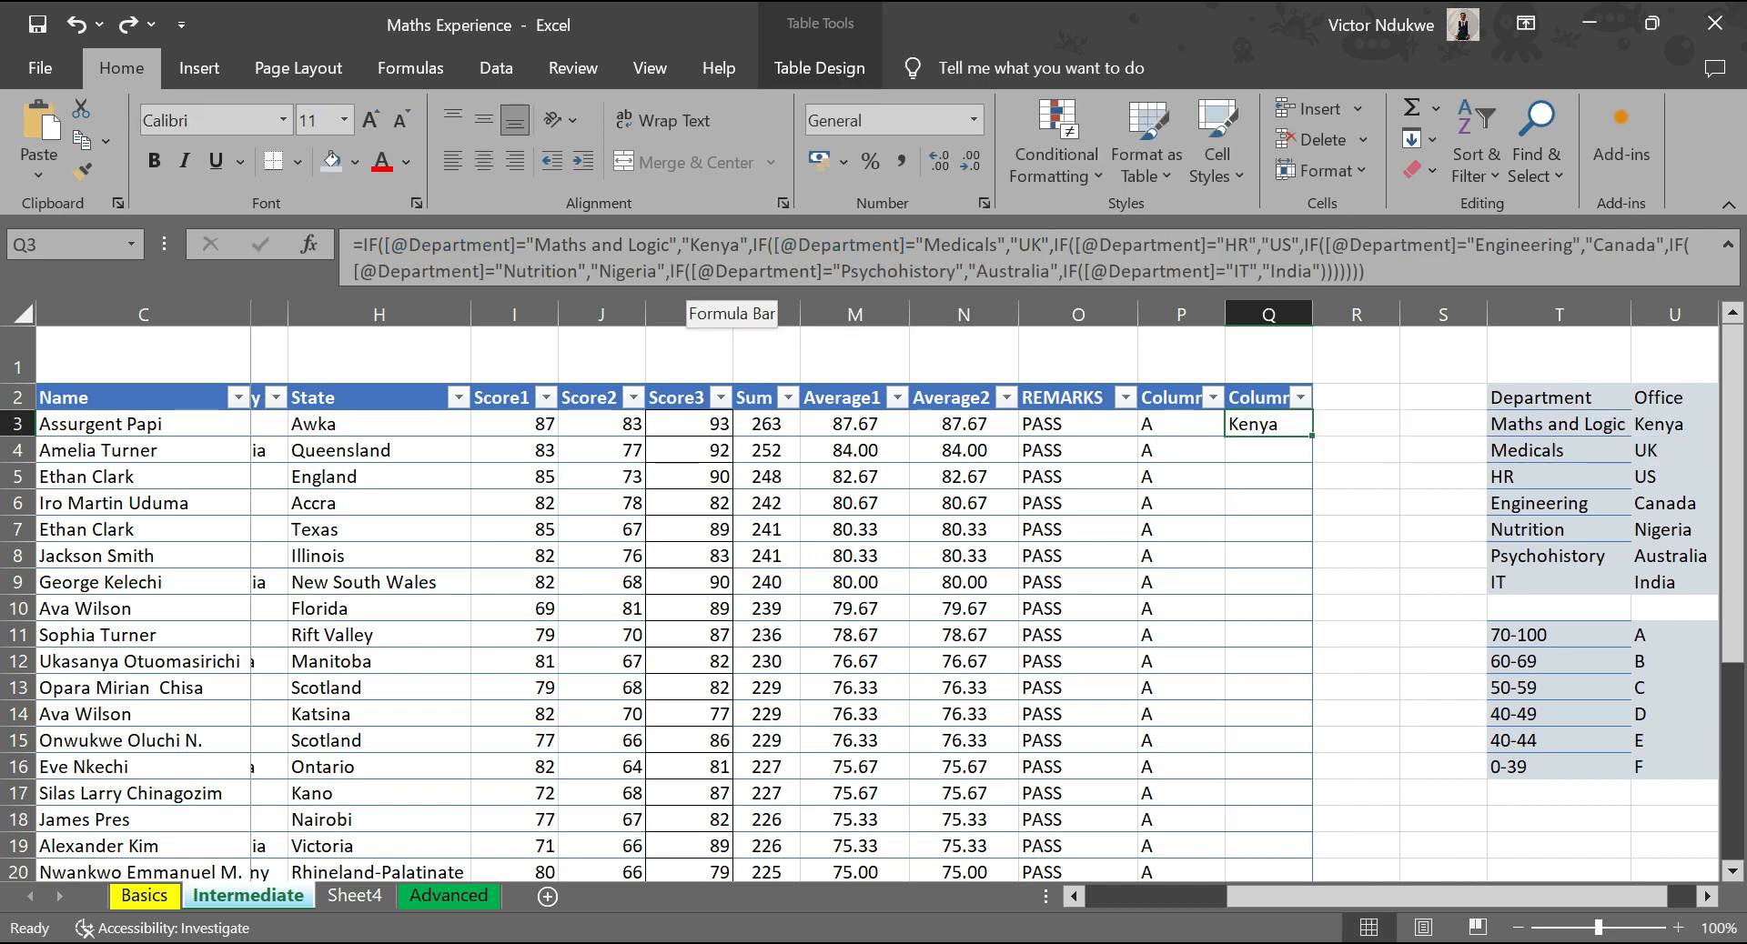
- Reopen the Q3 formula to check its nested conditions and closing parentheses, and re-enter it
left_click(829, 244)
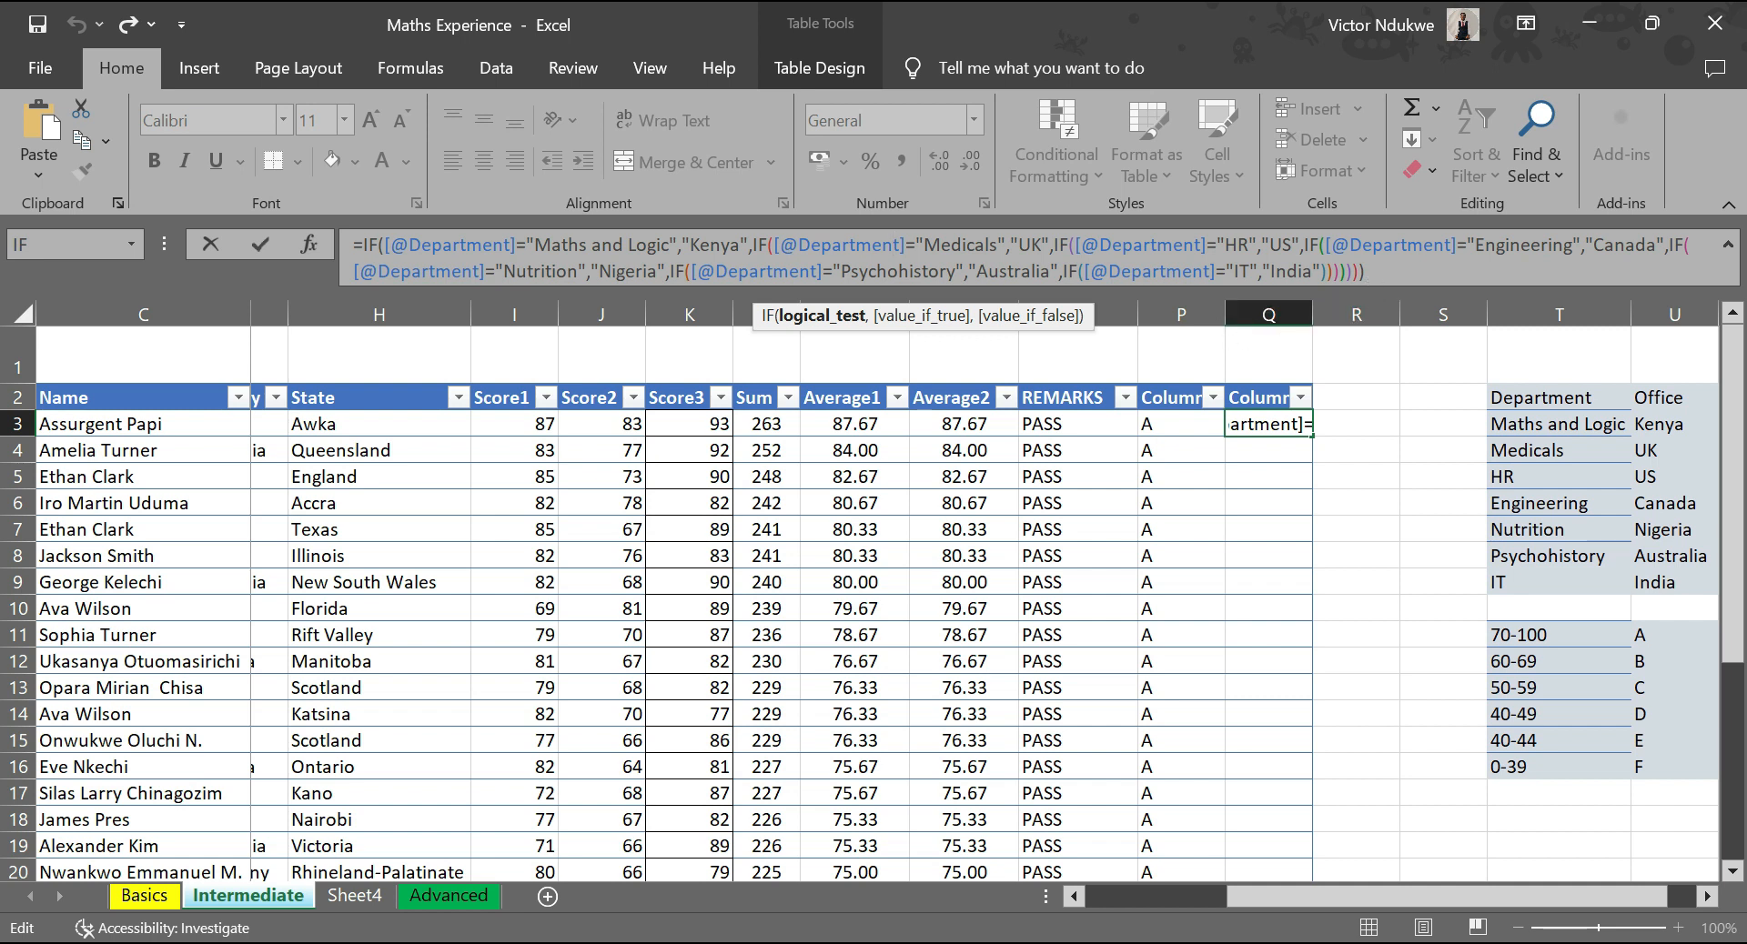
type(")")
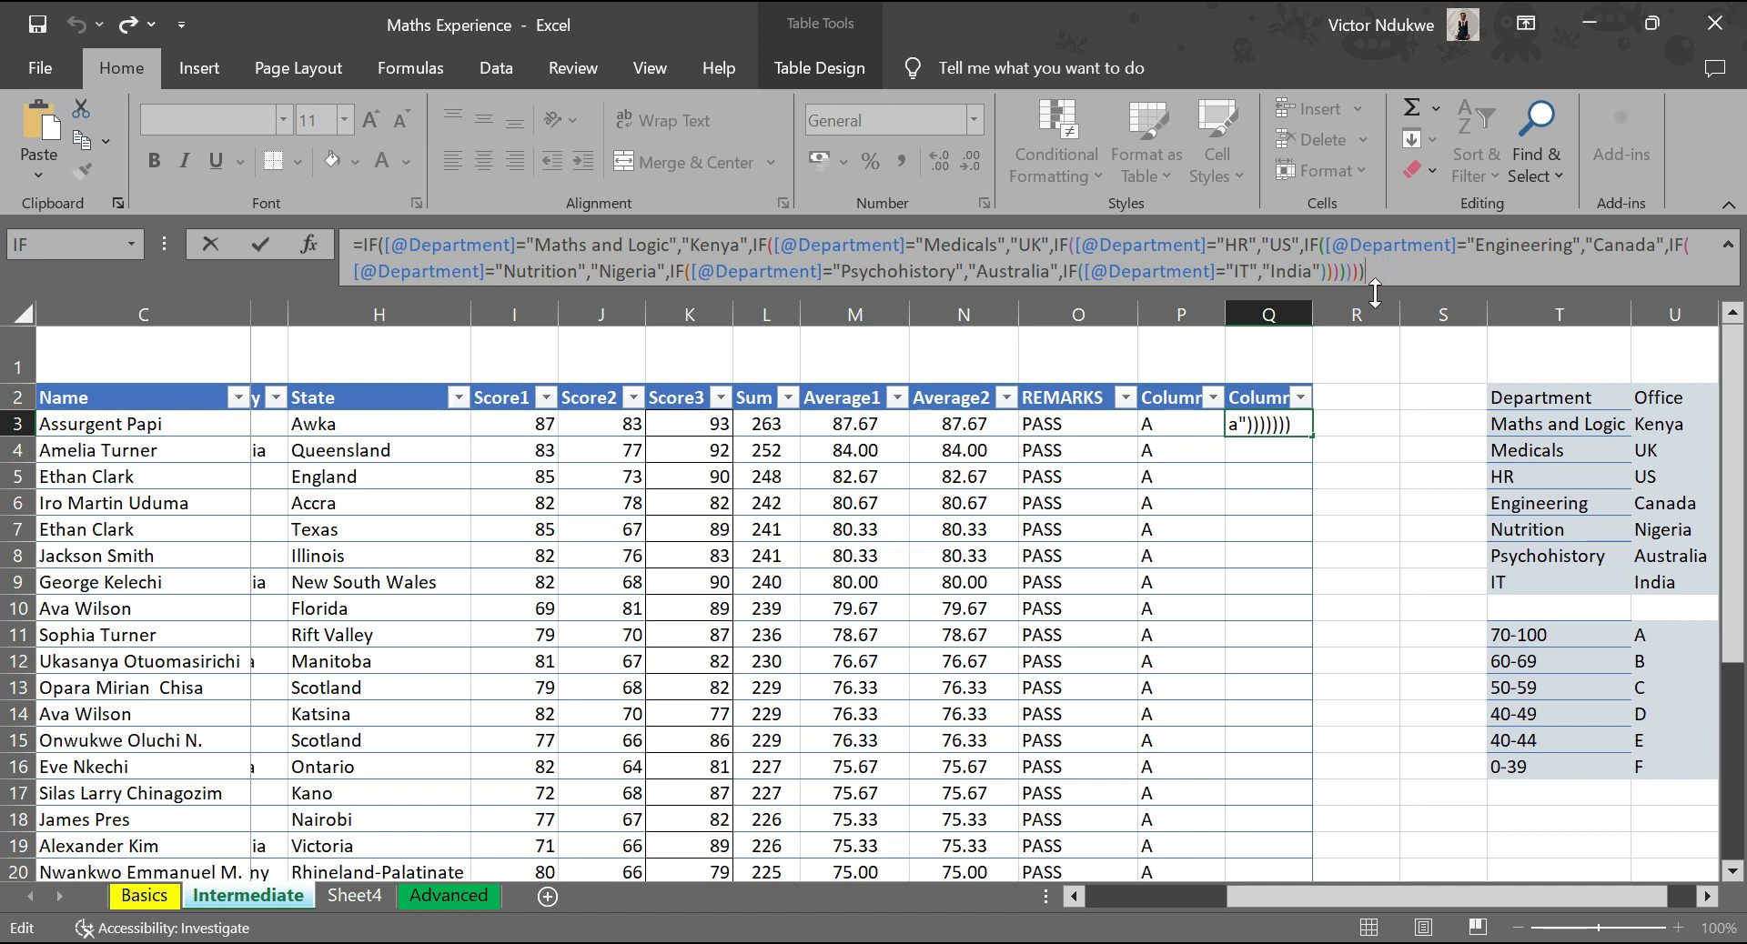
key("Return")
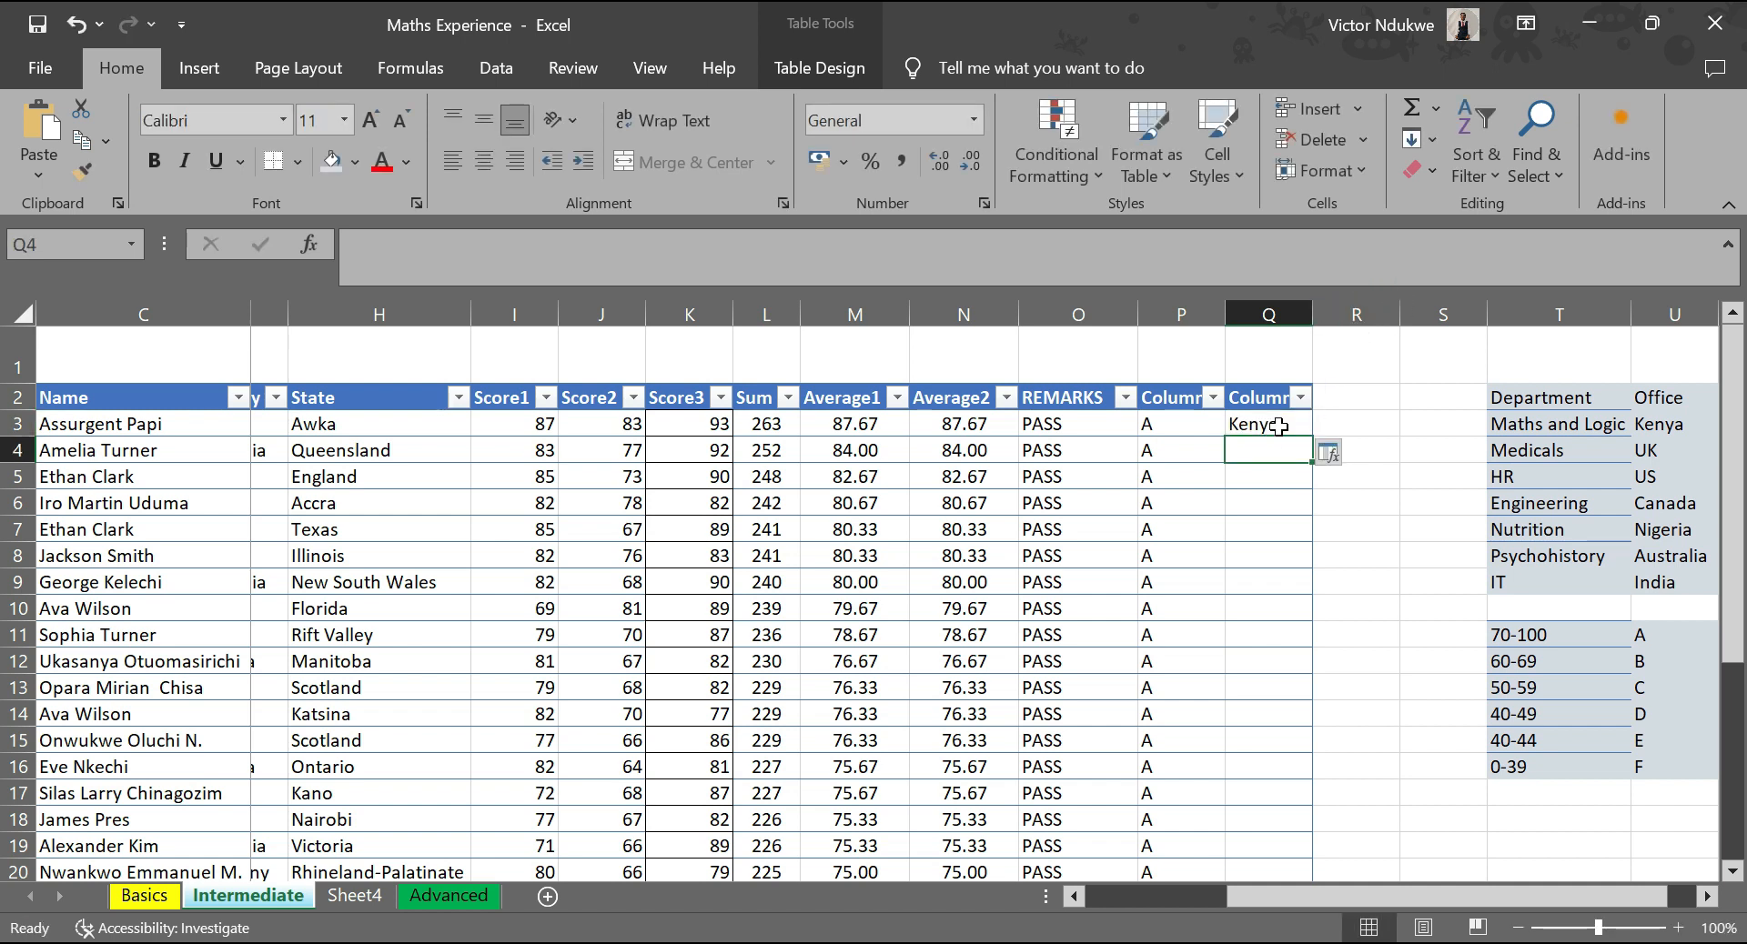
- Fill the office formula from Q3 down to the last student in row 32 and compare the offices with the departments
left_click(1278, 426)
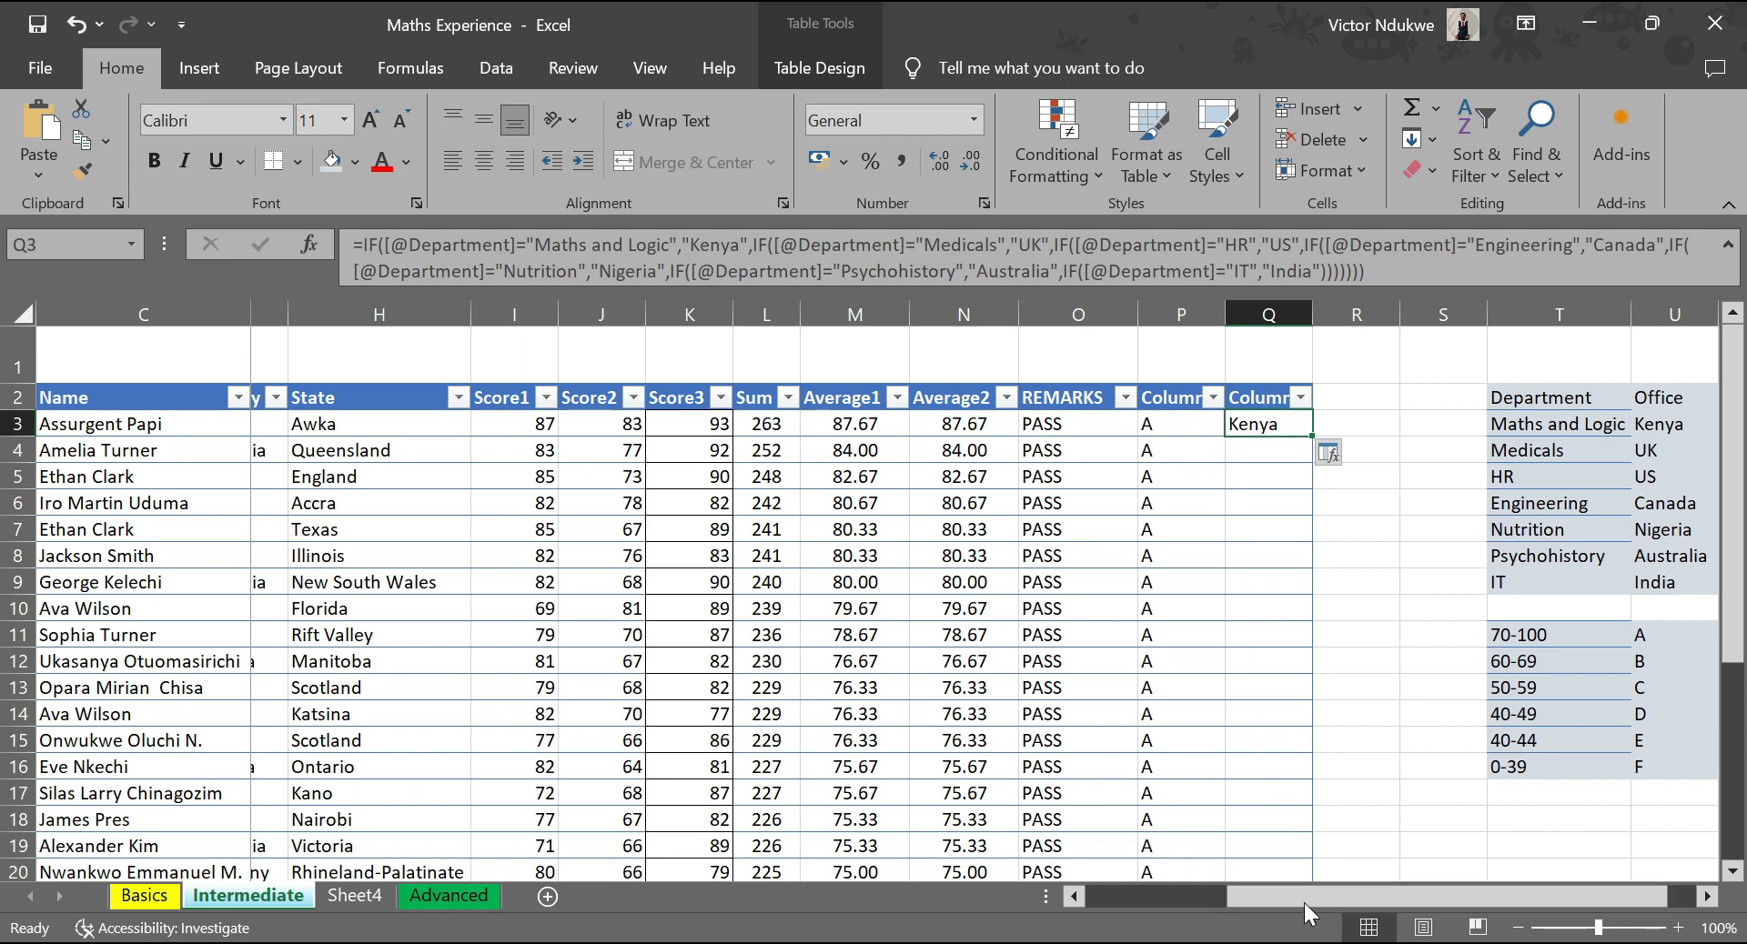
left_click_drag(1303, 902, 1186, 903)
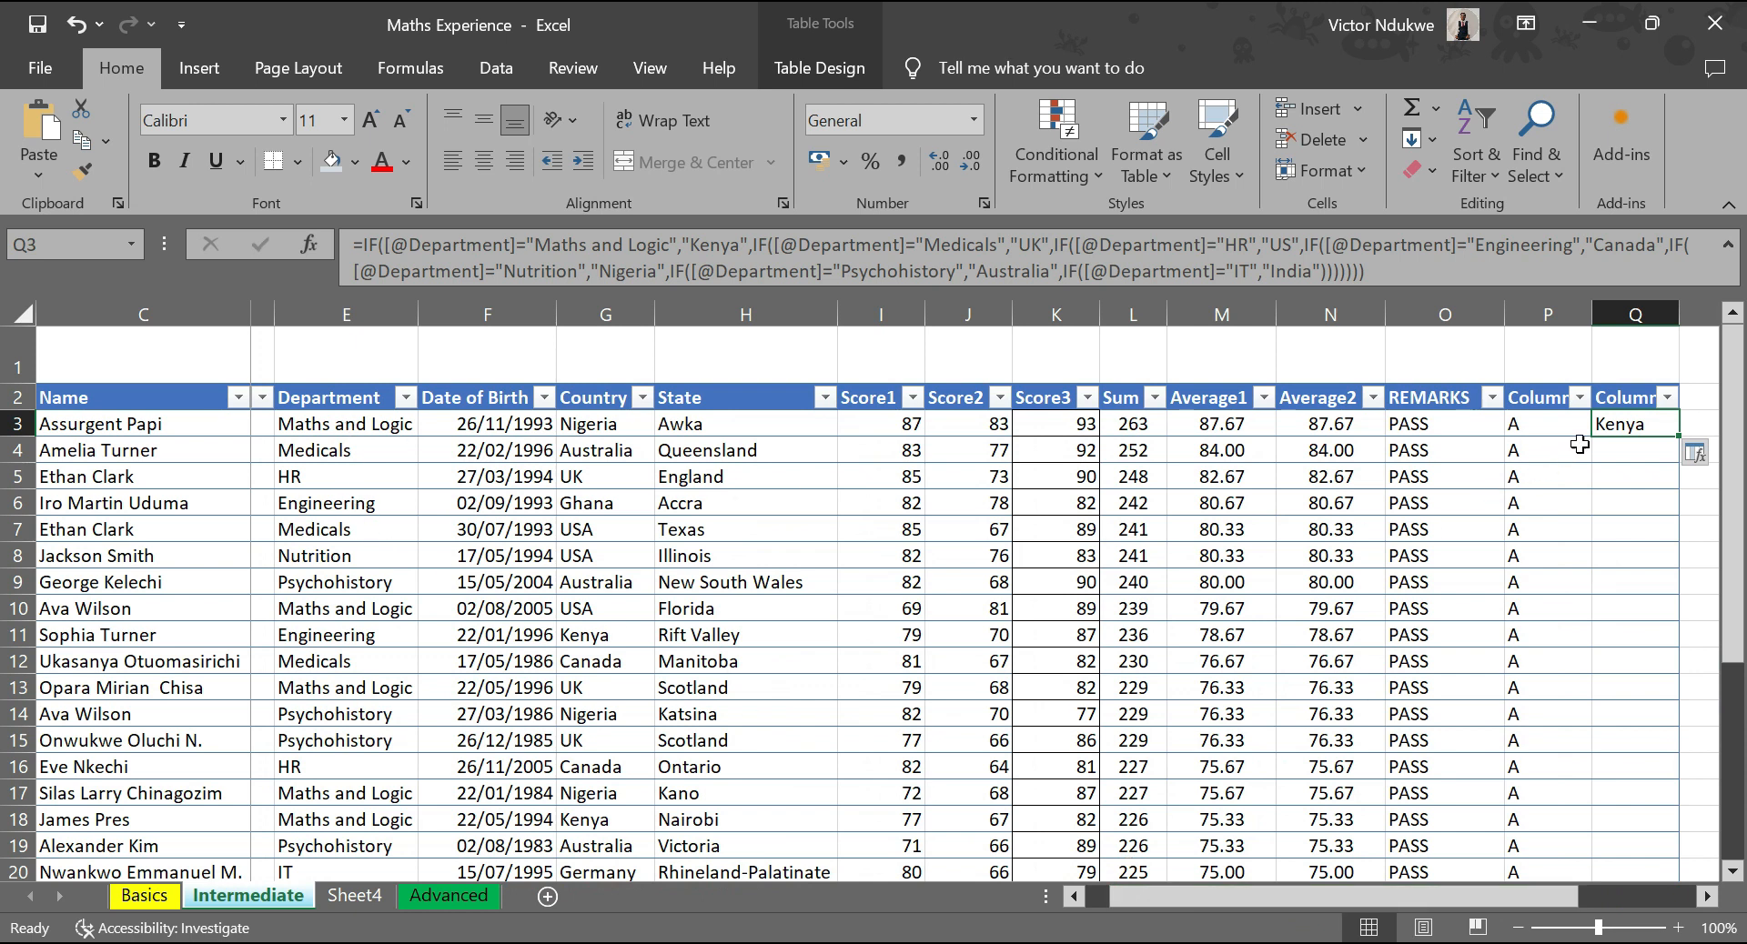
double_click(1678, 441)
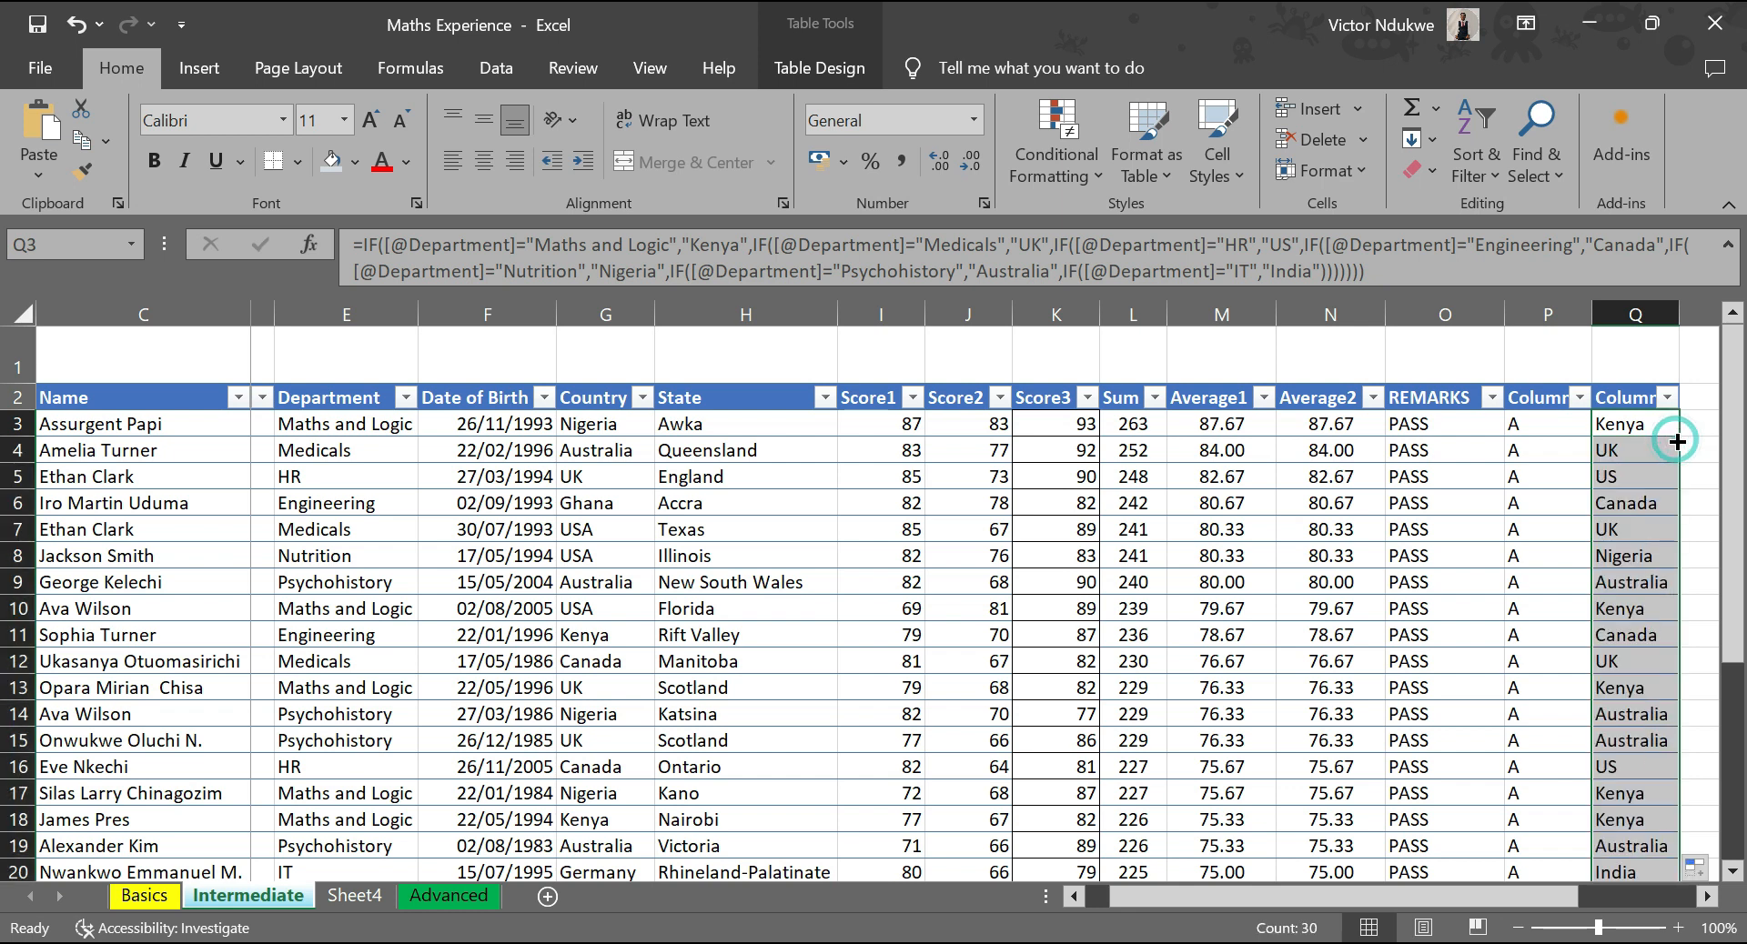
scroll(1622, 551, "down", 3)
scroll(1622, 550, "down", 4)
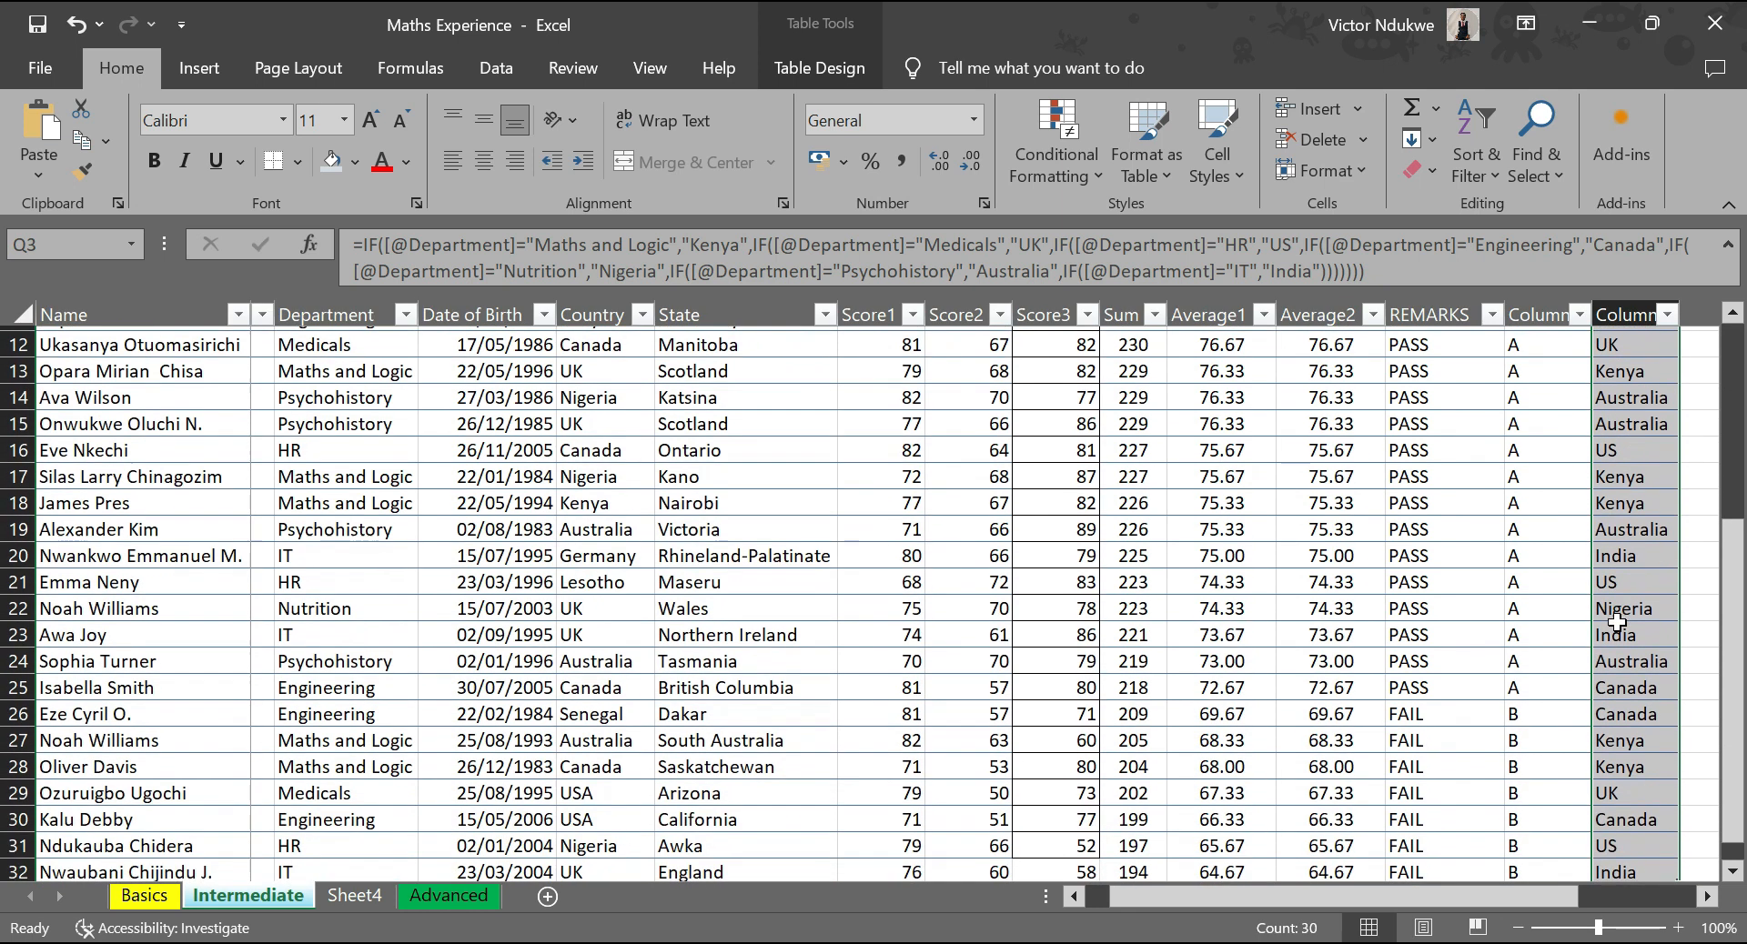
scroll(1627, 721, "up", 4)
scroll(1628, 722, "up", 3)
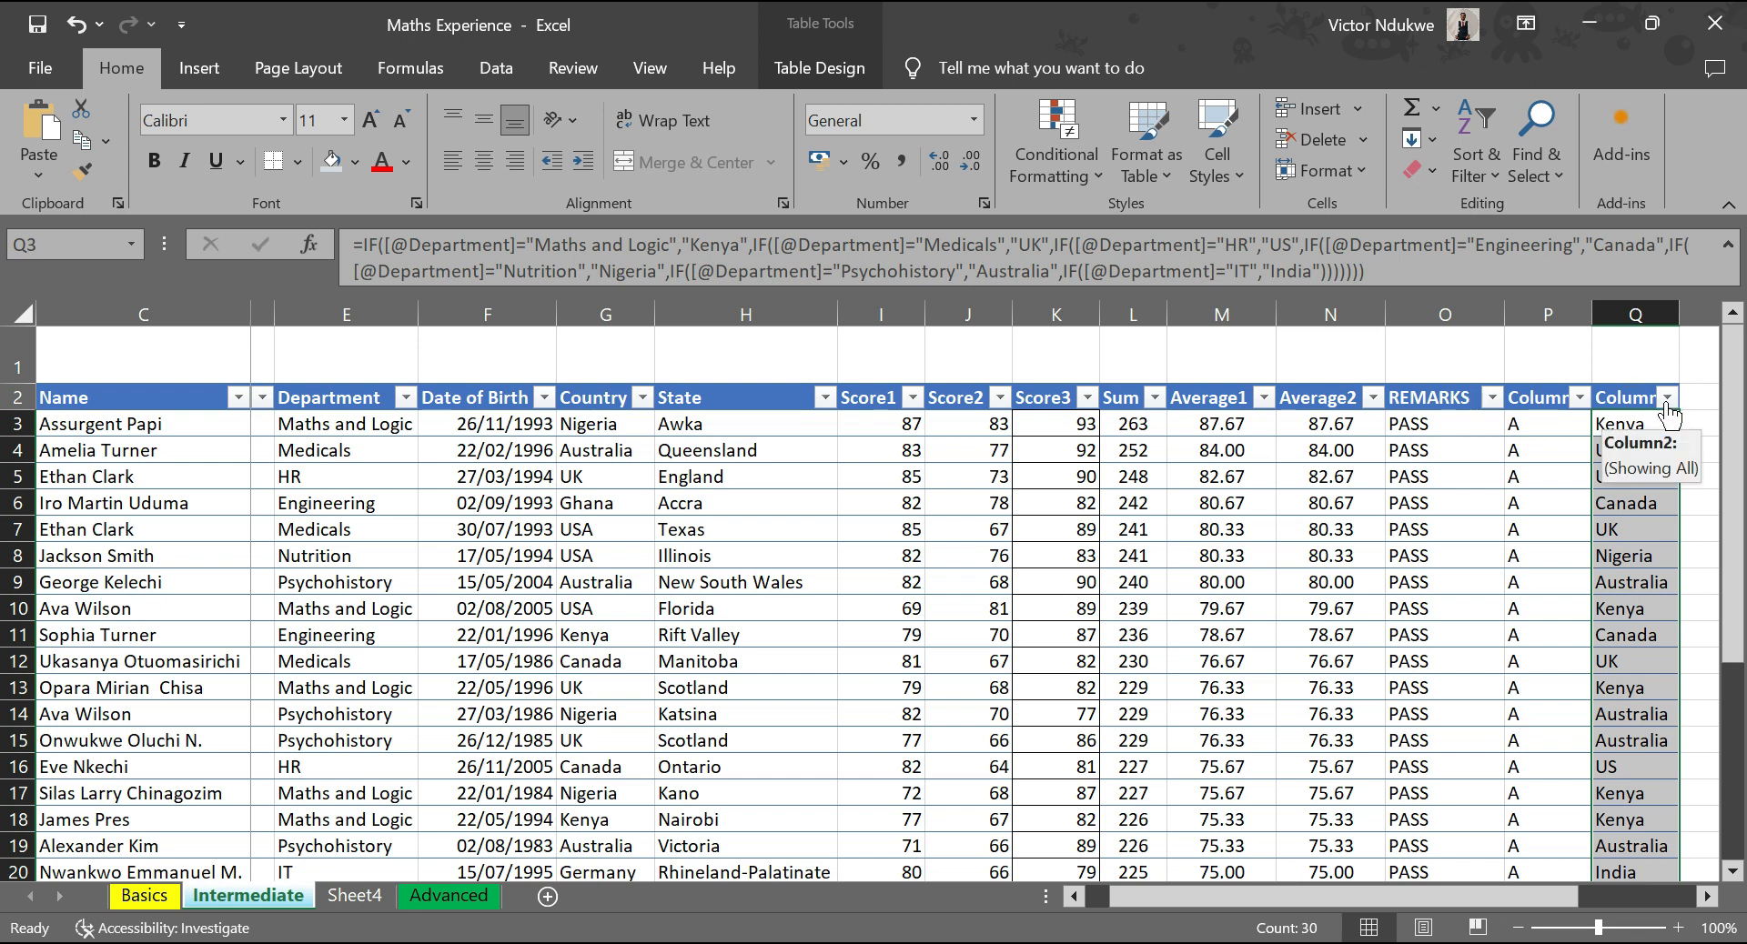
- Rename the office column's header in Q2 to "Vacation"
double_click(1610, 398)
left_click(1130, 282)
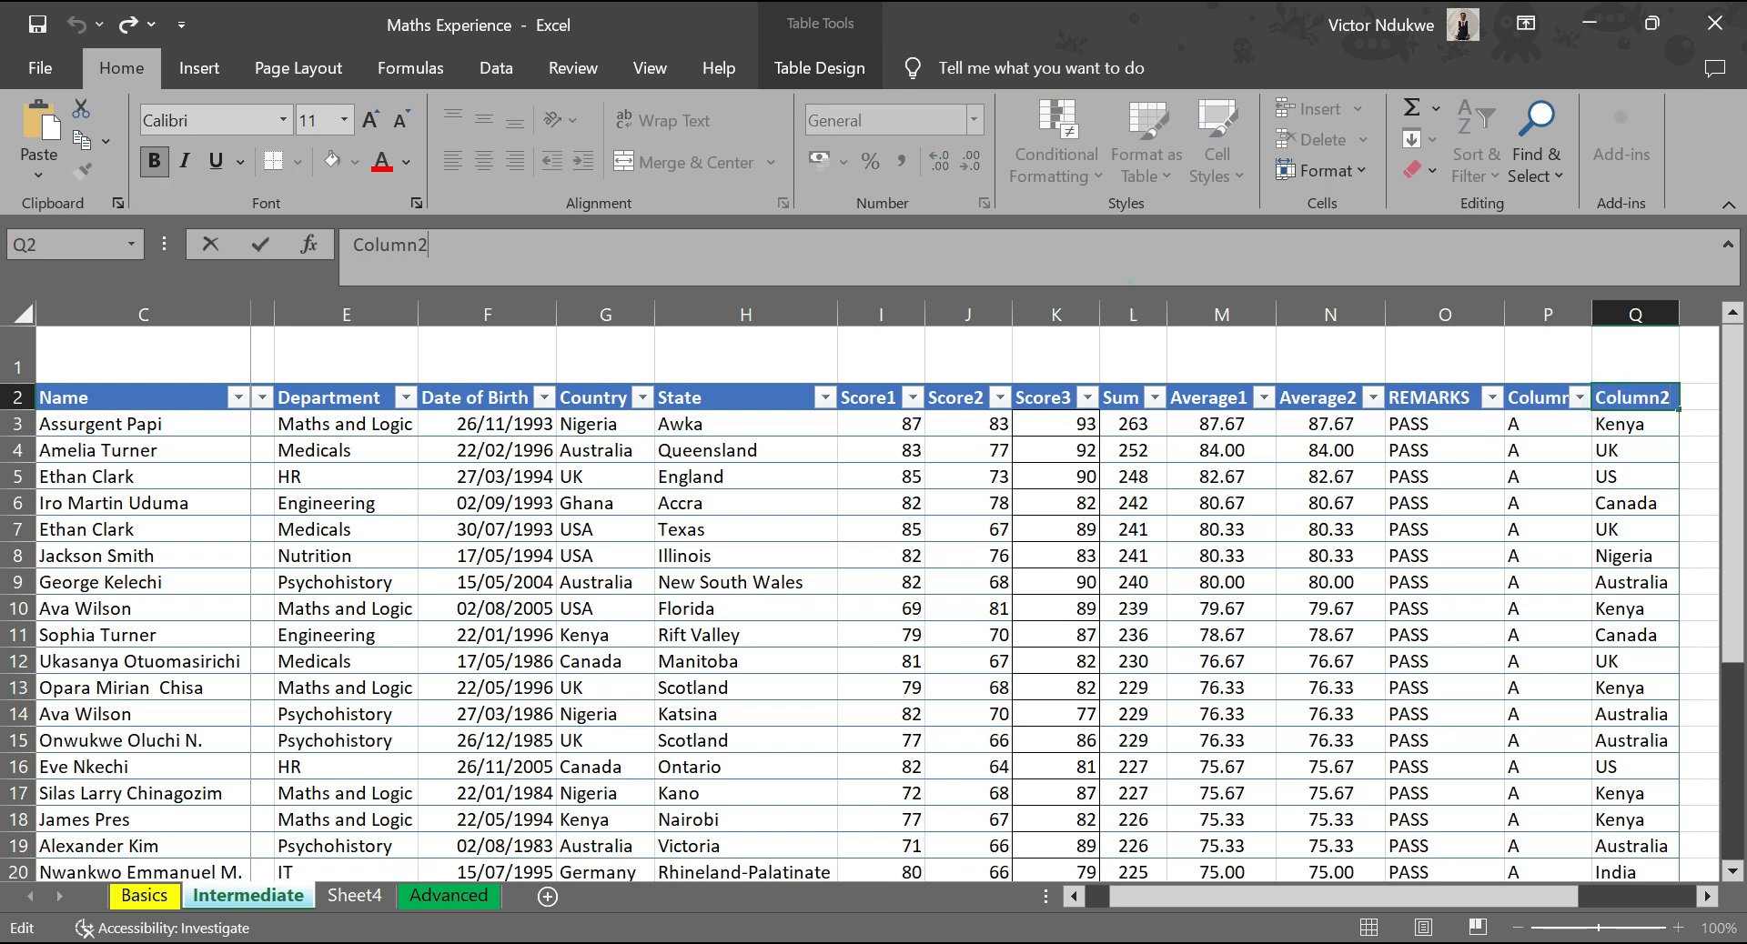
key("BackSpace")
key("BackSpace")
key("BackSpace")
key("BackSpace")
key("BackSpace")
key("BackSpace")
key("BackSpace")
type("Vacation")
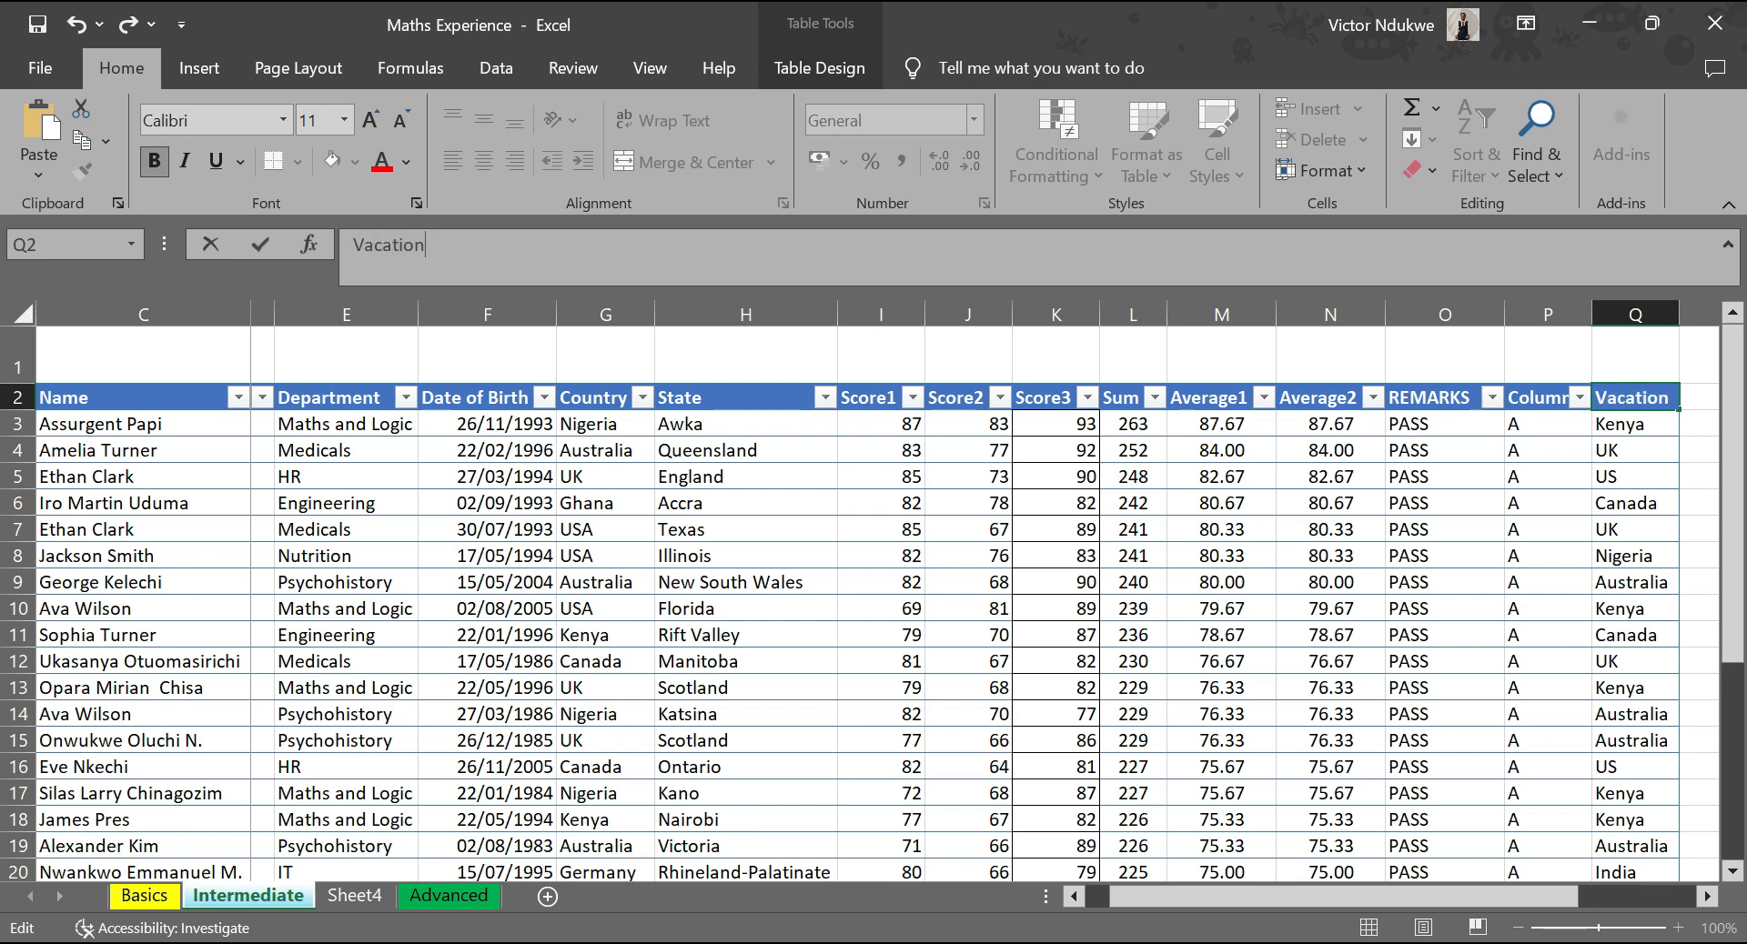
key("Return")
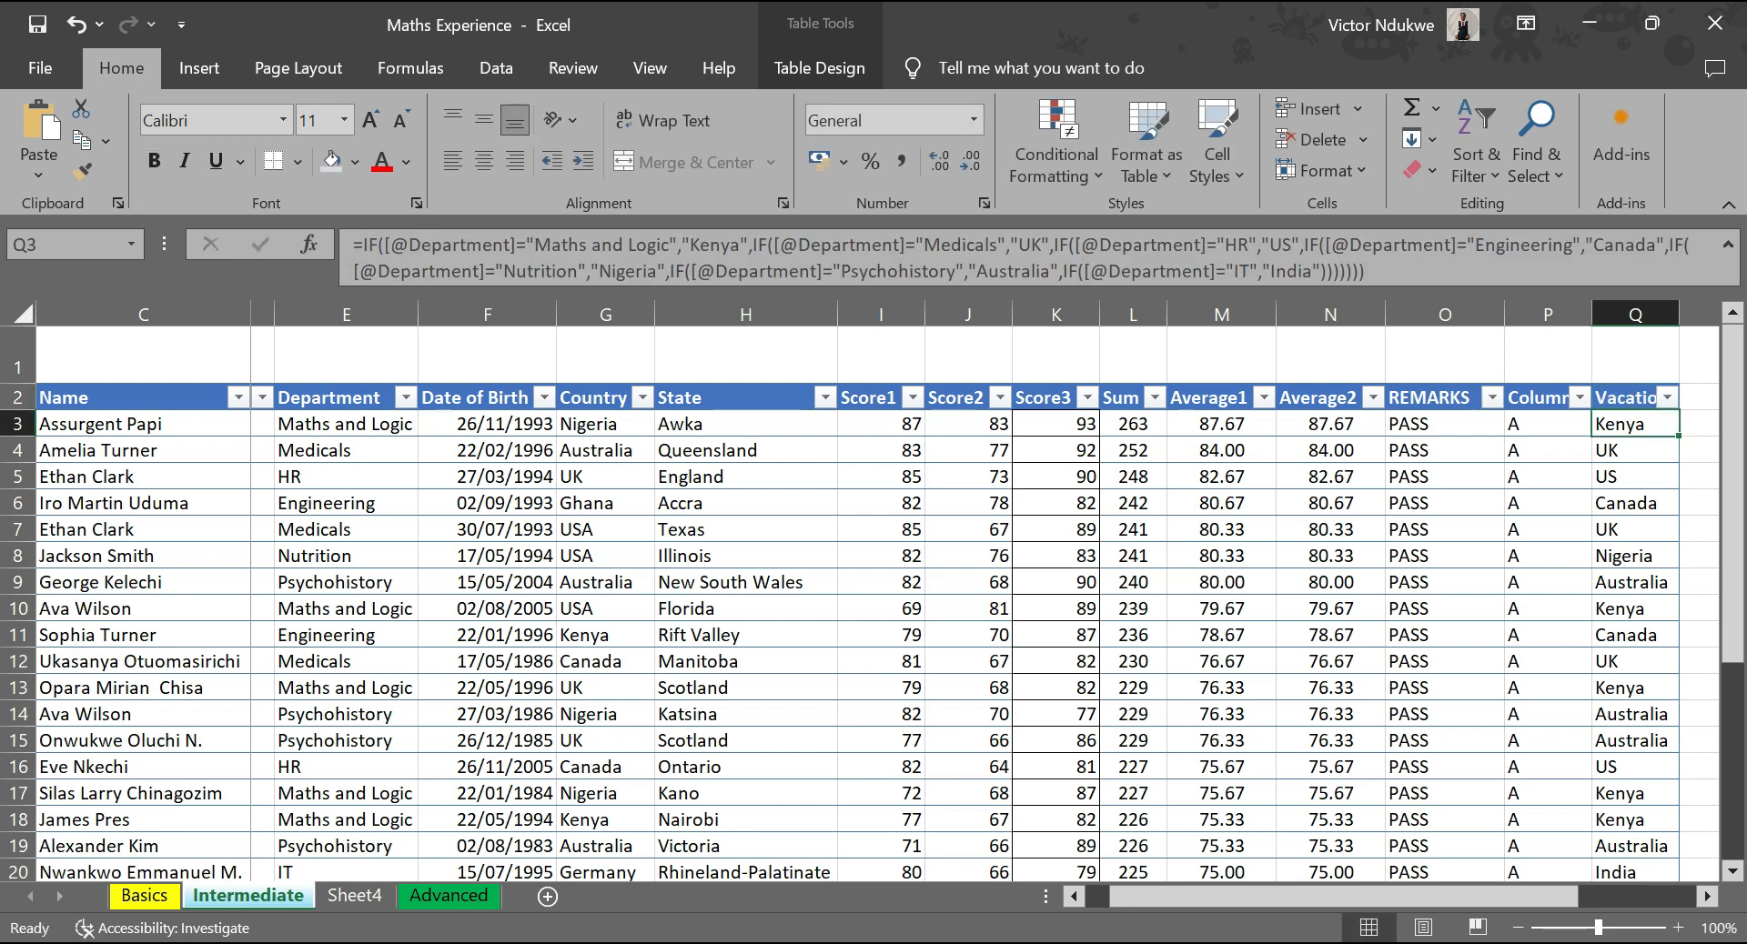
left_click(1618, 400)
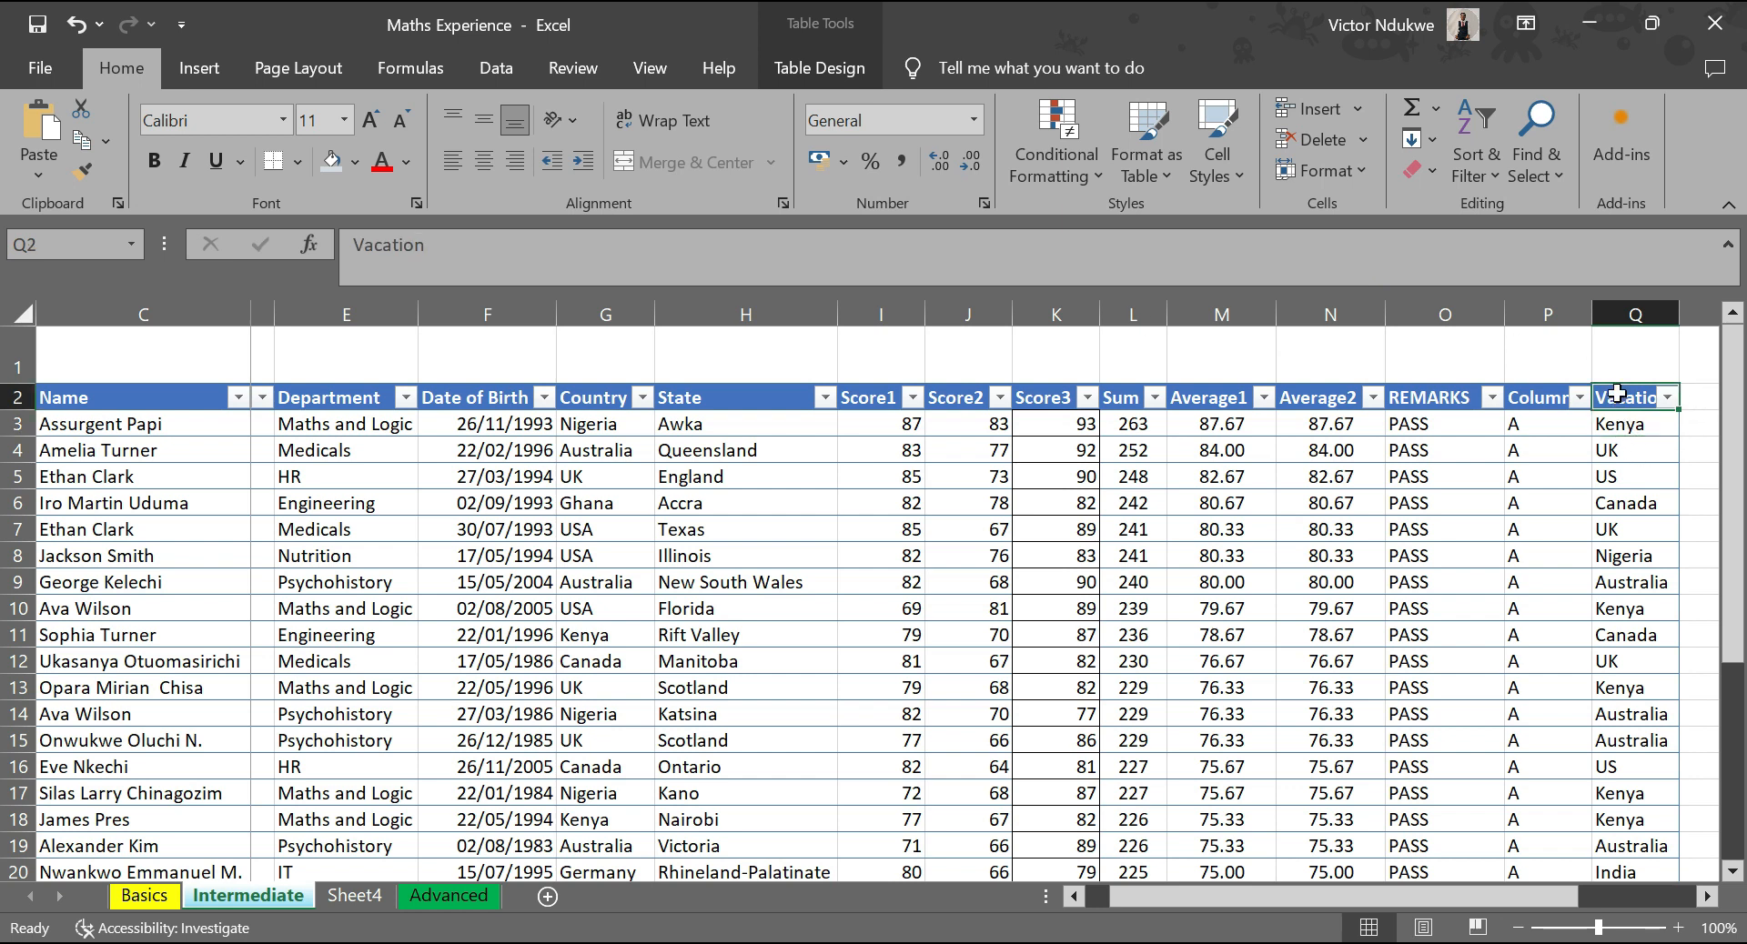
- Filter the REMARKS column to show only PASS by excluding FAIL
left_click(1492, 398)
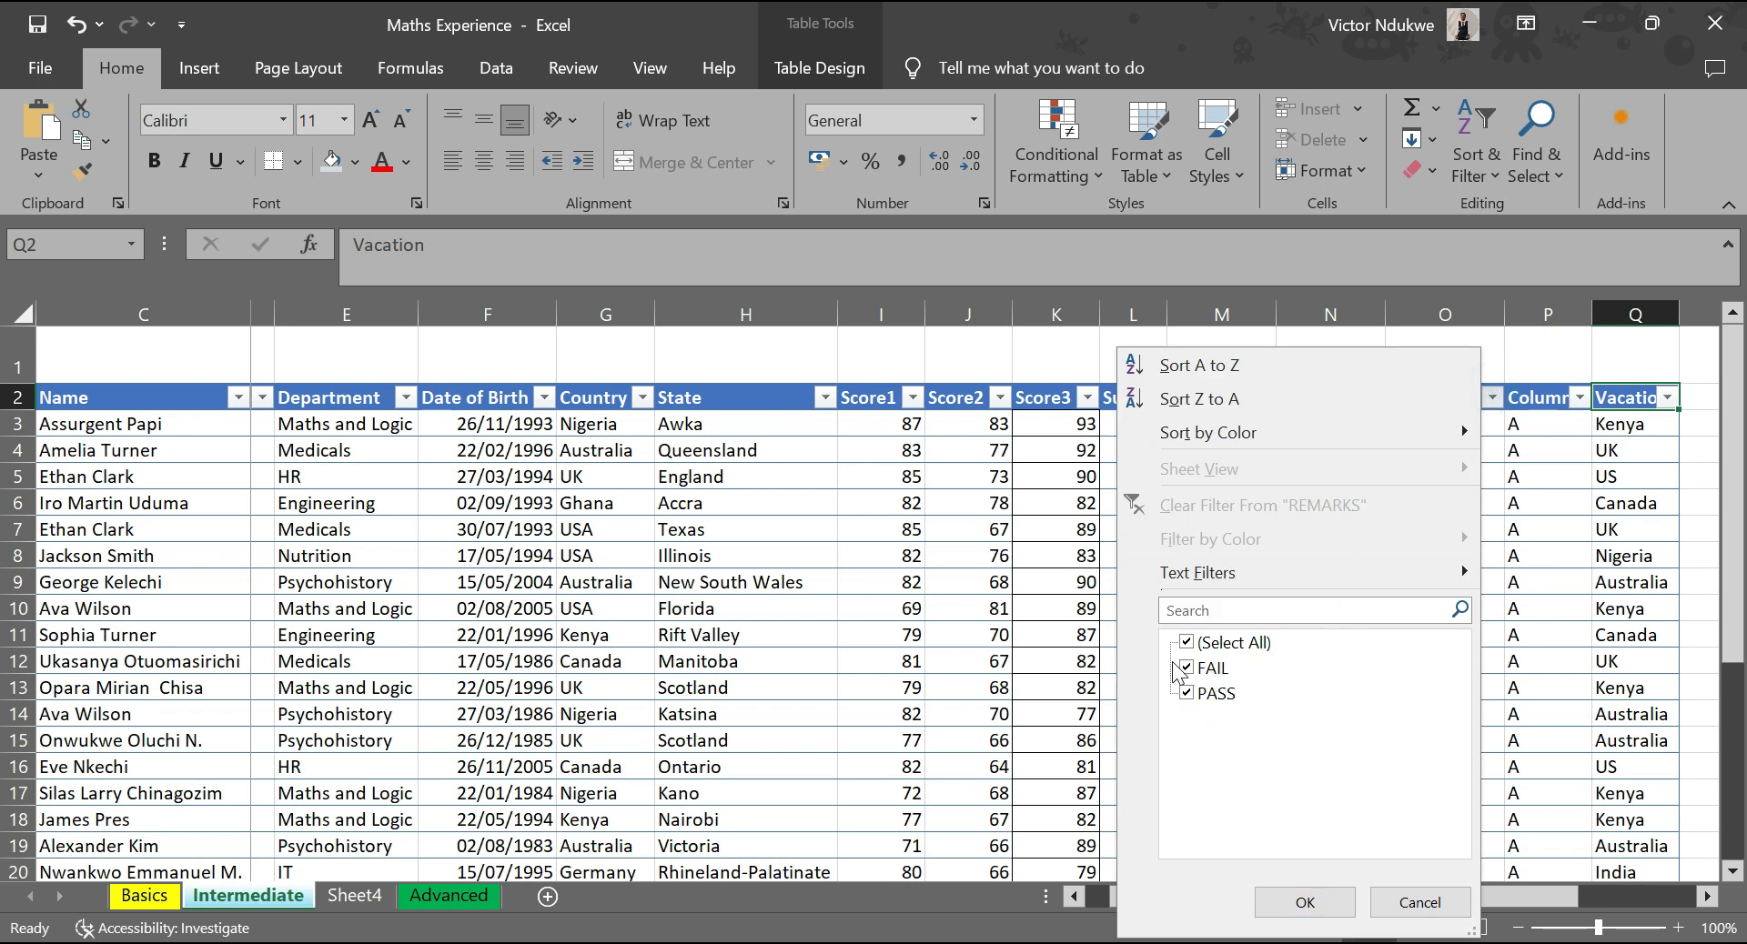
left_click(1185, 668)
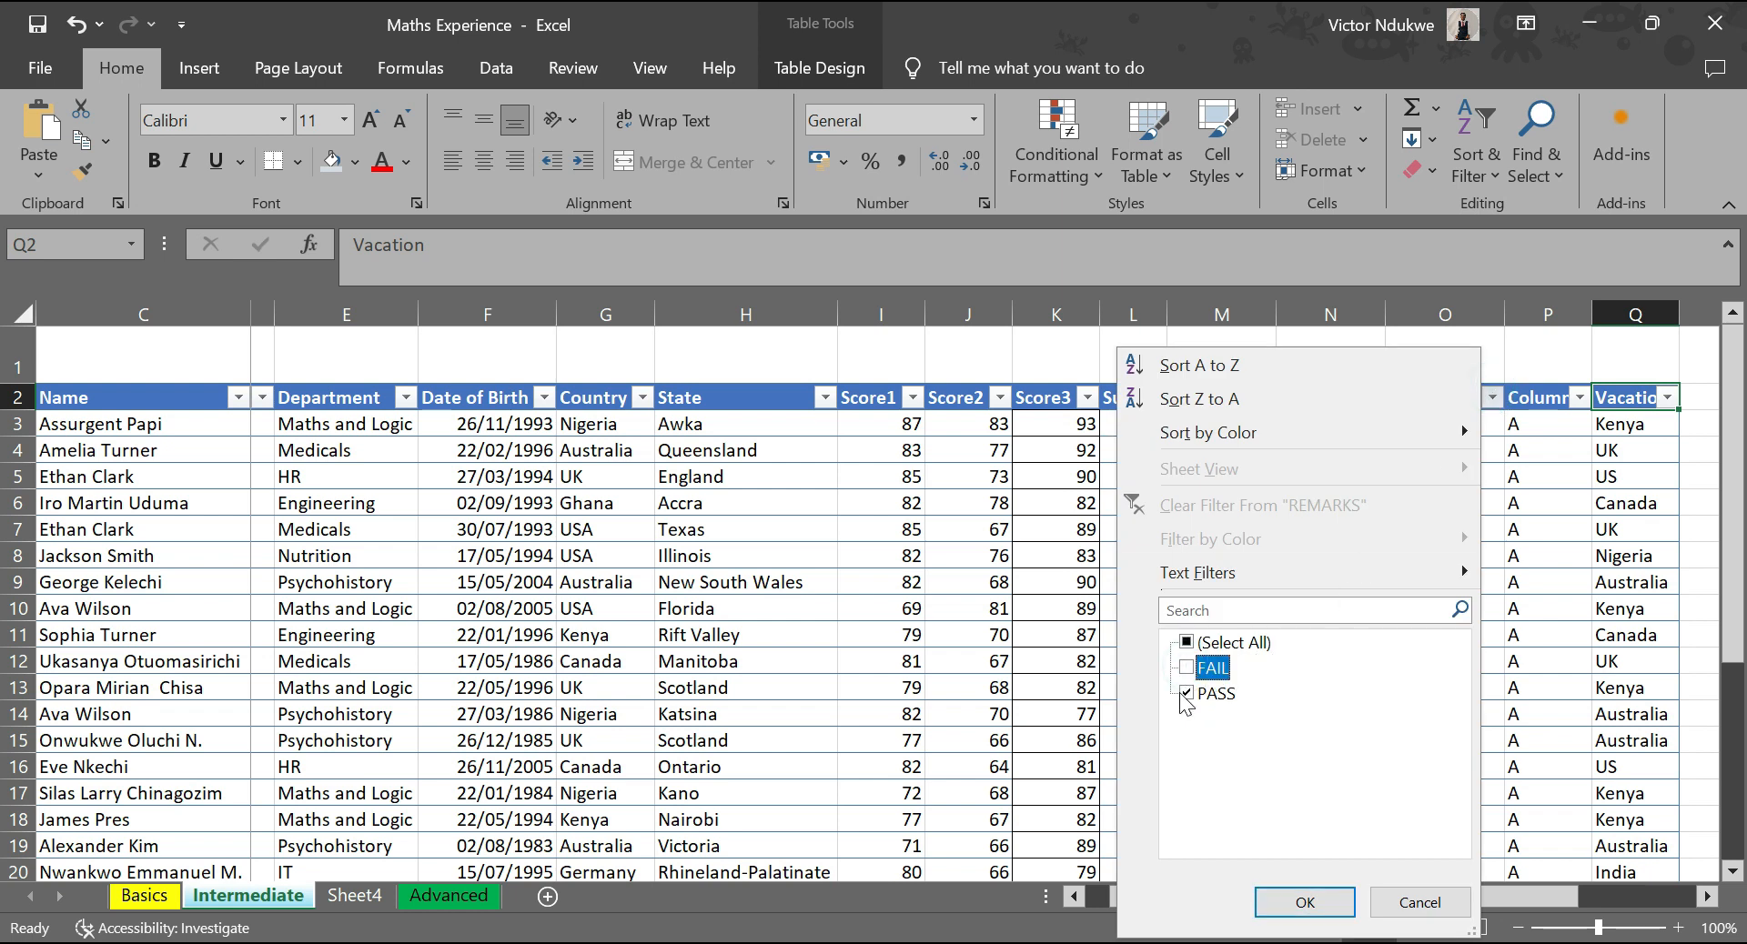
left_click(1305, 902)
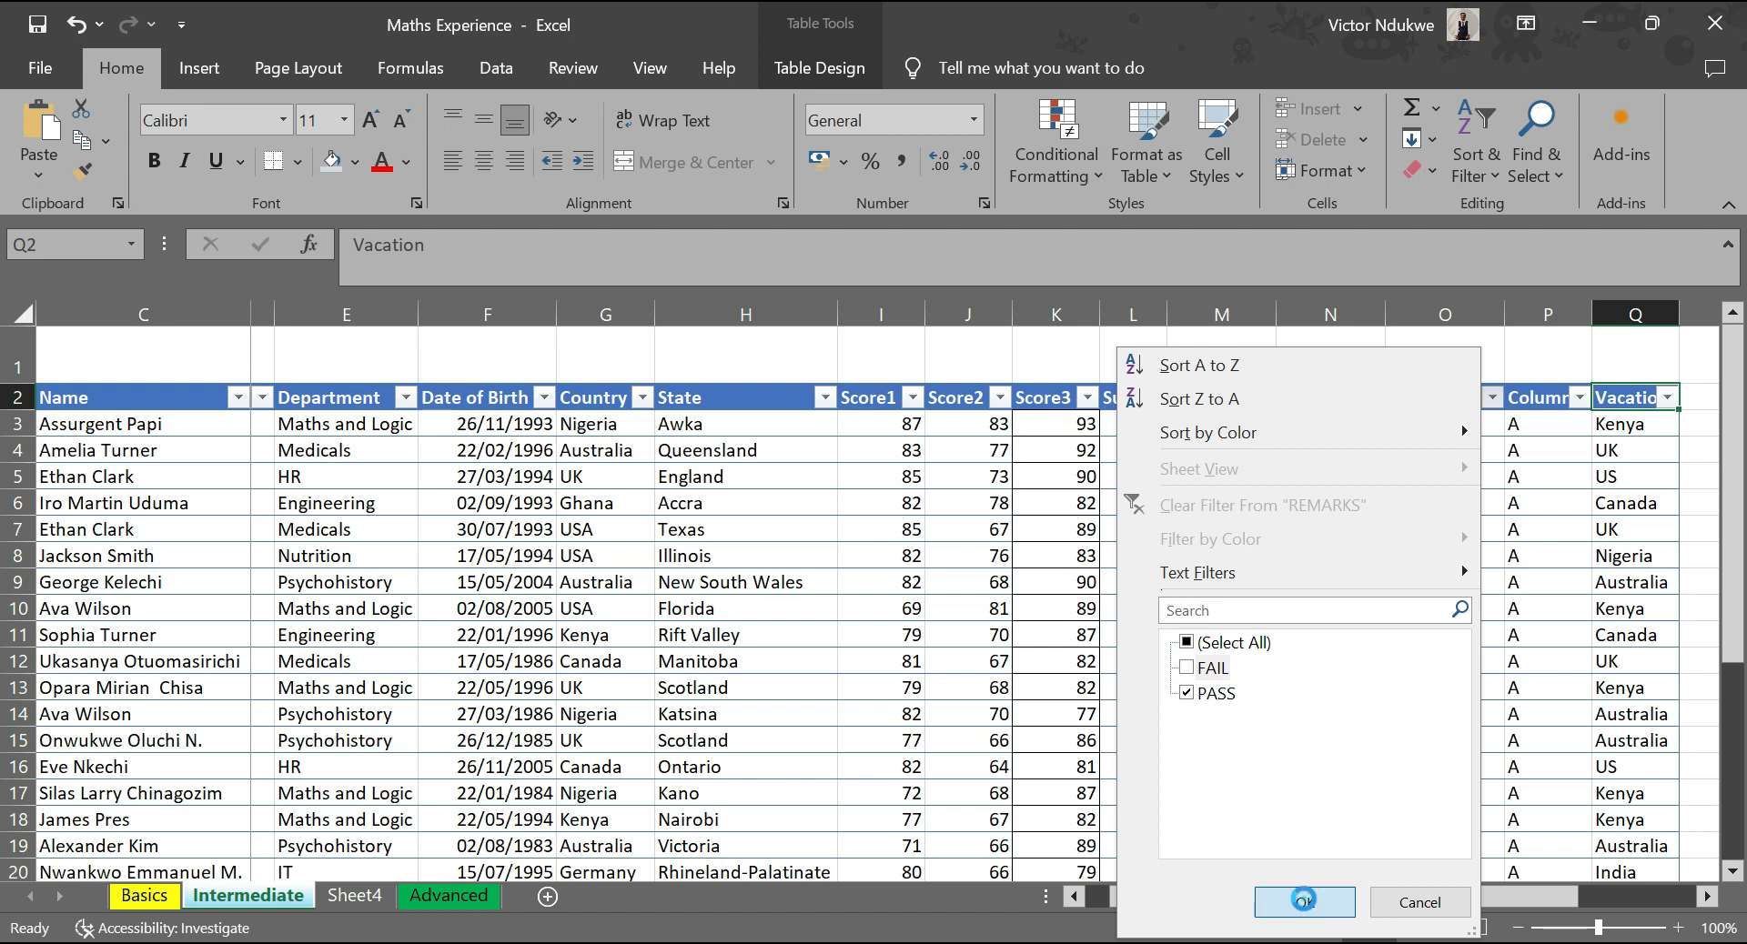
- Look through the filtered student rows to check their remarks, grades and vacation countries
scroll(1169, 664, "down", 4)
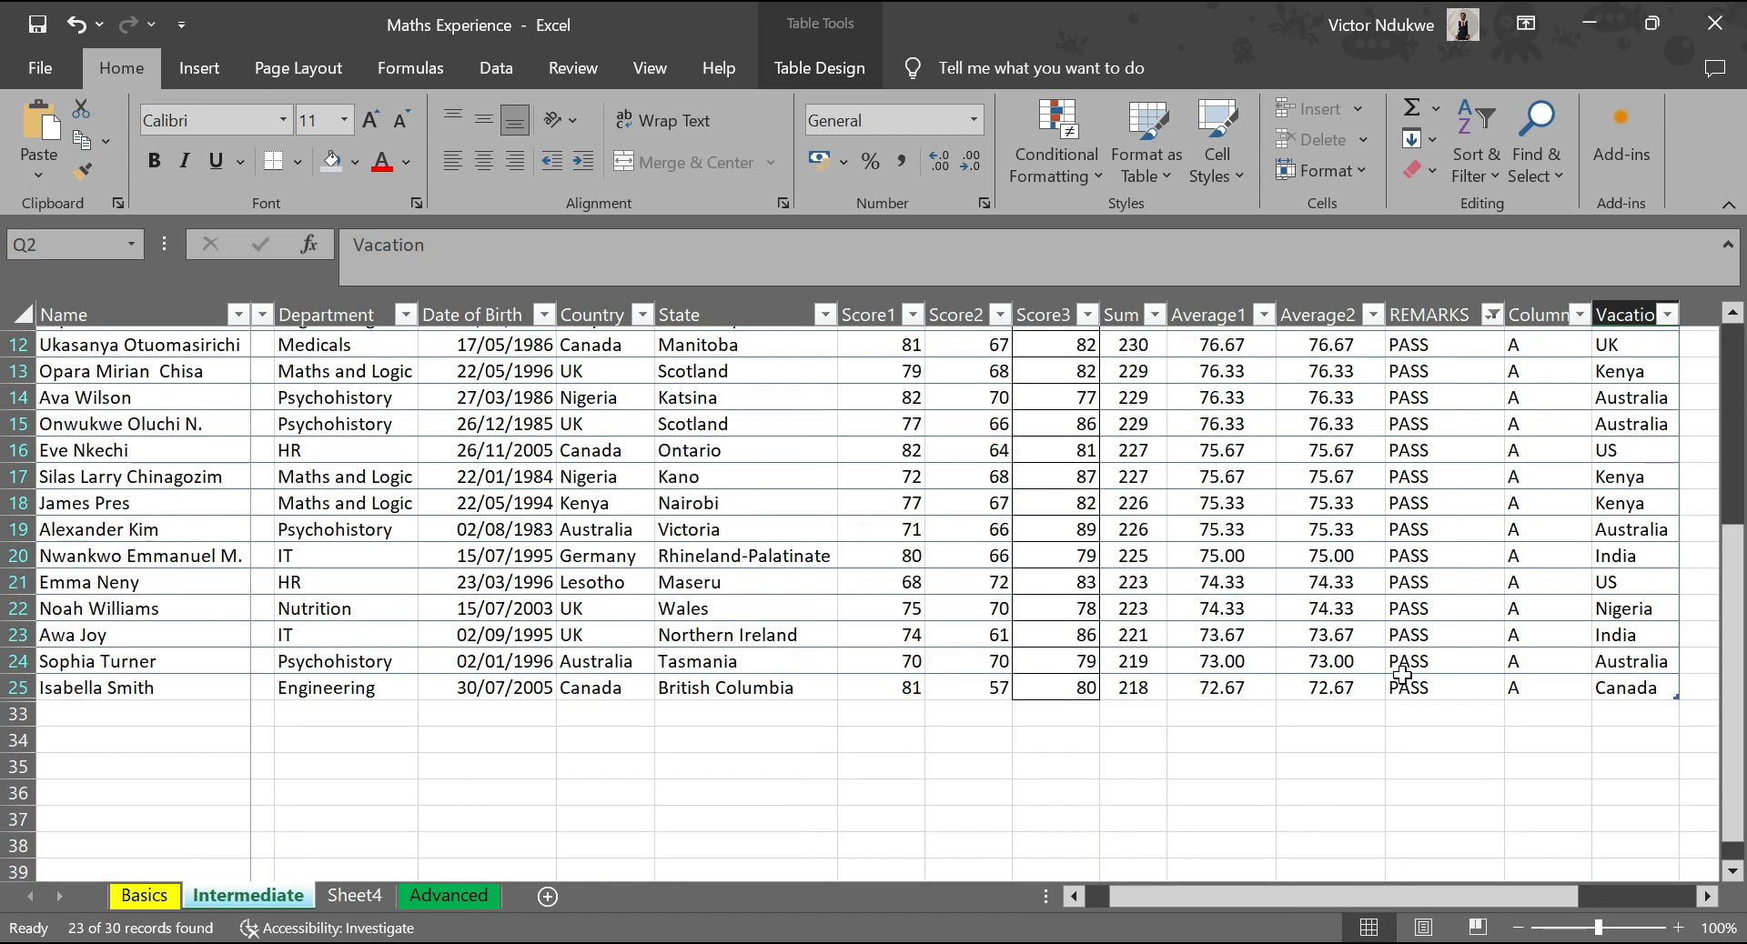
scroll(780, 657, "up", 3)
scroll(566, 702, "down", 3)
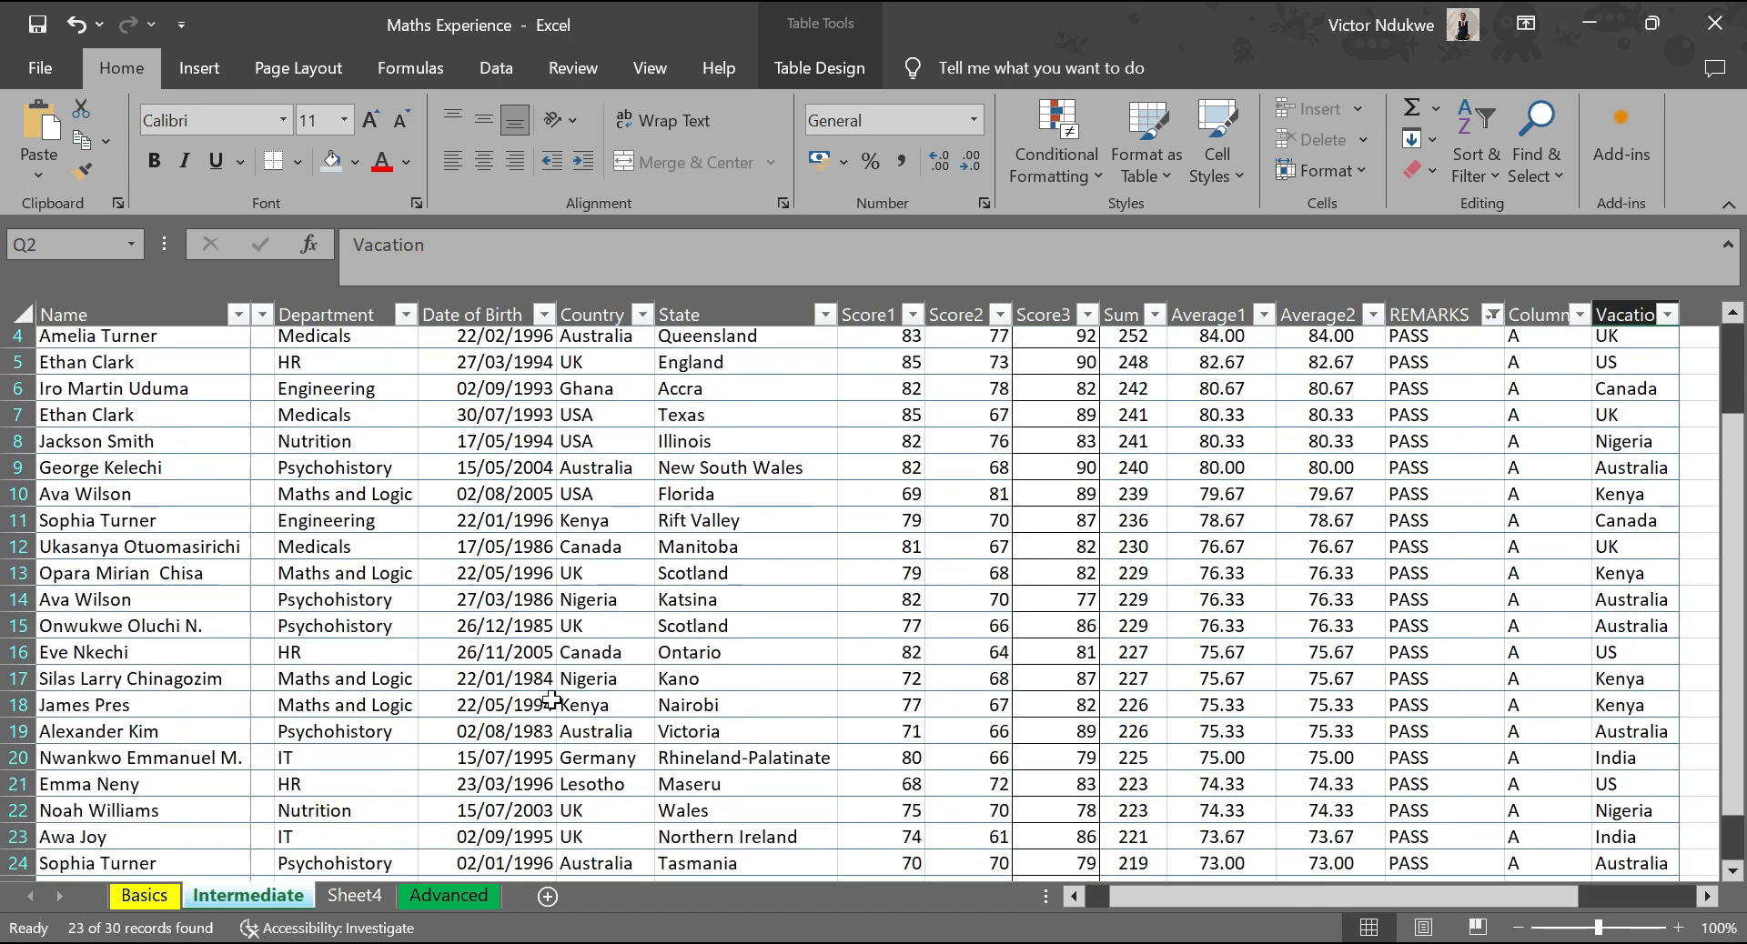
scroll(566, 703, "down", 1)
scroll(566, 702, "up", 5)
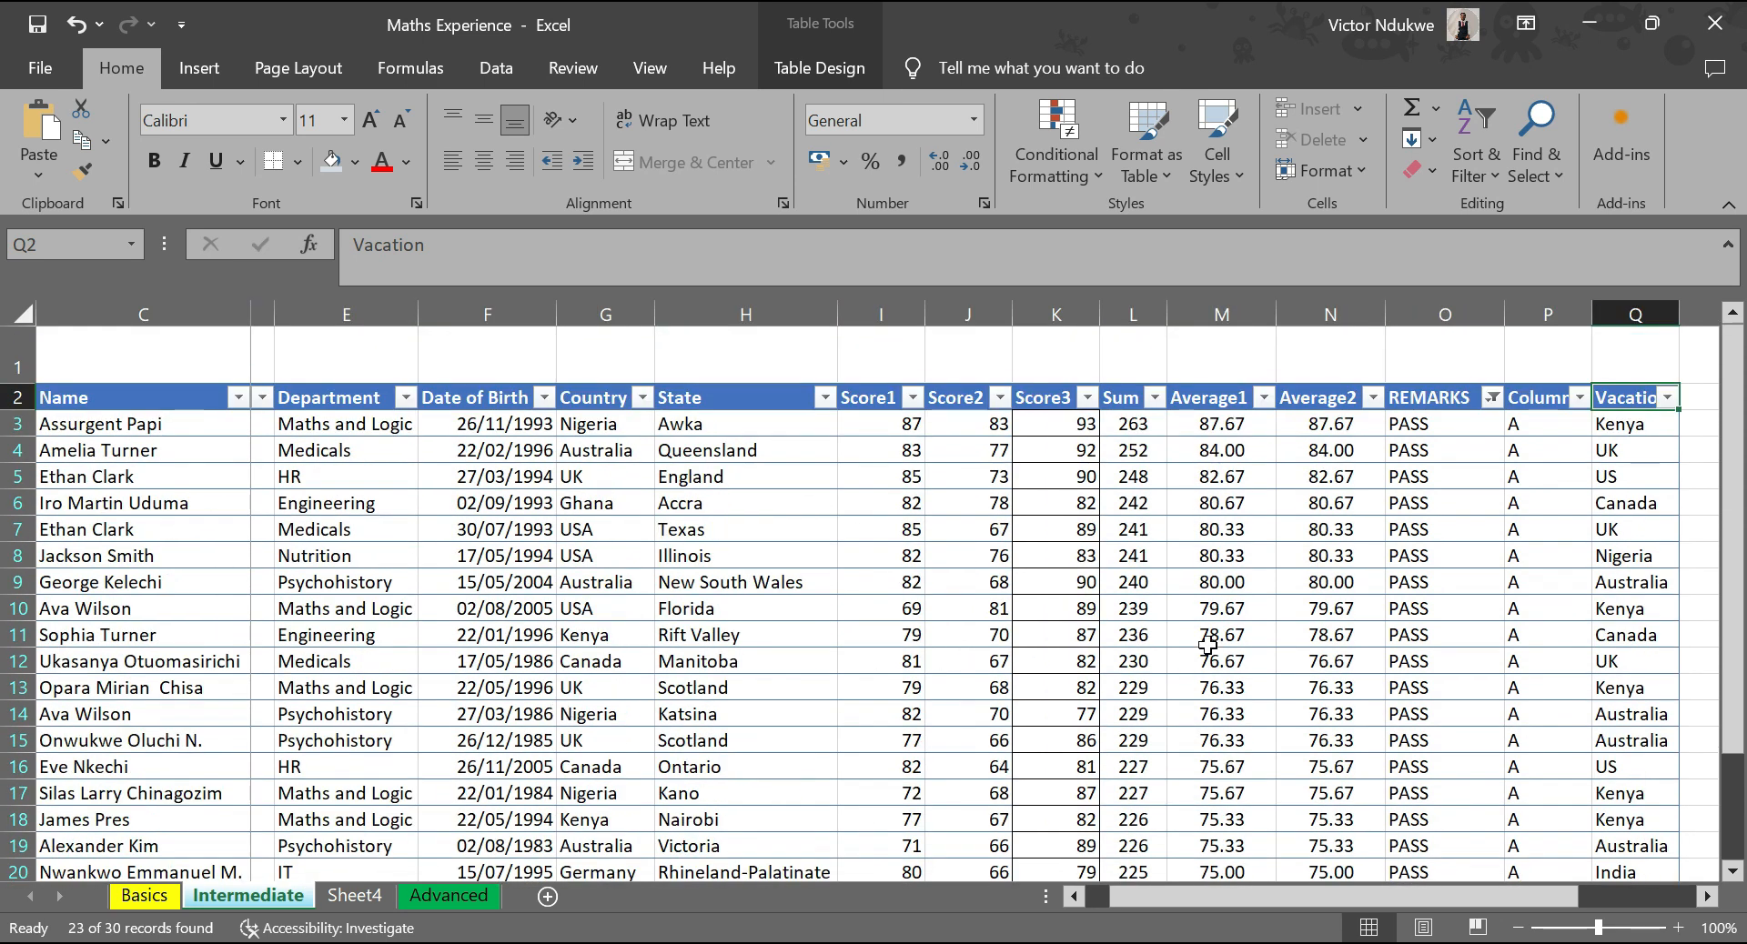
scroll(1137, 559, "down", 3)
scroll(1137, 563, "down", 1)
scroll(1134, 572, "up", 4)
- Filter the Vacation column to show only the students assigned to Canada
left_click(1666, 398)
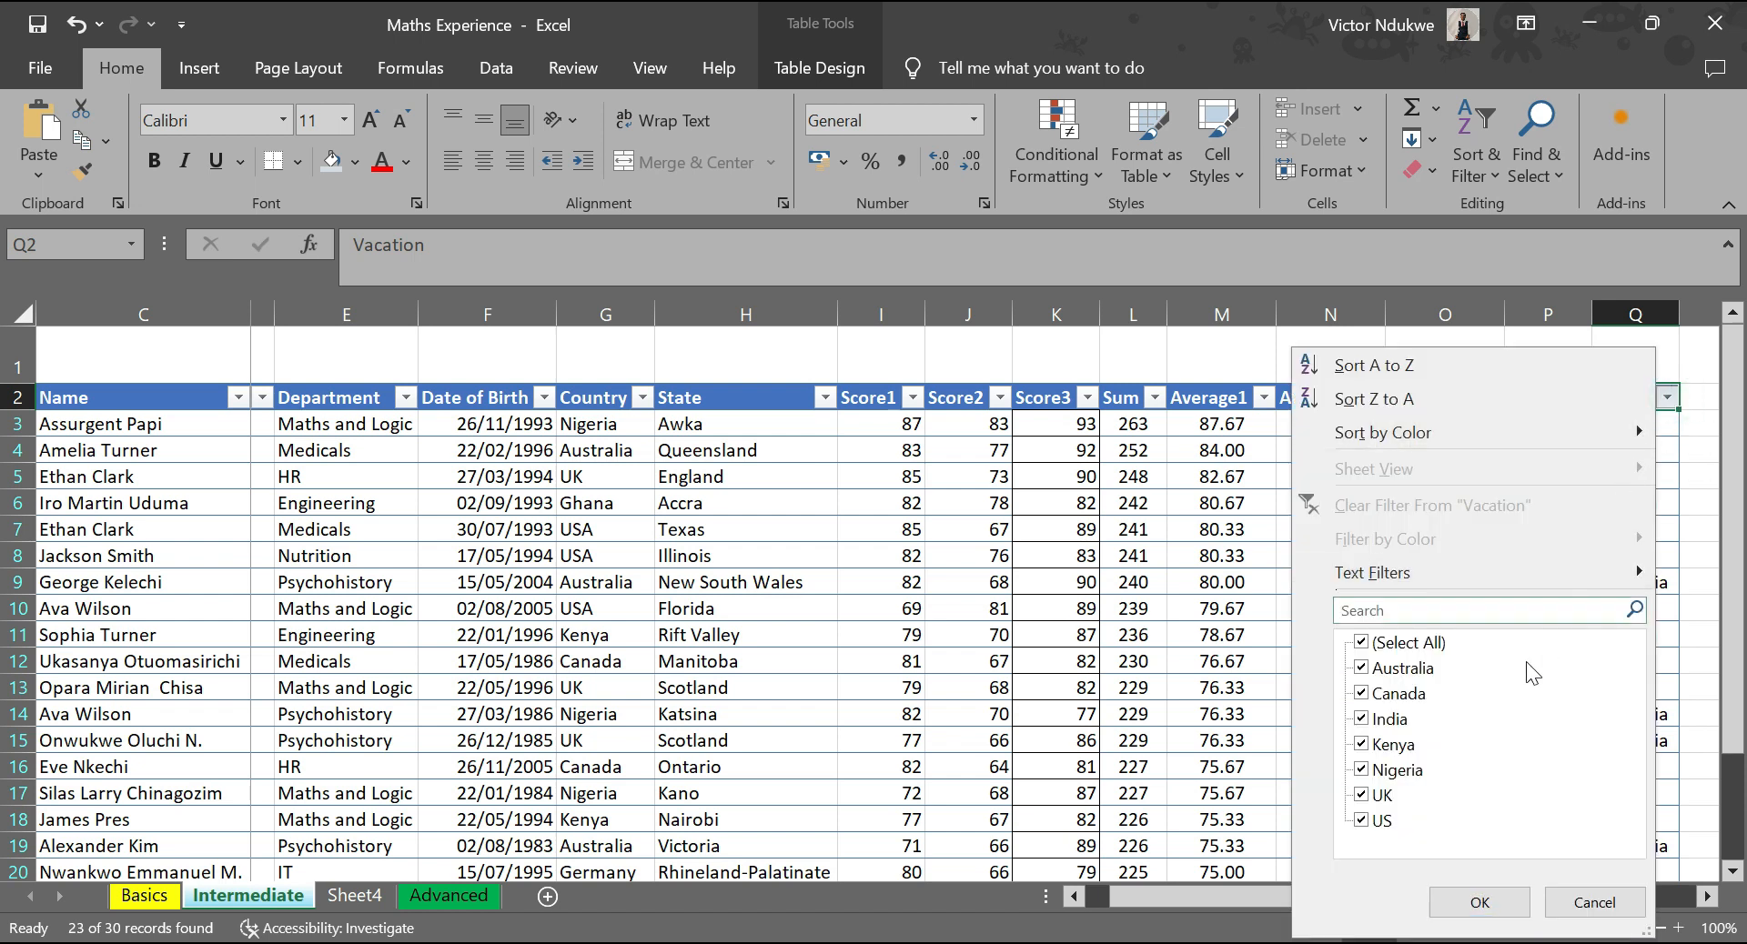
left_click(1361, 642)
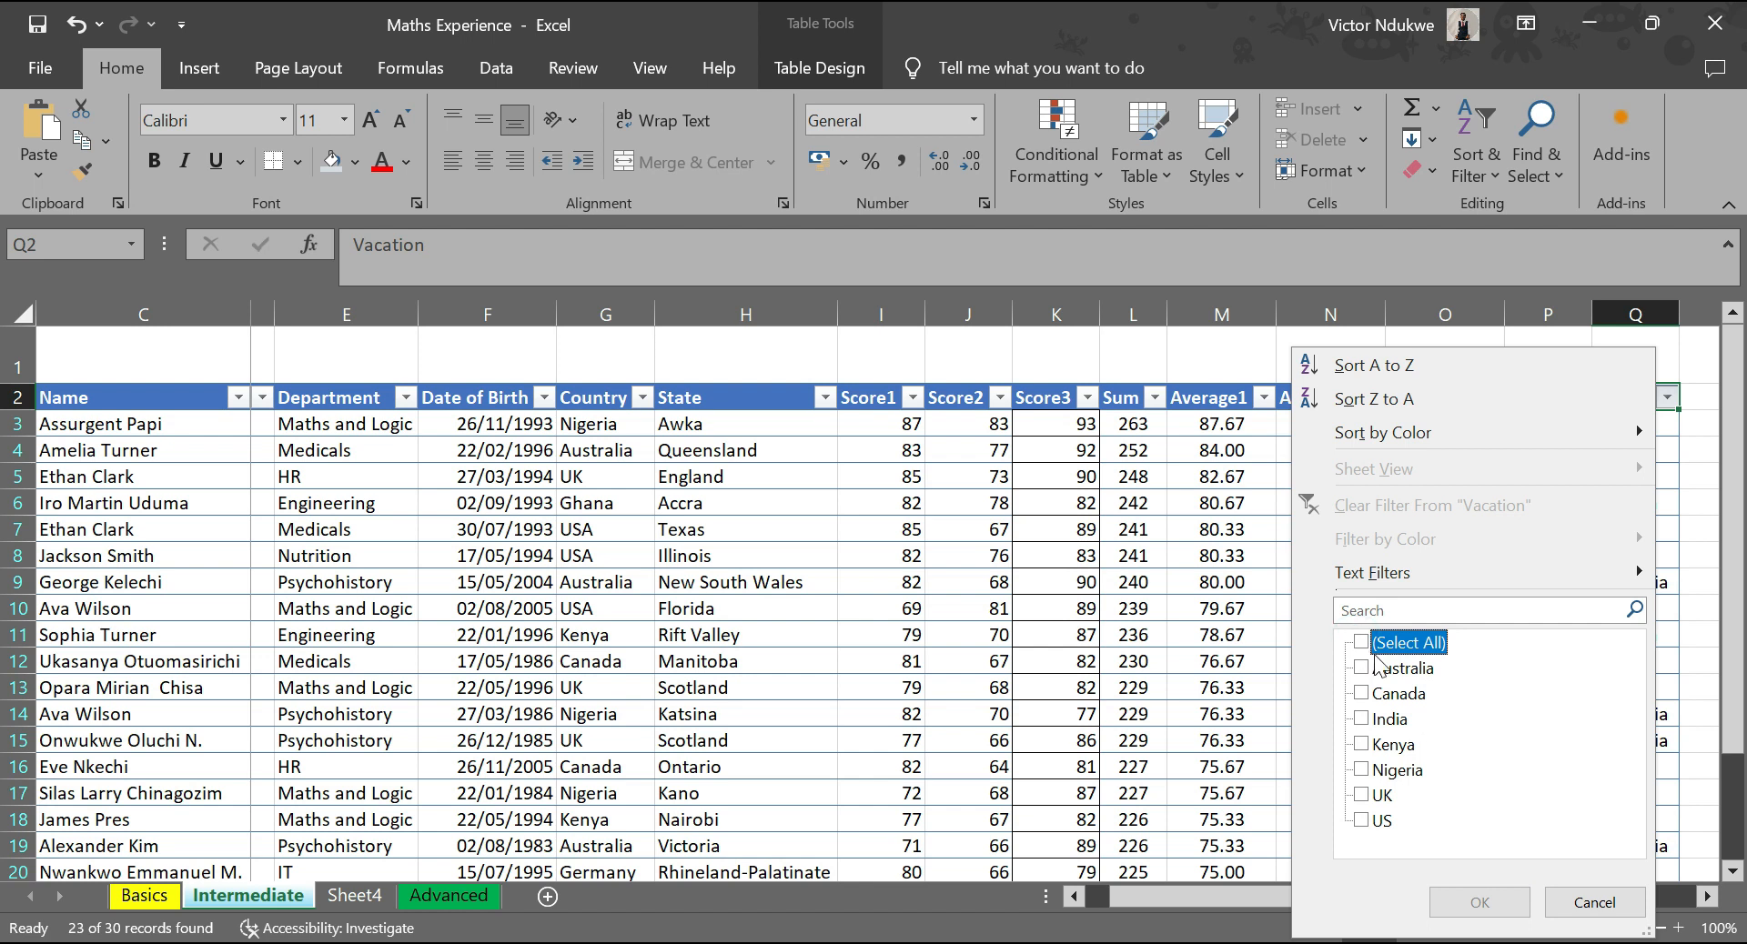
left_click(1377, 694)
left_click(1477, 903)
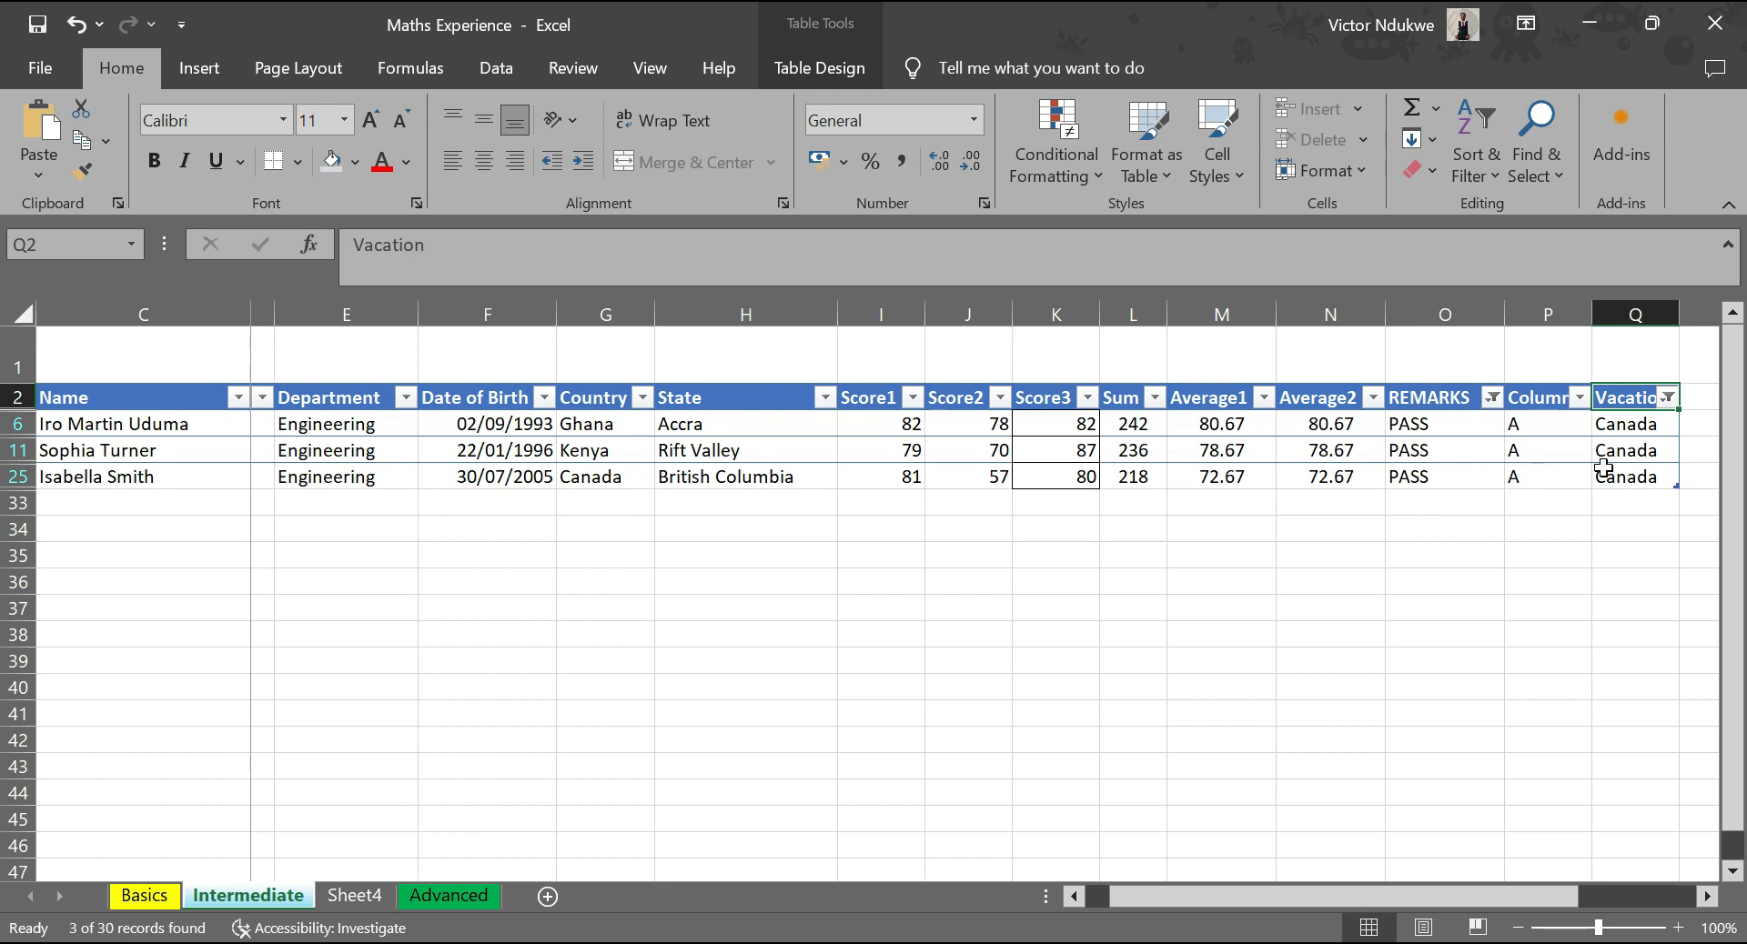
- Add US to the Vacation column's filter alongside Canada and compare the rows with the department-office lookup table
left_click(1667, 397)
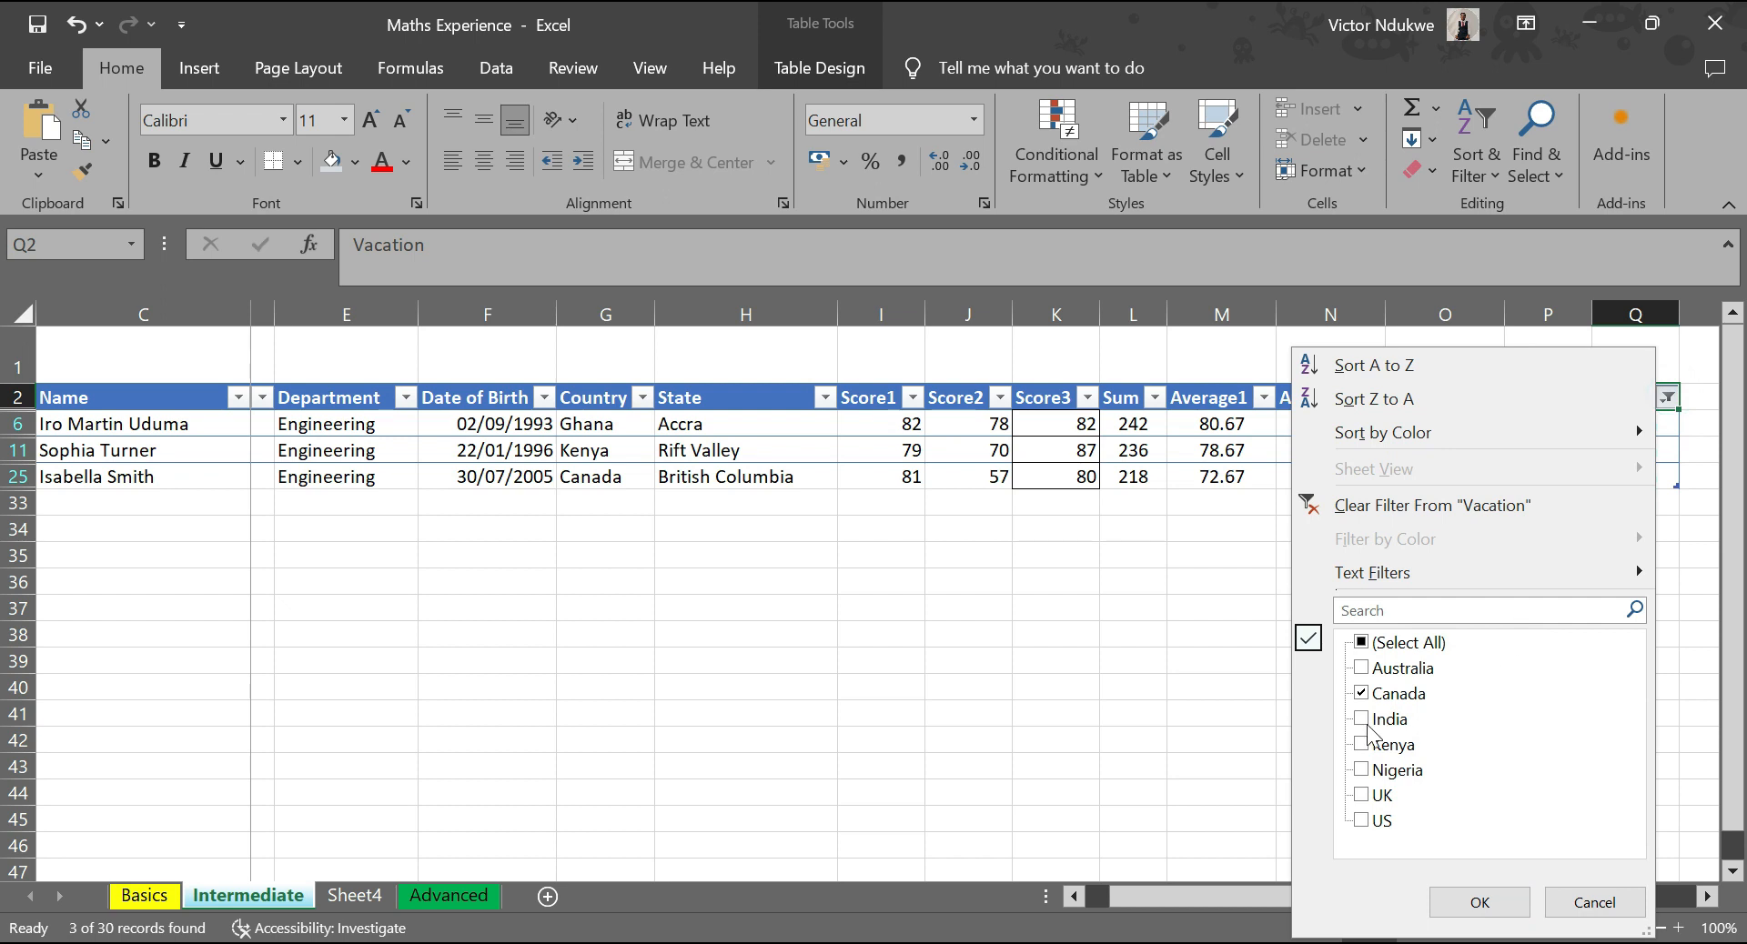
left_click(1364, 821)
left_click(1479, 901)
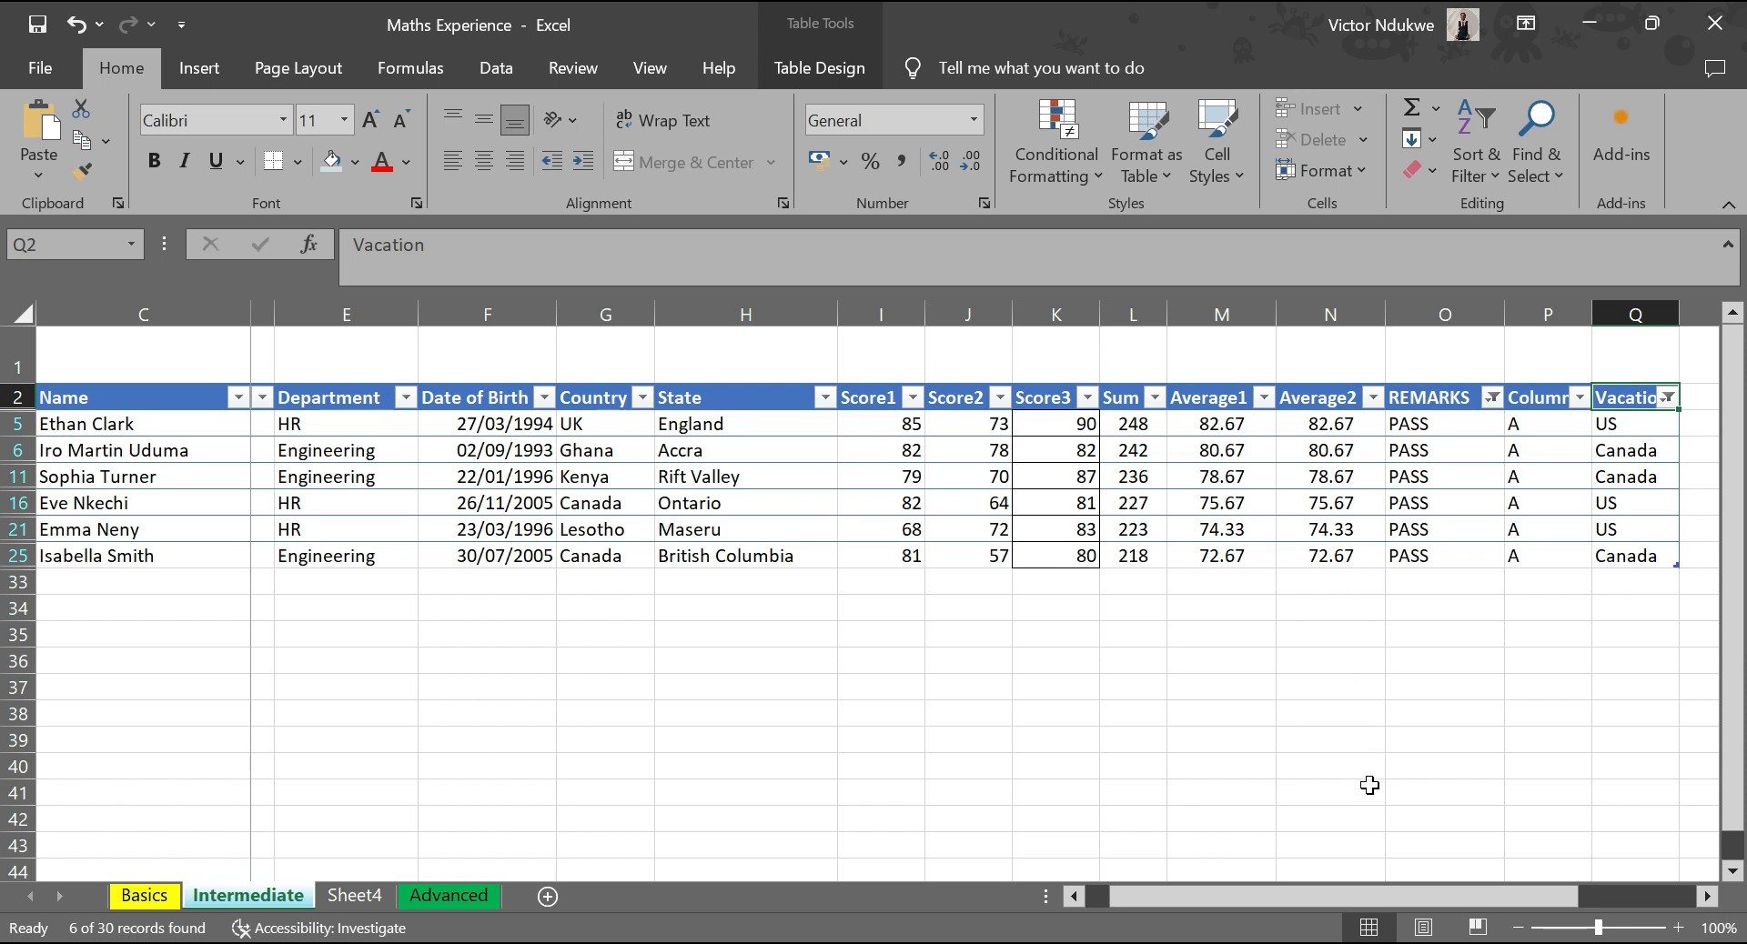
left_click_drag(1450, 899, 1581, 897)
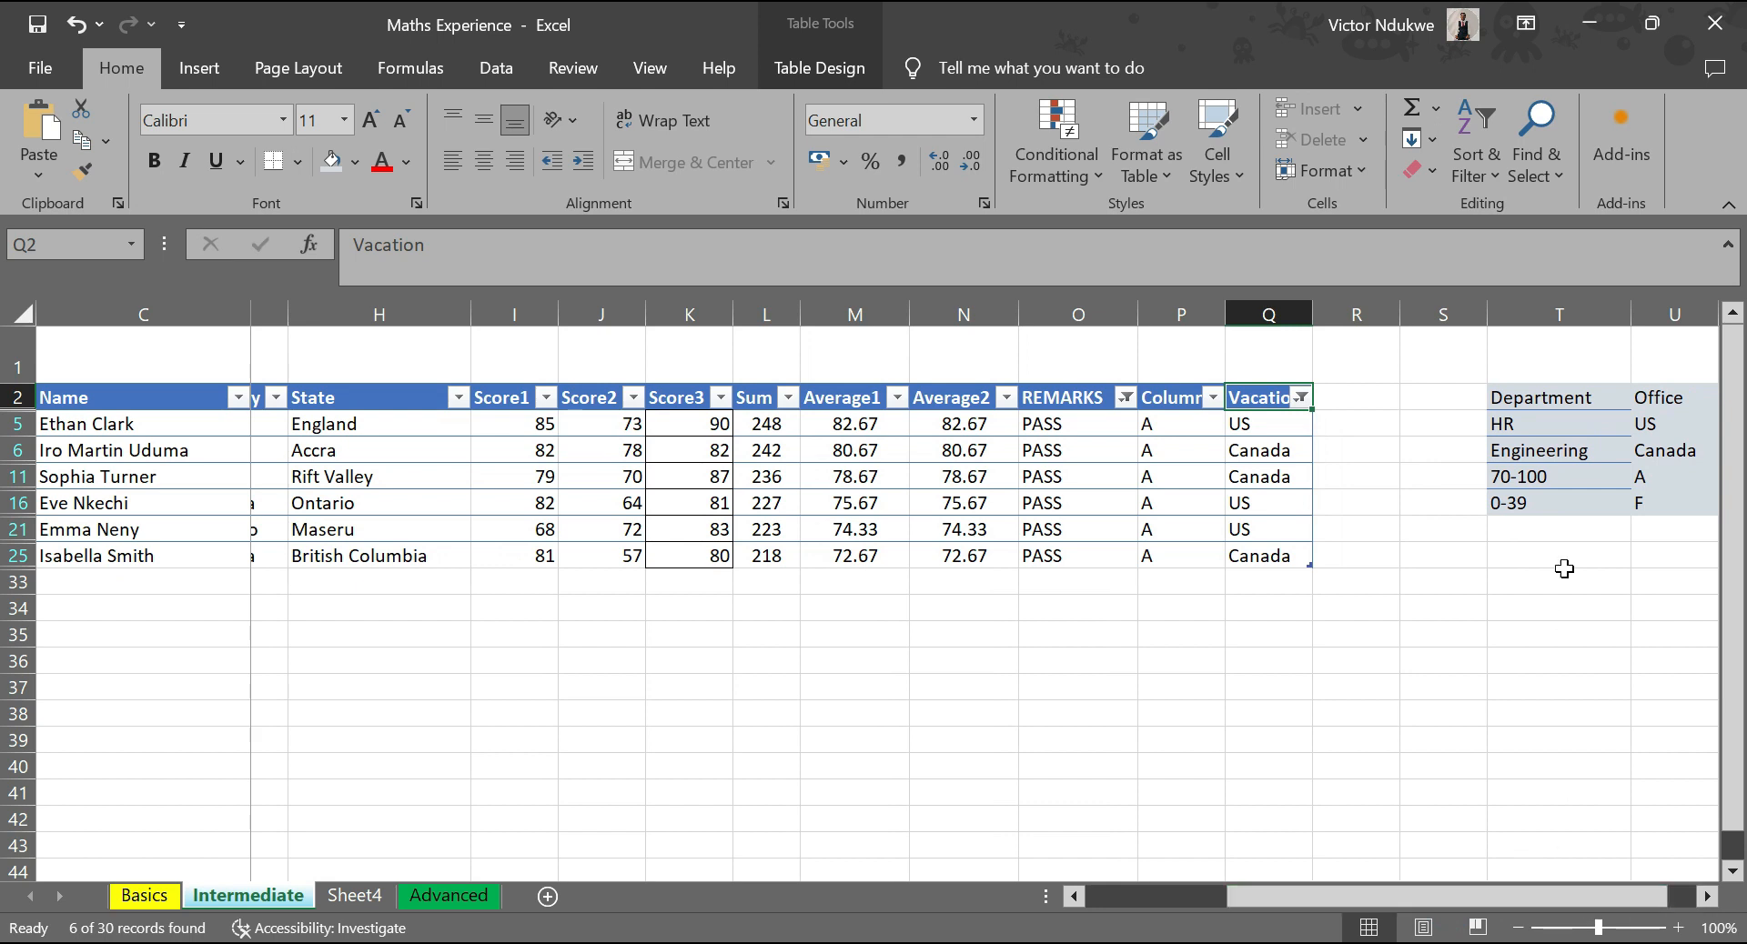
left_click_drag(1262, 902, 1132, 904)
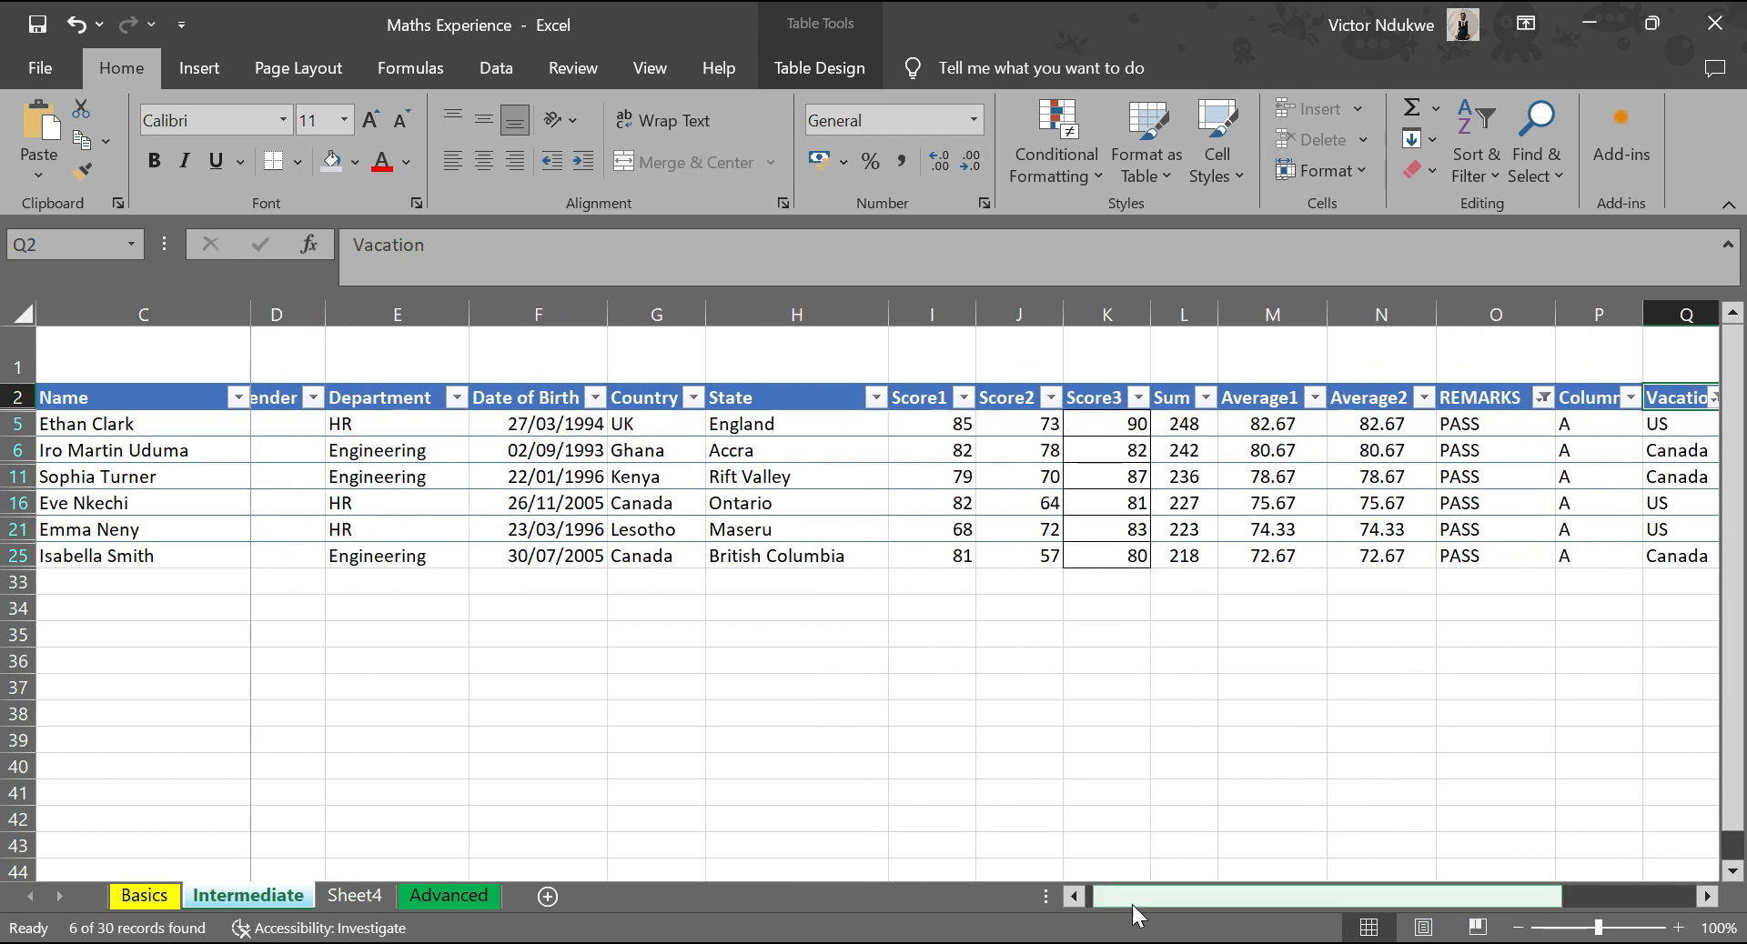